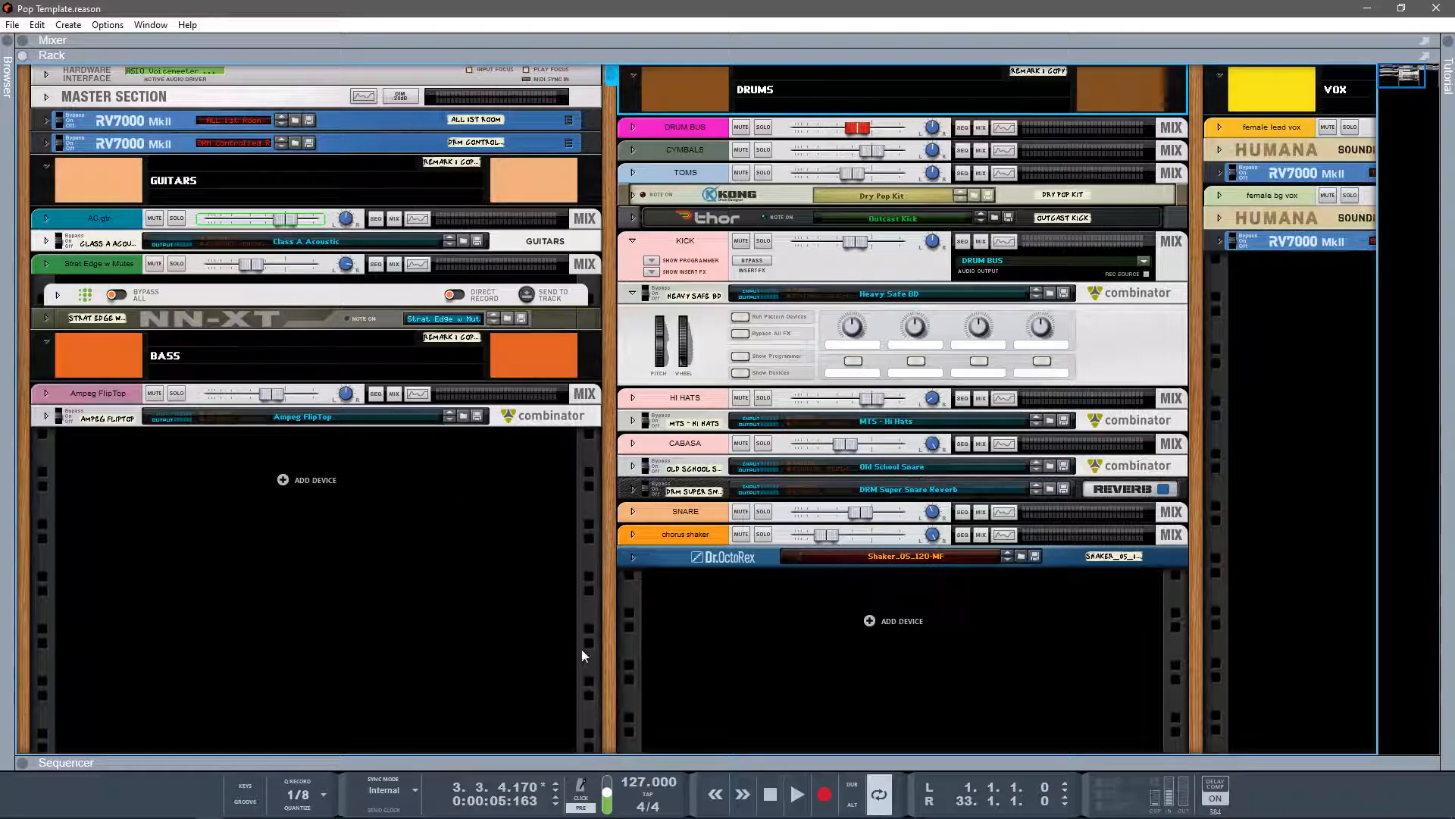
Check the rear of the rack, return to its front, and show the sequencer in an enlarged view.
{"action": "key", "text": "Tab"}
{"action": "key", "text": "Tab"}
{"action": "left_click", "coordinate": [22, 763]}
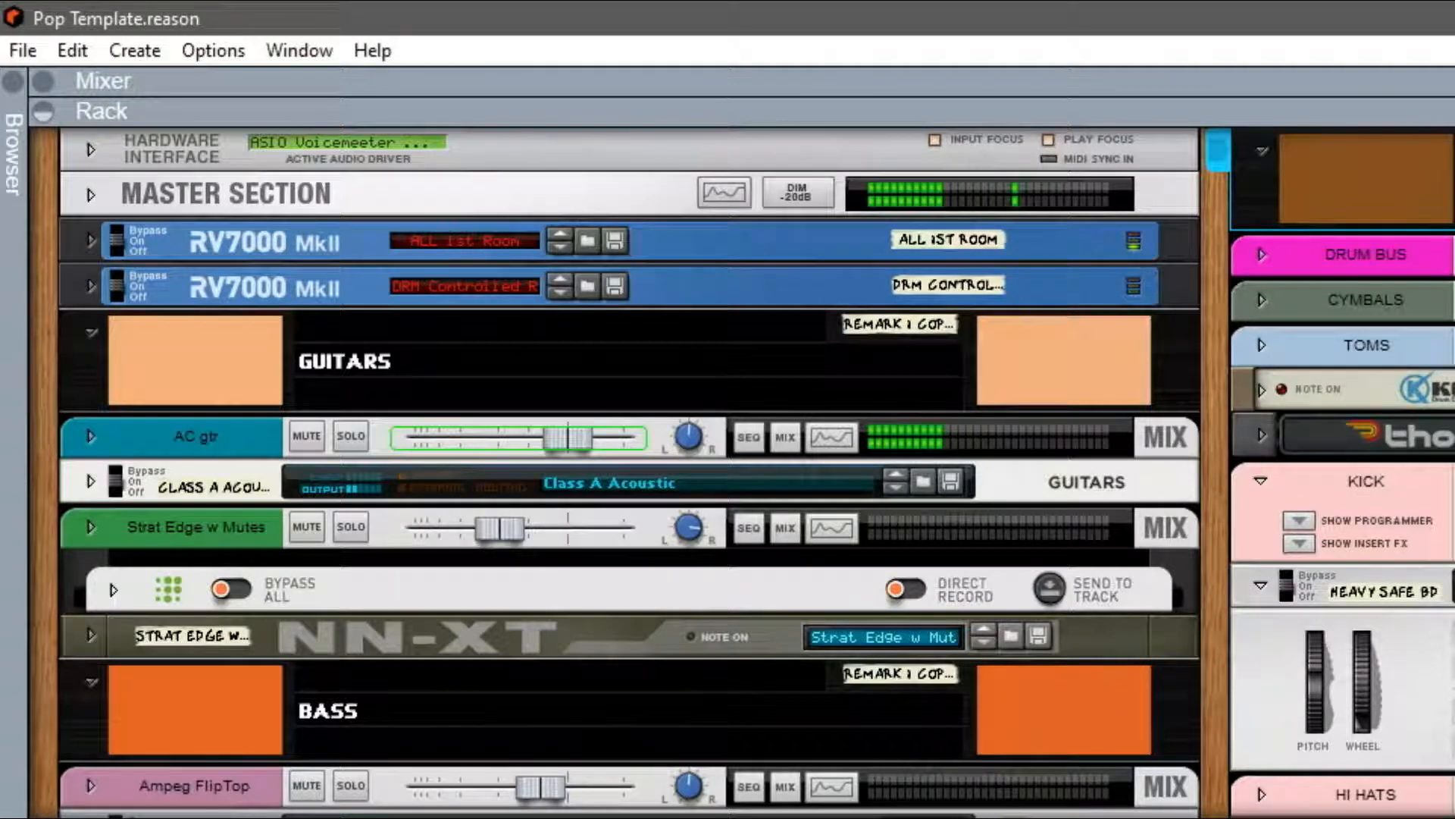
{"action": "left_click_drag", "start_coordinate": [1305, 817], "coordinate": [1404, 60]}
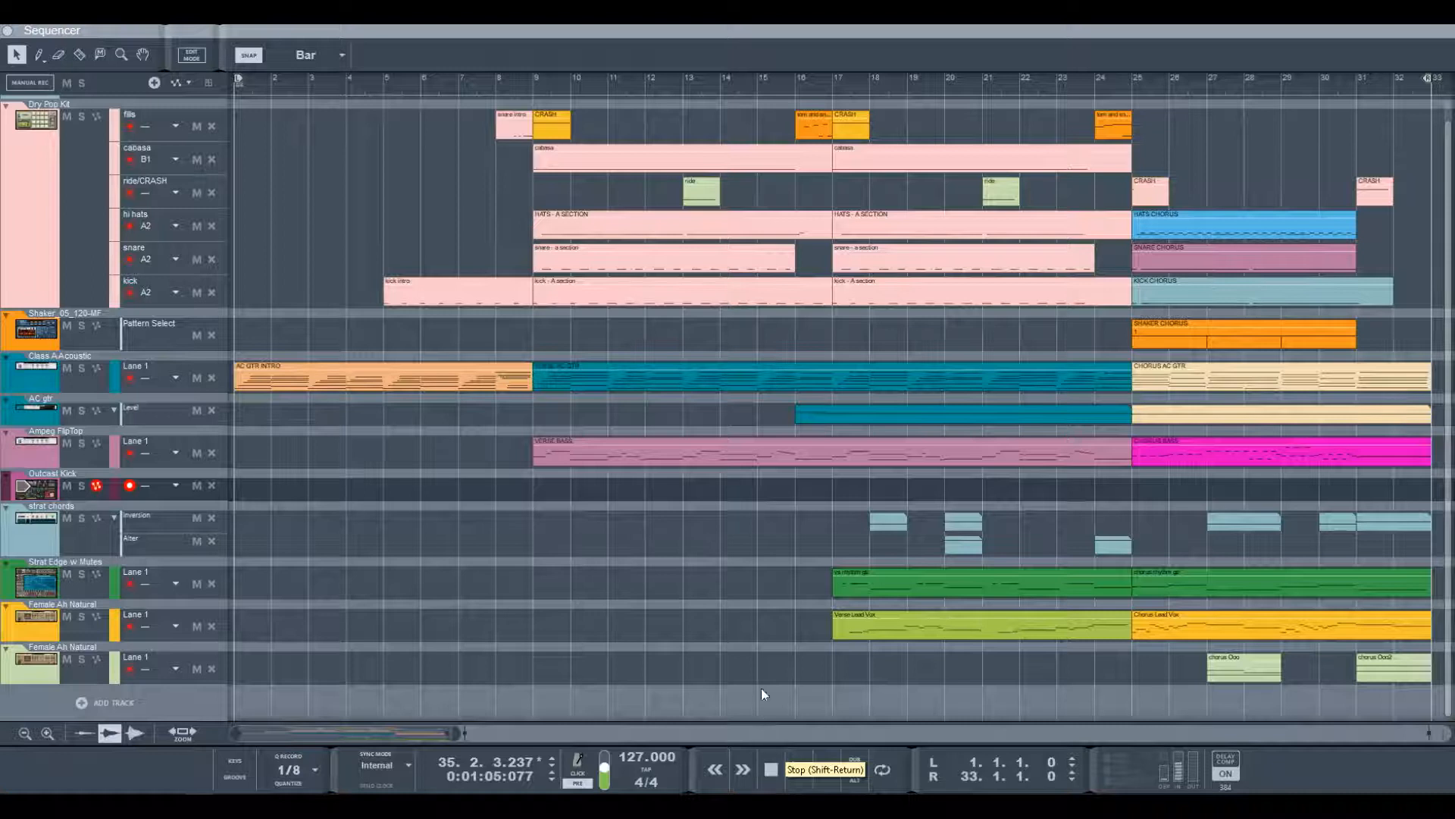
Stop playback, return to the song start, and collapse the Transport track.
{"action": "left_click", "coordinate": [770, 770]}
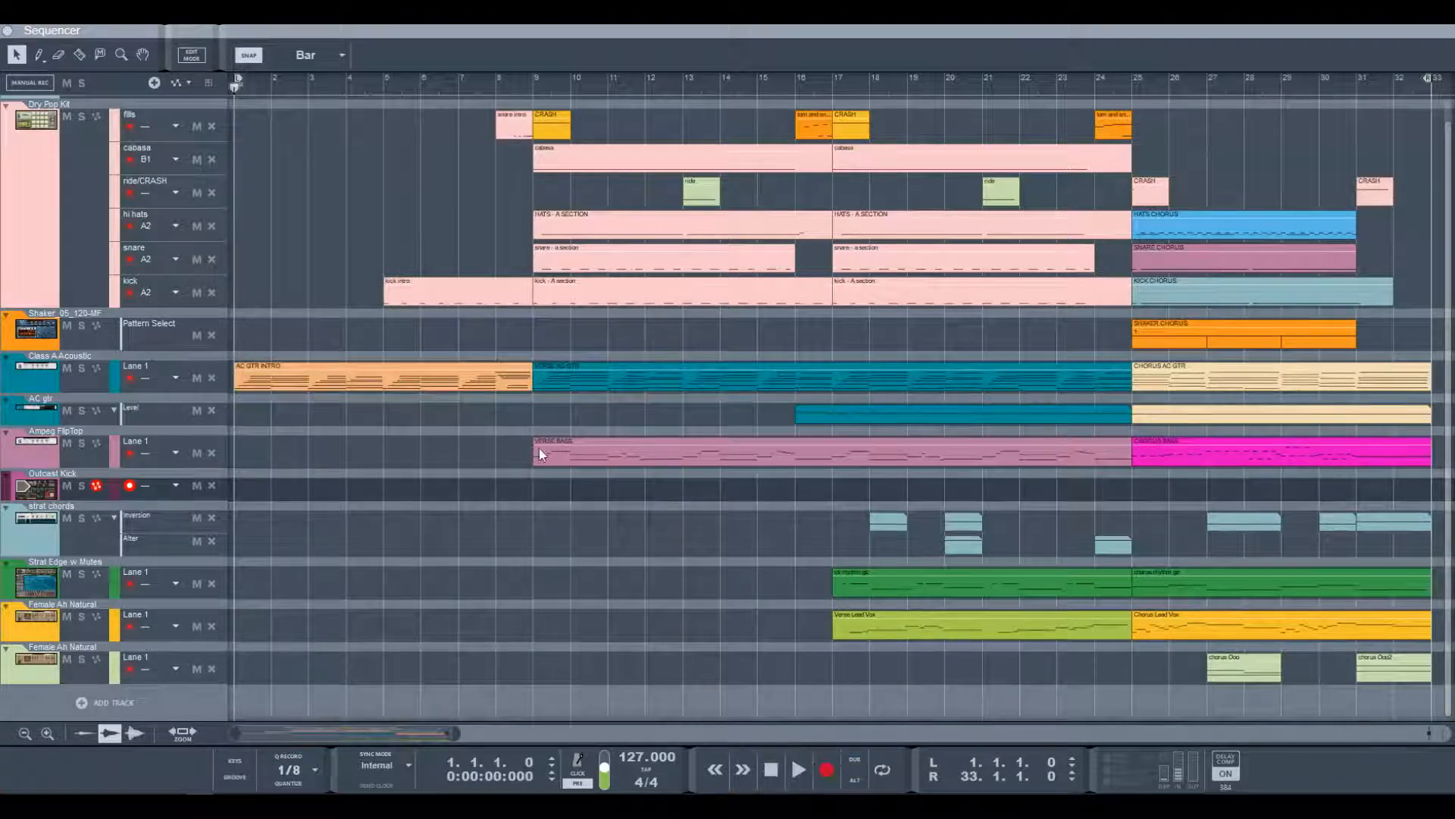
{"action": "scroll", "coordinate": [530, 450], "scroll_direction": "up", "scroll_amount": 1}
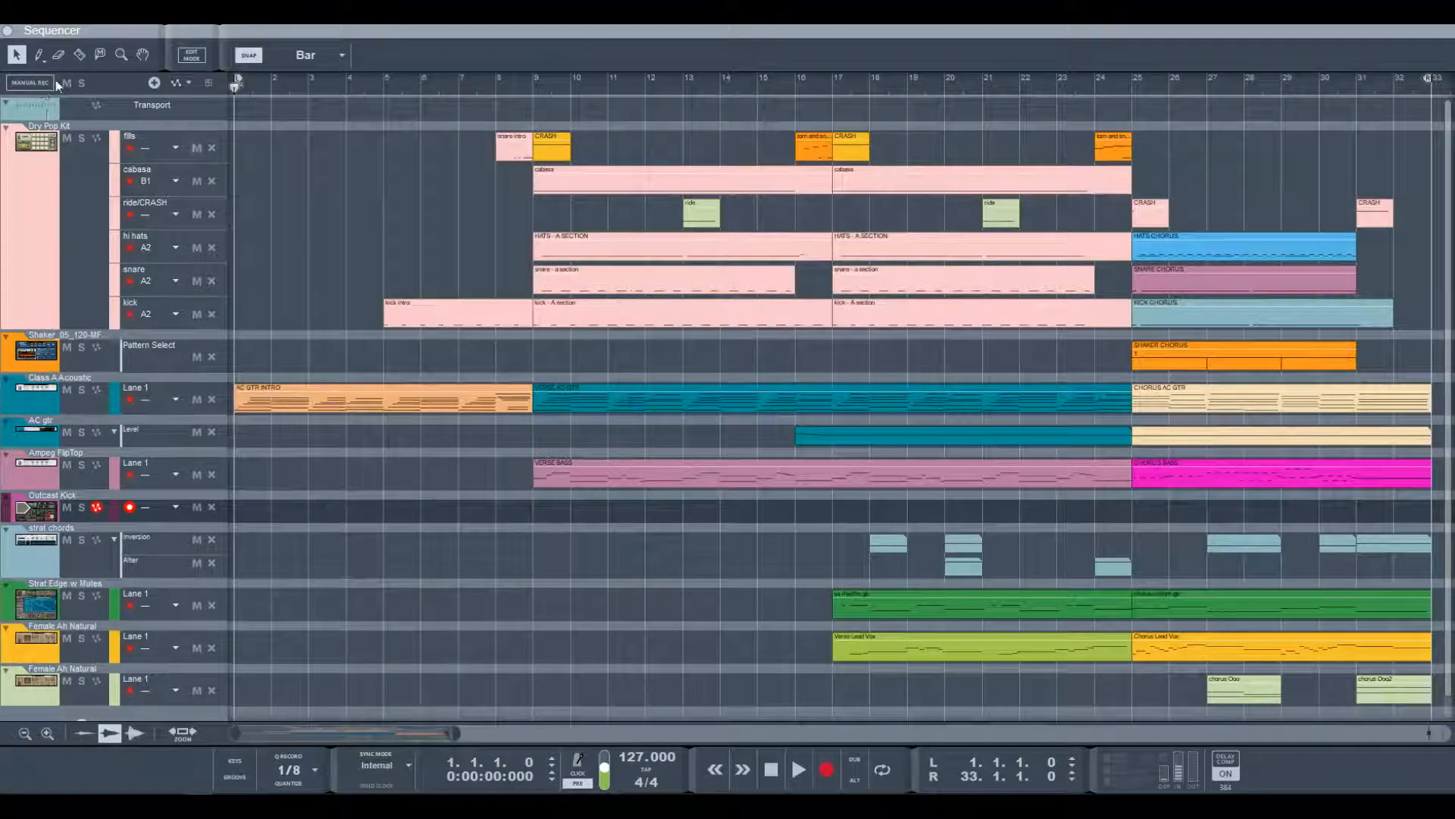
{"action": "left_click", "coordinate": [5, 104]}
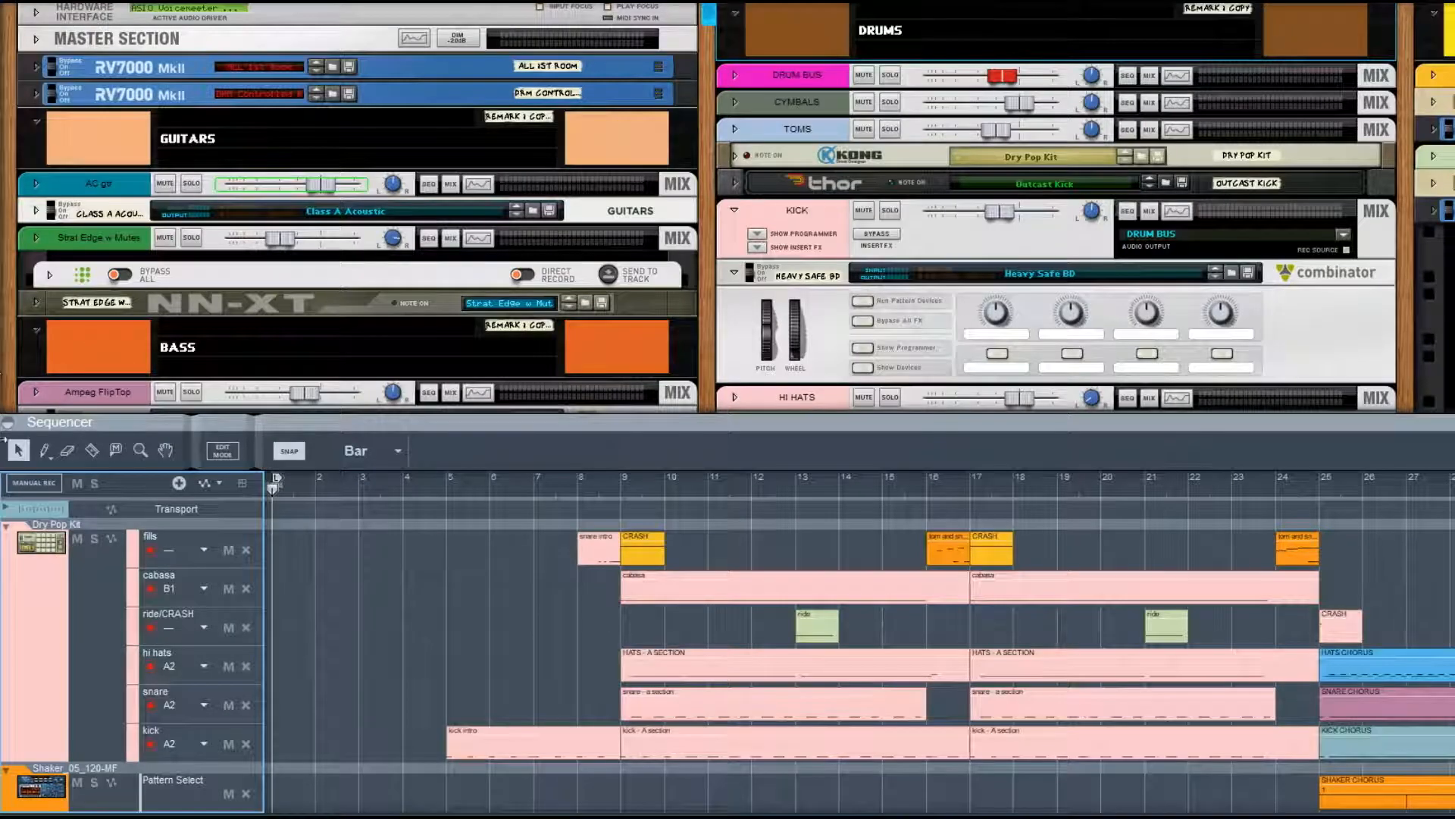
Hide the sequencer and select the GUITARS and BASS header devices in the rack one after the other.
{"action": "left_click", "coordinate": [8, 425]}
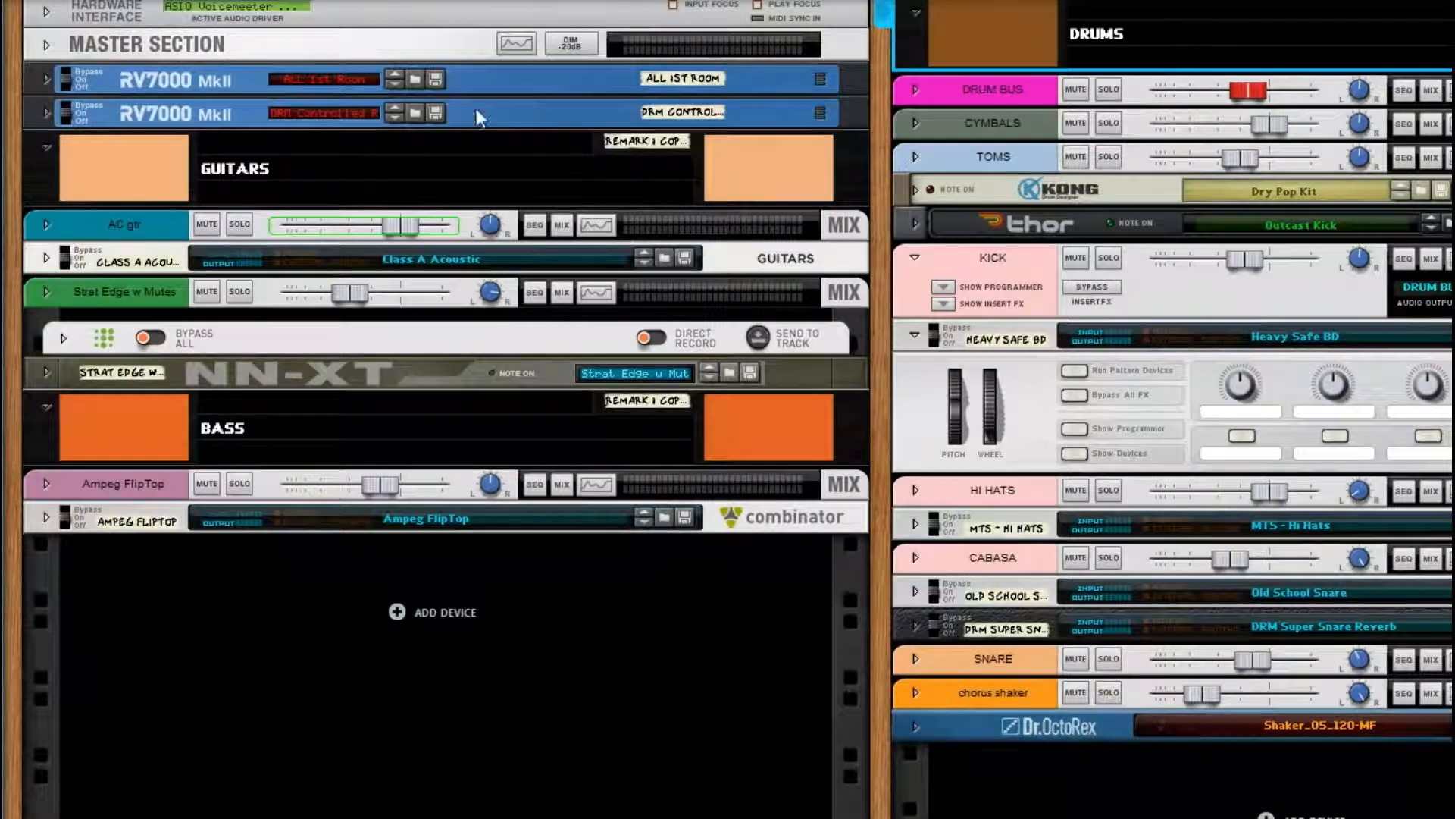
{"action": "left_click", "coordinate": [576, 135]}
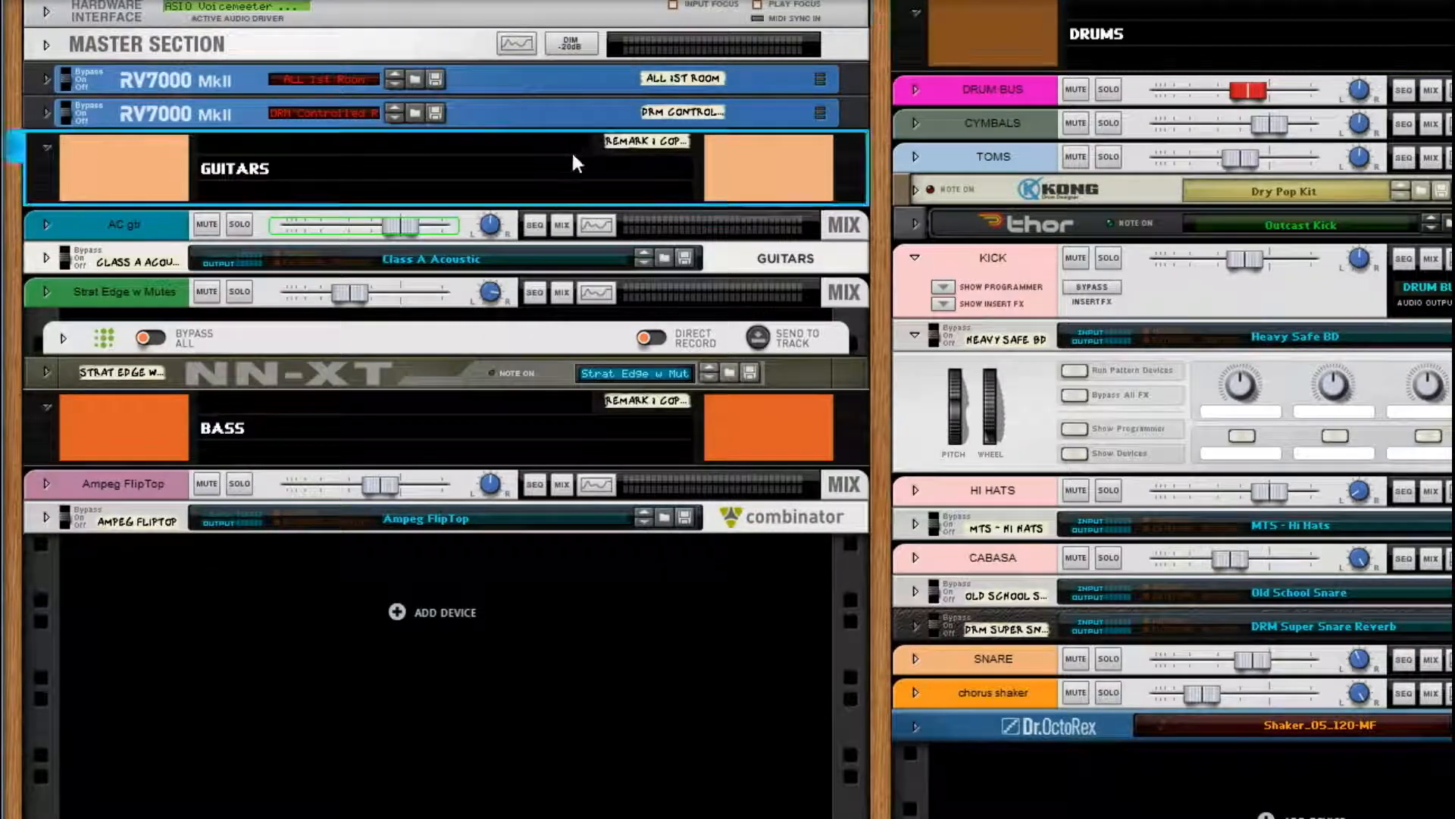
{"action": "left_click", "coordinate": [448, 405]}
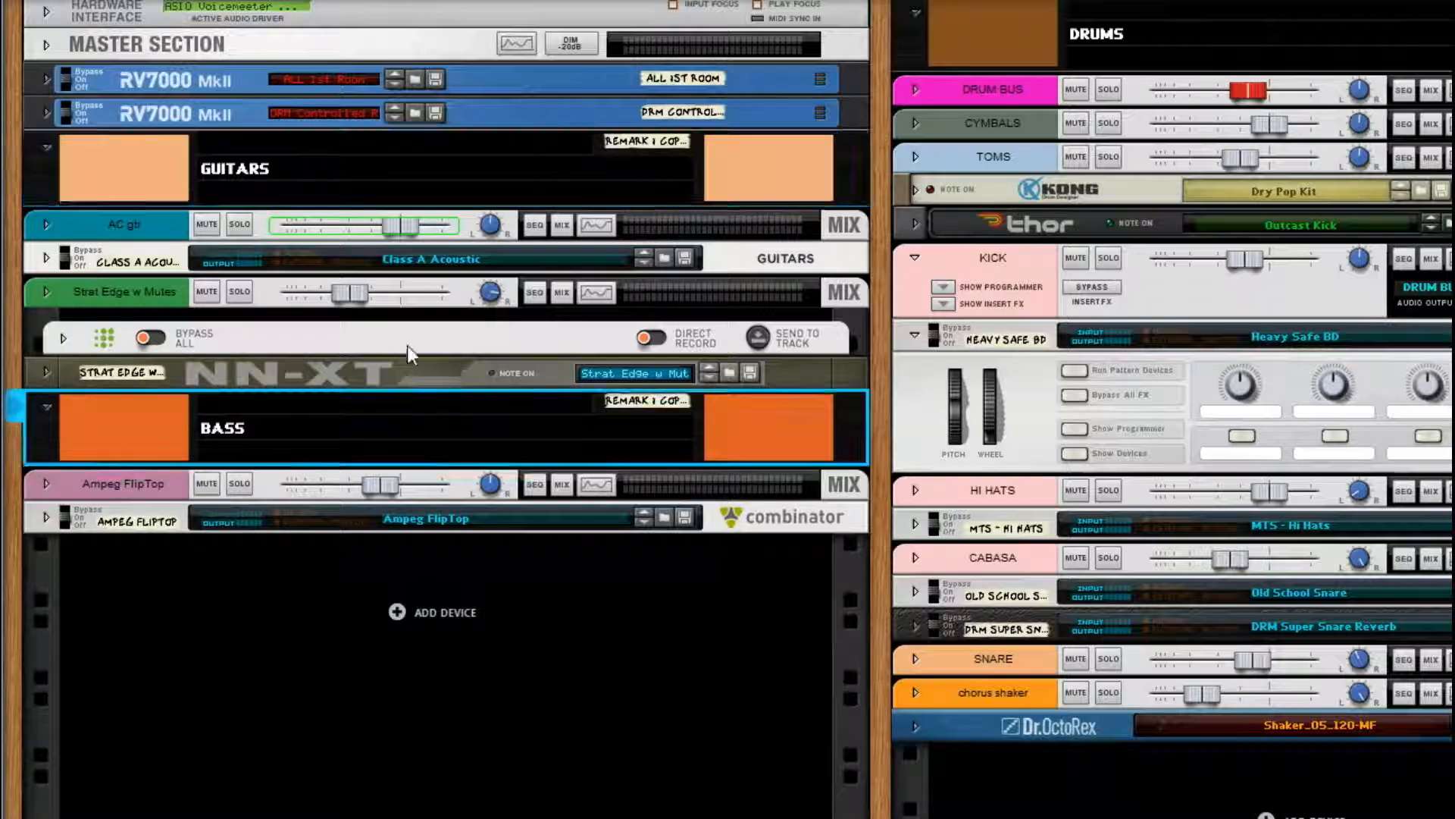
Unfold the two RV7000 reverbs and browse the patch list of the DRM Controlled reverb without loading a patch.
{"action": "left_click", "coordinate": [1325, 22]}
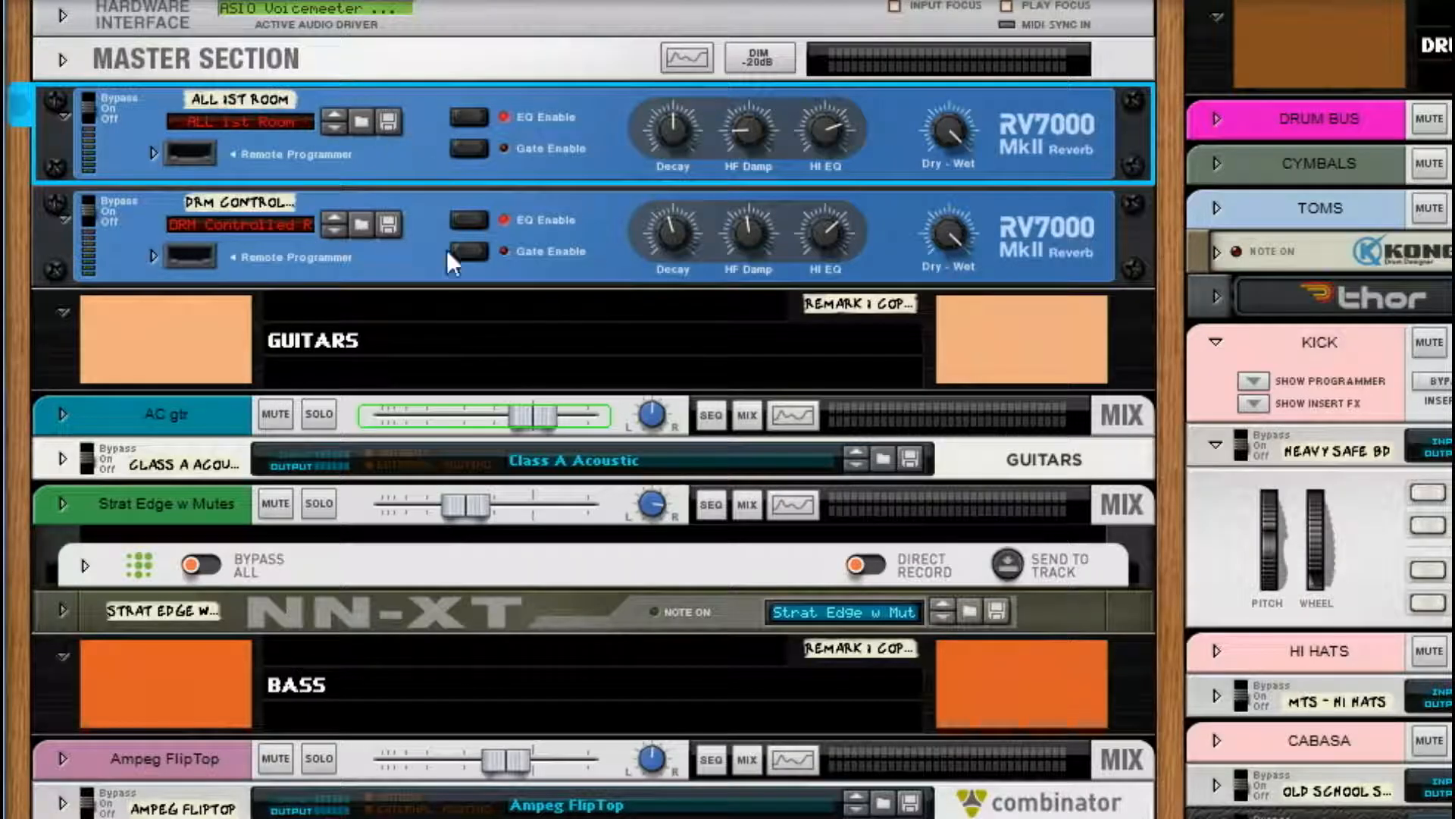
{"action": "left_click", "coordinate": [252, 220]}
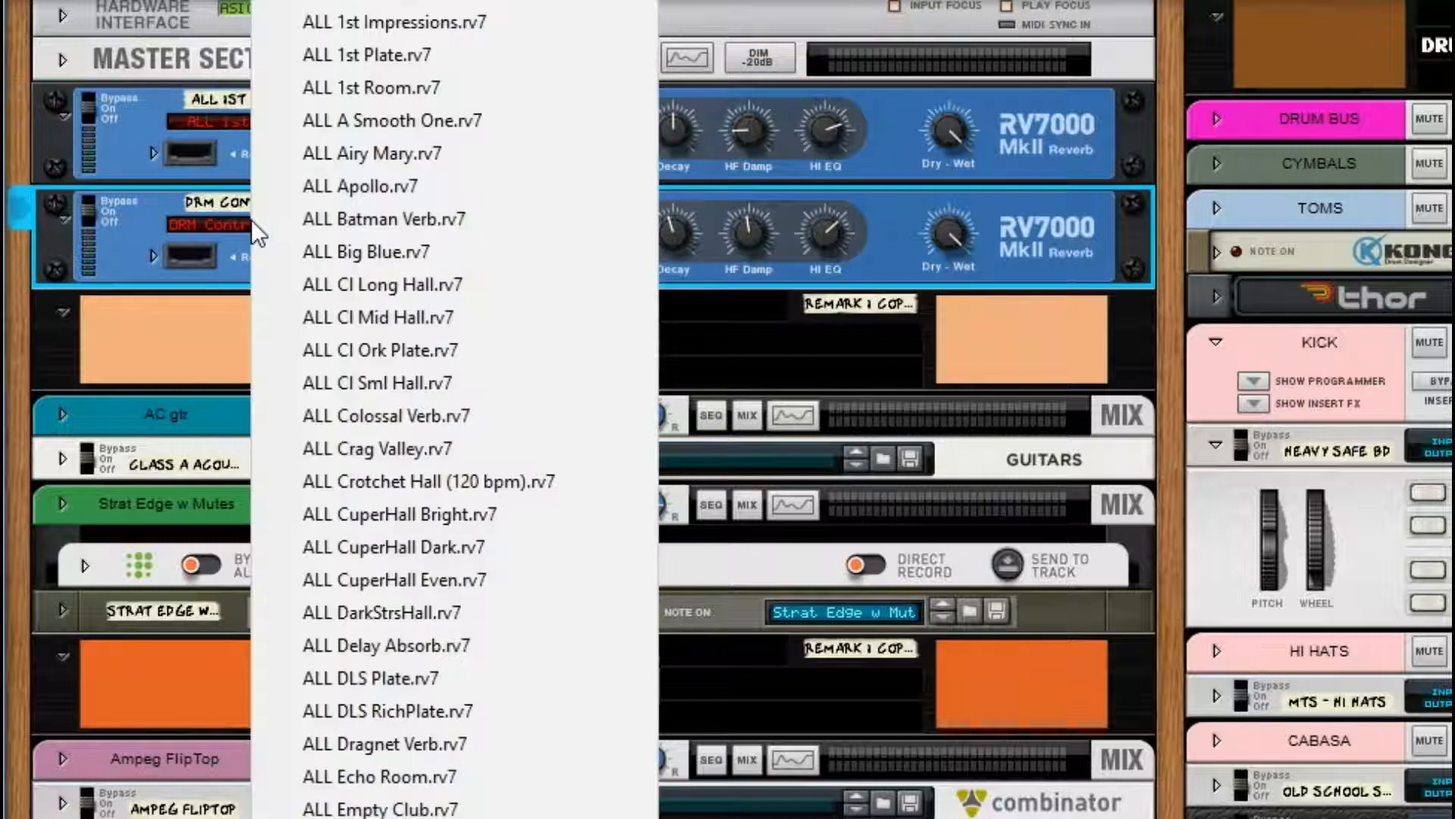
{"action": "left_click", "coordinate": [1047, 213]}
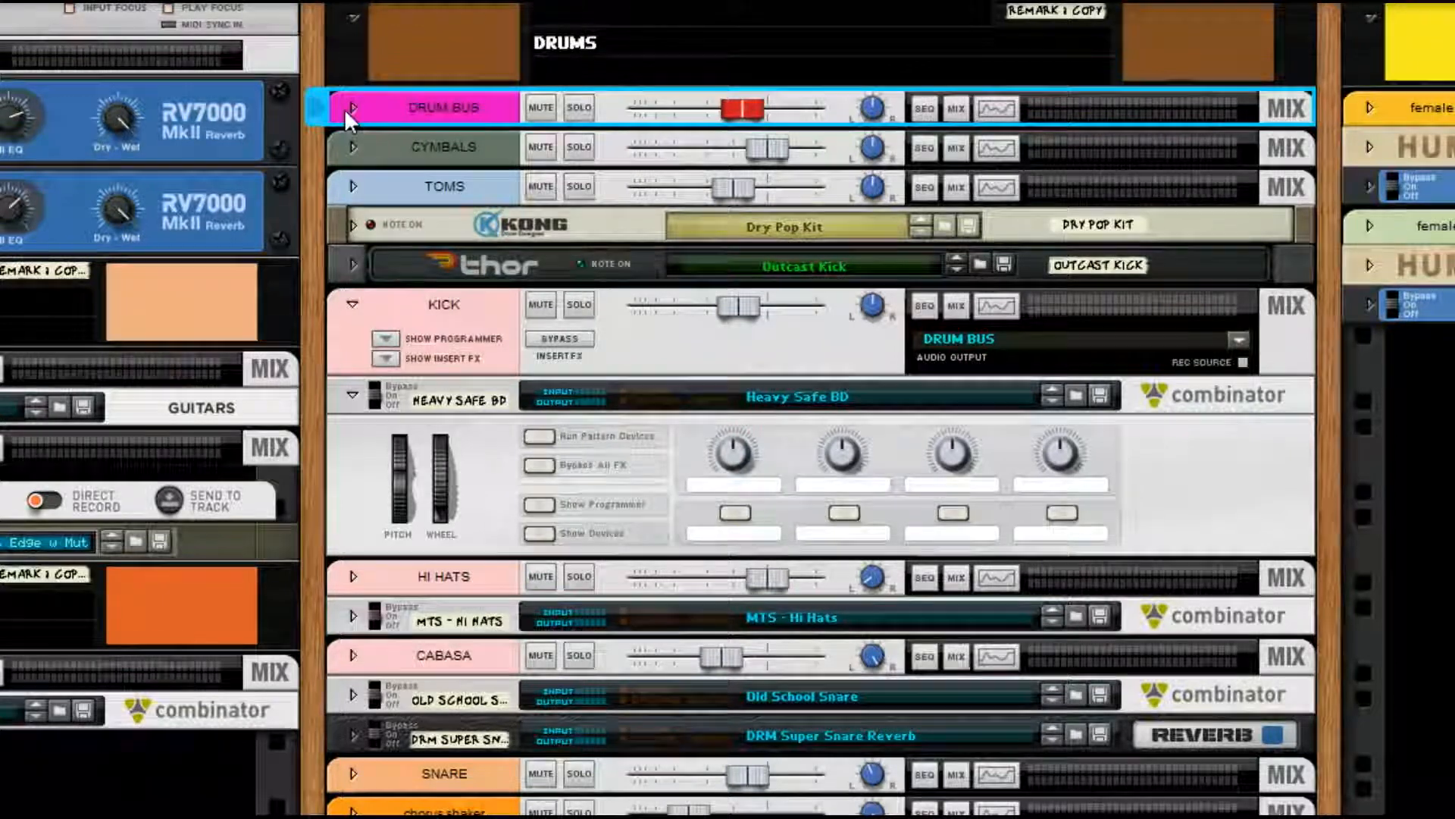
Unfold the DRUM BUS mix channel and inspect its programmer and its insert effects.
{"action": "left_click", "coordinate": [735, 75]}
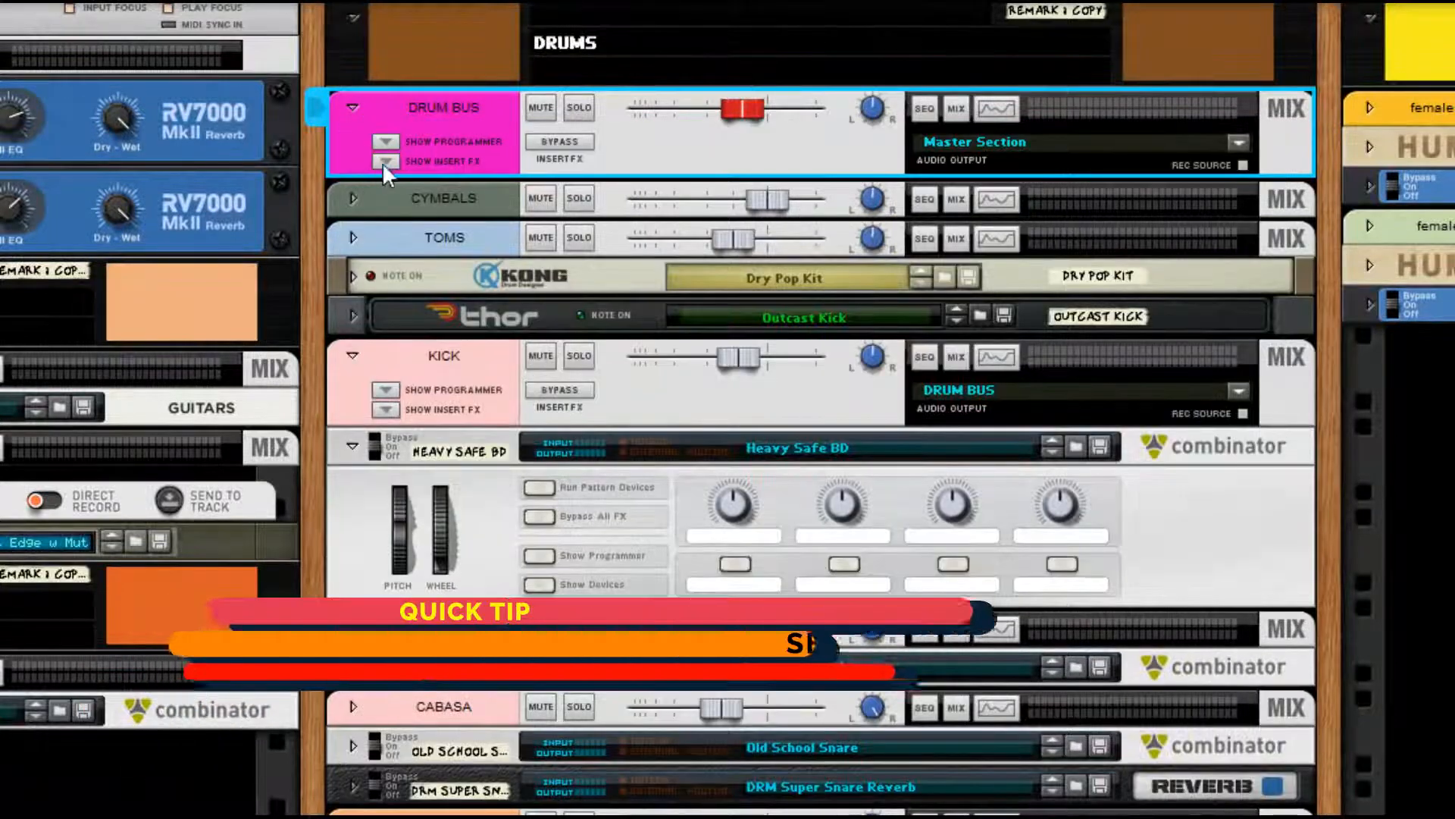
{"action": "left_click", "coordinate": [760, 114]}
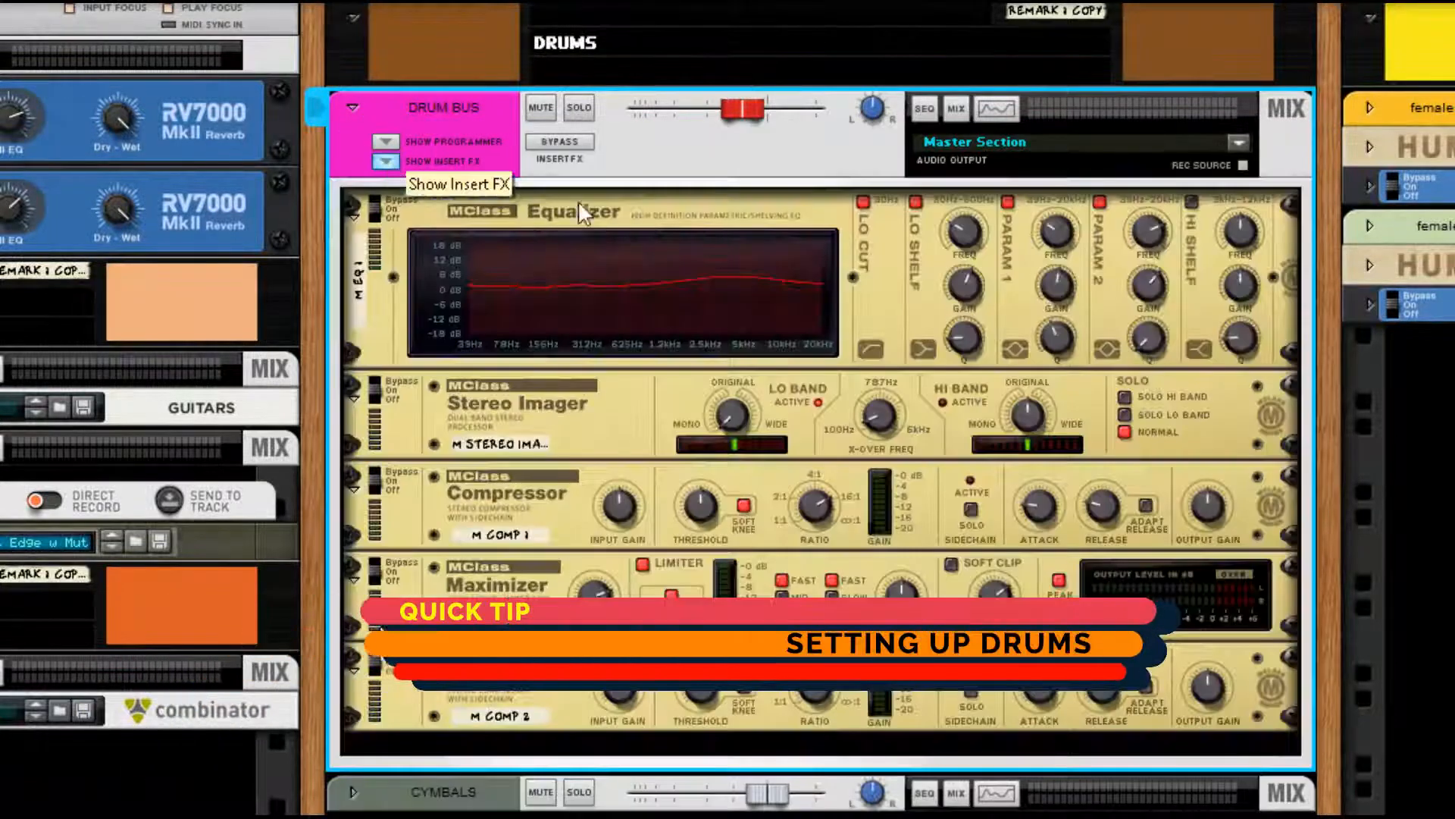
{"action": "left_click", "coordinate": [383, 141]}
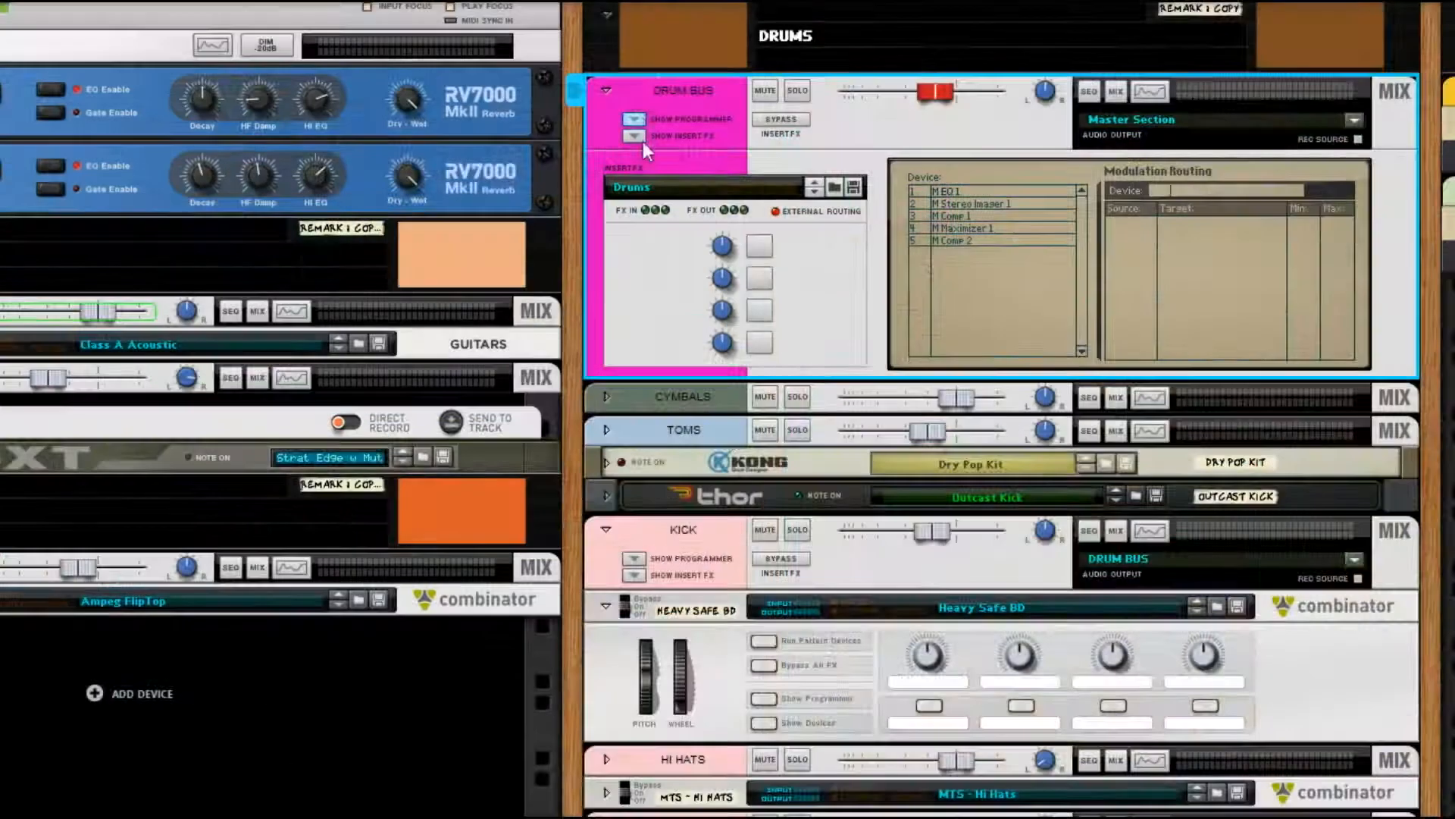
{"action": "left_click", "coordinate": [1224, 194]}
{"action": "left_click", "coordinate": [632, 136]}
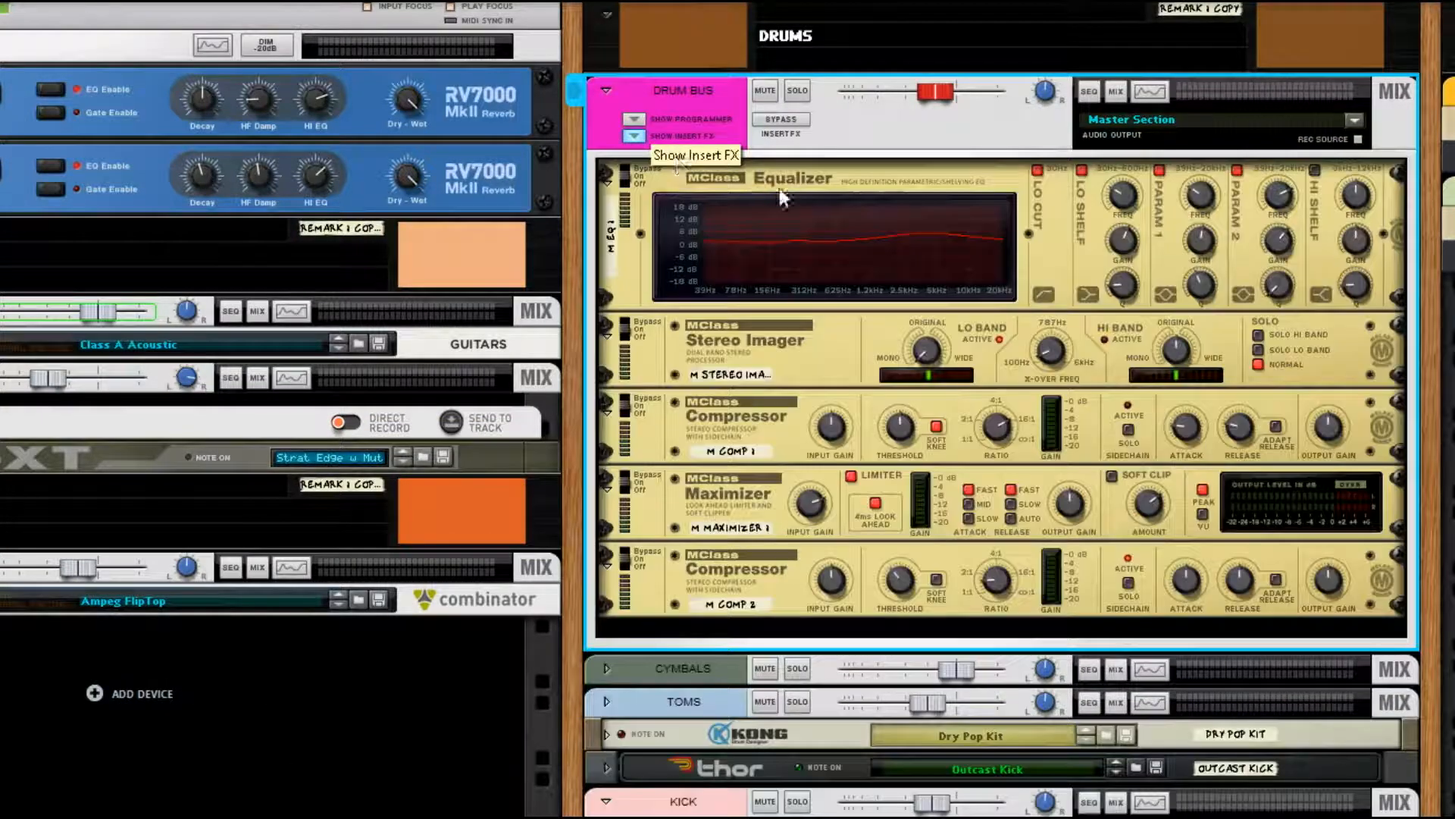
Flip the rack to its rear and examine the cabling of the DRUM BUS insert effects.
{"action": "key", "text": "Tab"}
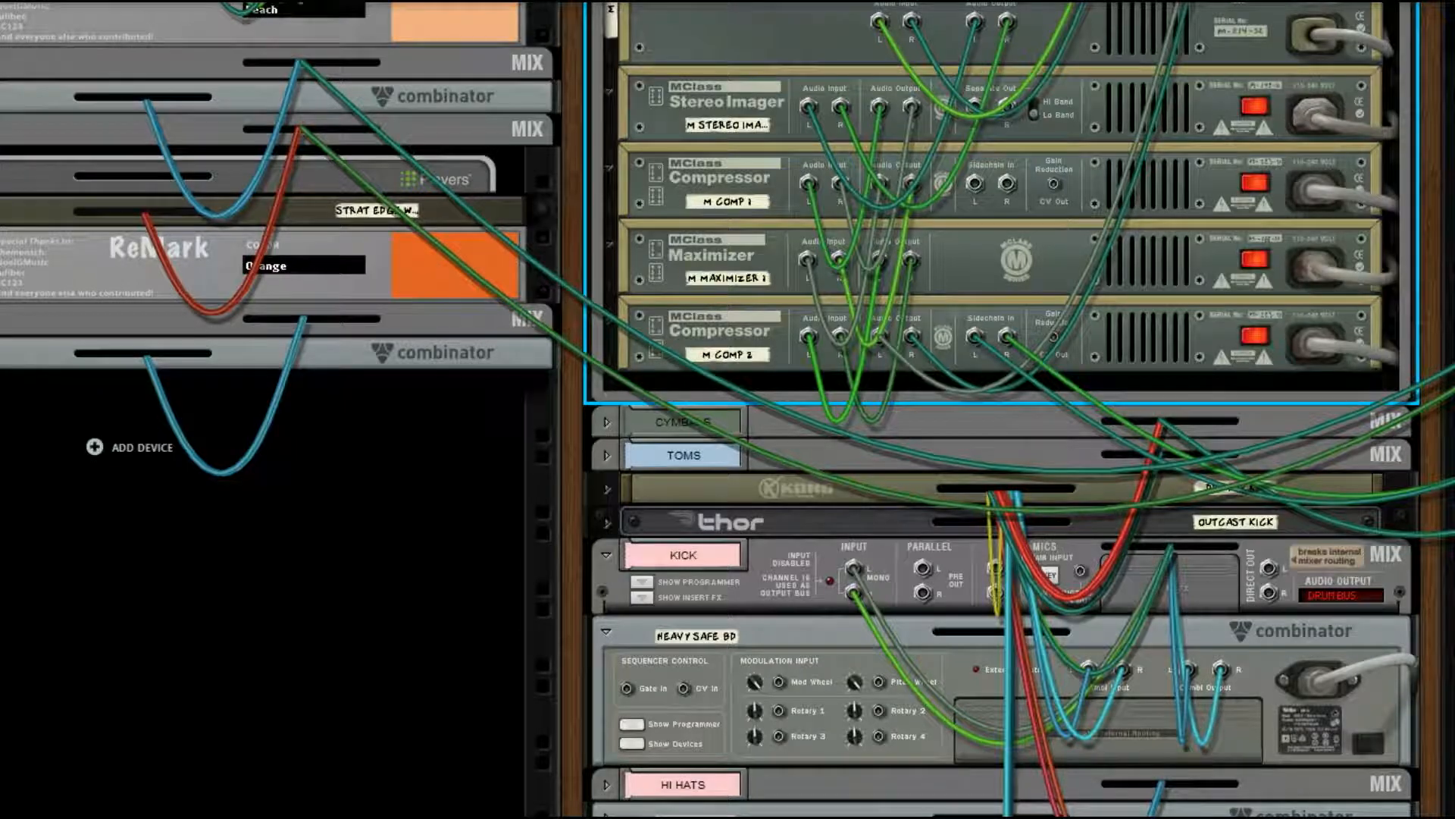
{"action": "scroll", "coordinate": [1225, 292], "scroll_direction": "up", "scroll_amount": 9}
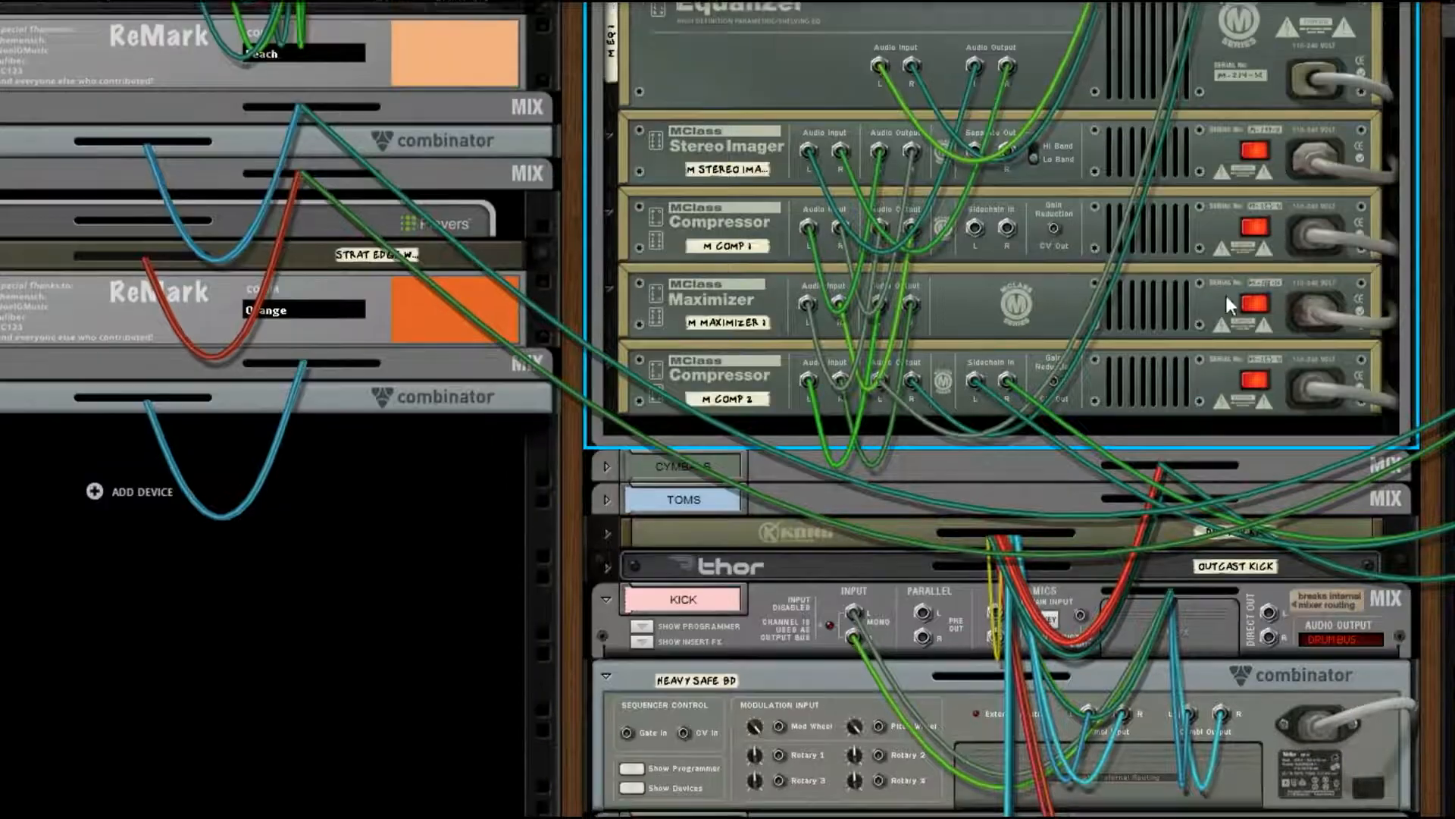
{"action": "scroll", "coordinate": [925, 466], "scroll_direction": "up", "scroll_amount": 1}
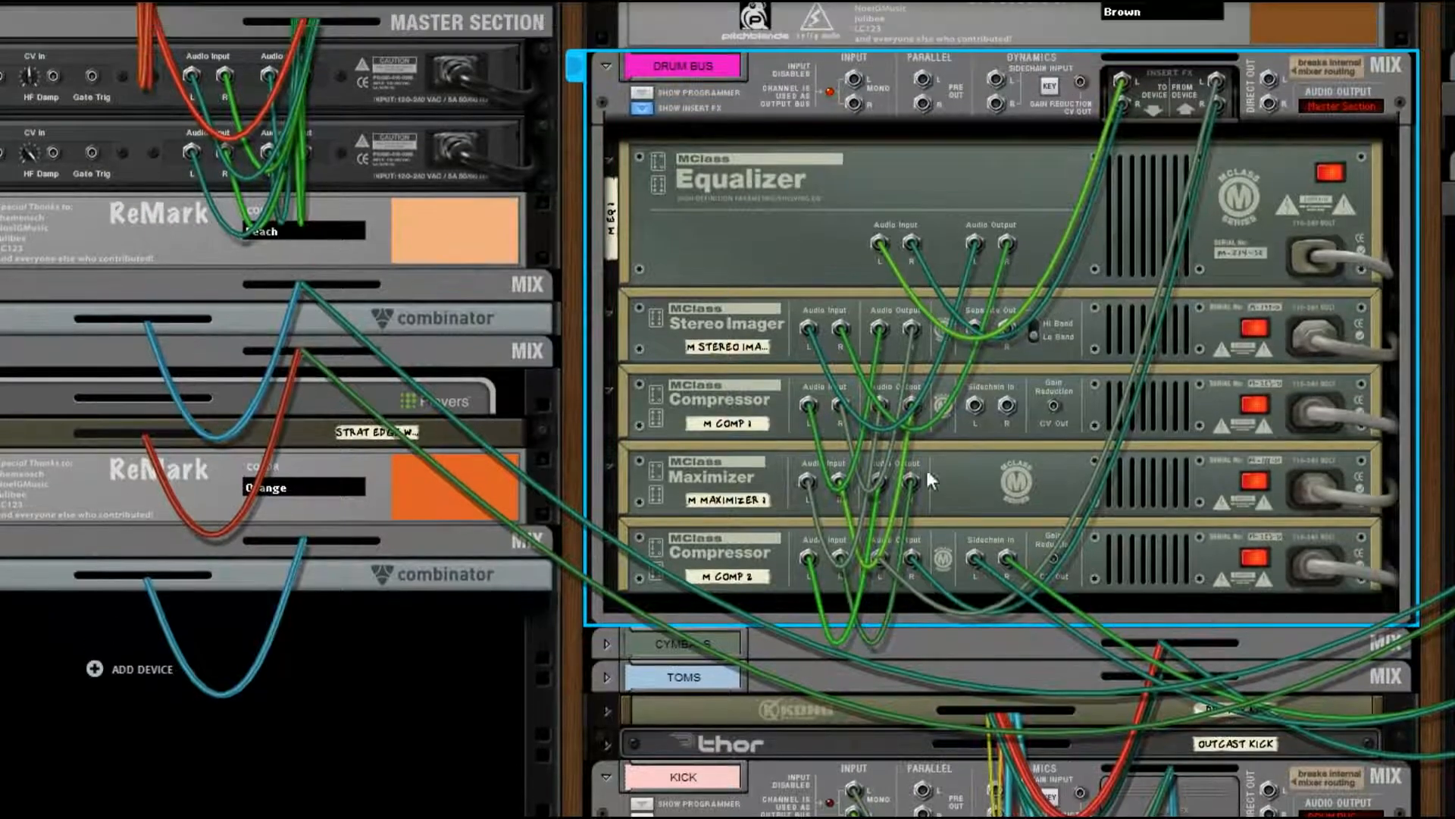
Hide the DRUM BUS insert effects, unfold the Kong drum machine, and return to the rack's front.
{"action": "left_click", "coordinate": [642, 109]}
{"action": "left_click", "coordinate": [608, 229]}
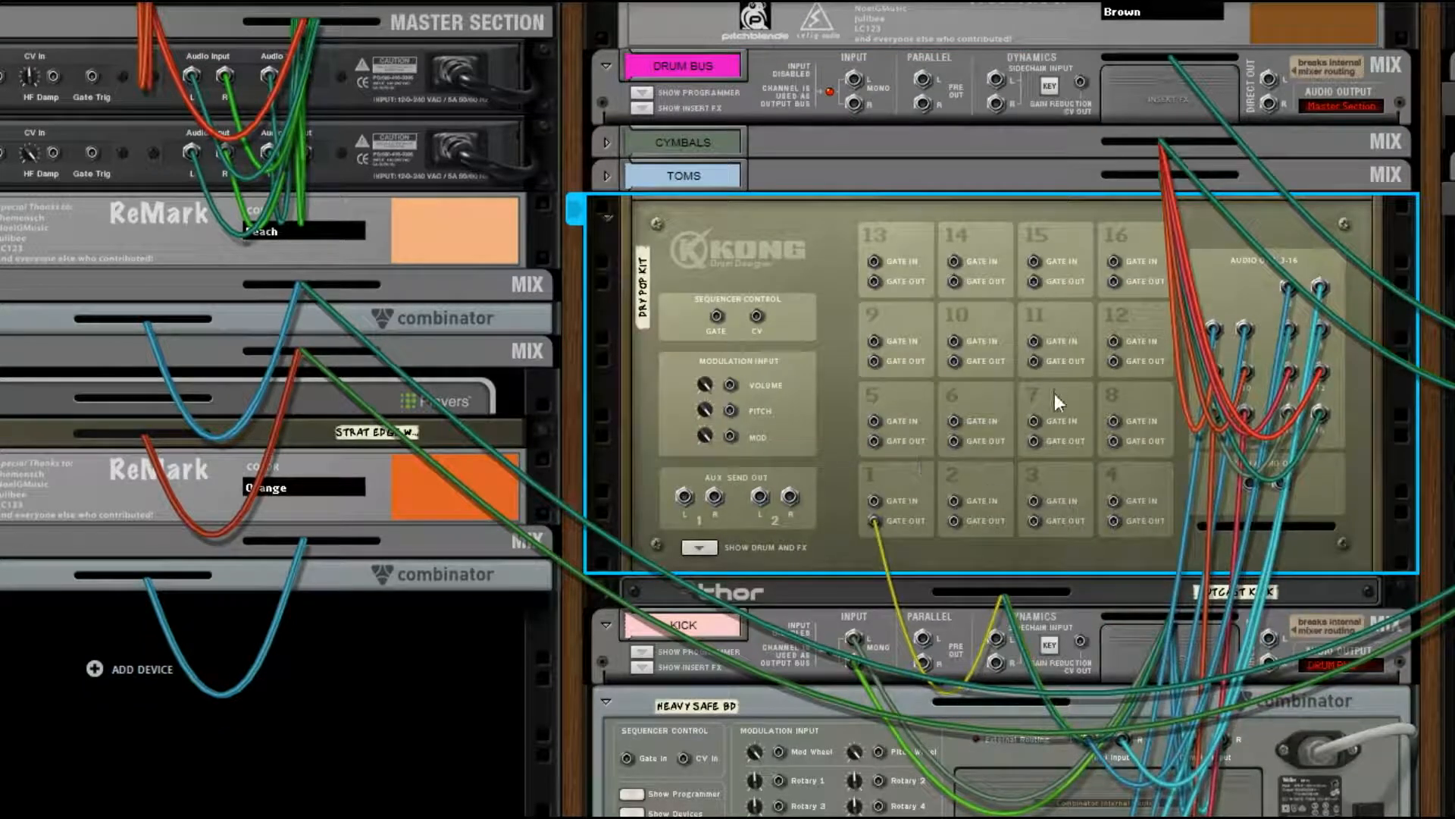
{"action": "key", "text": "Tab"}
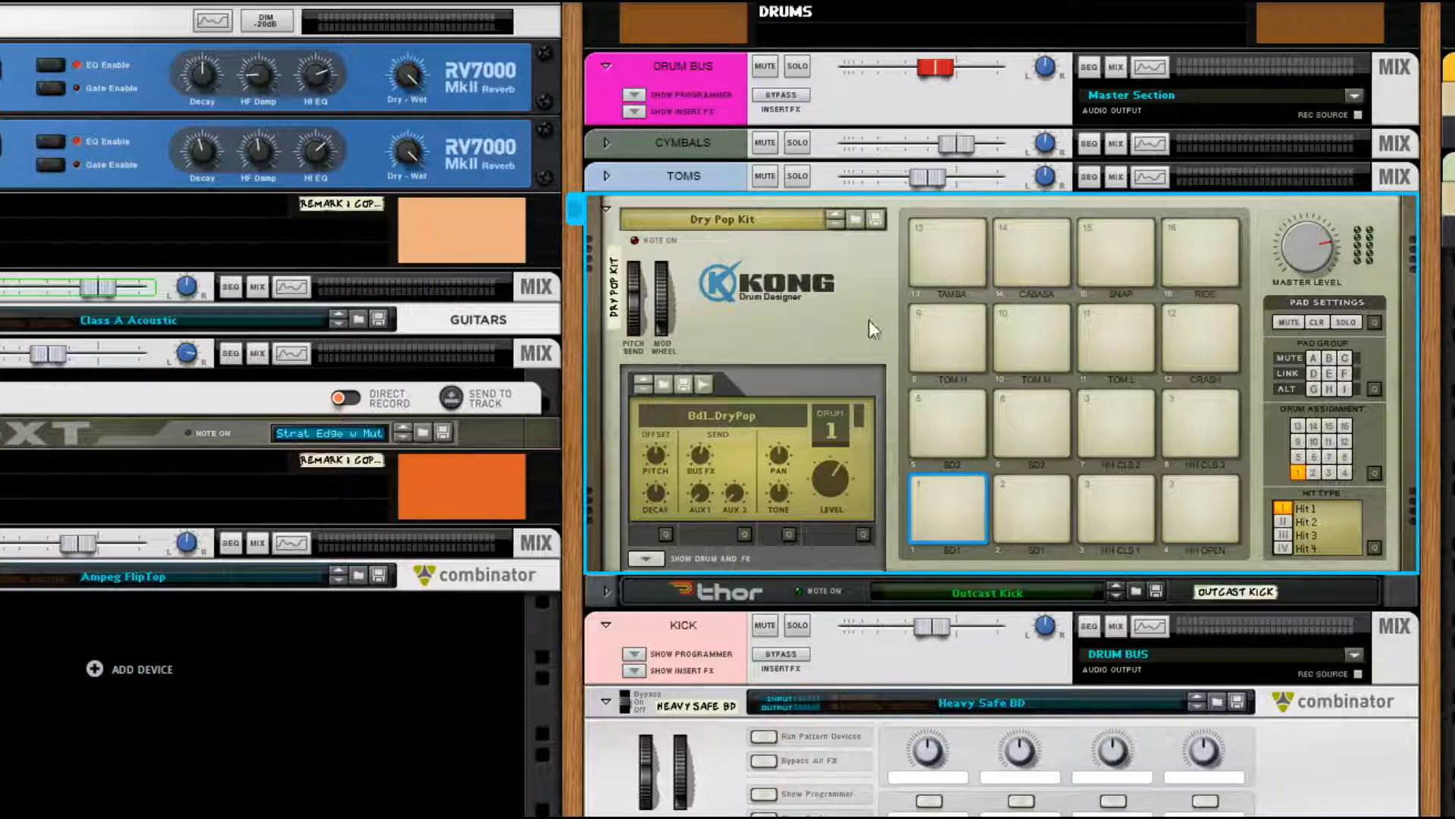
Show Kong's drum and FX section and audition its hi-hat, drum, tom, crash and TAMBA pads.
{"action": "scroll", "coordinate": [828, 312], "scroll_direction": "down", "scroll_amount": 3}
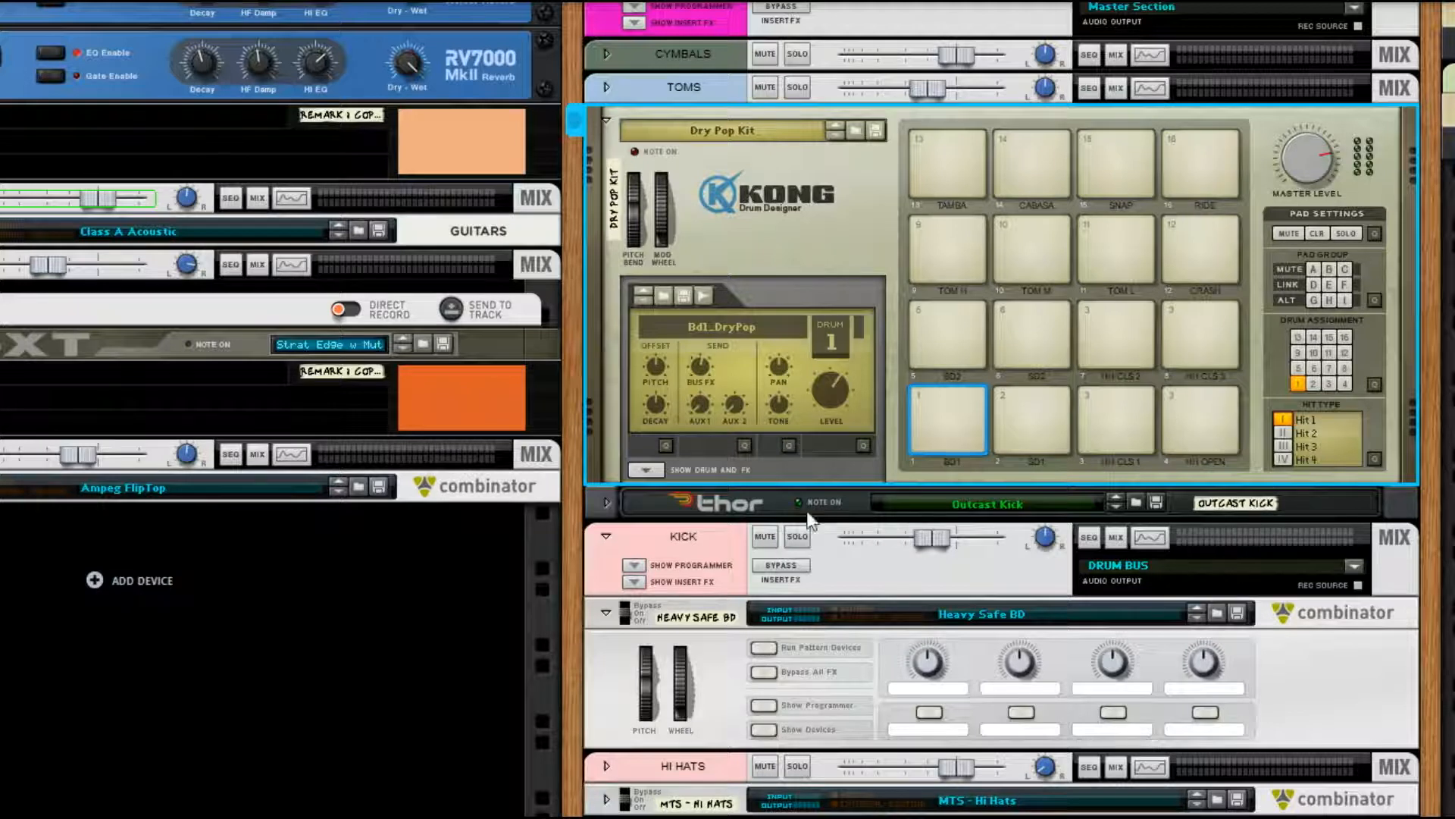
{"action": "left_click", "coordinate": [646, 470]}
{"action": "left_click", "coordinate": [1110, 421]}
{"action": "left_click", "coordinate": [1175, 425]}
{"action": "left_click", "coordinate": [1113, 337]}
{"action": "left_click", "coordinate": [1034, 341]}
{"action": "left_click", "coordinate": [963, 333]}
{"action": "left_click", "coordinate": [1217, 270]}
{"action": "left_click", "coordinate": [1111, 270]}
{"action": "left_click", "coordinate": [1019, 262]}
{"action": "left_click", "coordinate": [952, 255]}
{"action": "left_click", "coordinate": [967, 188]}
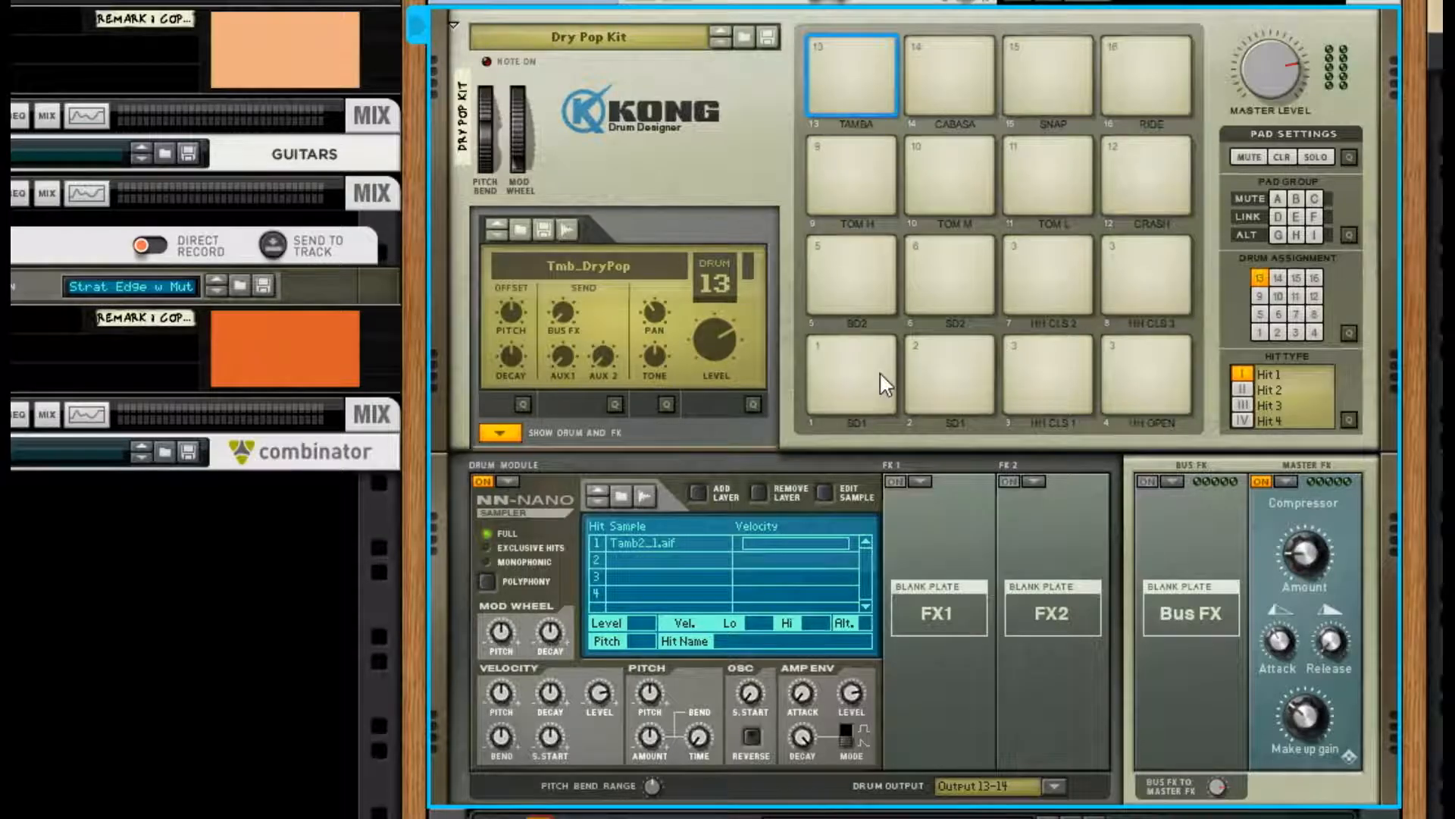
Select the Kong pads in turn, from the lowest row through CRASH to HH CLS 3, to check each drum's output.
{"action": "left_click", "coordinate": [879, 372]}
{"action": "left_click", "coordinate": [975, 376]}
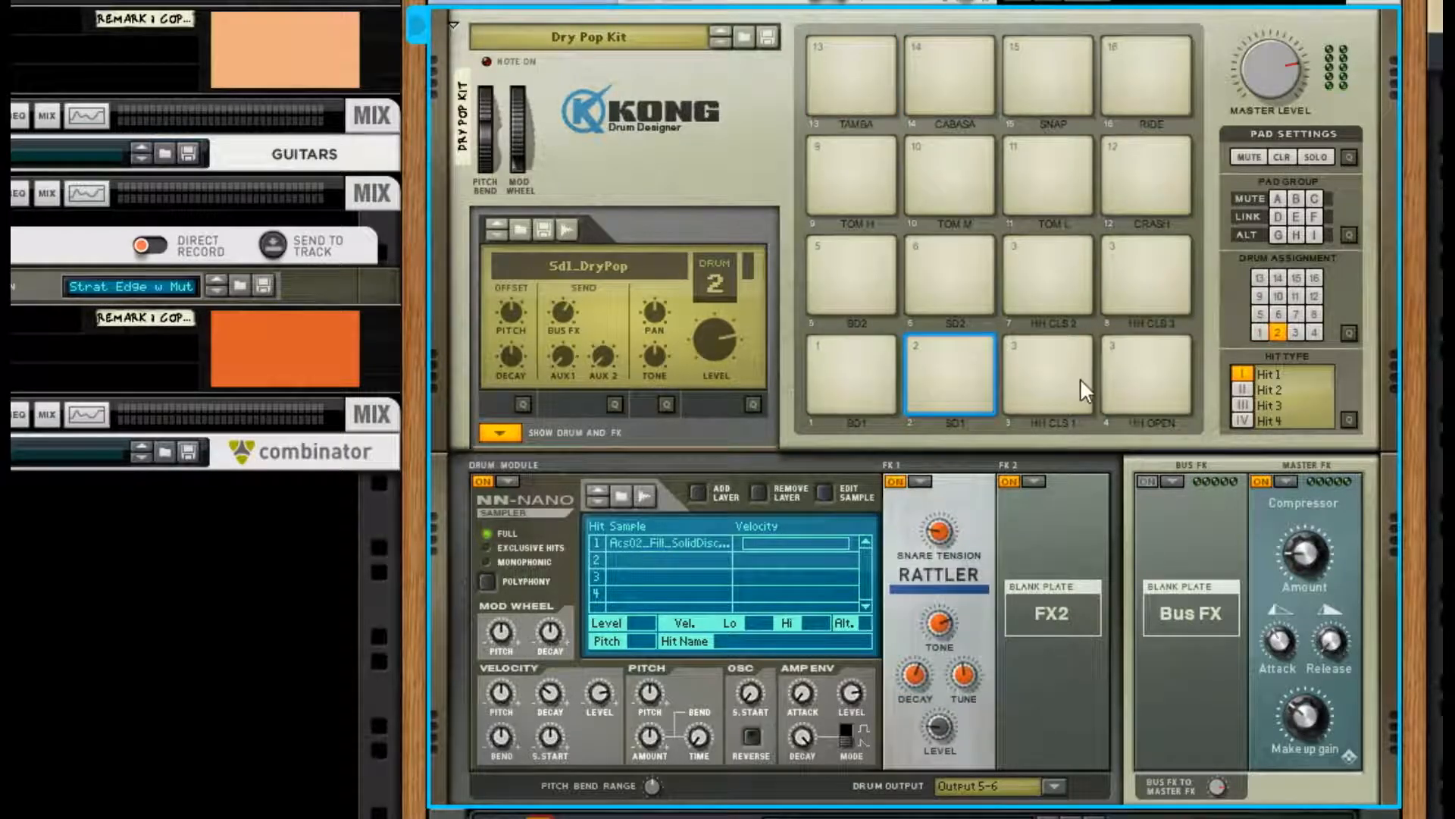
{"action": "left_click", "coordinate": [1080, 377]}
{"action": "left_click", "coordinate": [1140, 378]}
{"action": "left_click", "coordinate": [1031, 294]}
{"action": "left_click", "coordinate": [942, 285]}
{"action": "left_click", "coordinate": [840, 261]}
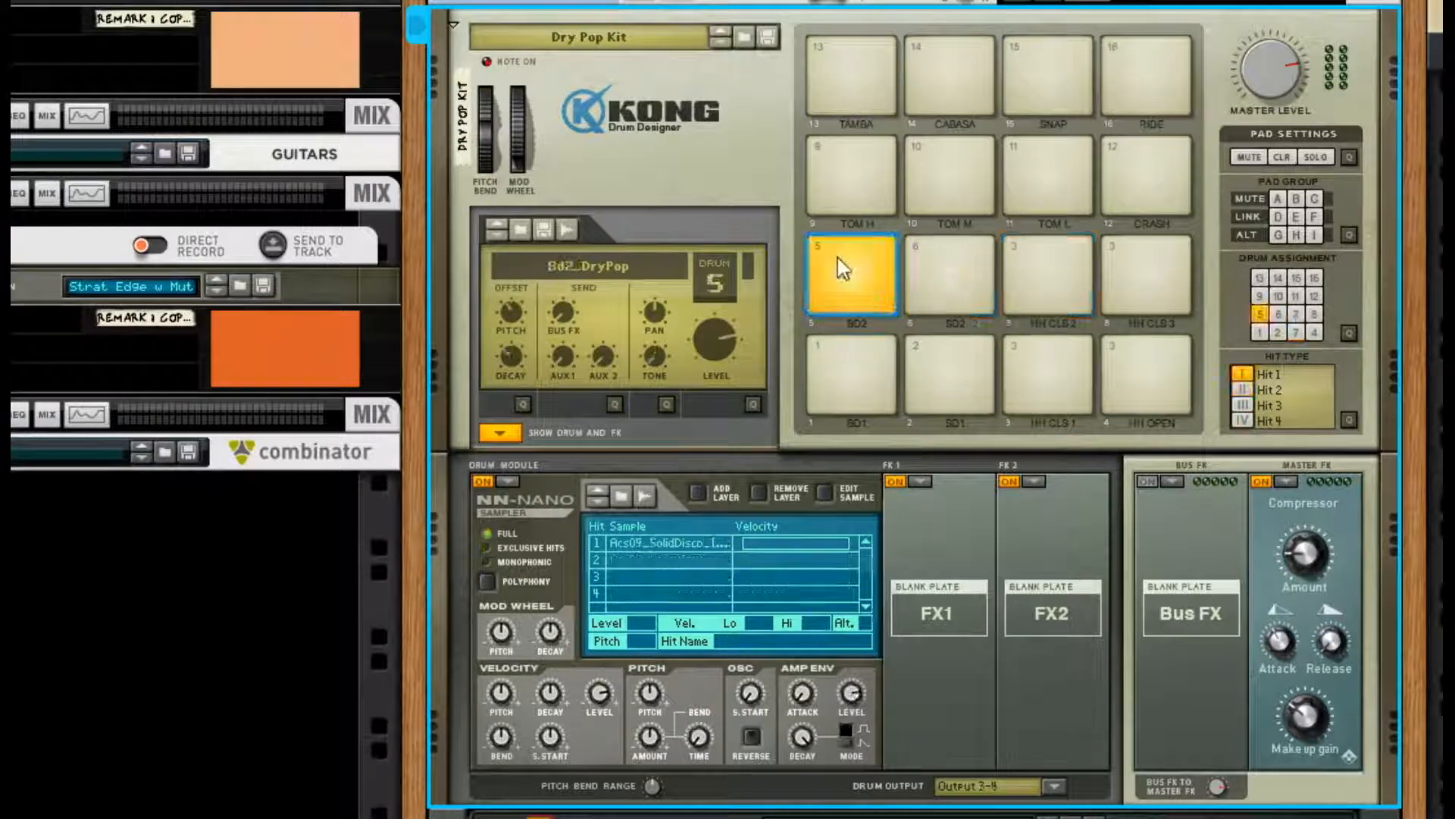
{"action": "left_click", "coordinate": [861, 175]}
{"action": "left_click", "coordinate": [975, 178]}
{"action": "left_click", "coordinate": [1040, 197]}
{"action": "left_click", "coordinate": [1145, 199]}
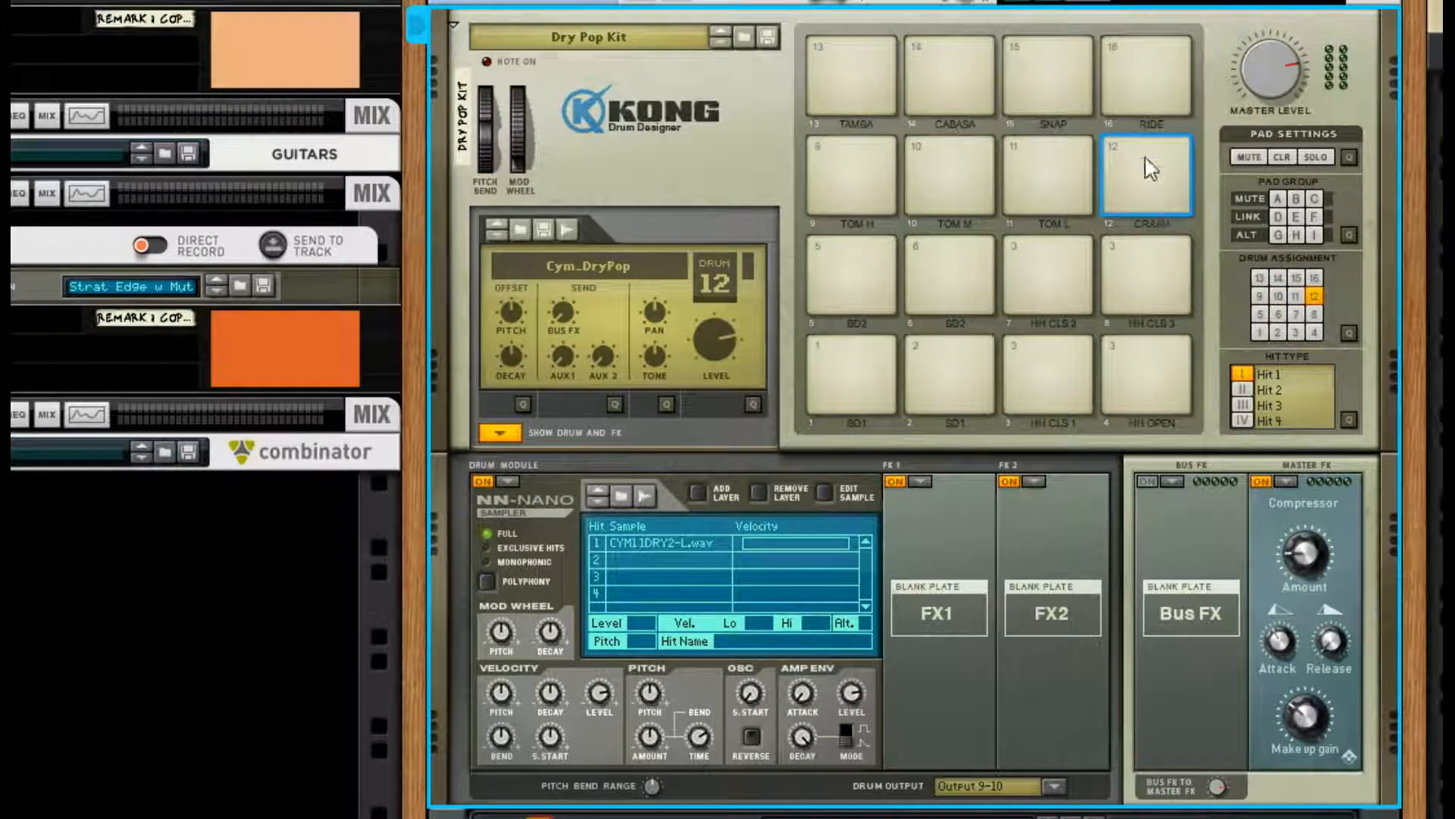
{"action": "left_click", "coordinate": [1175, 267]}
Flip the rack to its rear and examine the cables running from Kong's outputs down to the KICK channel devices.
{"action": "key", "text": "Tab"}
{"action": "key", "text": "Tab"}
{"action": "key", "text": "Tab"}
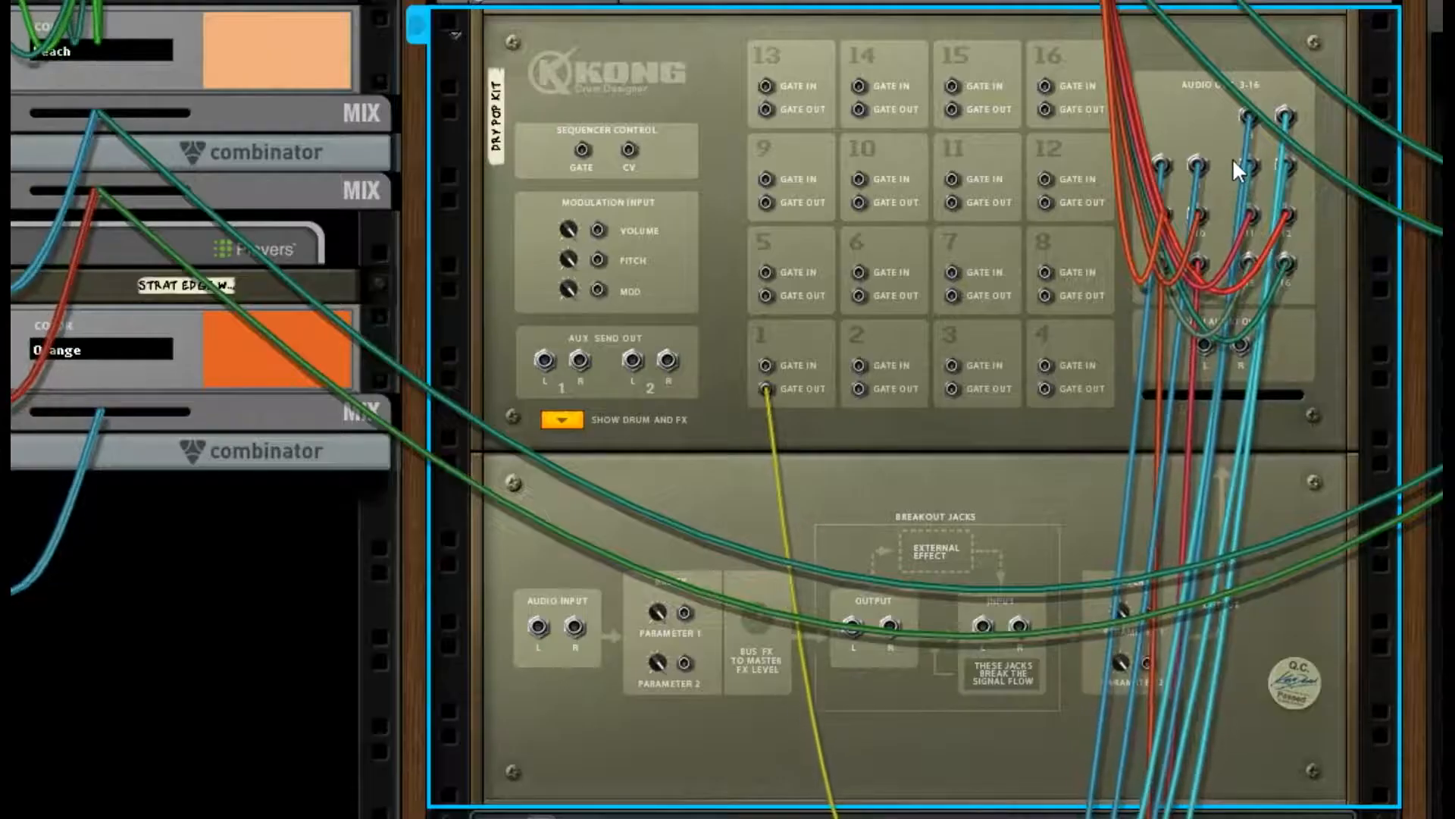
{"action": "scroll", "coordinate": [1236, 114], "scroll_direction": "down", "scroll_amount": 3}
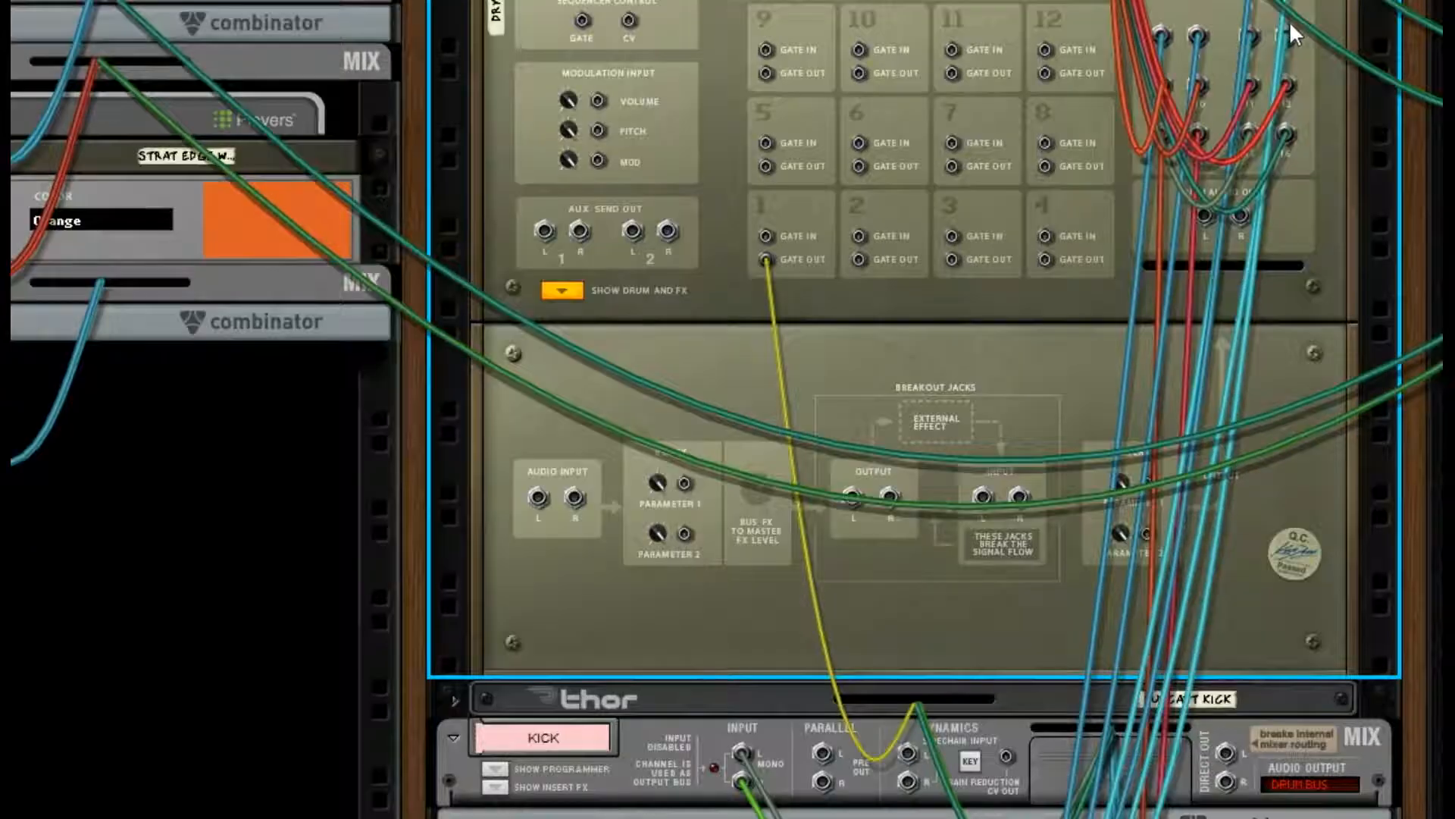
{"action": "scroll", "coordinate": [1266, 45], "scroll_direction": "down", "scroll_amount": 1}
{"action": "scroll", "coordinate": [1212, 114], "scroll_direction": "down", "scroll_amount": 6}
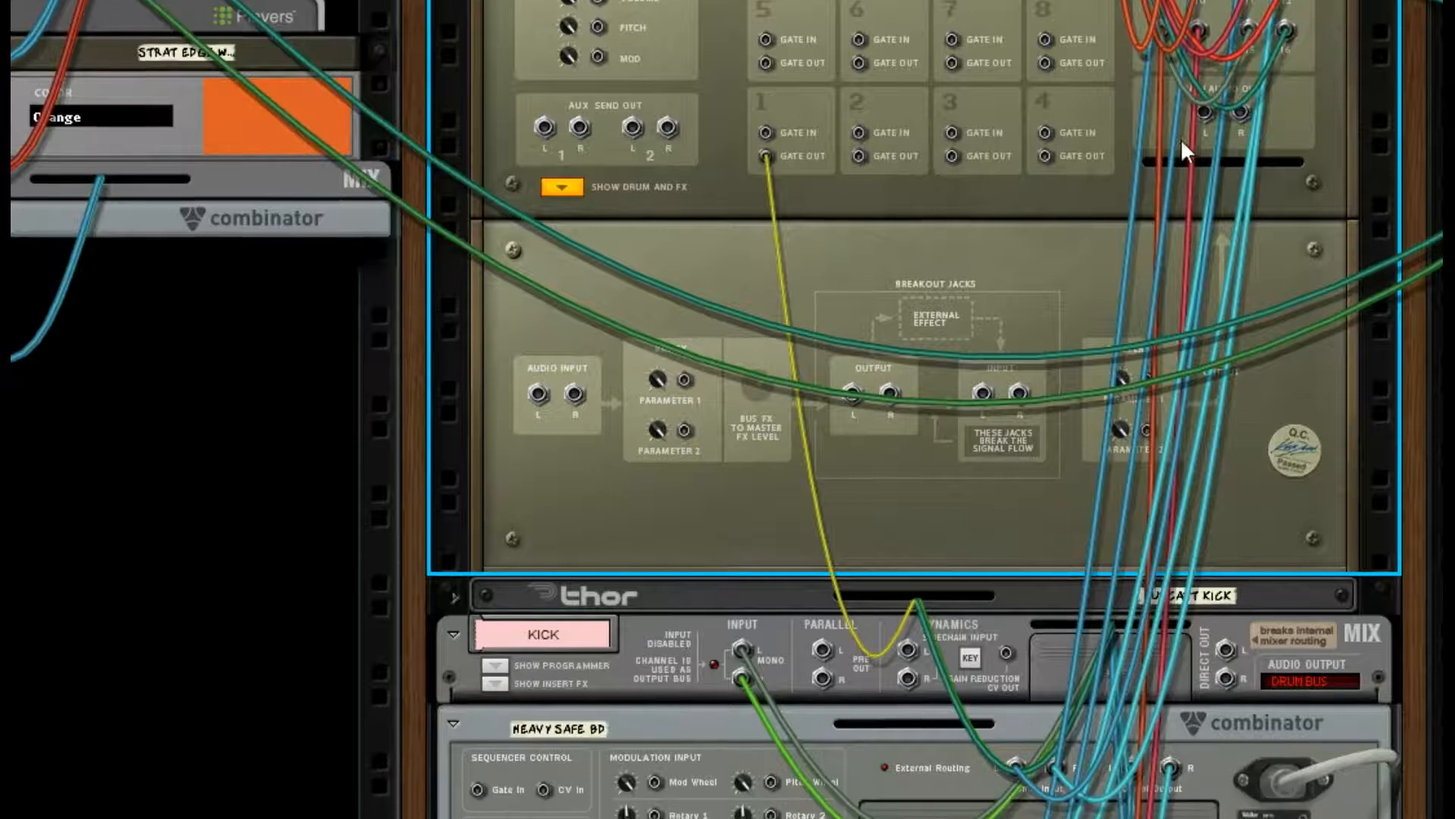
{"action": "scroll", "coordinate": [1111, 364], "scroll_direction": "up", "scroll_amount": 12}
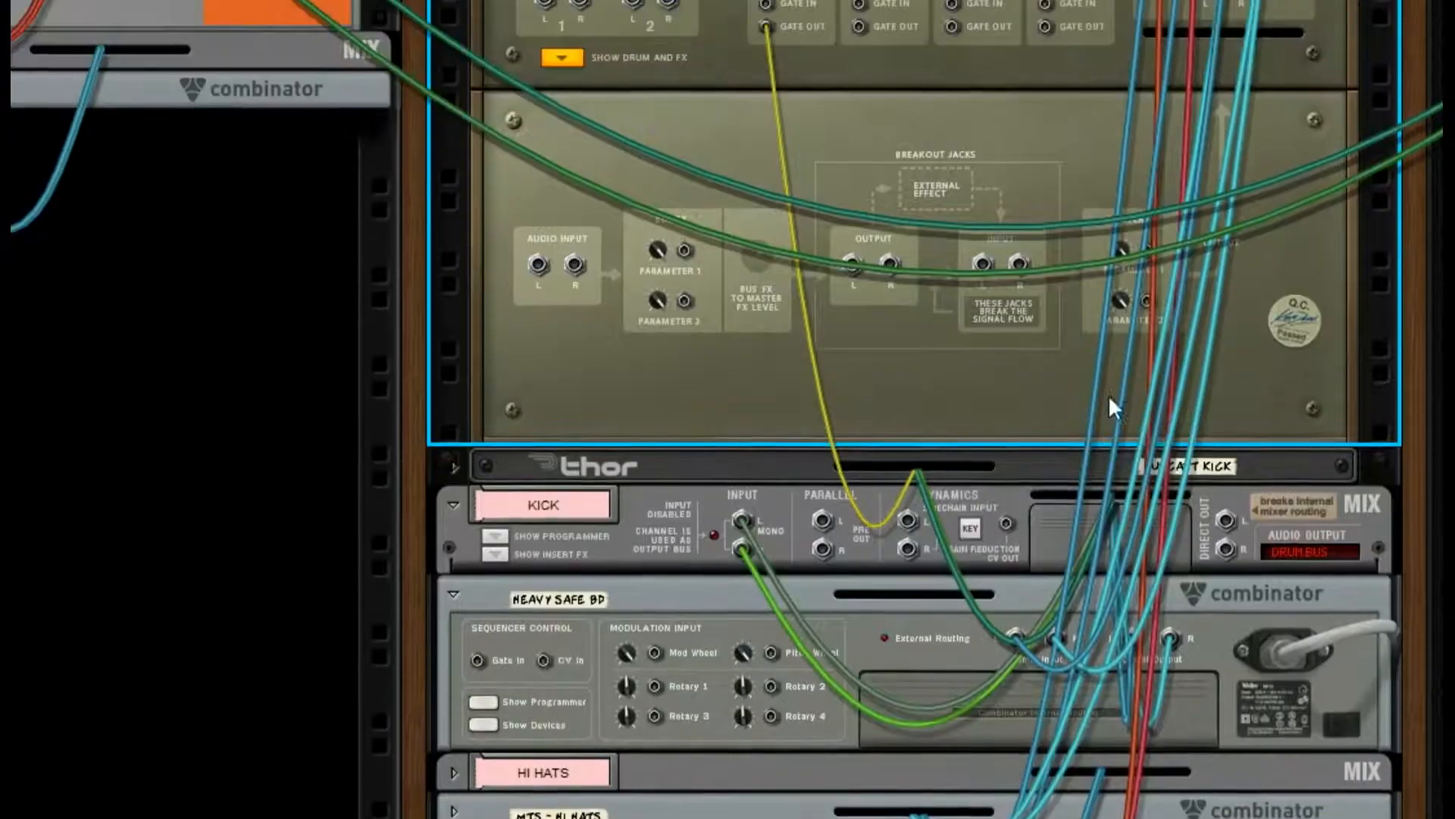
Return to the rack's front and audition Kong's two bass drum pads, BD1 and BD2, to compare their outputs.
{"action": "key", "text": "Tab"}
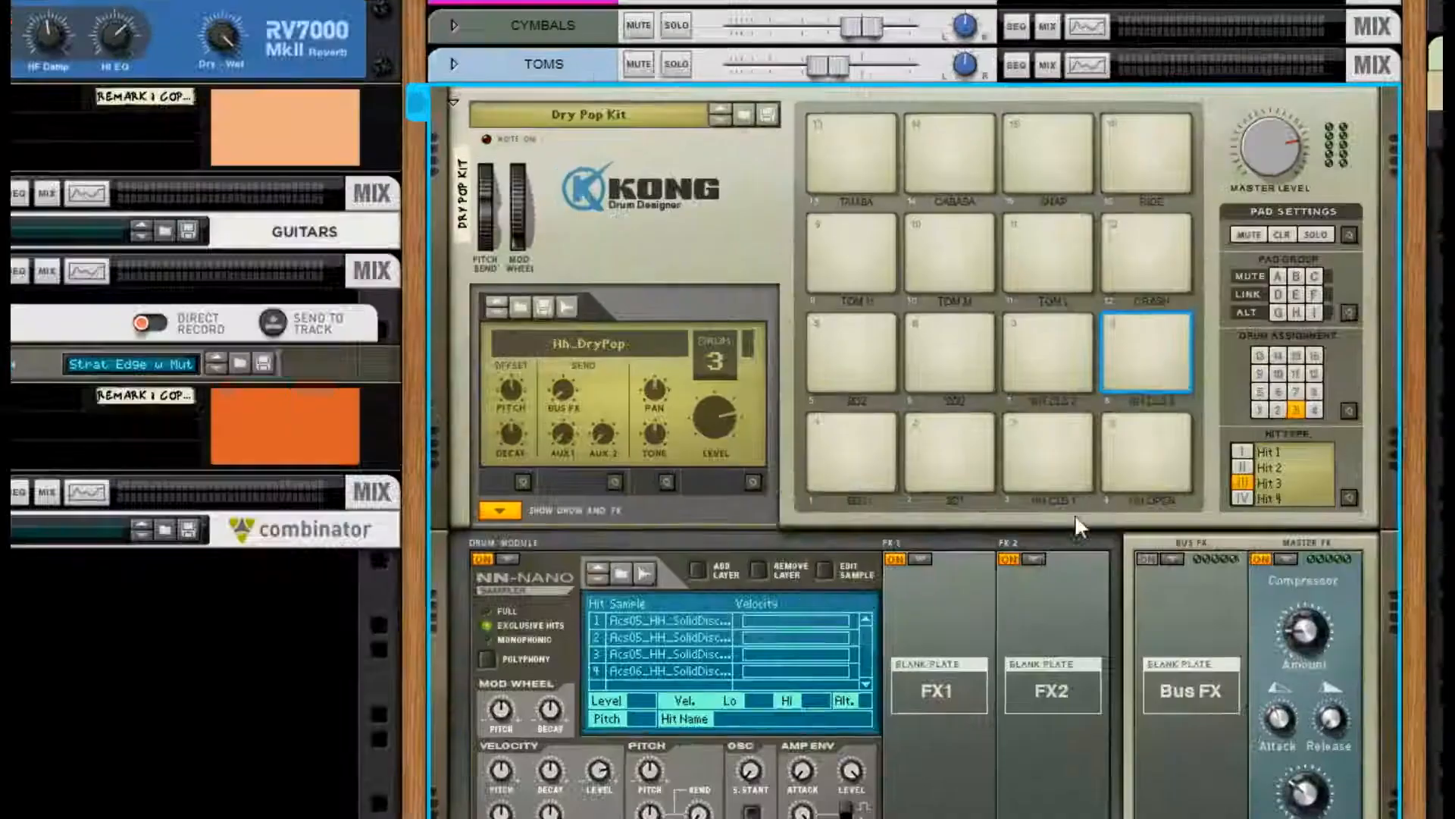
{"action": "left_click", "coordinate": [939, 393]}
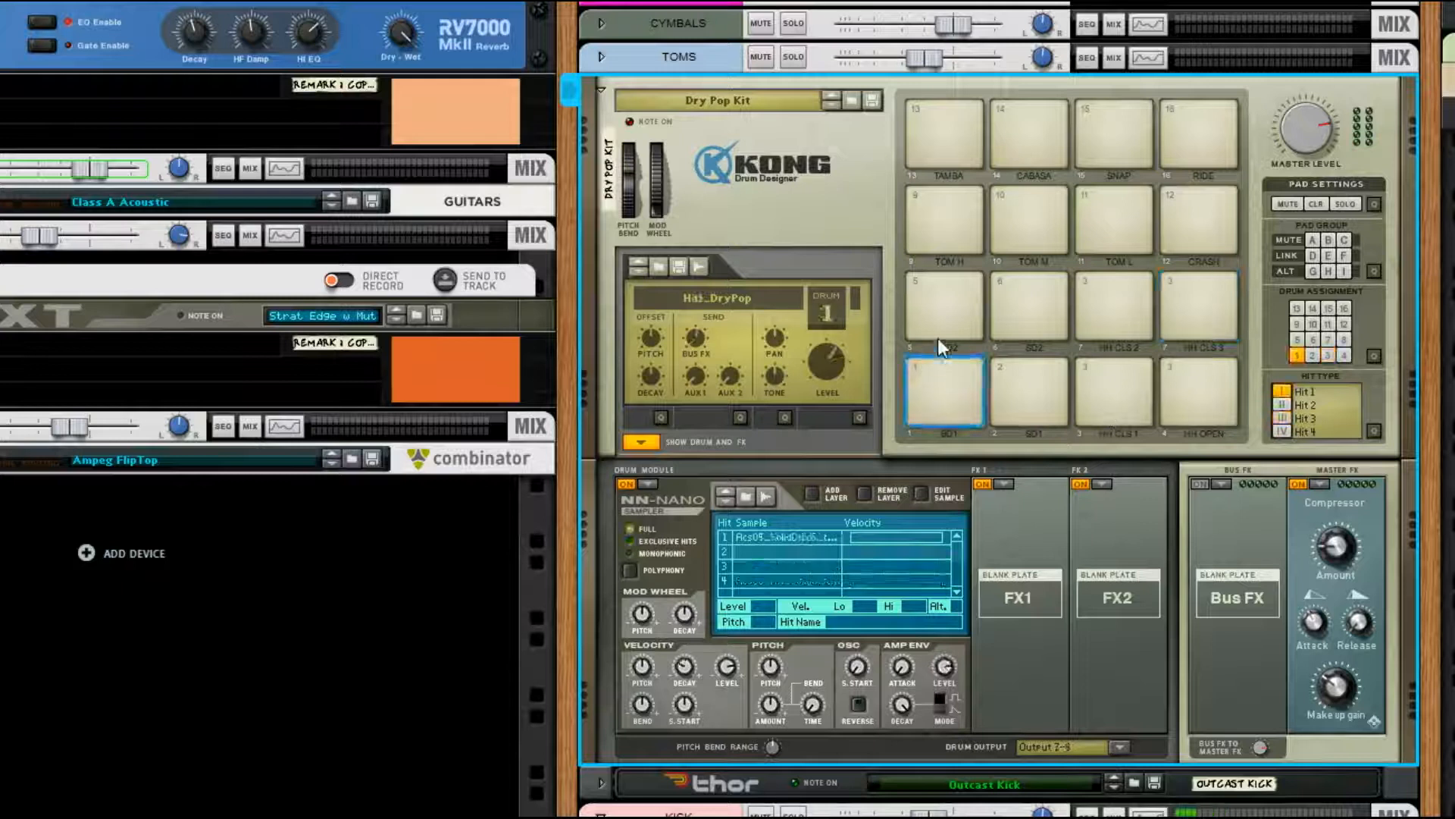
{"action": "left_click", "coordinate": [940, 338]}
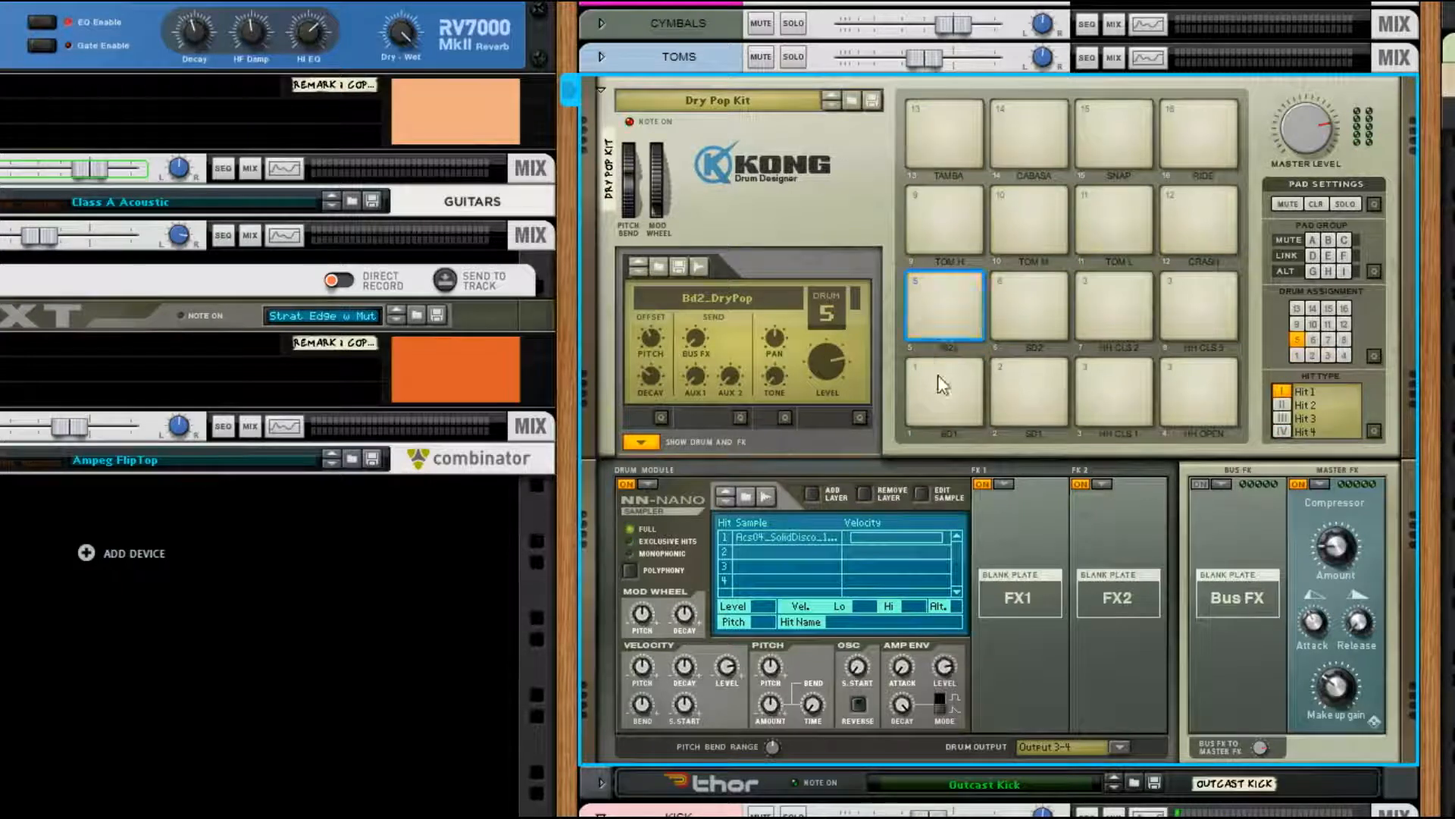
{"action": "left_click", "coordinate": [951, 364]}
{"action": "left_click", "coordinate": [951, 333]}
Flip the rack to its rear and trace the cables from Kong's separate audio outputs down to the KICK channel and Combinator.
{"action": "key", "text": "Tab"}
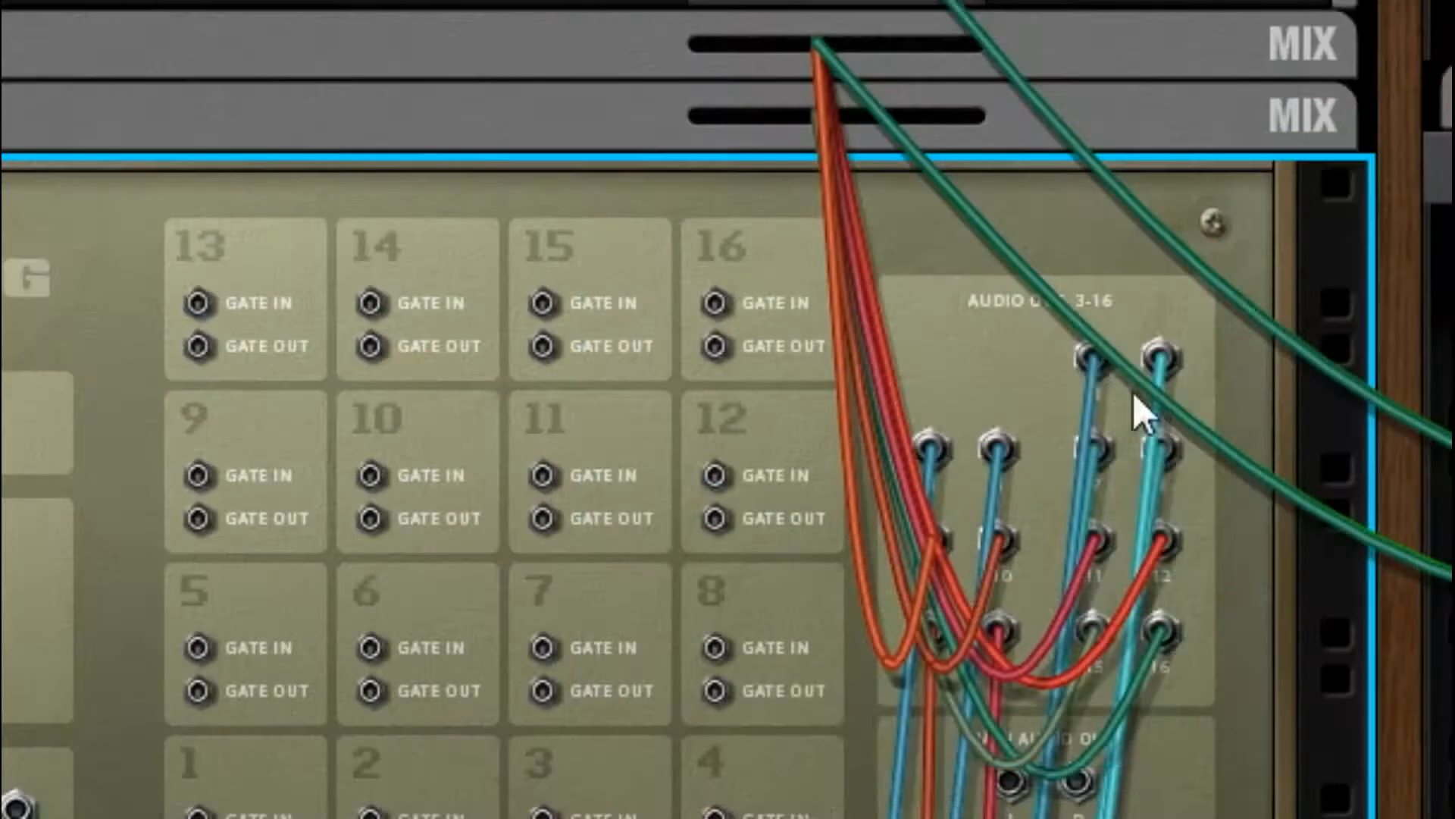
{"action": "mouse_move", "coordinate": [1082, 371]}
{"action": "left_mouse_down"}
{"action": "mouse_move", "coordinate": [1035, 425]}
{"action": "mouse_move", "coordinate": [1101, 403]}
{"action": "mouse_move", "coordinate": [1137, 354]}
{"action": "mouse_move", "coordinate": [1099, 356]}
{"action": "left_mouse_up"}
{"action": "scroll", "coordinate": [1231, 517], "scroll_direction": "down", "scroll_amount": 4}
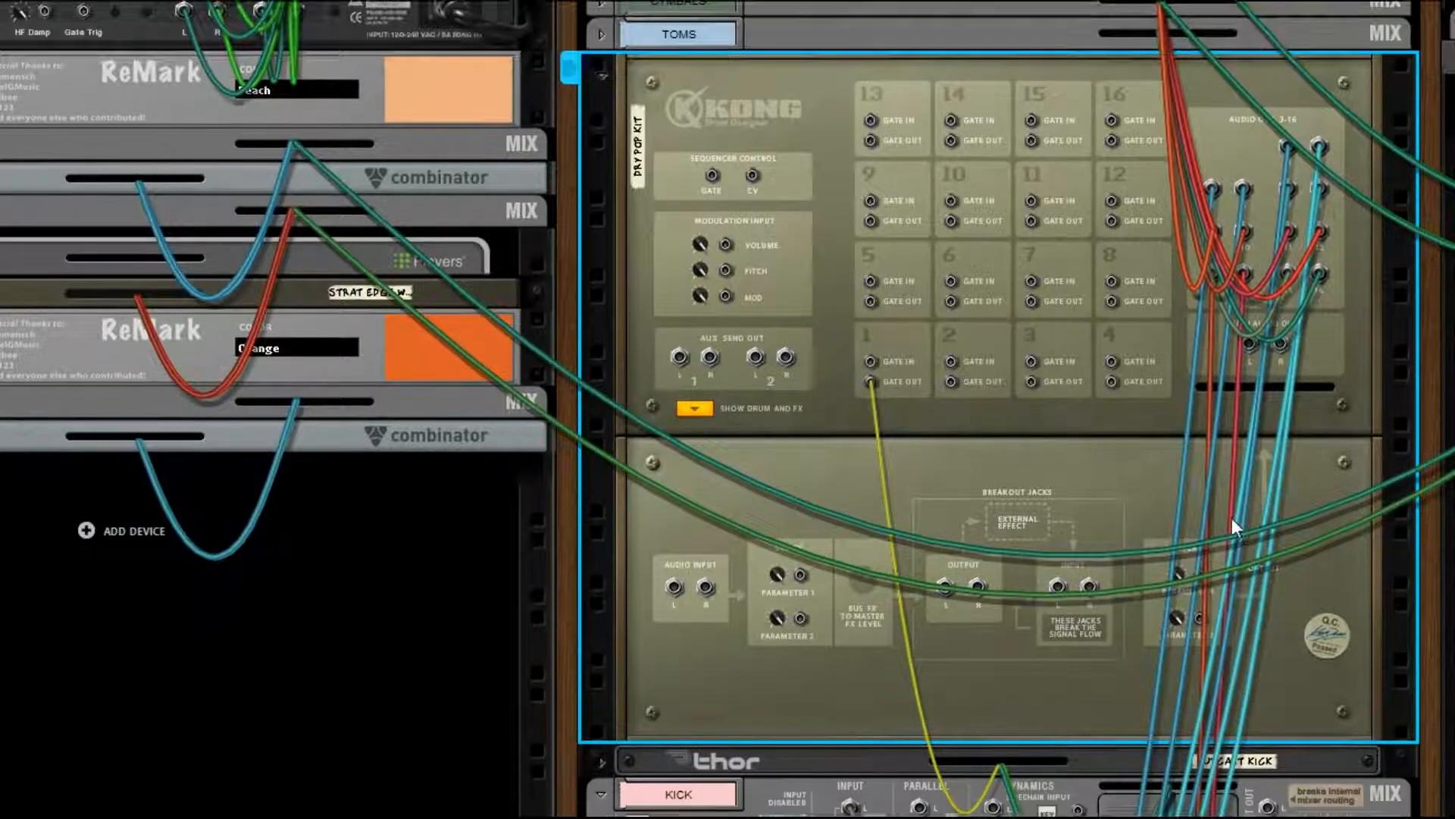
{"action": "scroll", "coordinate": [1124, 576], "scroll_direction": "down", "scroll_amount": 5}
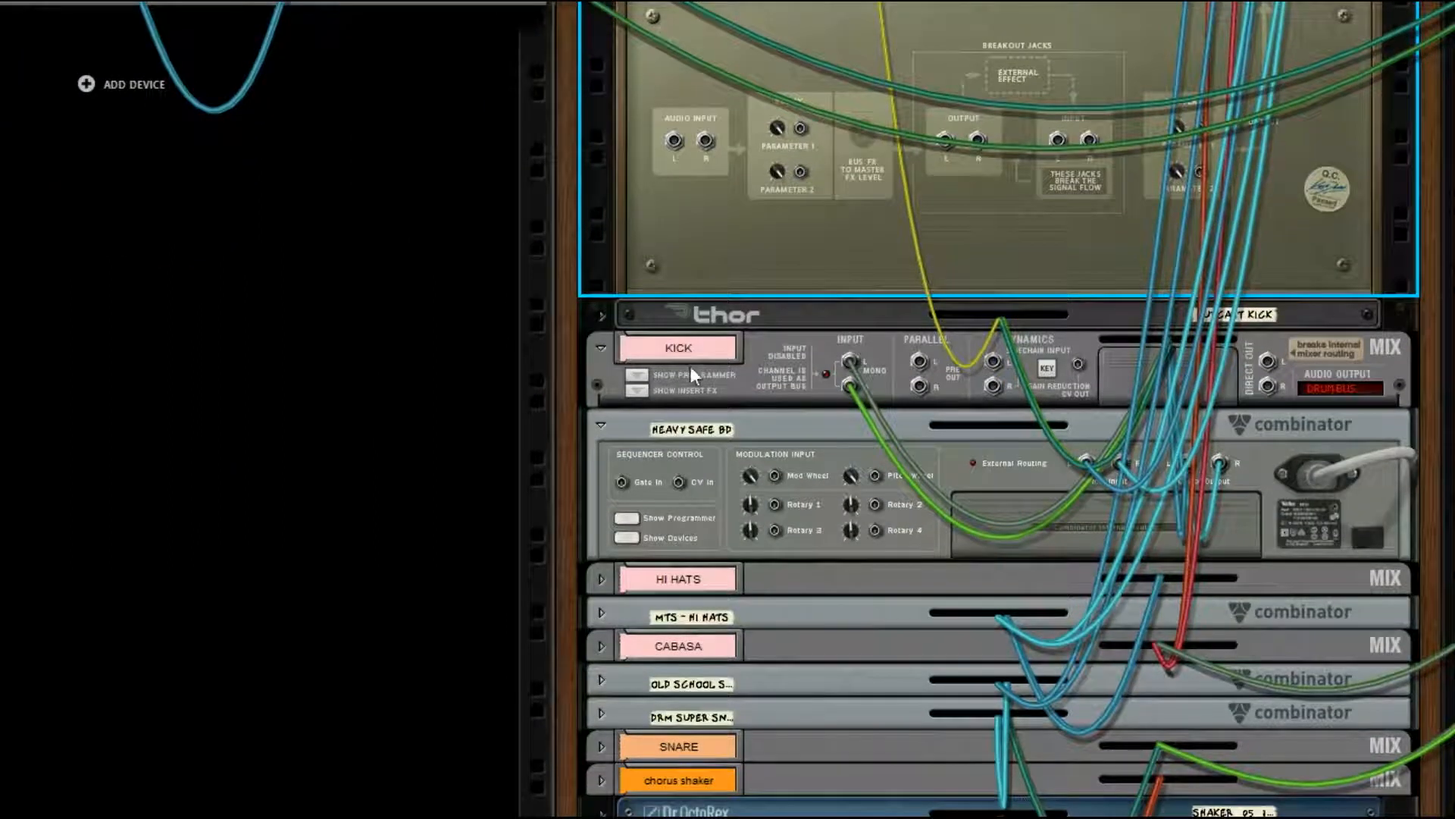
Show the devices inside the second Reason Drum Kits Combinator and compare both kits' devices and rear cabling.
{"action": "left_click", "coordinate": [737, 376]}
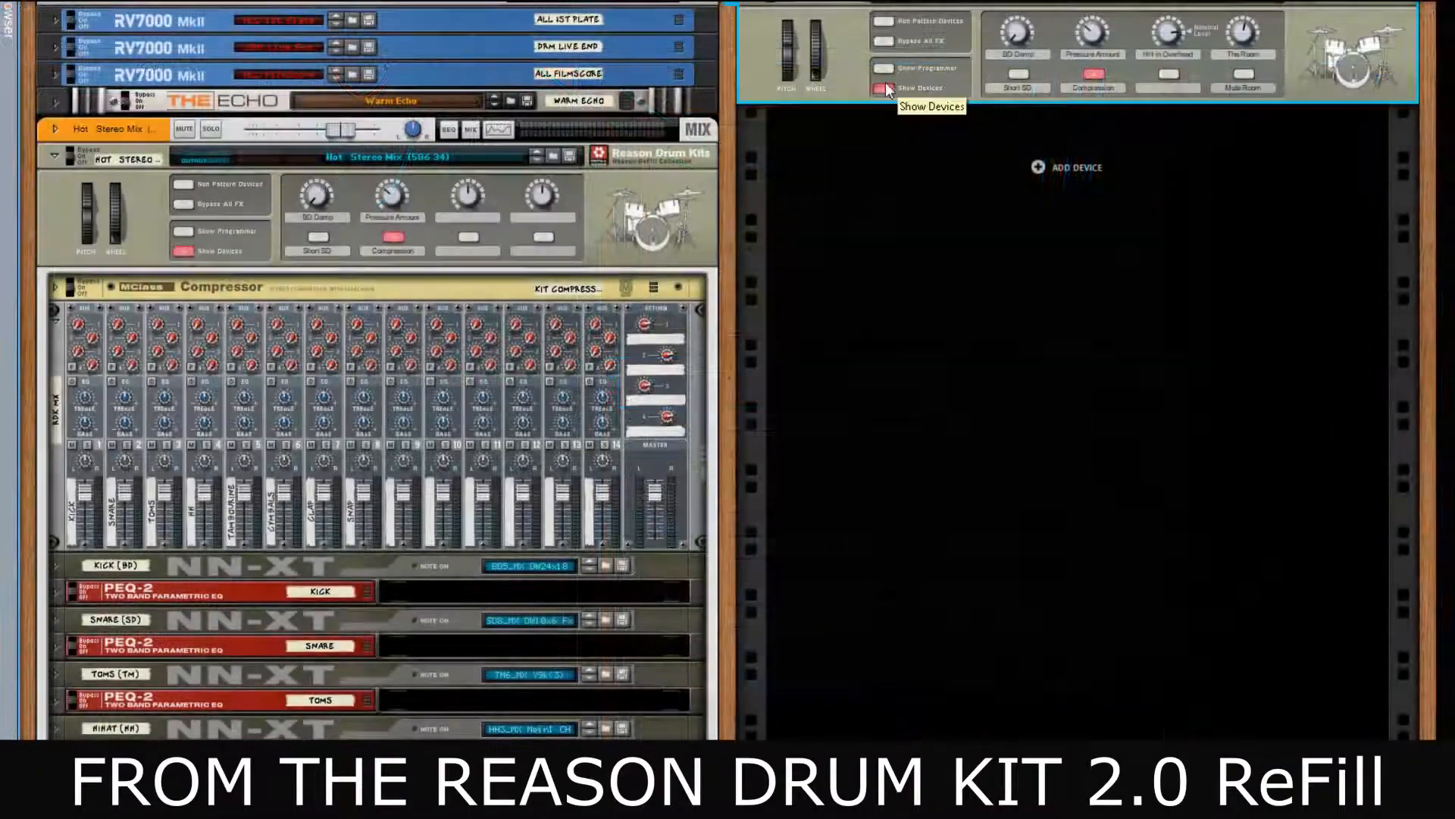
{"action": "left_click", "coordinate": [885, 90]}
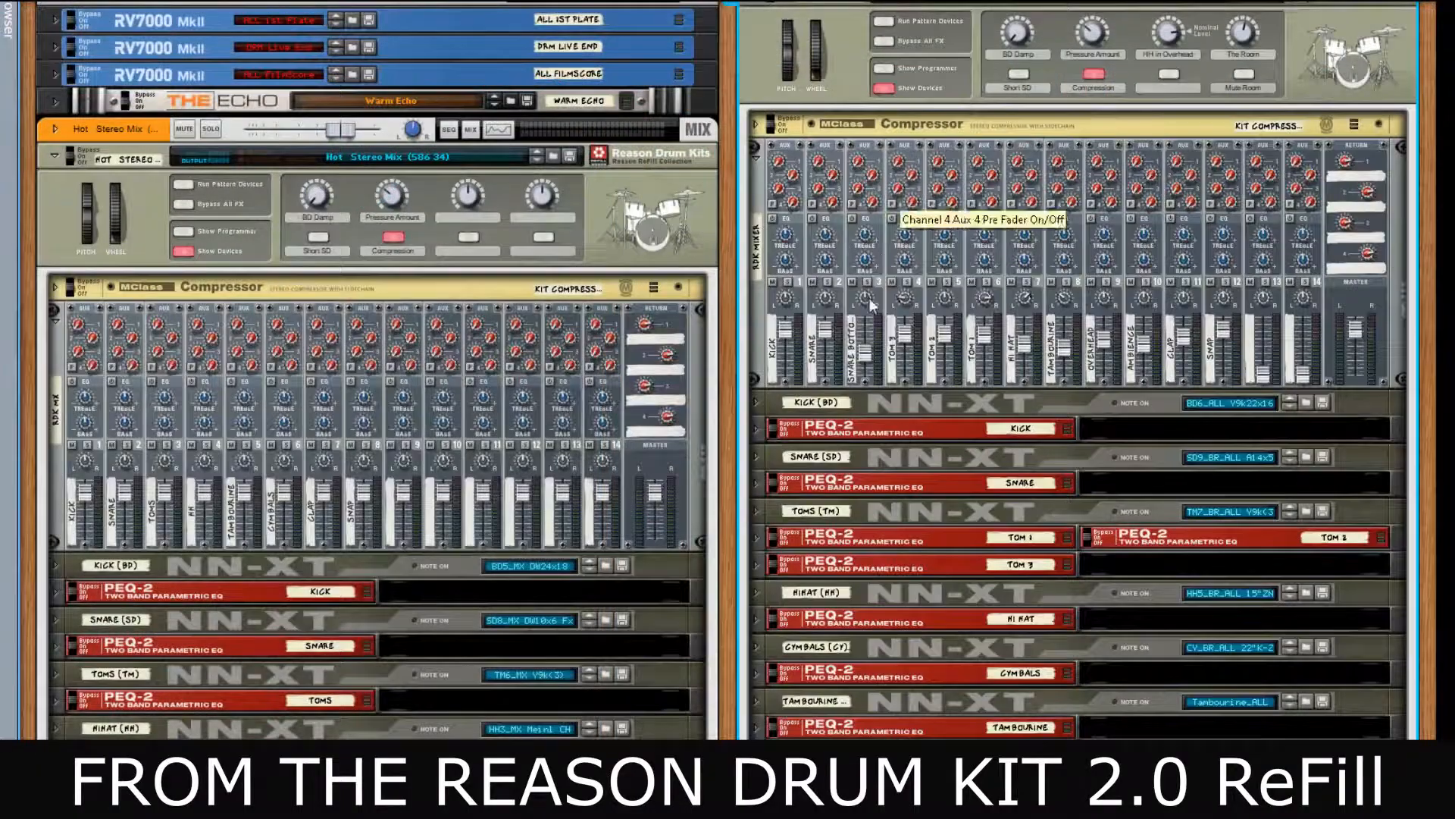
{"action": "scroll", "coordinate": [869, 298], "scroll_direction": "down", "scroll_amount": 5}
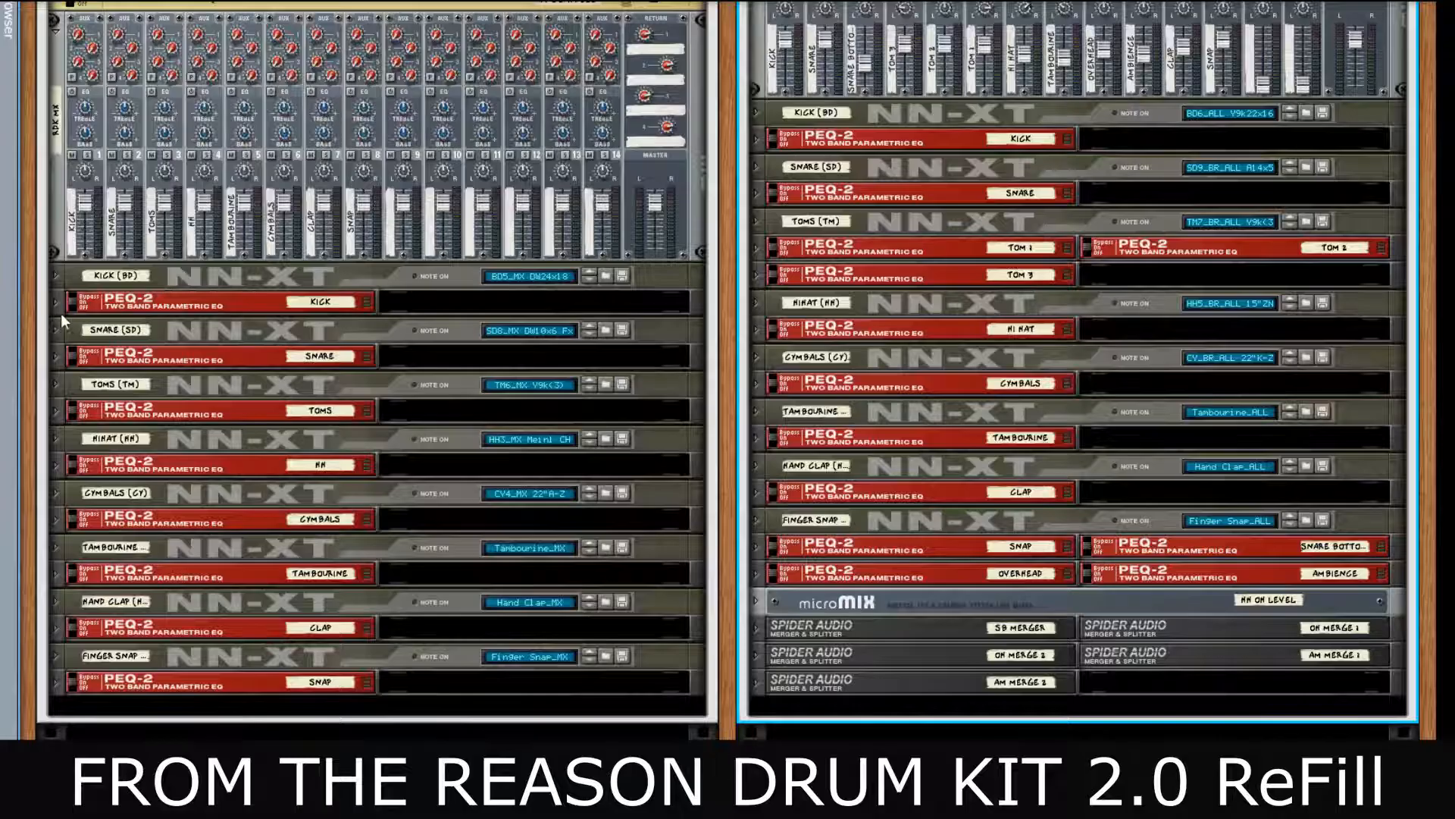
{"action": "key", "text": "Tab"}
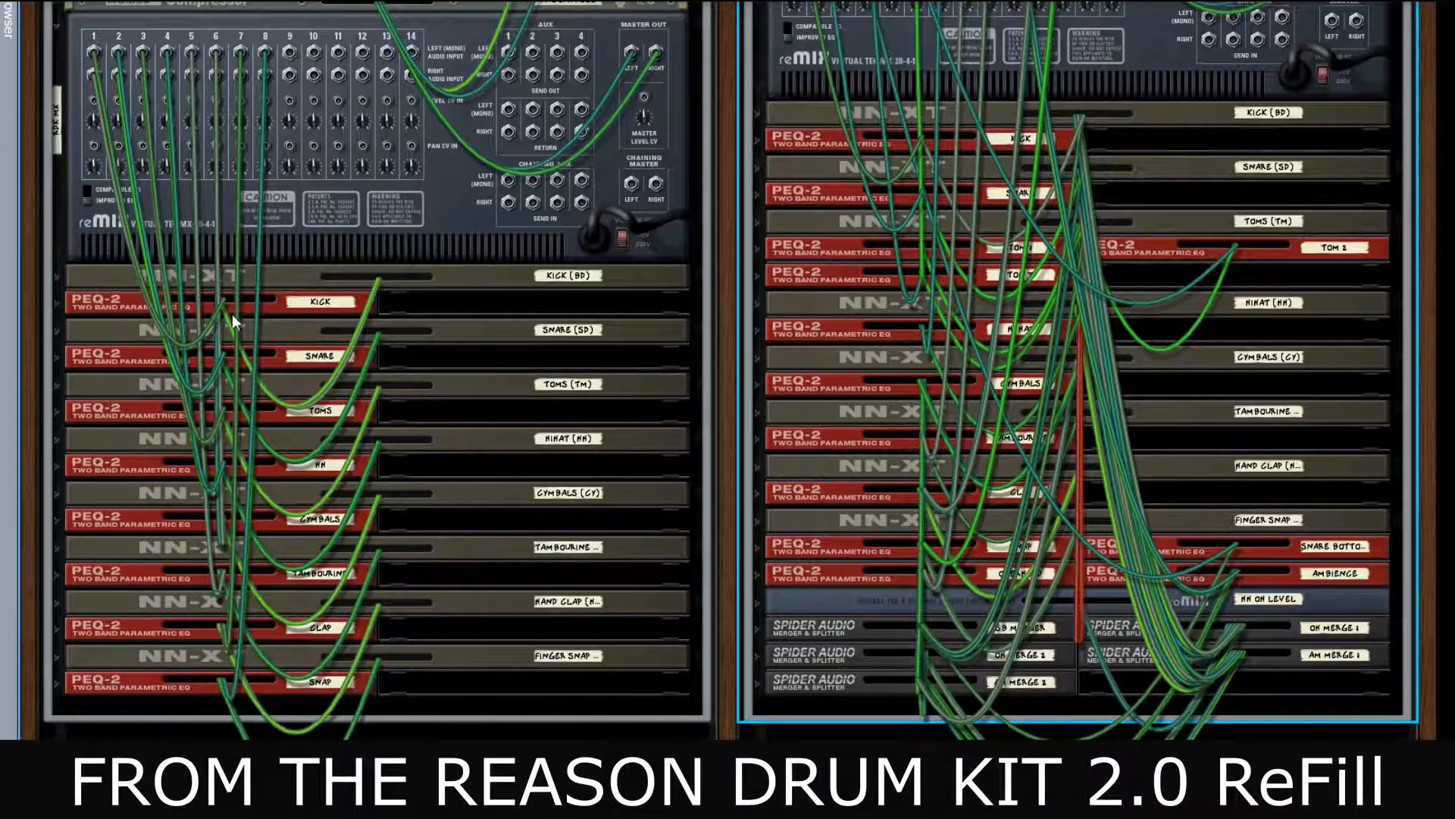
{"action": "scroll", "coordinate": [232, 314], "scroll_direction": "up", "scroll_amount": 1}
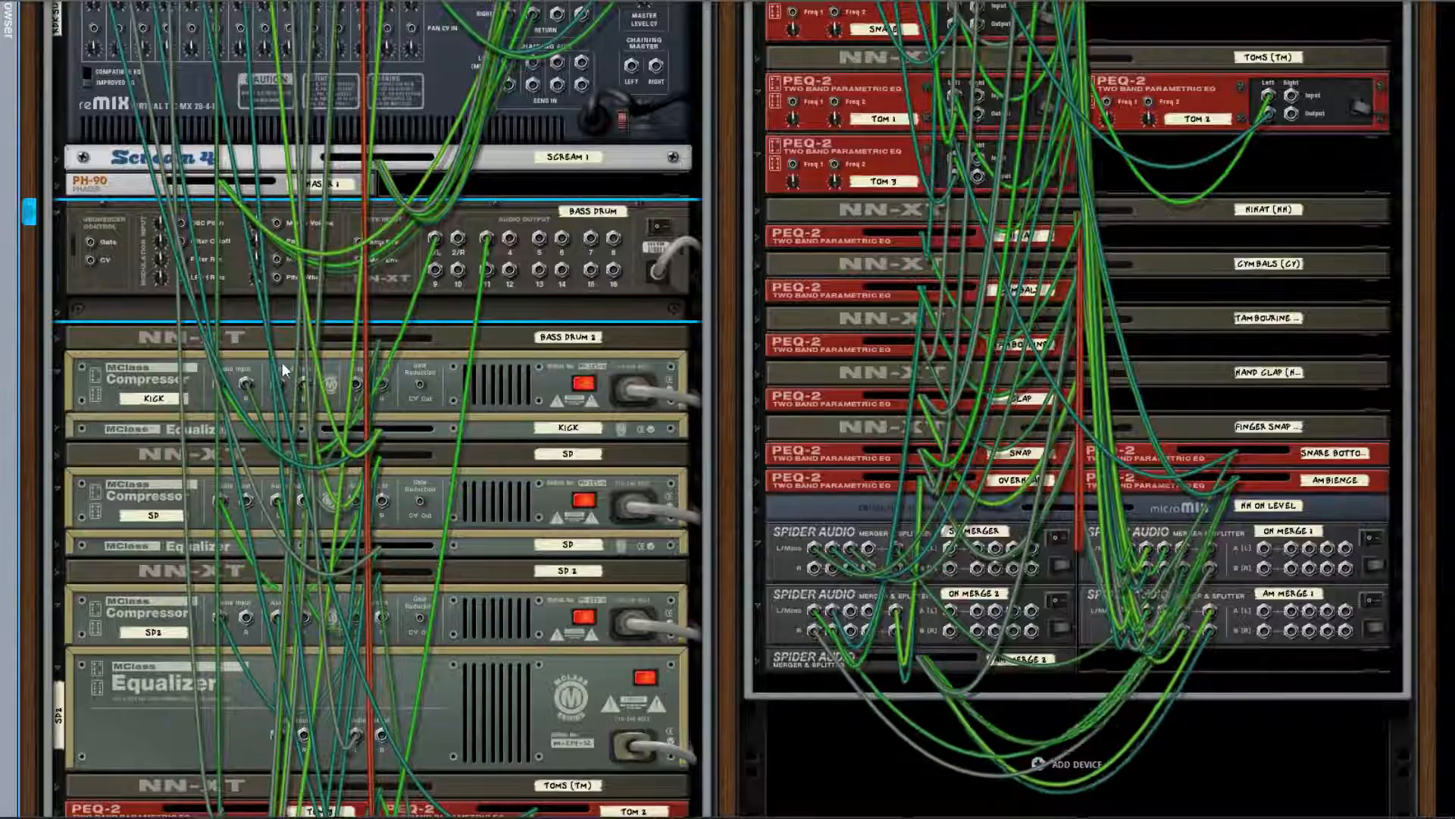
{"action": "scroll", "coordinate": [285, 363], "scroll_direction": "down", "scroll_amount": 5}
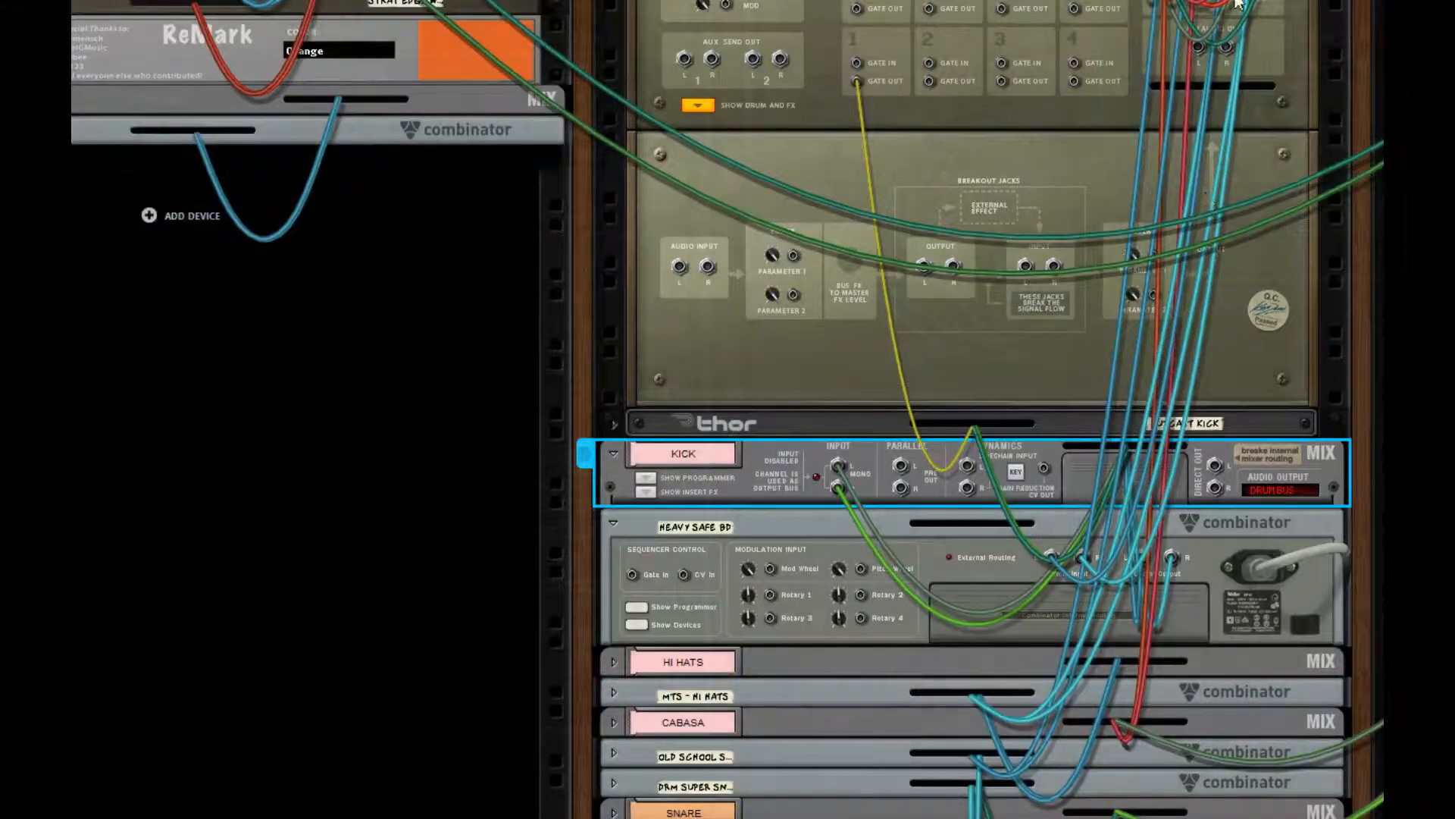
Unfold the HI HATS mix channel and the MTS - HI HATS Combinator on the rack's rear to expose their cabling.
{"action": "left_click", "coordinate": [614, 662]}
{"action": "scroll", "coordinate": [930, 658], "scroll_direction": "down", "scroll_amount": 3}
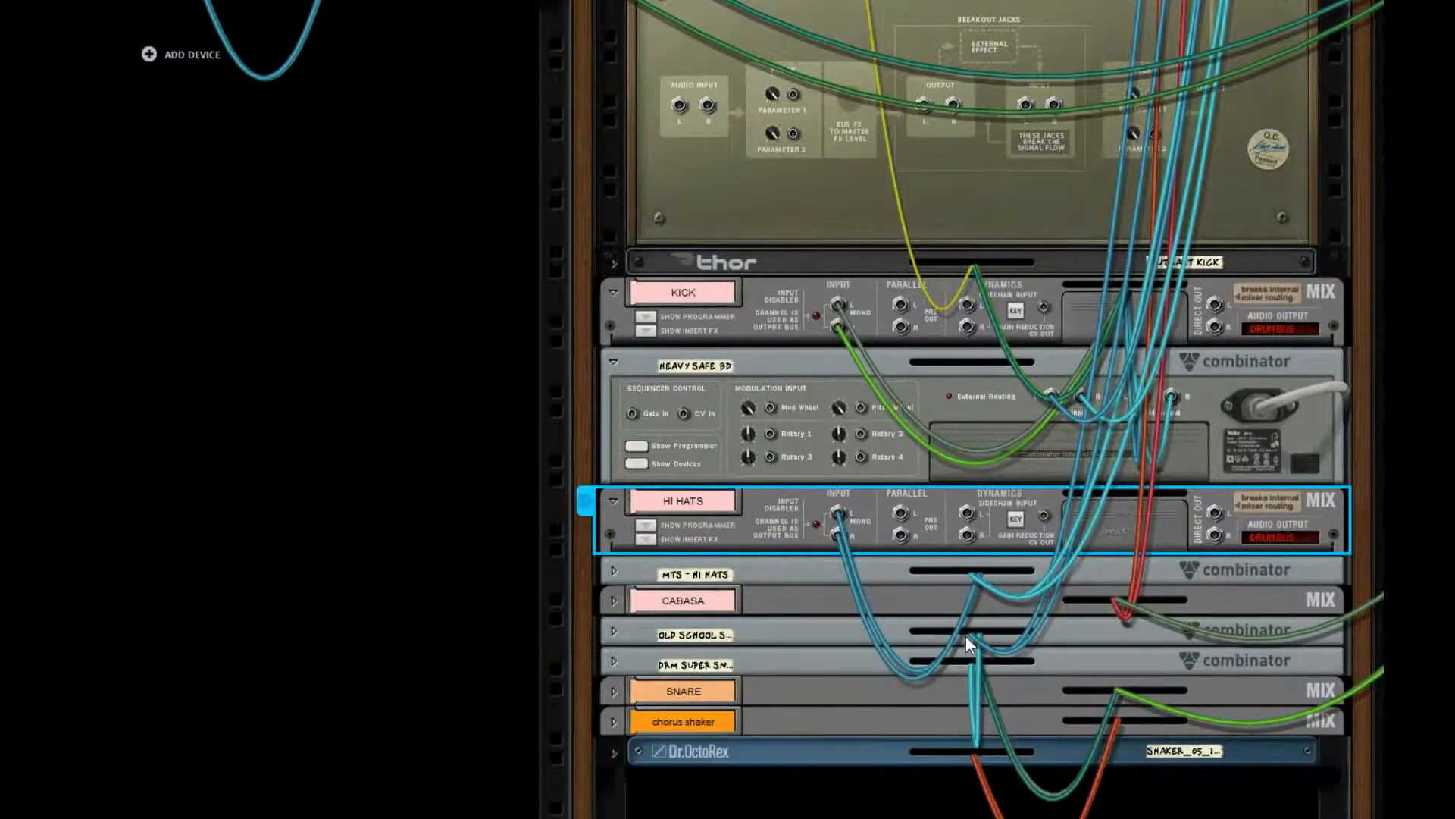
{"action": "left_click", "coordinate": [611, 571]}
{"action": "scroll", "coordinate": [503, 113], "scroll_direction": "down", "scroll_amount": 1}
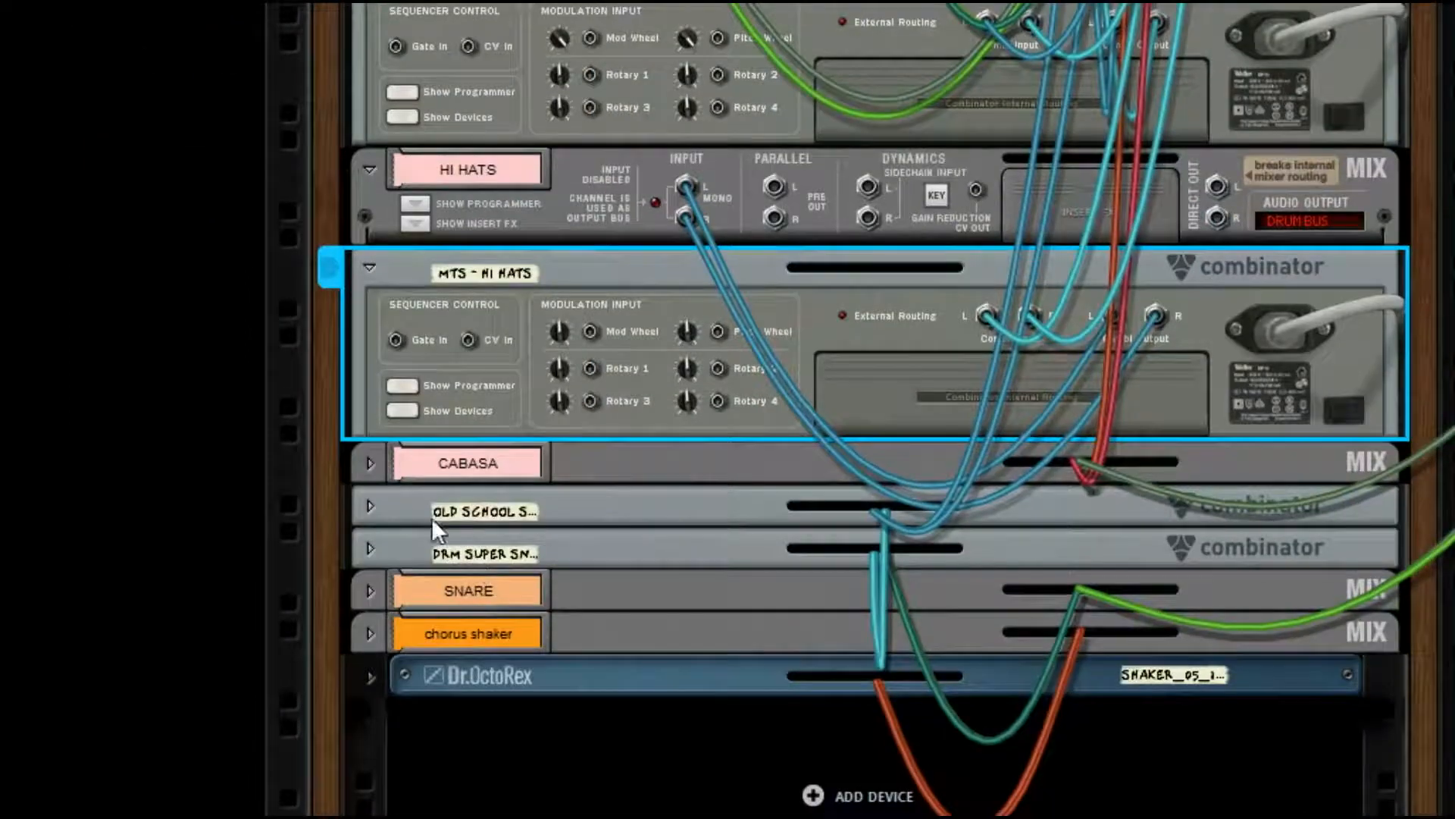
Unfold the Old School Snare and DRM Super Snare Combinators and the SNARE channel, and compare their front and rear.
{"action": "left_click", "coordinate": [371, 508]}
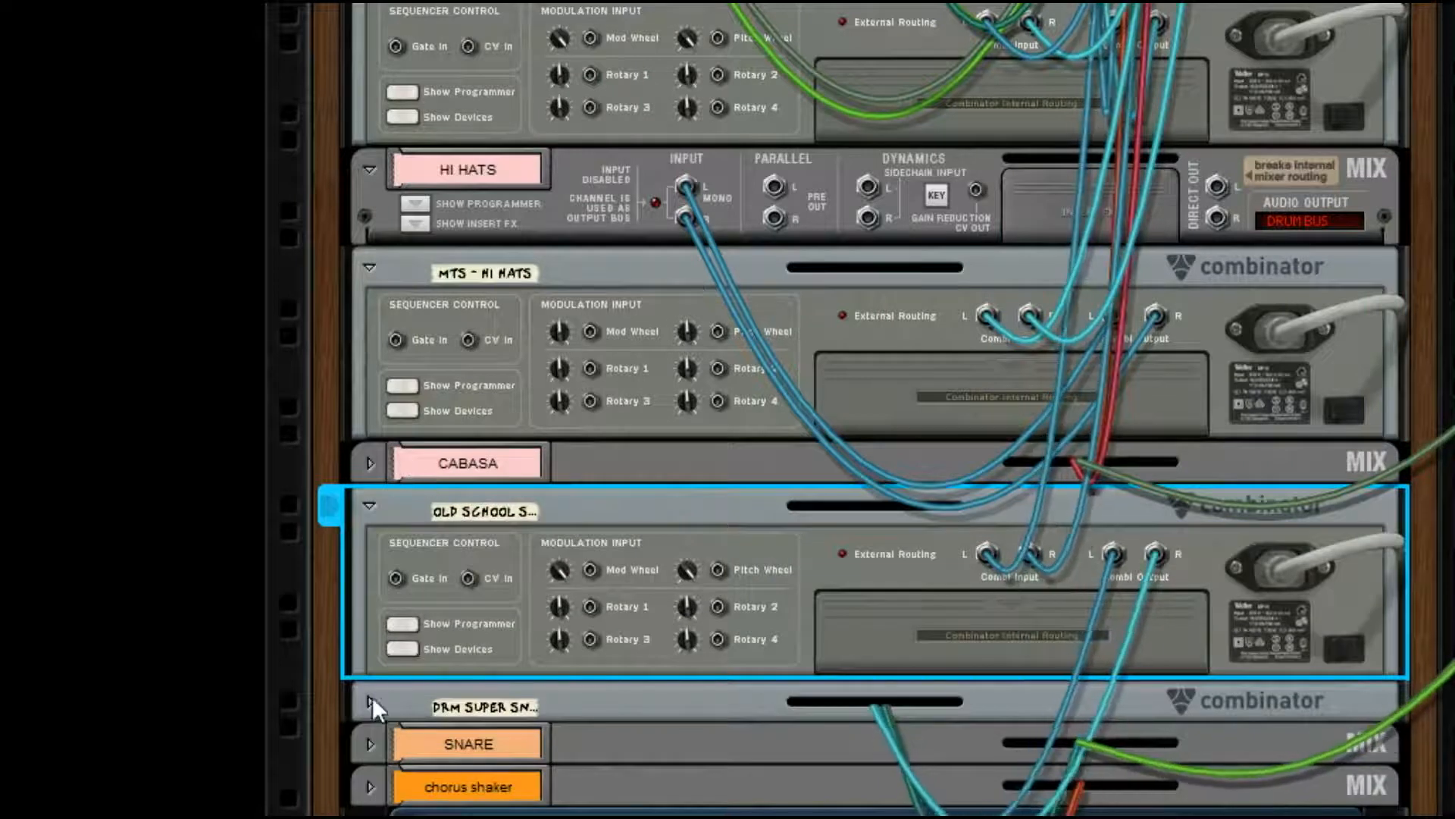
{"action": "left_click", "coordinate": [372, 698]}
{"action": "left_click", "coordinate": [370, 700]}
{"action": "scroll", "coordinate": [506, 676], "scroll_direction": "down", "scroll_amount": 3}
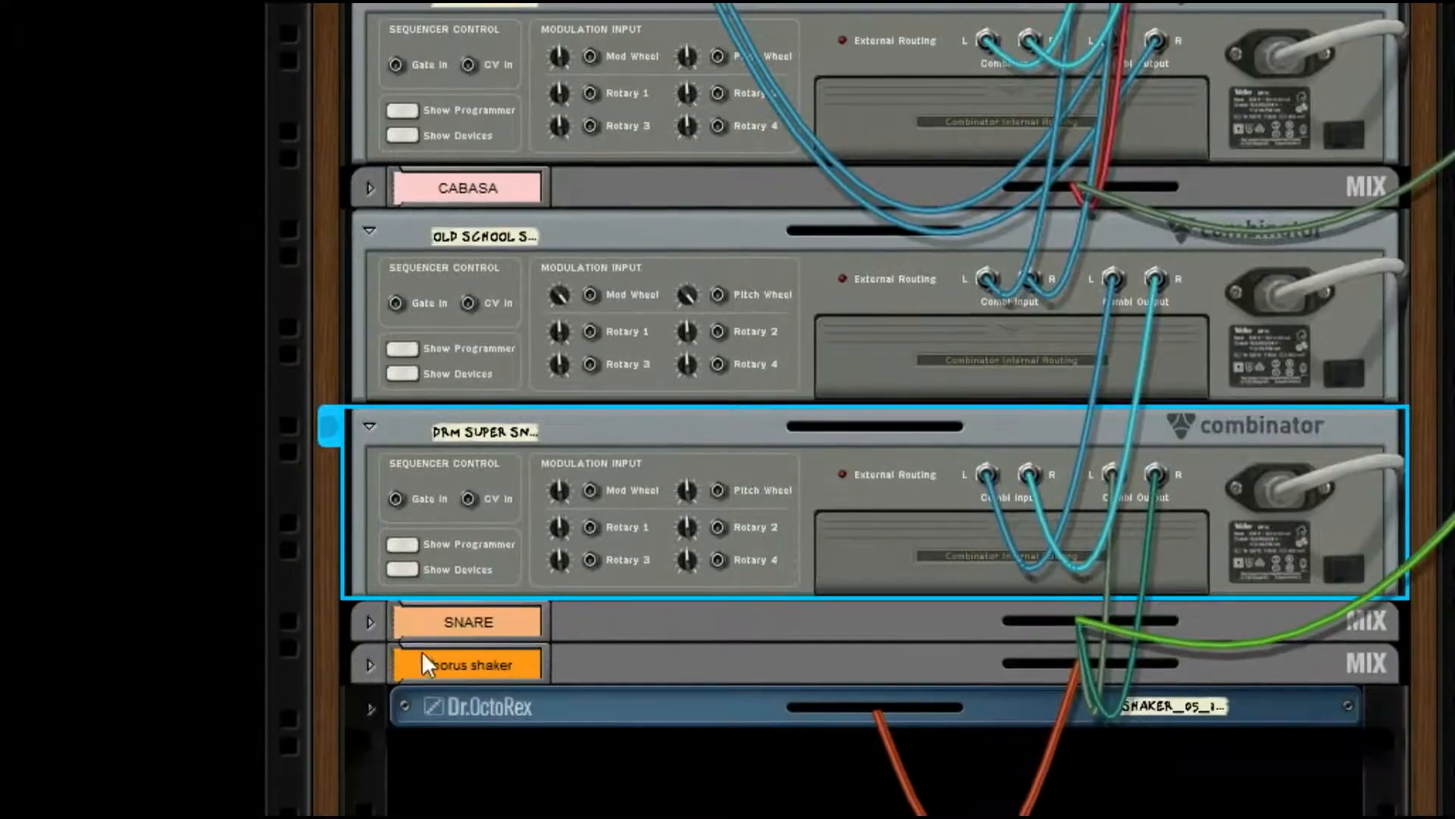
{"action": "left_click", "coordinate": [370, 622]}
{"action": "key", "text": "Tab"}
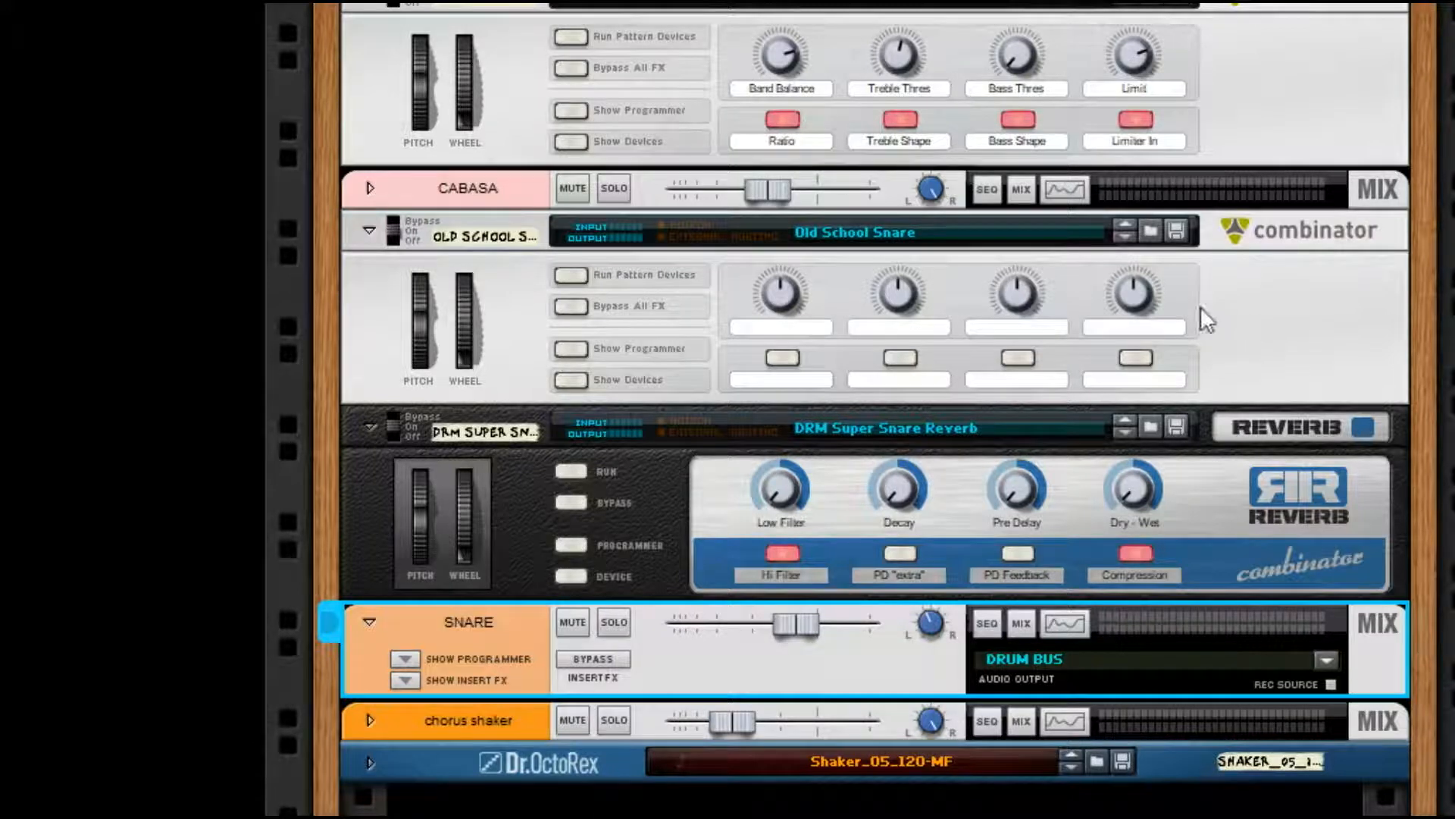
{"action": "key", "text": "Tab"}
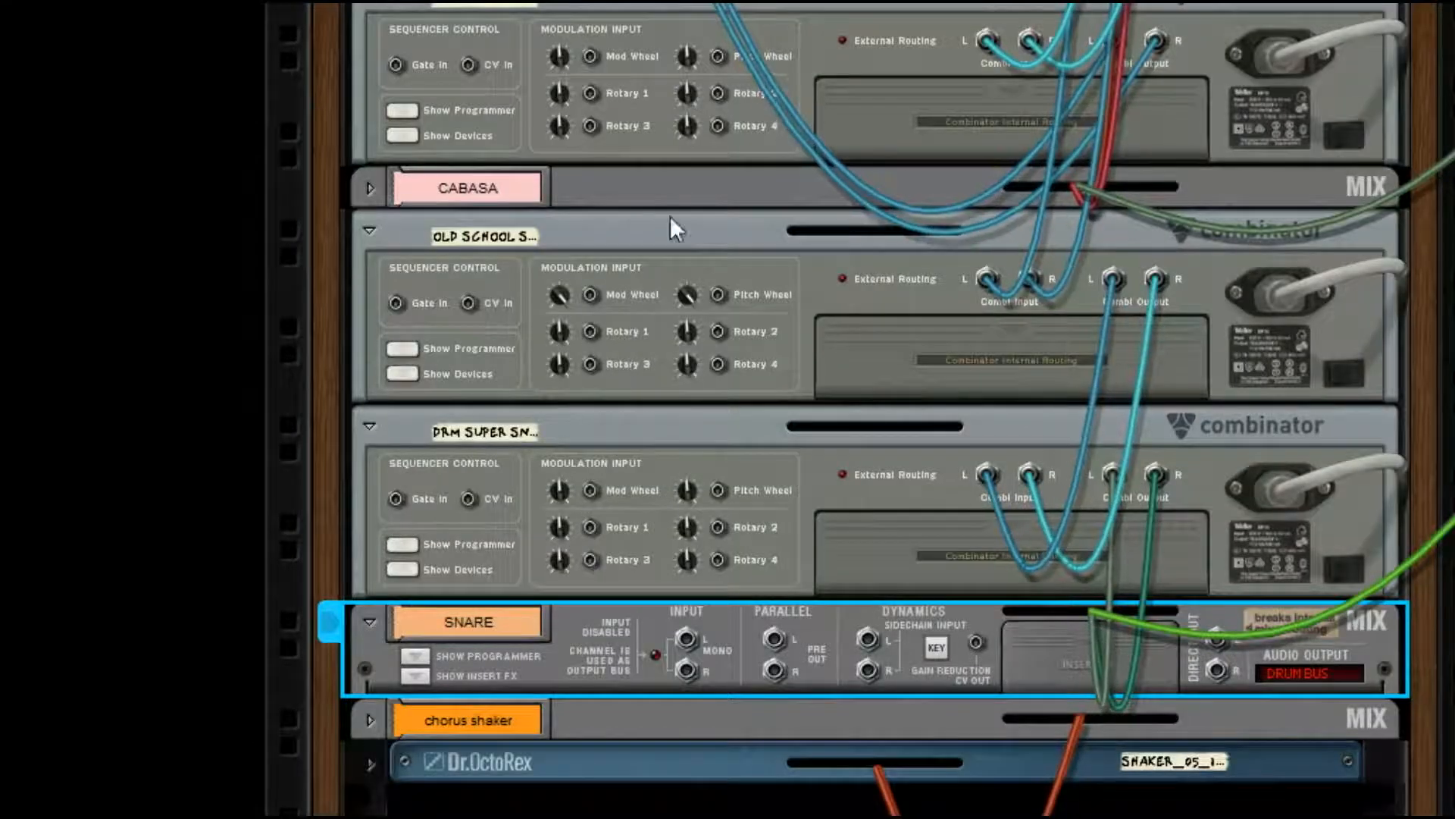
Unfold the CABASA and chorus shaker channels and check the snare devices from both sides of the rack.
{"action": "left_click", "coordinate": [370, 187]}
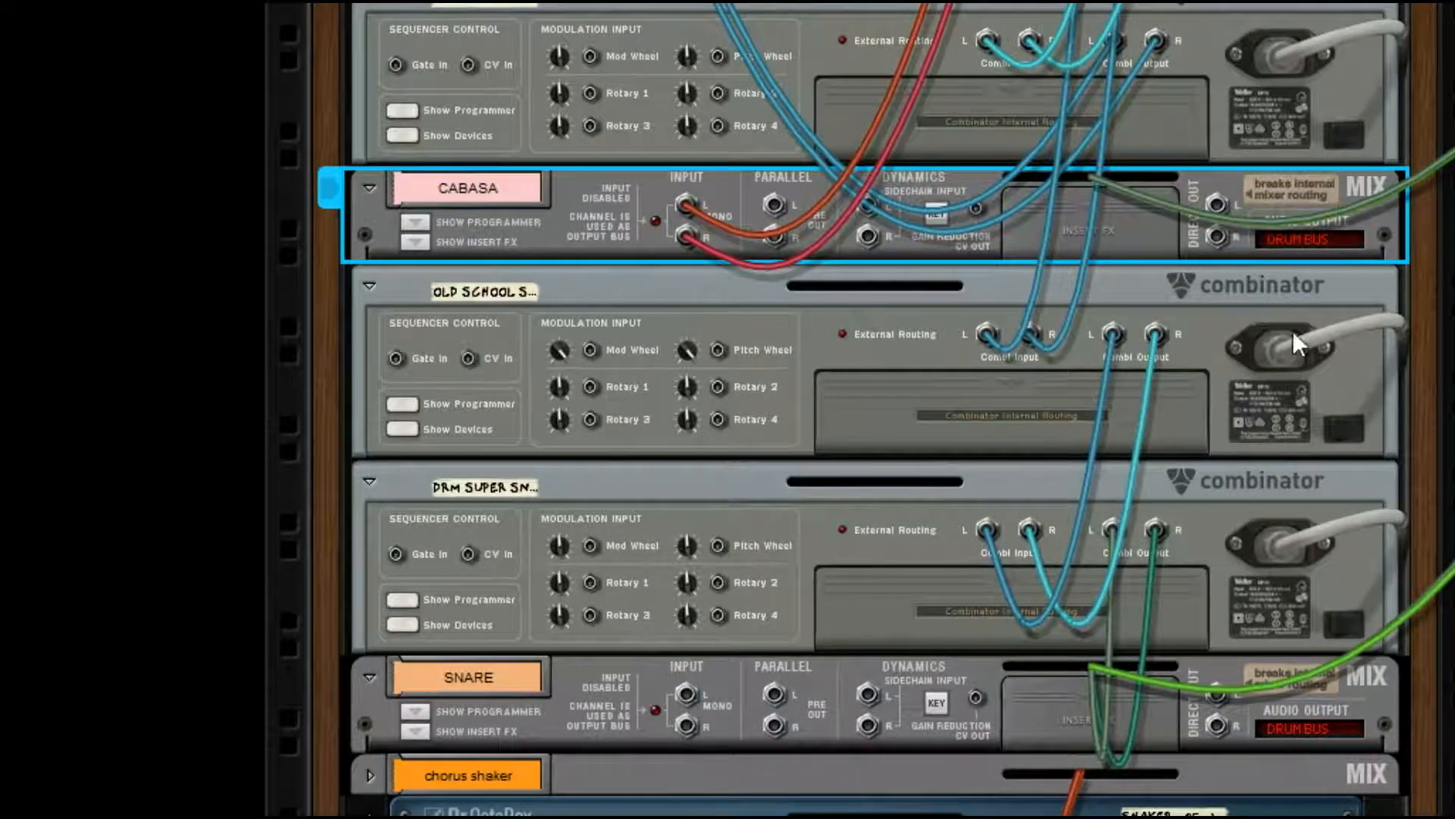
{"action": "scroll", "coordinate": [1220, 377], "scroll_direction": "down", "scroll_amount": 4}
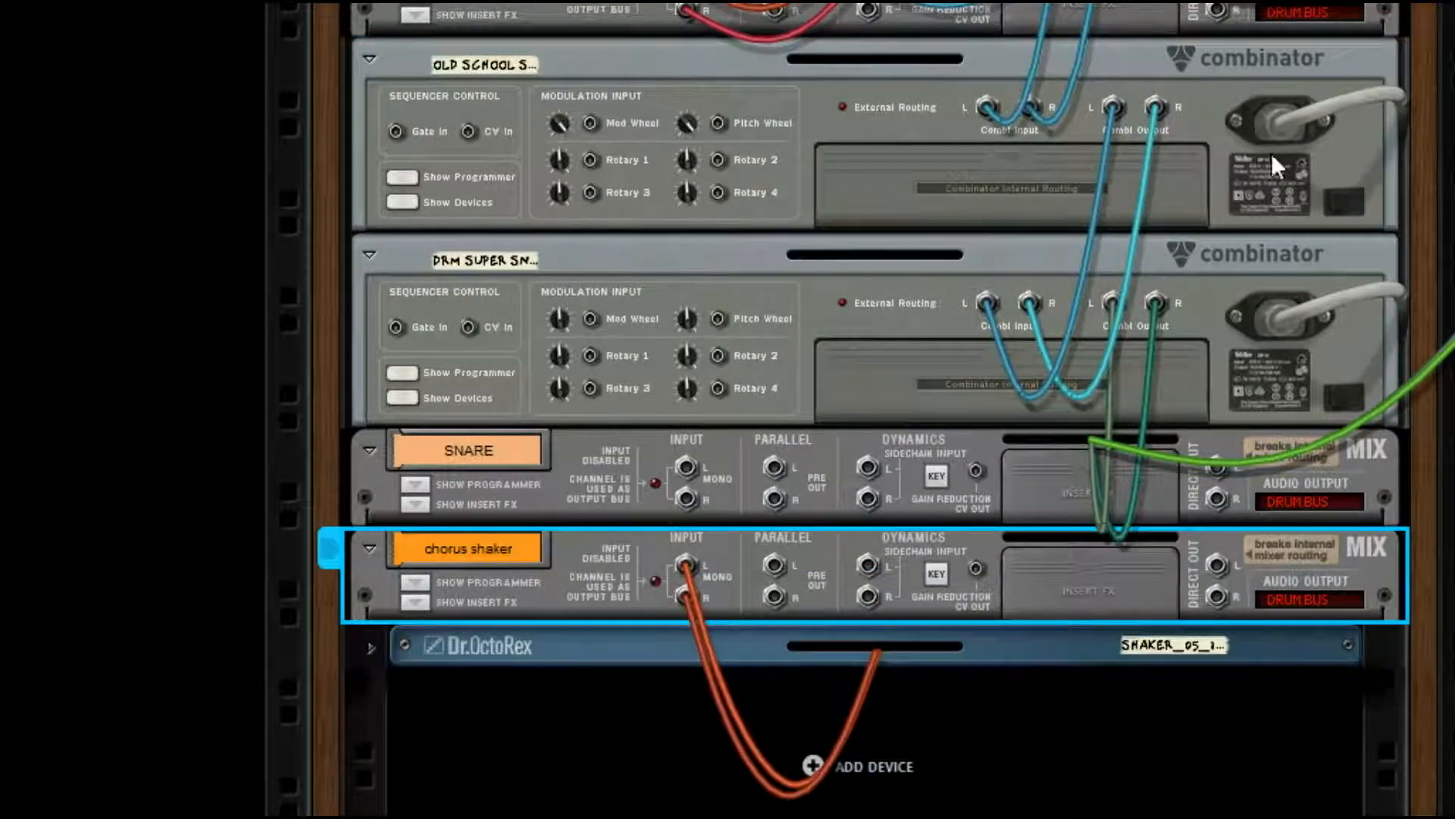
{"action": "left_click", "coordinate": [570, 91]}
{"action": "key", "text": "Tab"}
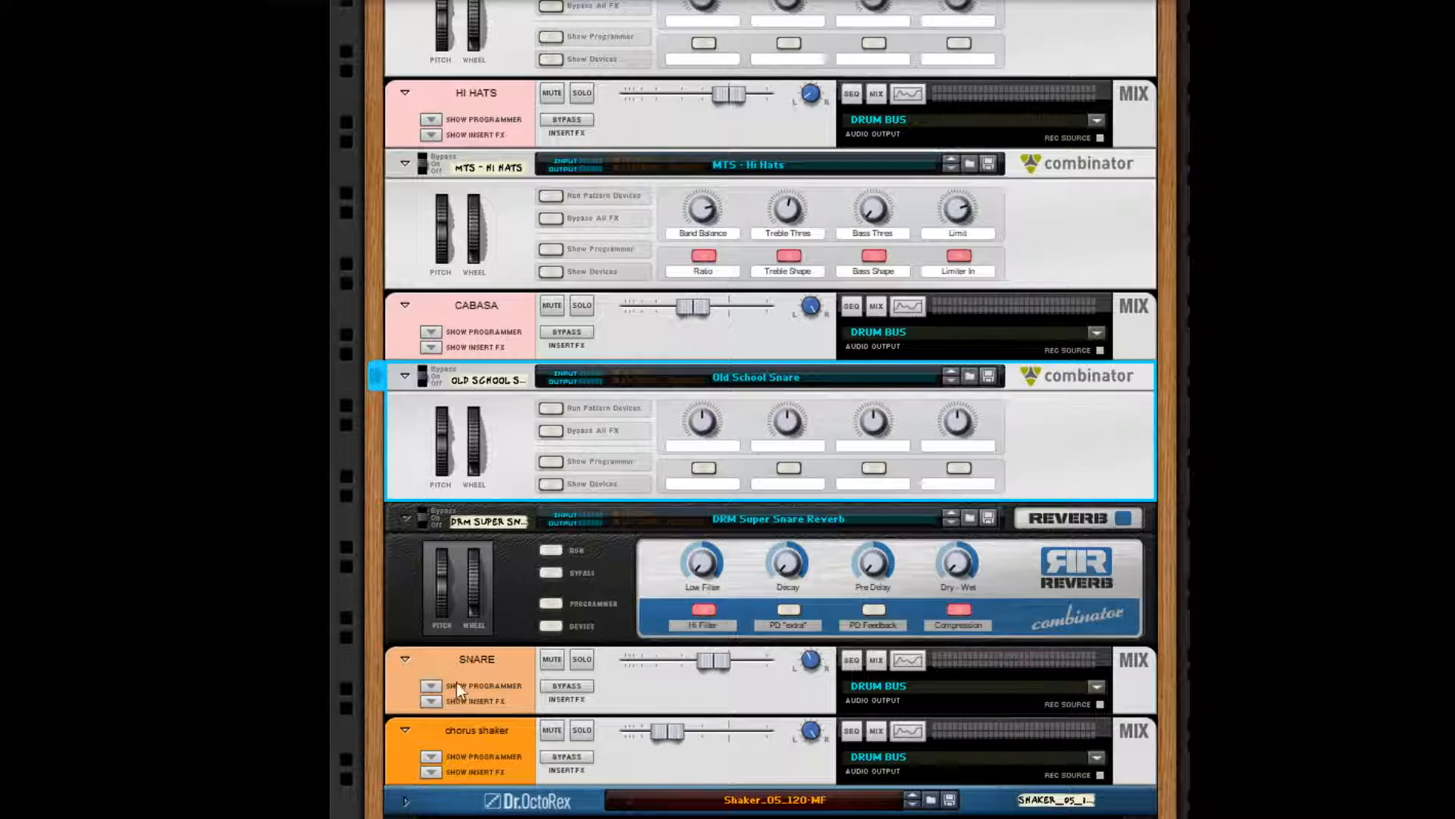
{"action": "left_click", "coordinate": [456, 683]}
{"action": "key", "text": "Tab"}
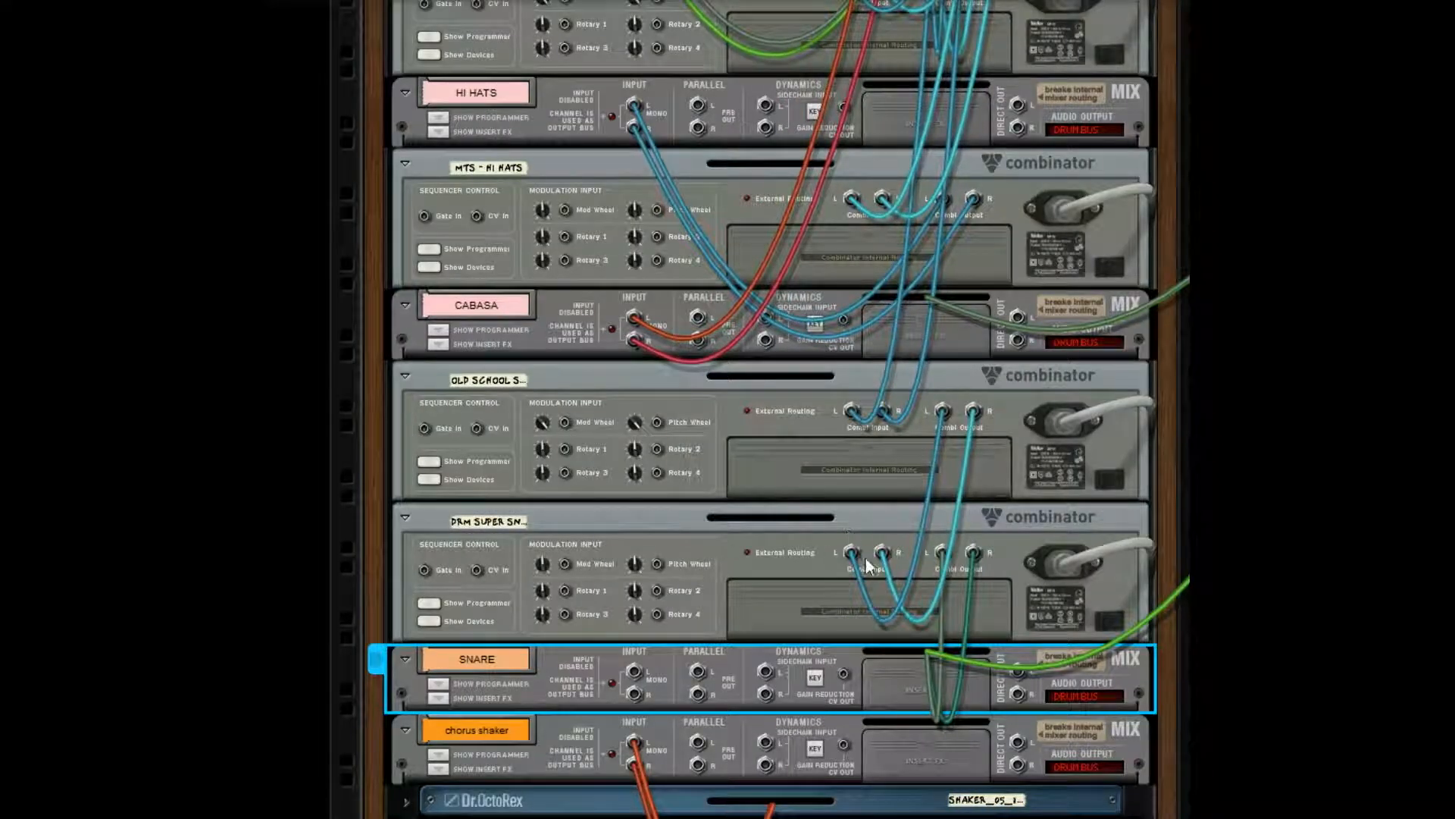
Show the SNARE channel's insert effects to inspect the VOX SIDECHAIN compressor's cabling, and hide them again.
{"action": "left_click", "coordinate": [446, 691]}
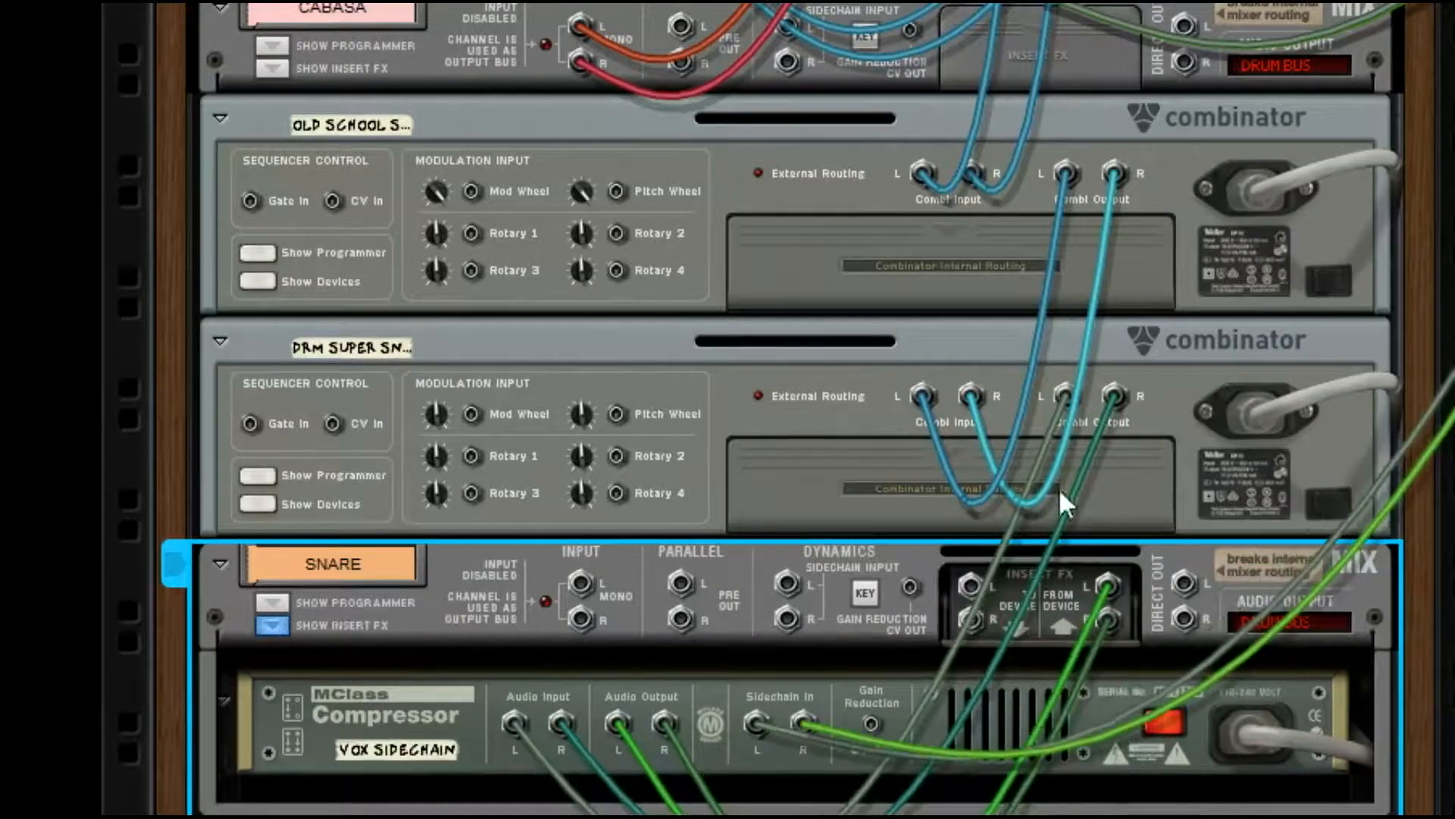
{"action": "left_click", "coordinate": [438, 722]}
{"action": "left_click", "coordinate": [273, 625]}
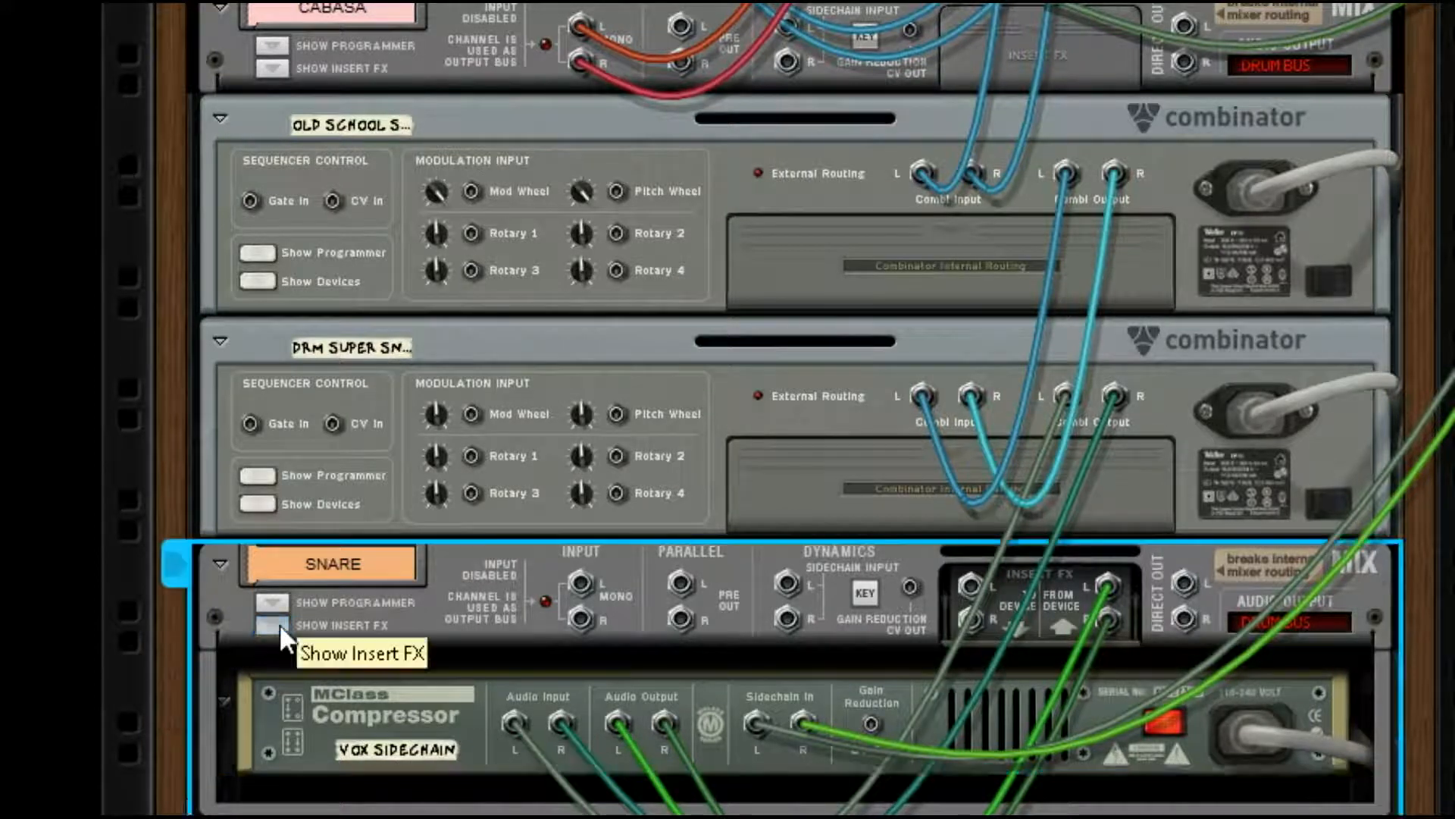
Show the chorus shaker channel's insert effects and unfold its Dr. OctoRex to view the device from rear and front.
{"action": "scroll", "coordinate": [681, 528], "scroll_direction": "down", "scroll_amount": 2}
{"action": "left_click", "coordinate": [273, 671]}
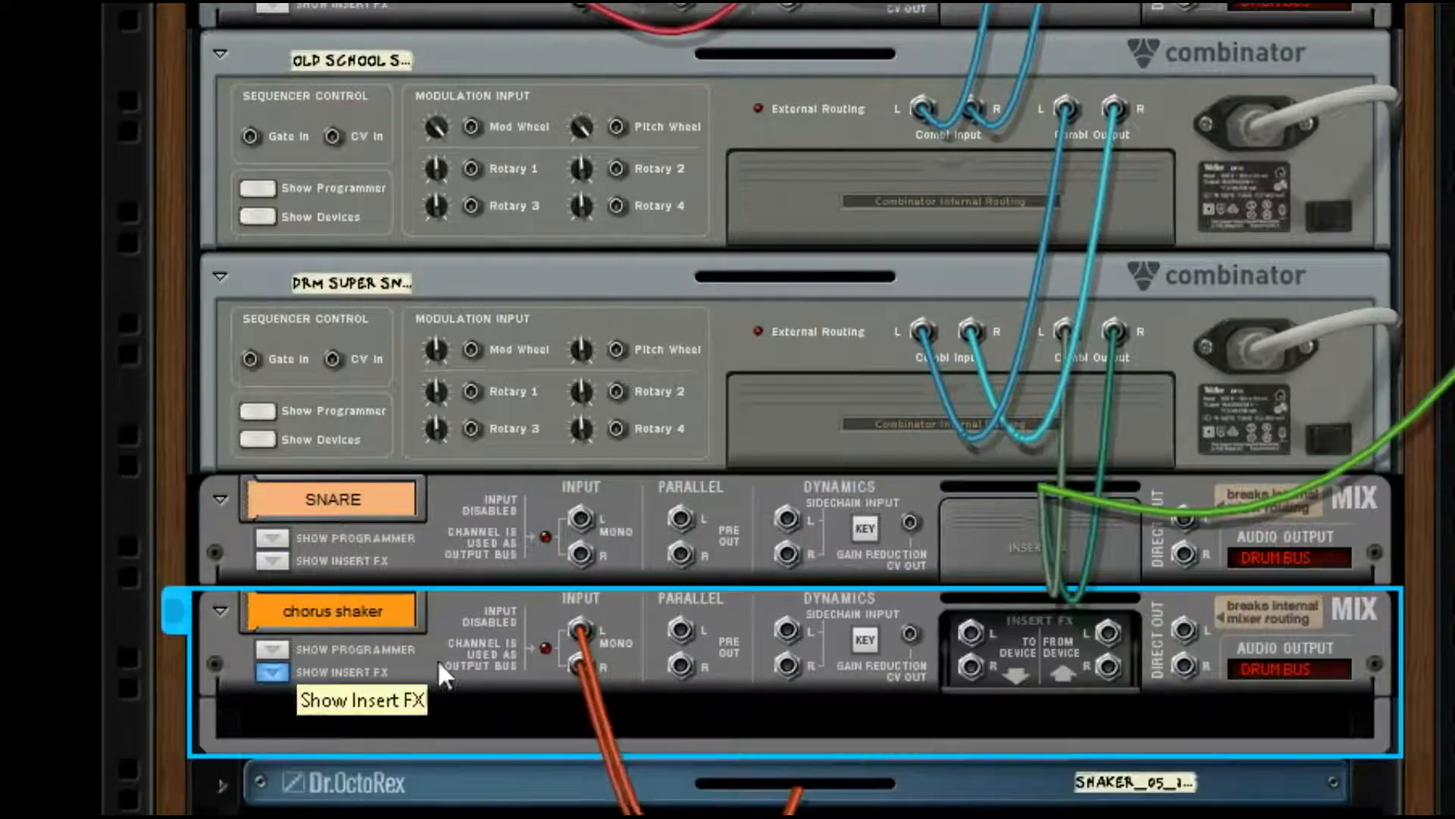
{"action": "left_click", "coordinate": [220, 781]}
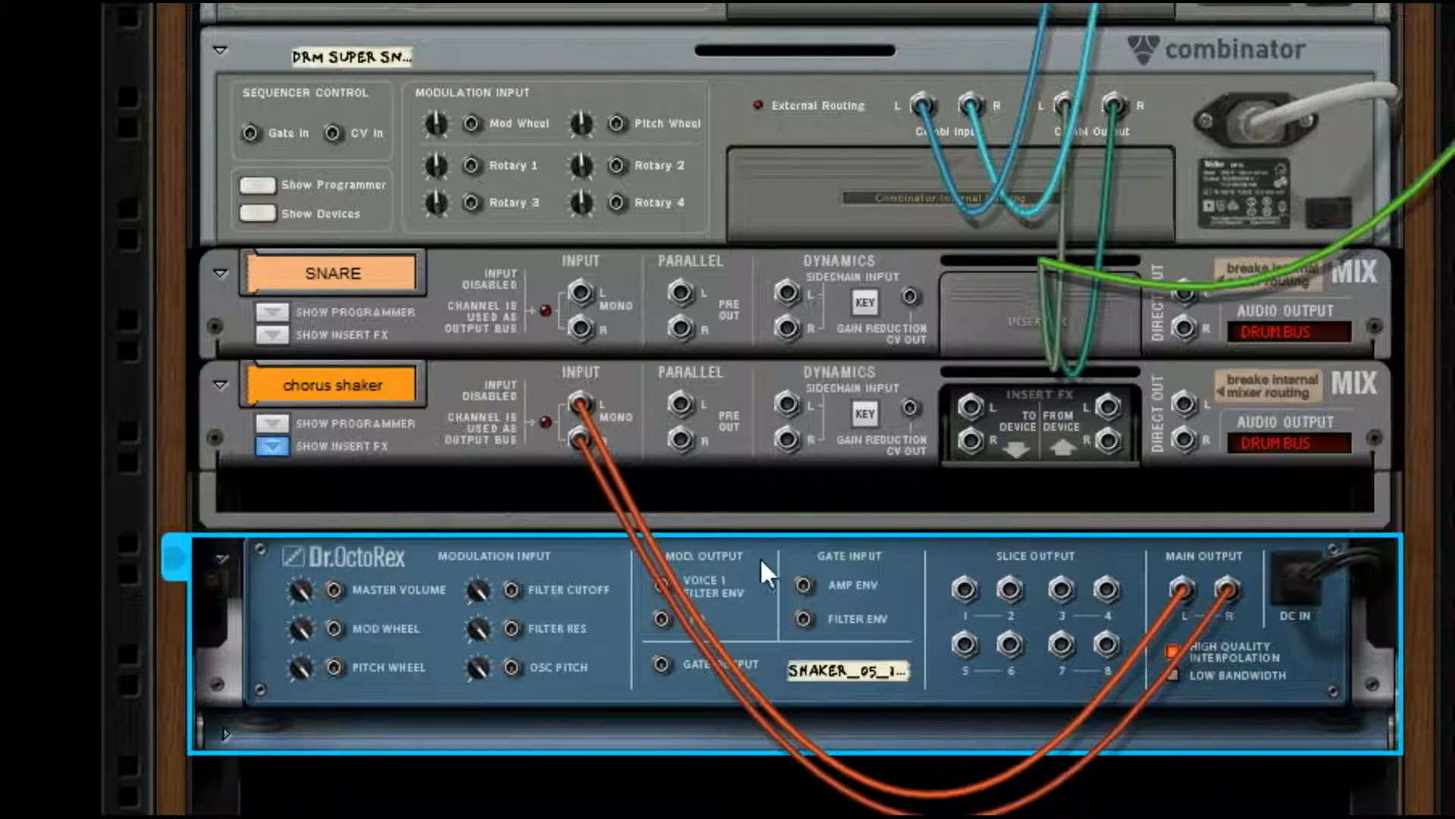
{"action": "key", "text": "Tab"}
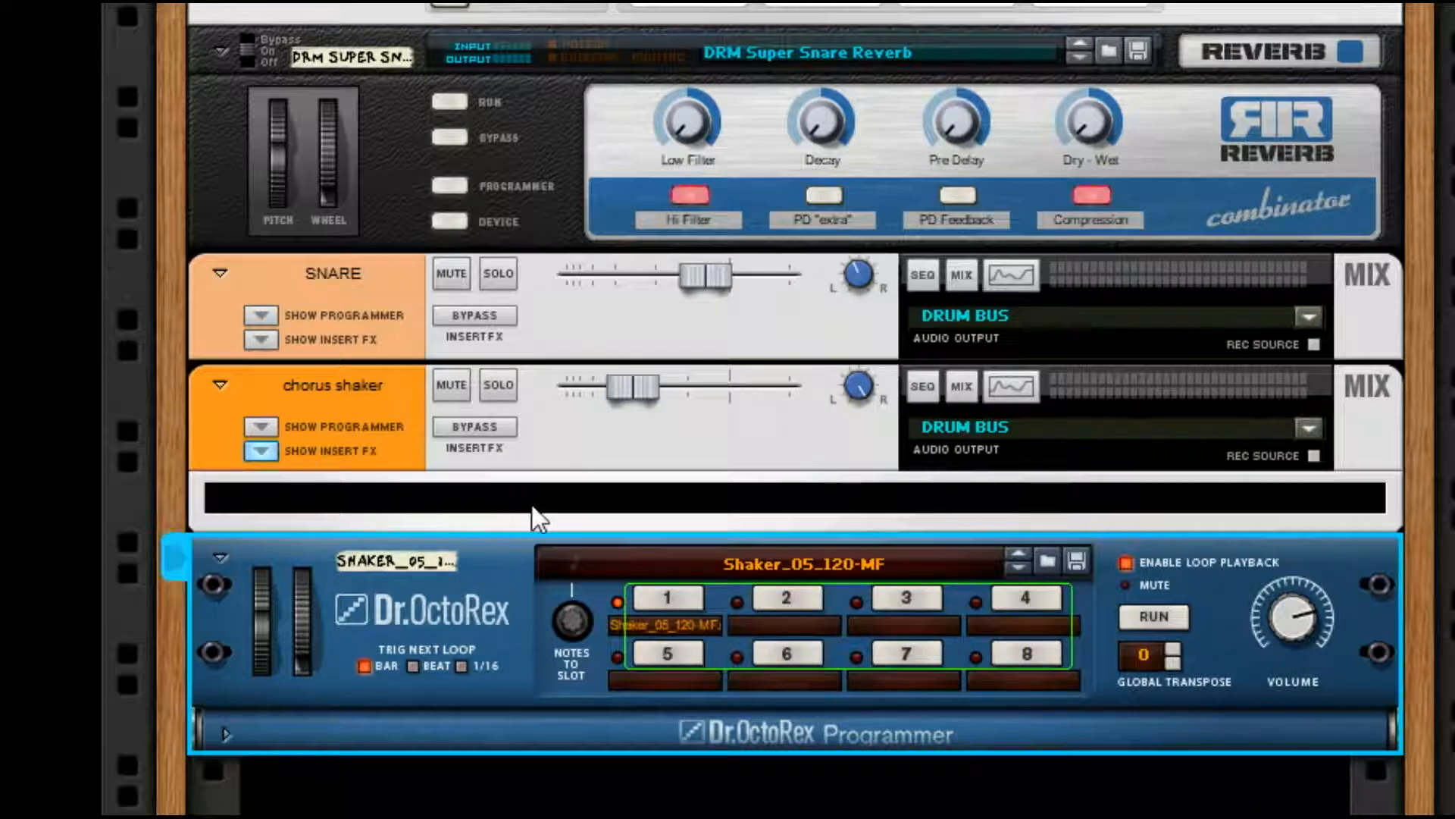
Display the CYMBALS channel's insert effects and trace the line mixer's input cables to Kong's outputs on the rear.
{"action": "left_click", "coordinate": [353, 435]}
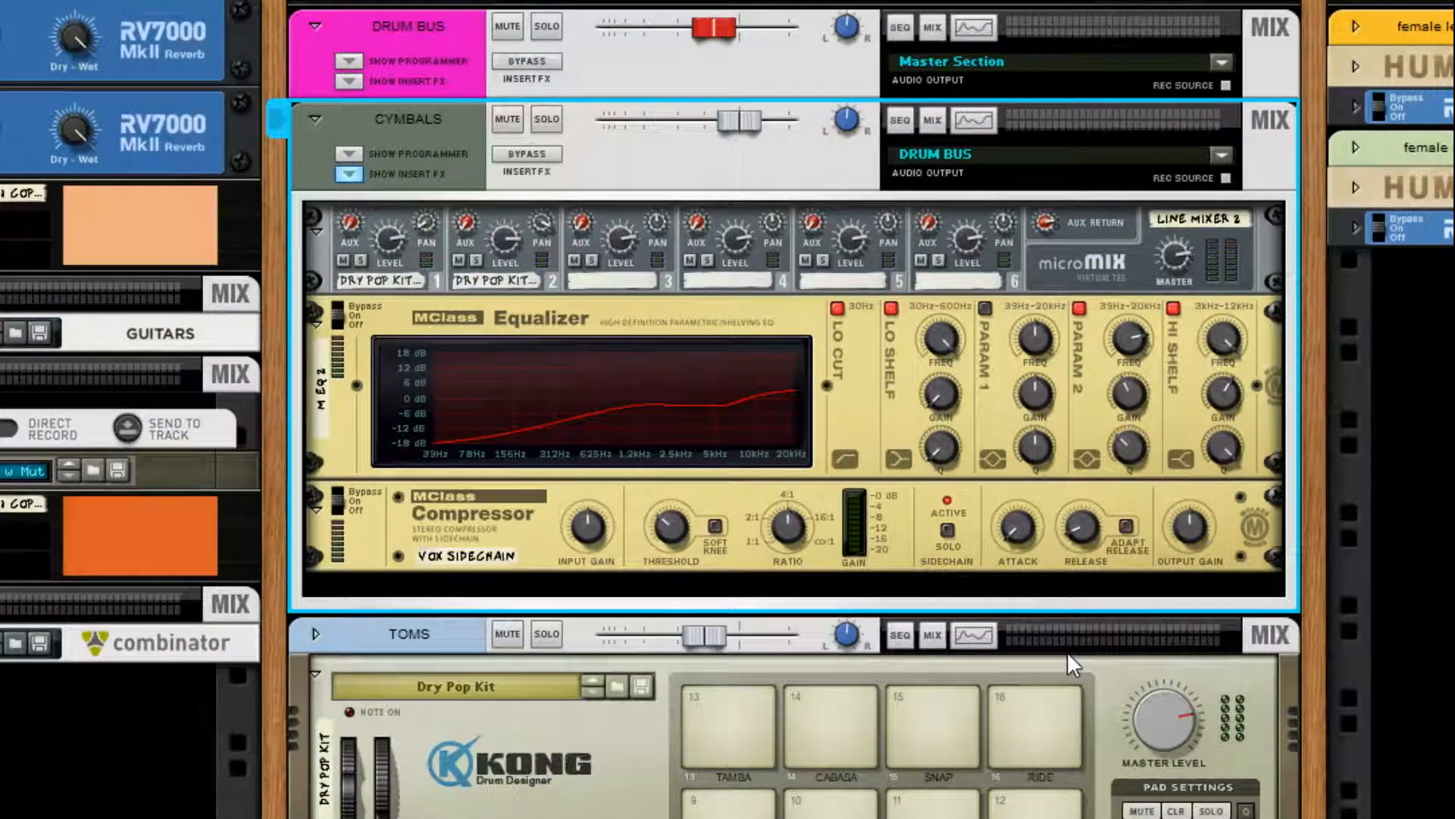
{"action": "key", "text": "Tab"}
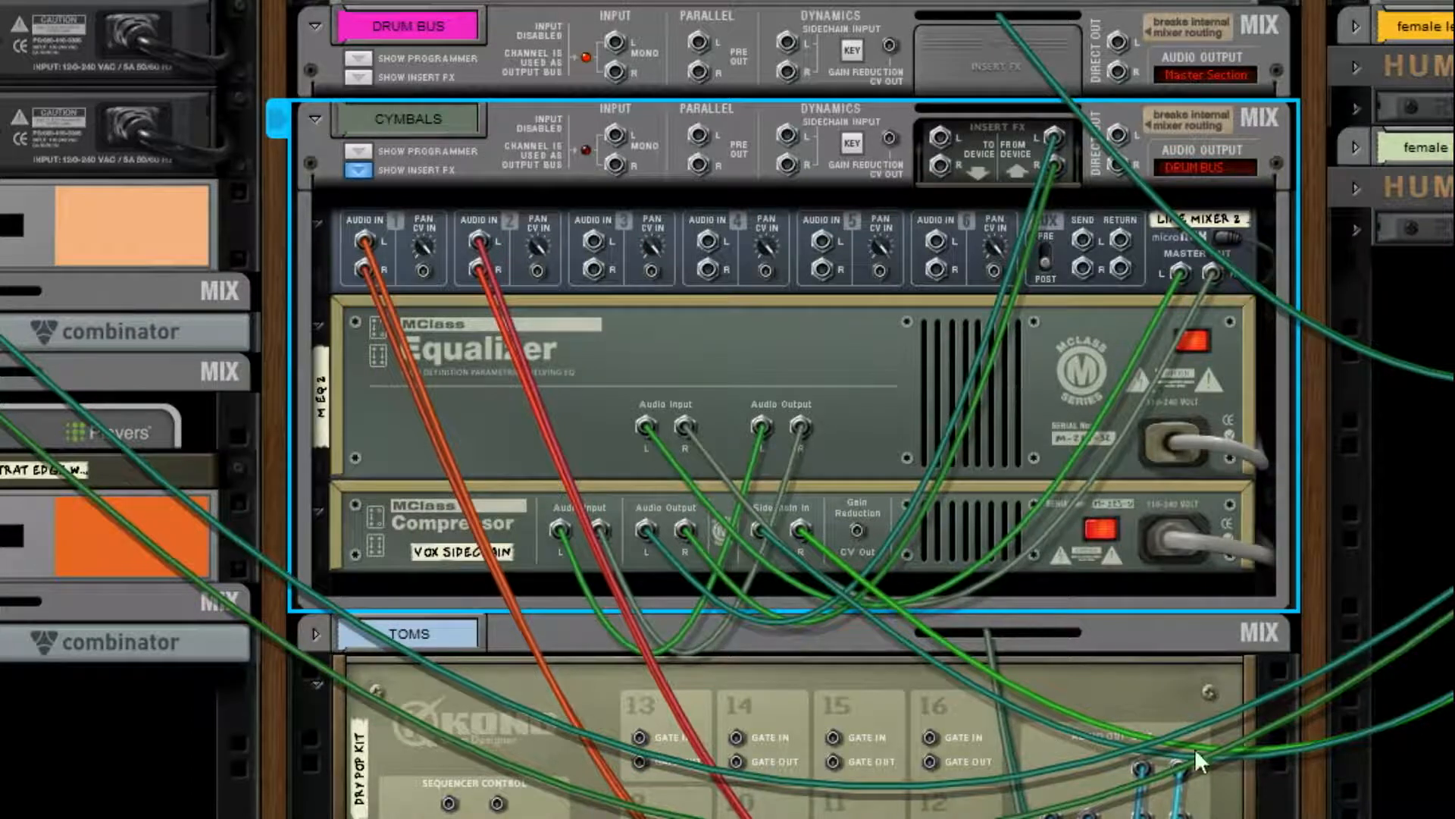
{"action": "left_click", "coordinate": [1051, 816]}
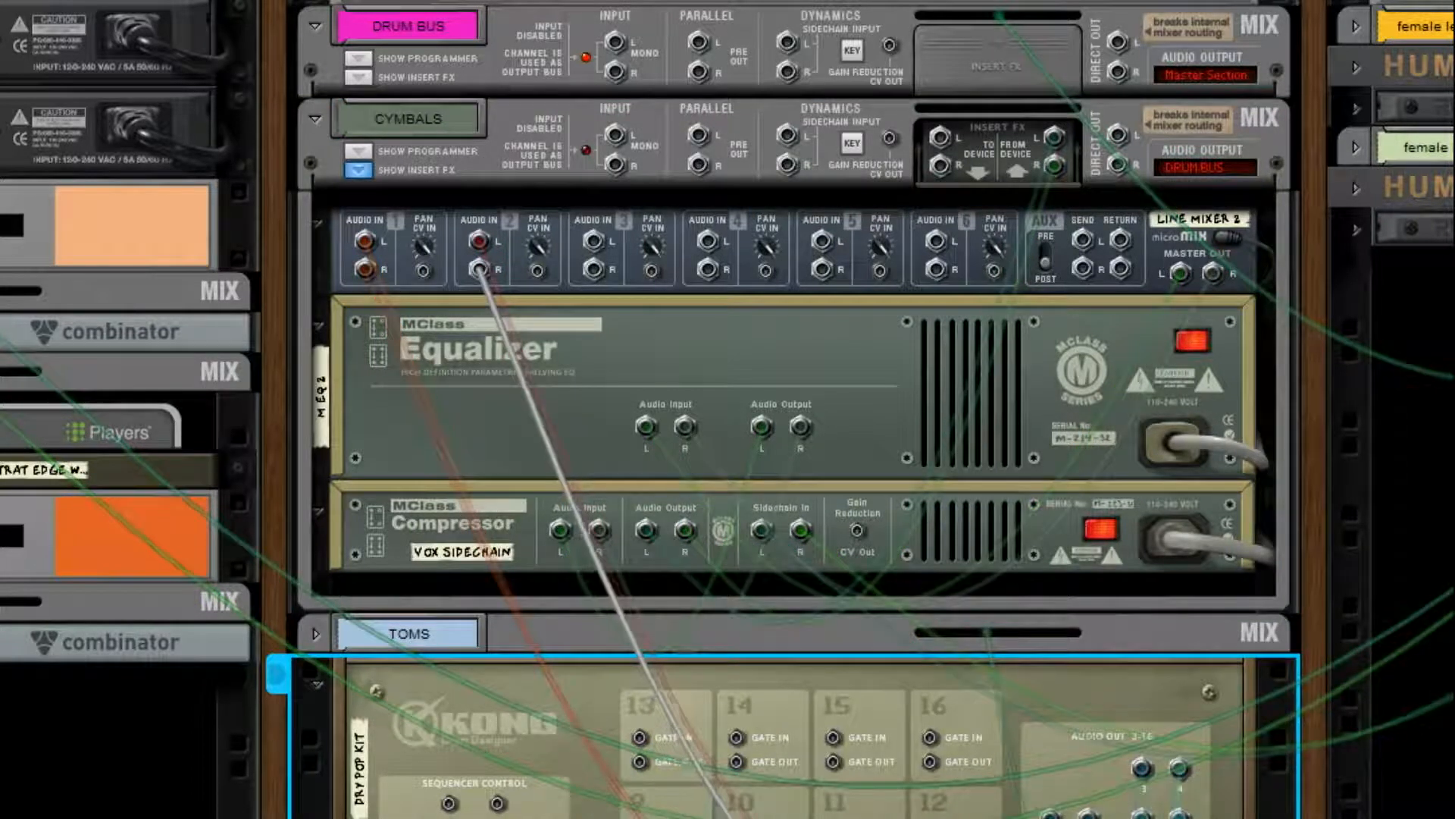
{"action": "left_click", "coordinate": [1051, 815]}
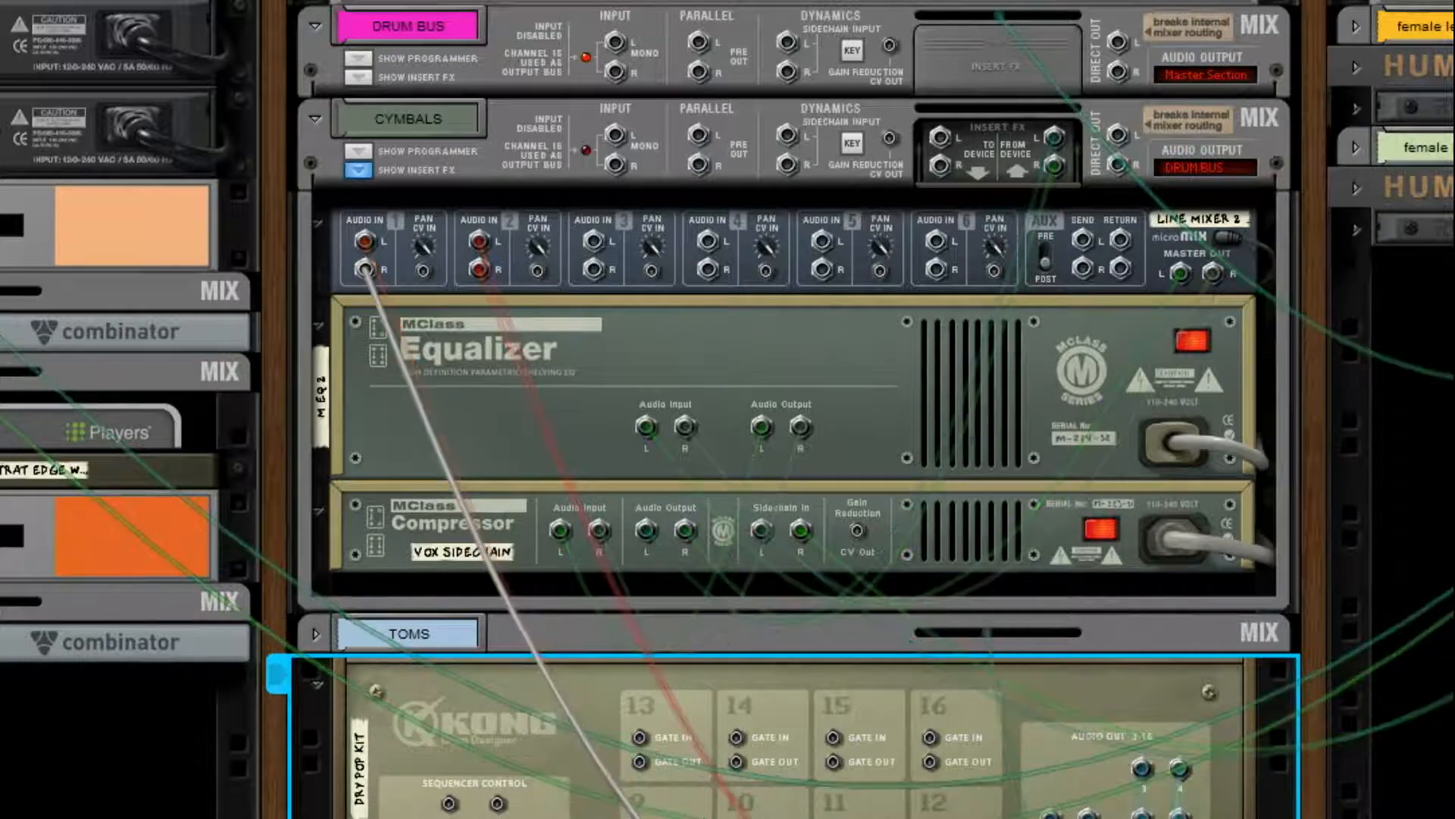
Compare the front and rear of the CYMBALS insert chain and select its VOX SIDECHAIN compressor.
{"action": "key", "text": "Tab"}
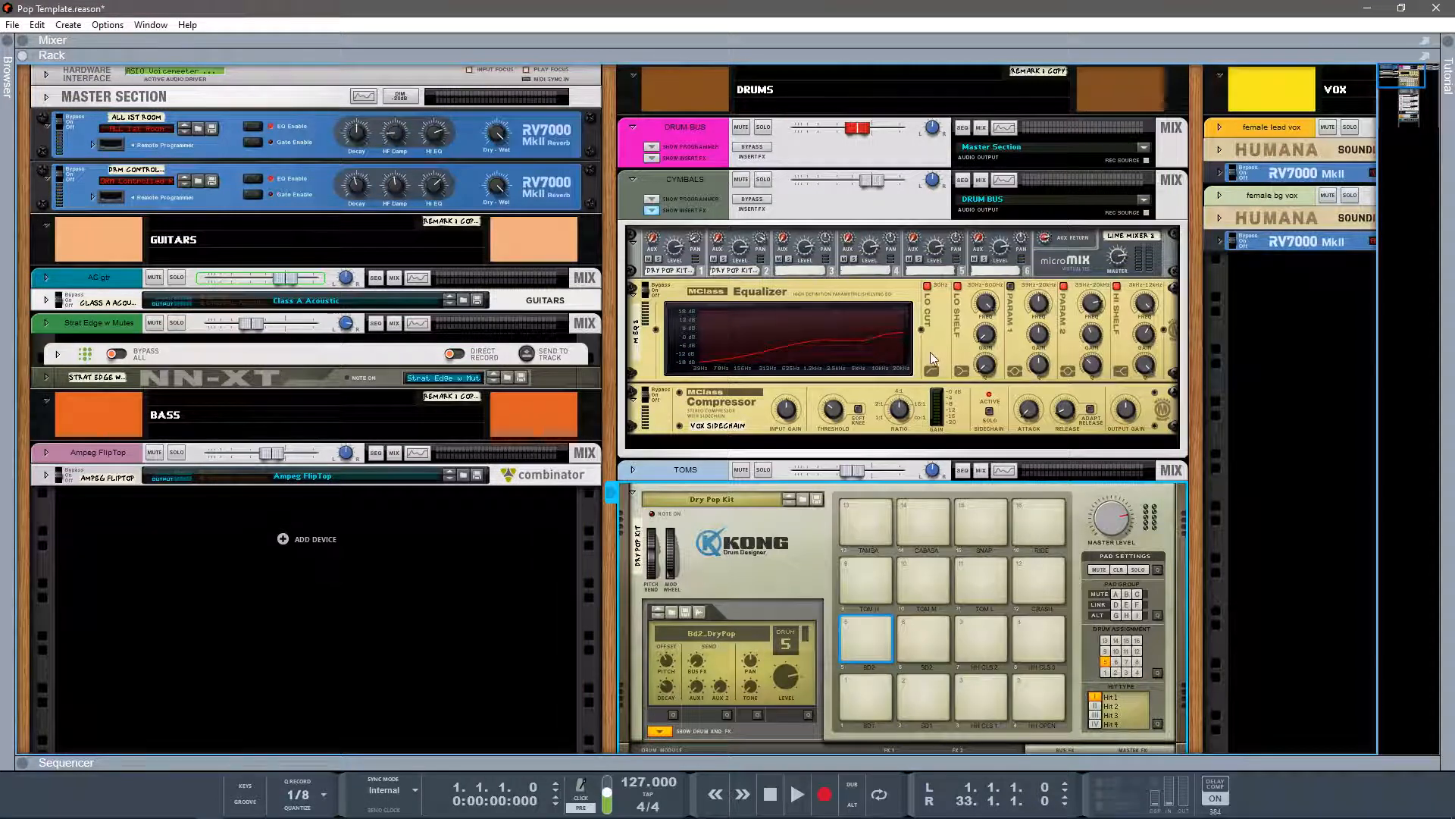
{"action": "key", "text": "Tab"}
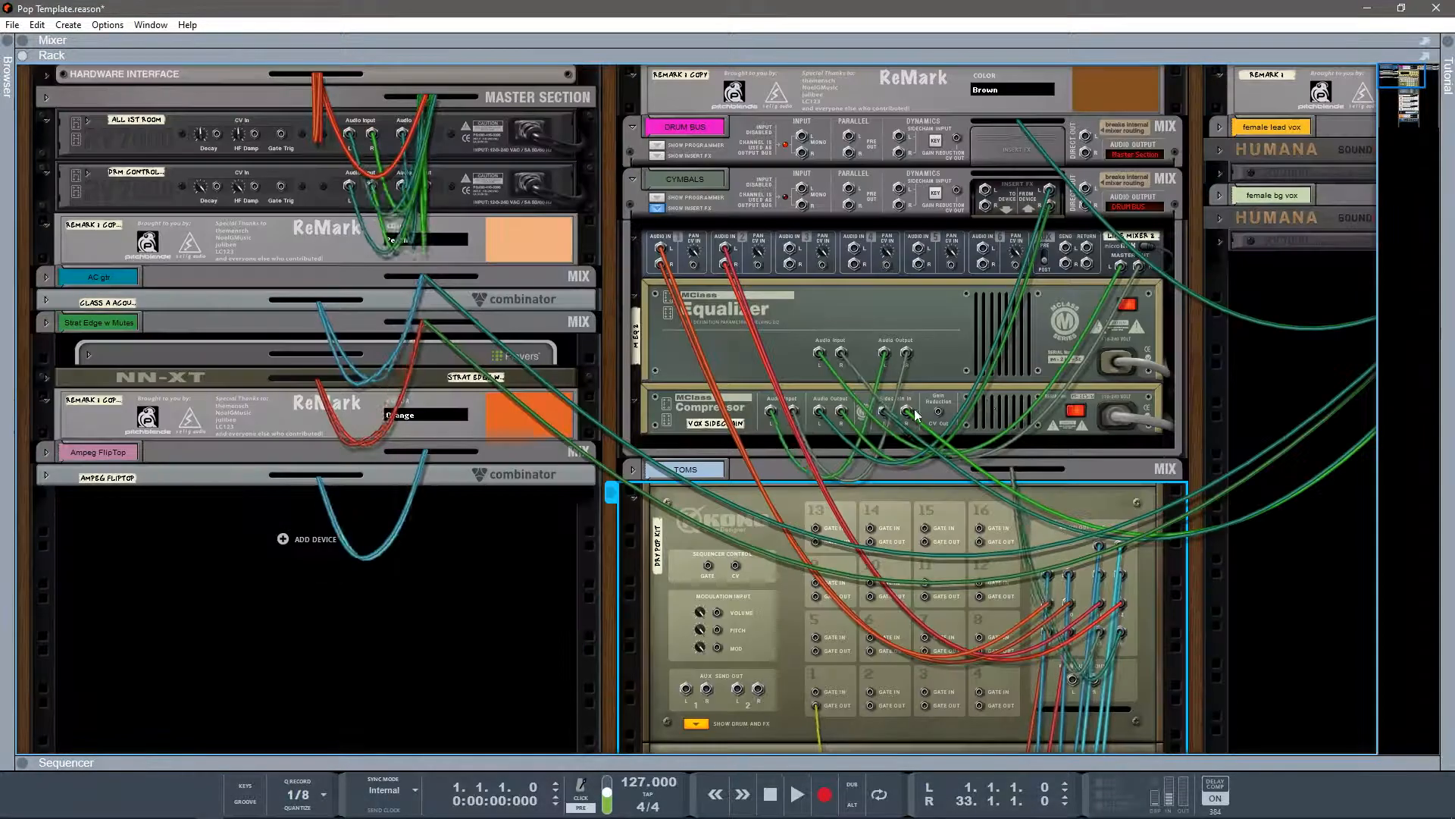
{"action": "key", "text": "Tab"}
{"action": "left_click", "coordinate": [739, 425]}
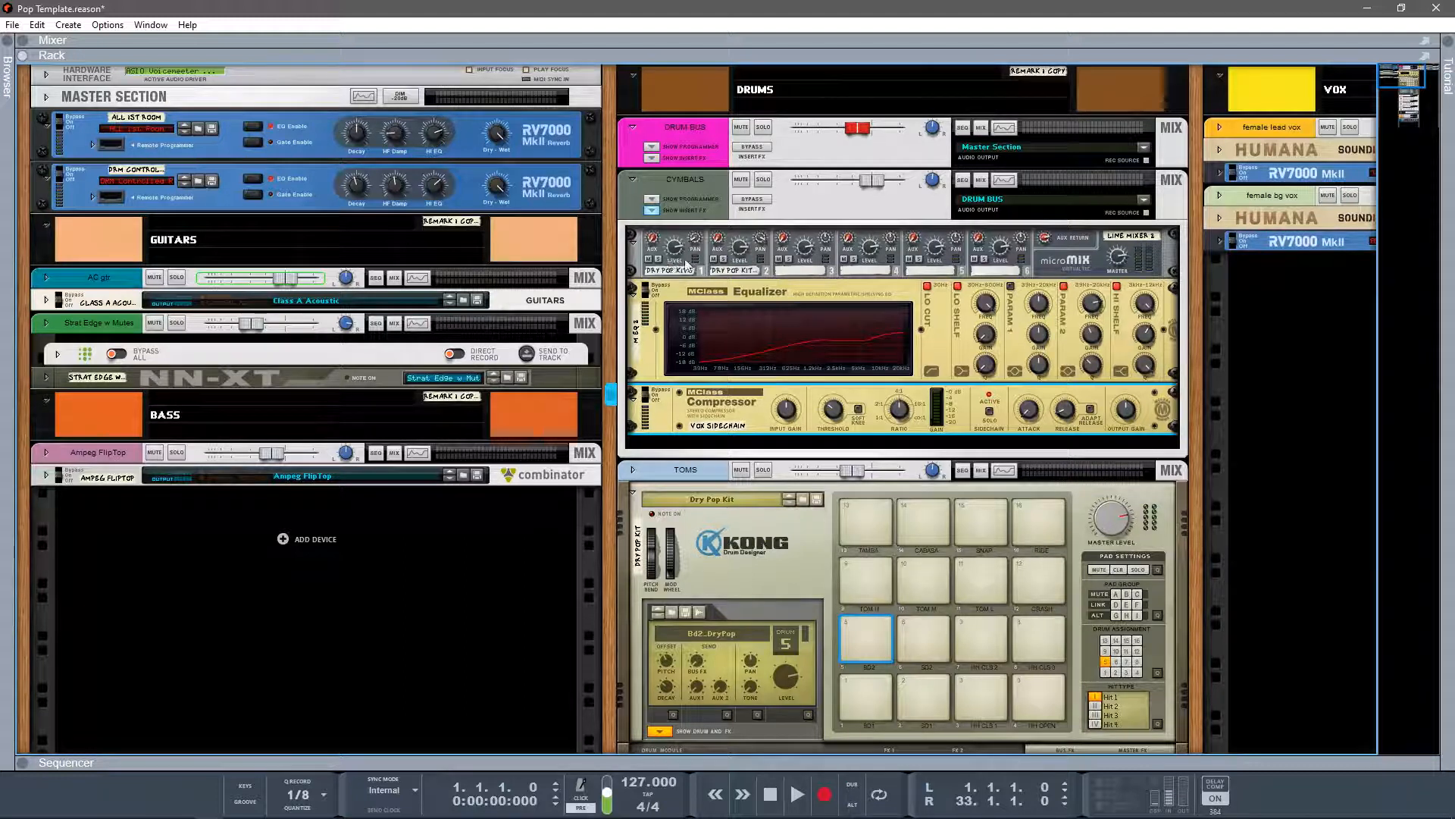
{"action": "mouse_move", "coordinate": [686, 263]}
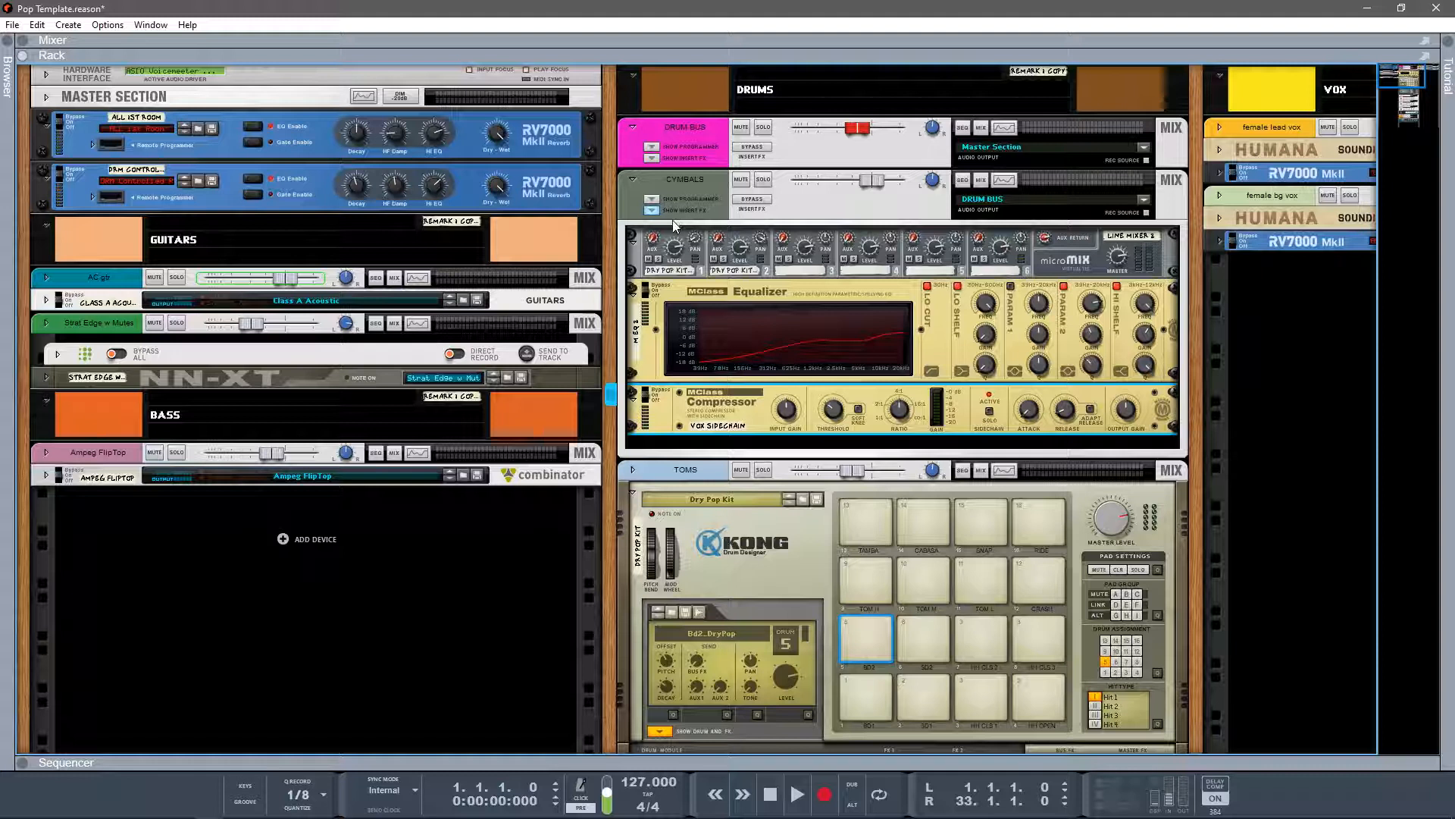
Hide the CYMBALS channel's insert effects and unfold the Outcast Kick Thor below Kong on the rack's rear.
{"action": "left_click", "coordinate": [651, 211]}
{"action": "key", "text": "Tab"}
{"action": "scroll", "coordinate": [796, 432], "scroll_direction": "down", "scroll_amount": 1}
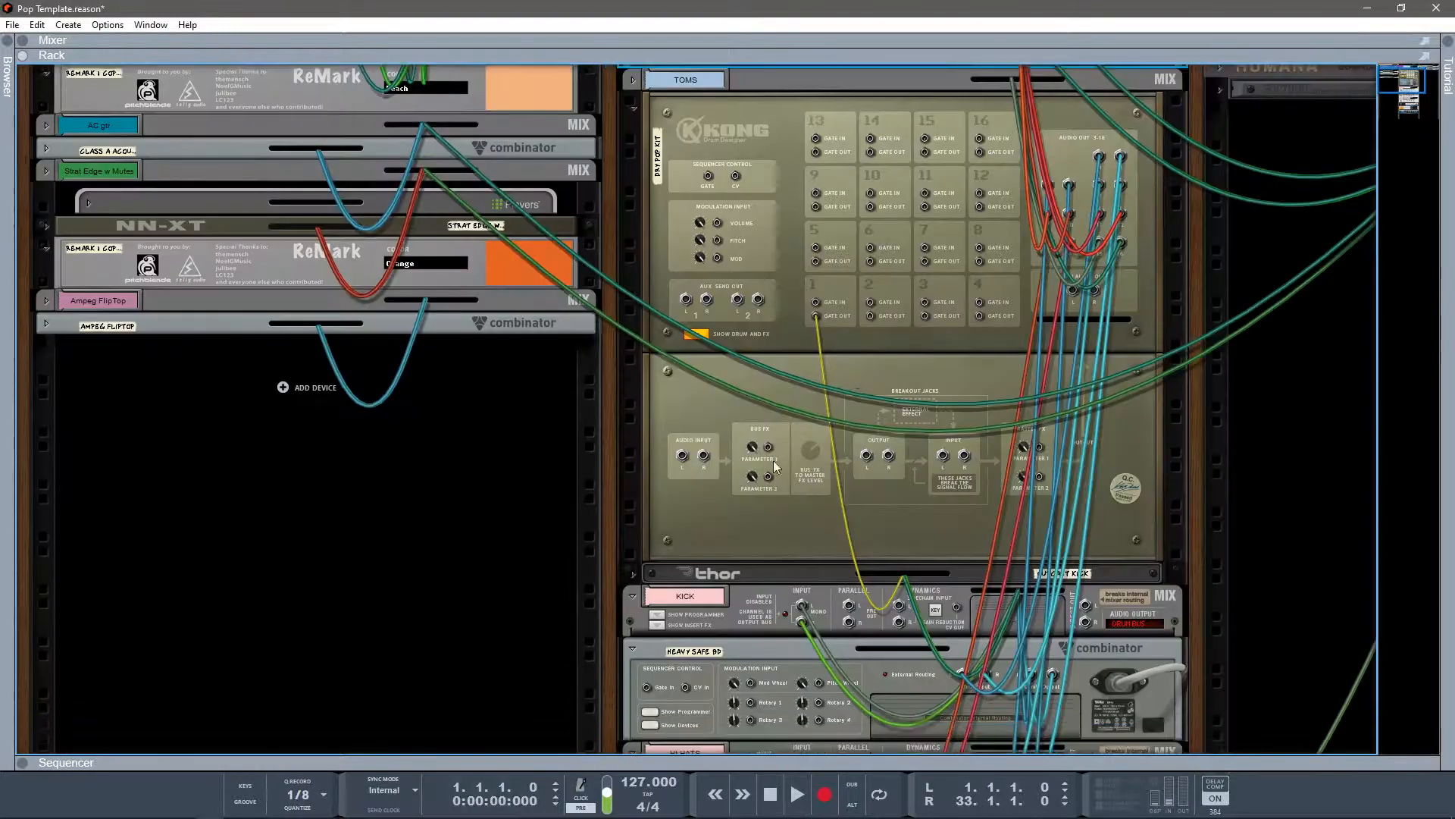
{"action": "left_click", "coordinate": [633, 573]}
{"action": "scroll", "coordinate": [840, 347], "scroll_direction": "down", "scroll_amount": 3}
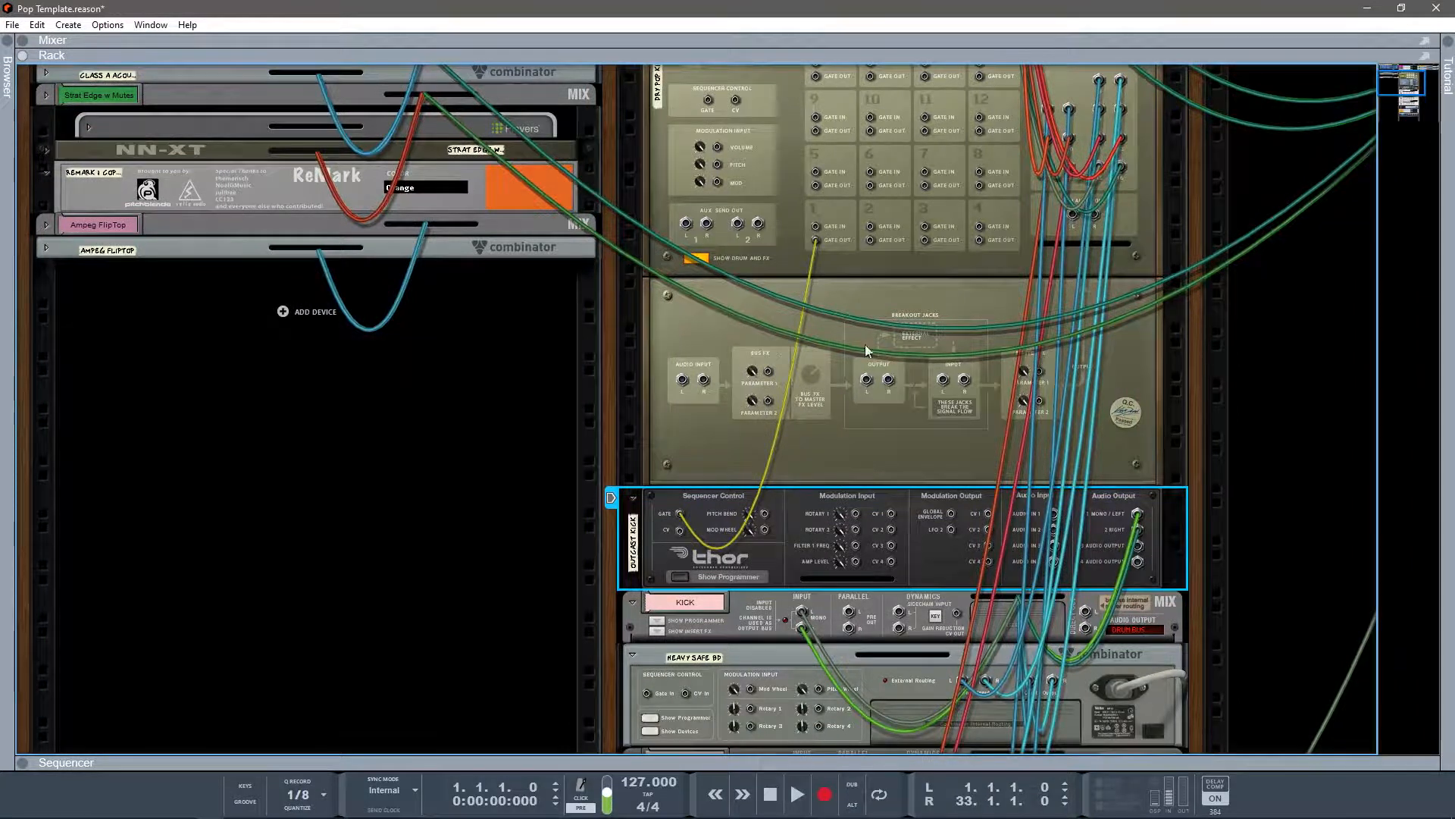
Trace the gate cable from Kong's drum 1 to the Outcast Kick Thor and audition the BD1 pad.
{"action": "key", "text": "Tab"}
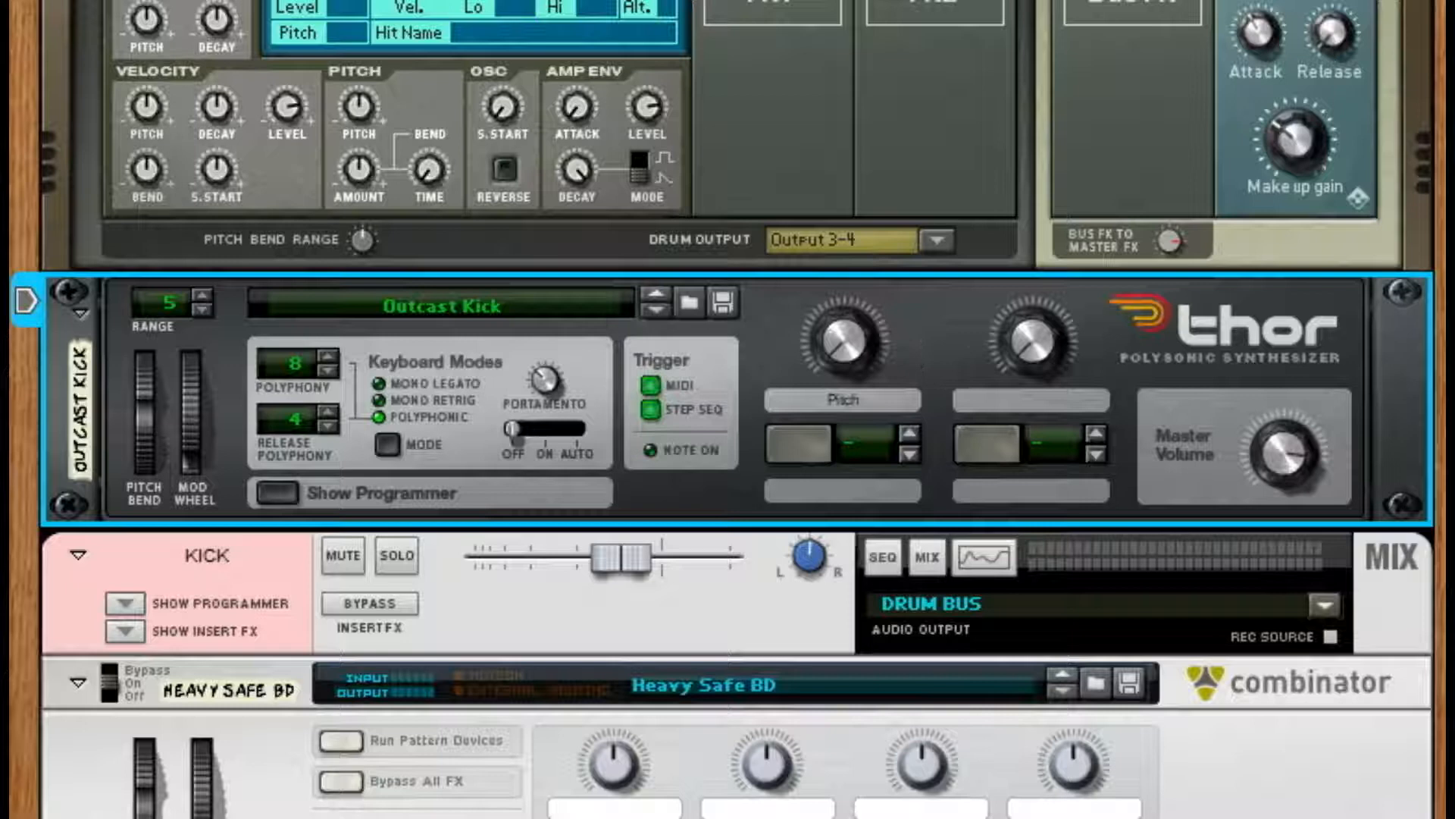
{"action": "key", "text": "Tab"}
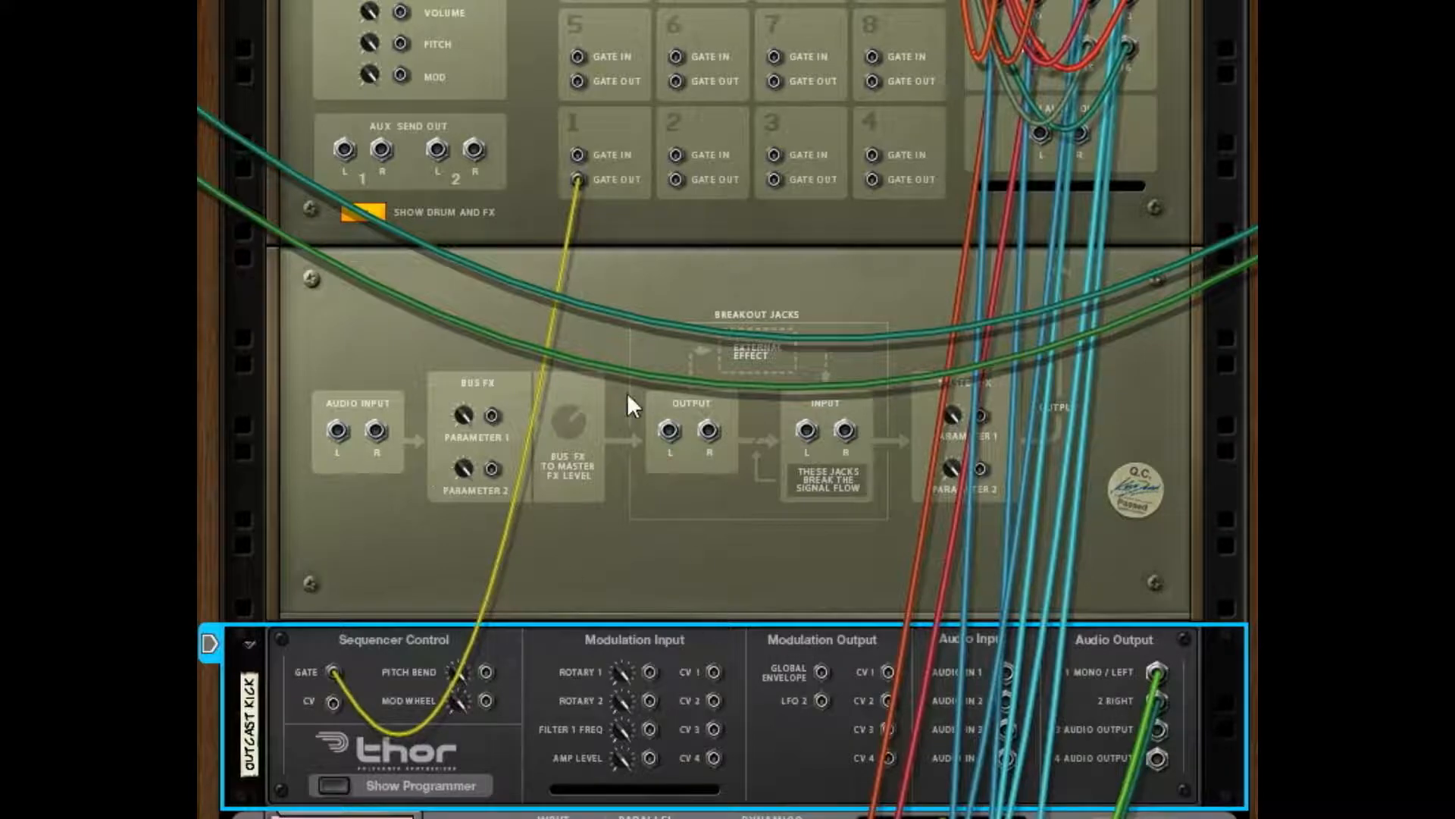
{"action": "key", "text": "Tab"}
{"action": "left_click", "coordinate": [670, 165]}
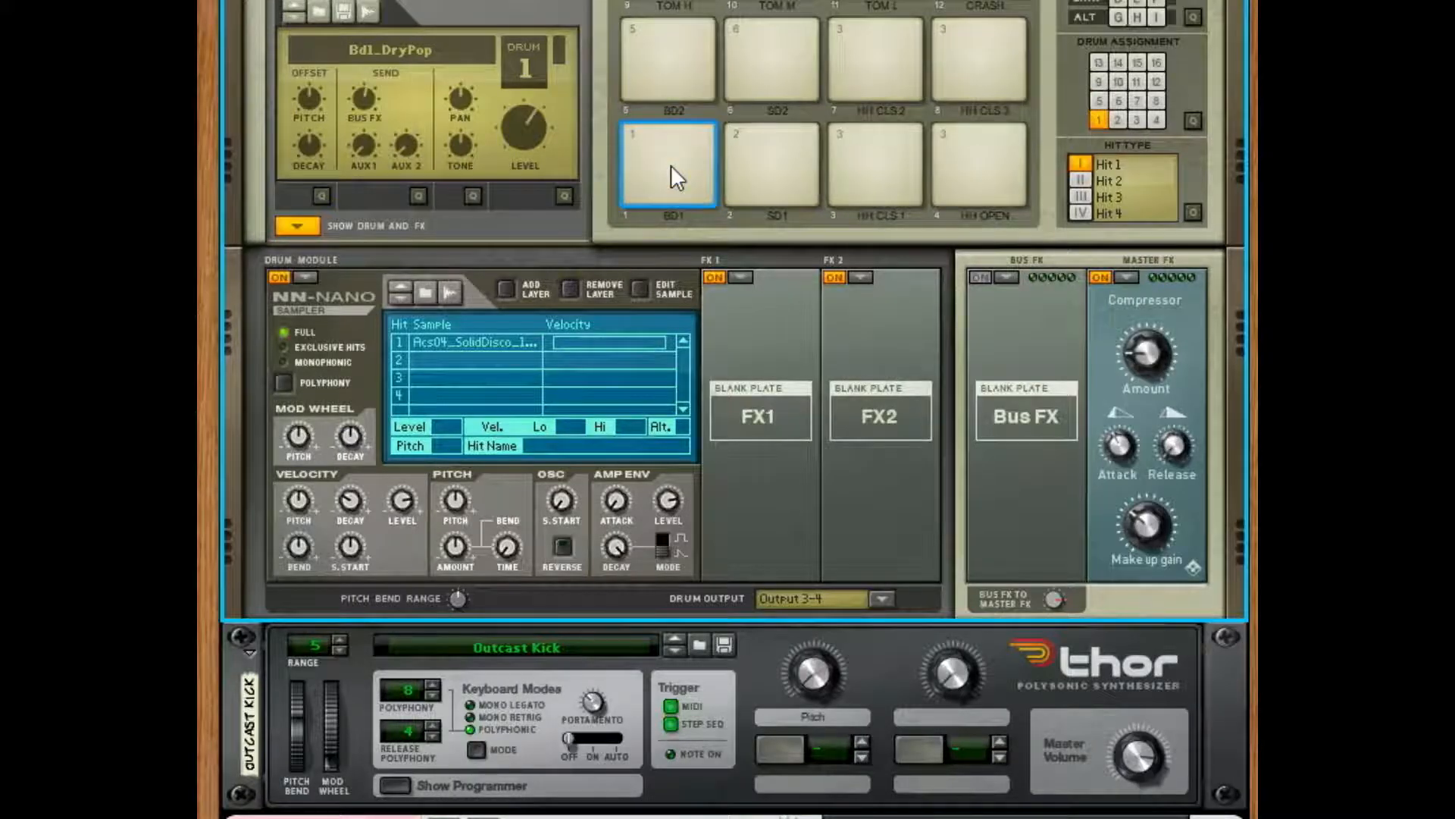
{"action": "left_click", "coordinate": [671, 178]}
{"action": "scroll", "coordinate": [725, 211], "scroll_direction": "down", "scroll_amount": 5}
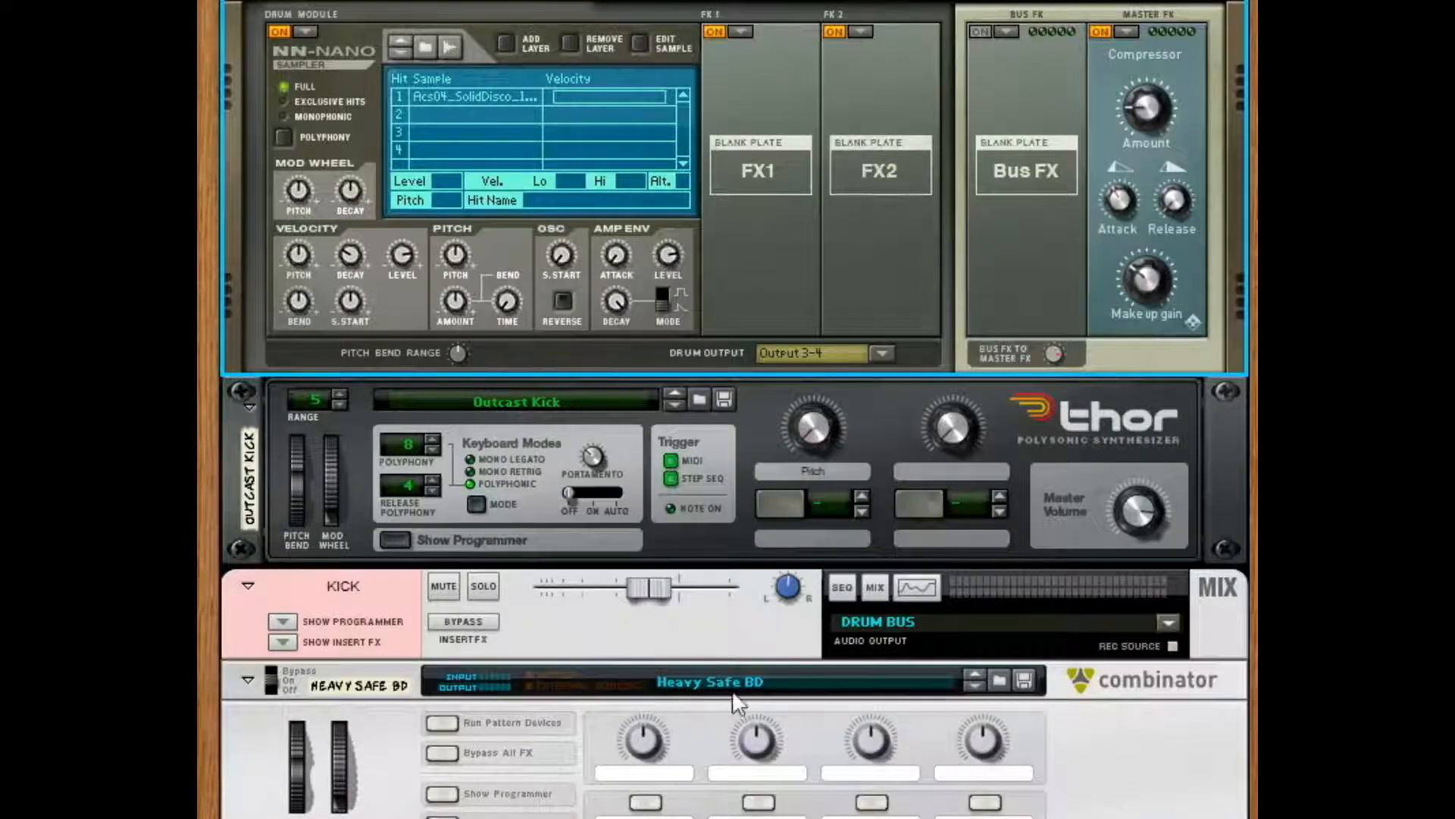
Return to the Dry Pop Kit Kong and hide its drum and FX section.
{"action": "scroll", "coordinate": [650, 408], "scroll_direction": "up", "scroll_amount": 5}
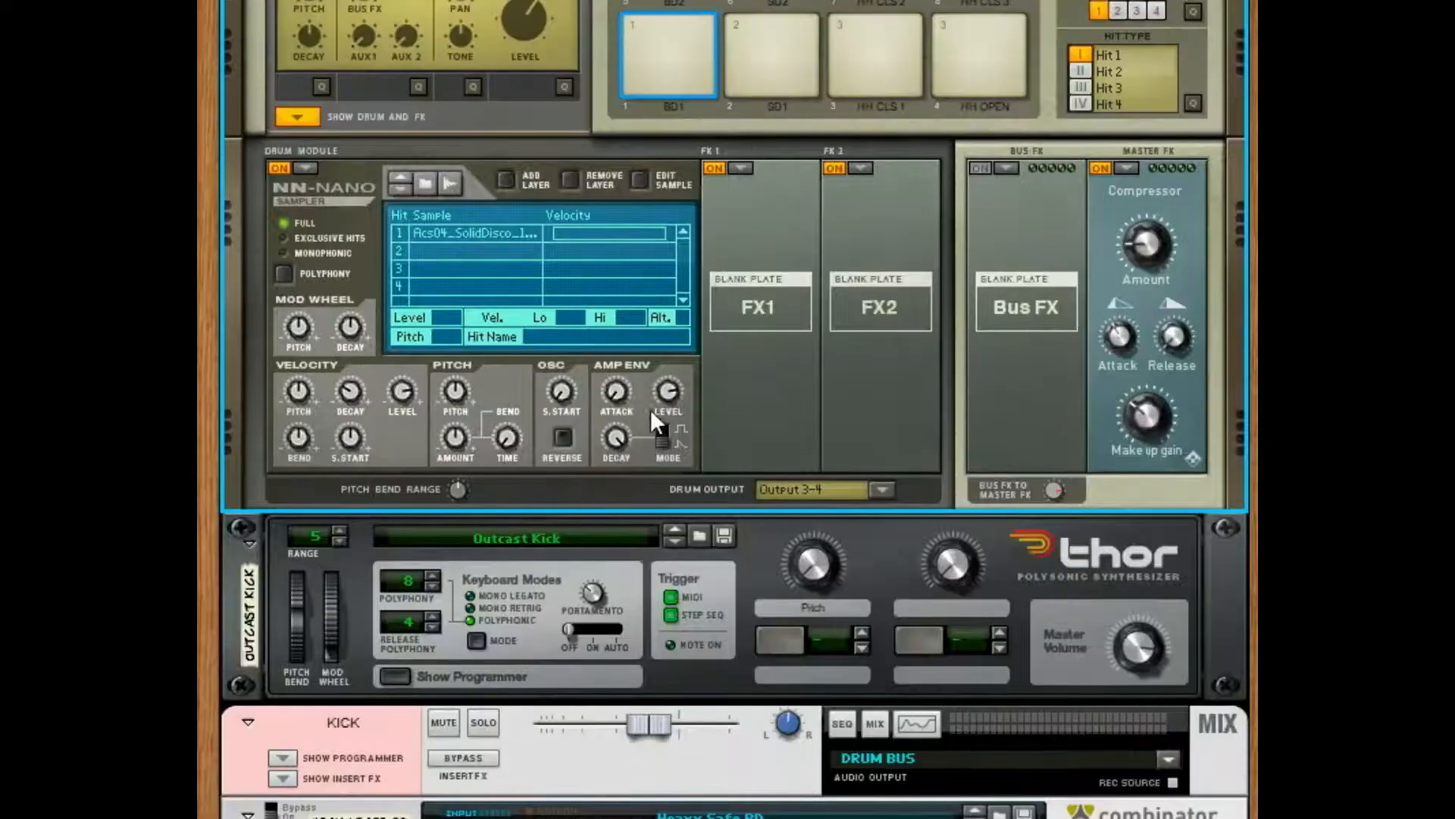
{"action": "scroll", "coordinate": [641, 405], "scroll_direction": "up", "scroll_amount": 1}
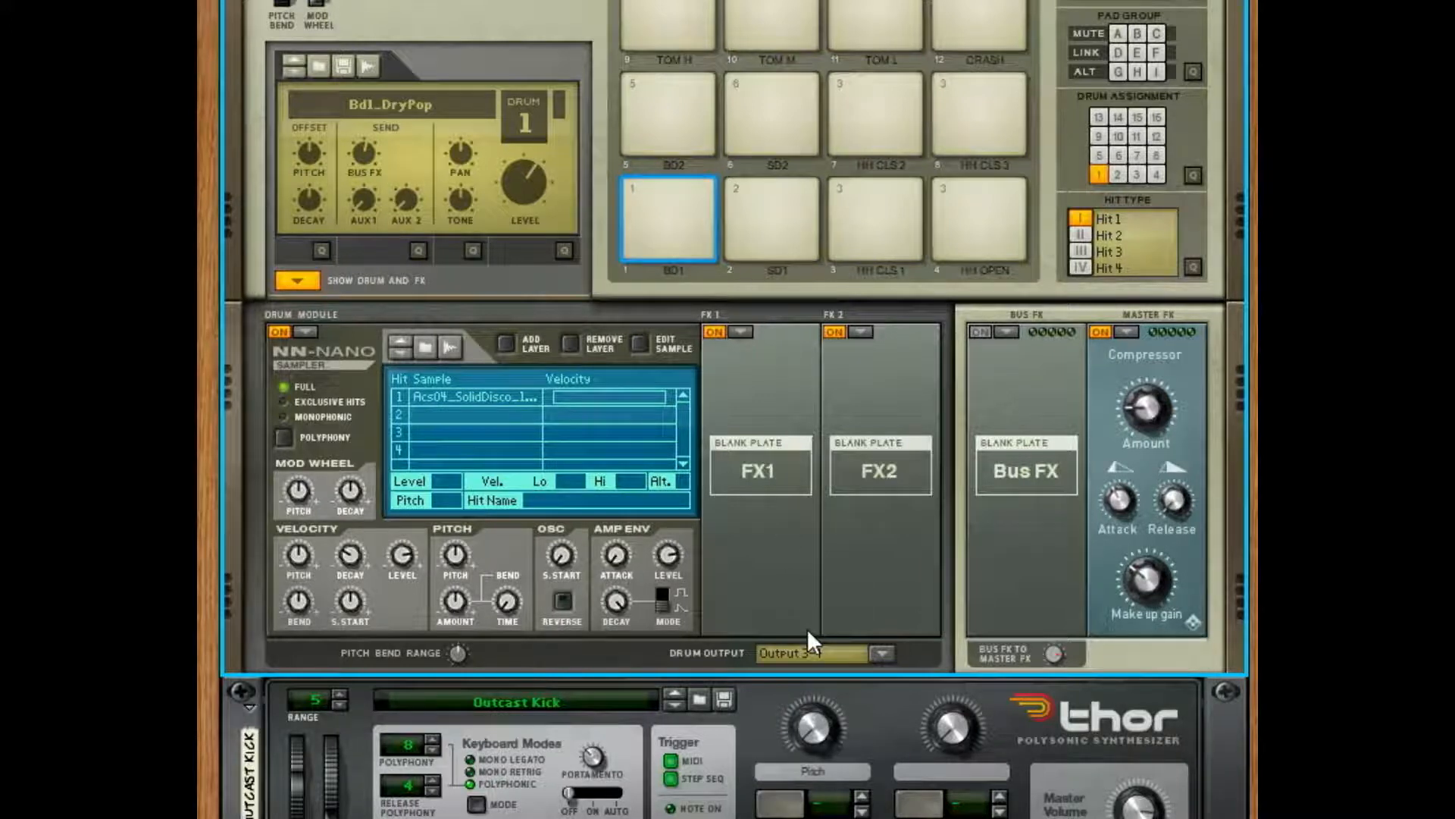
{"action": "left_click", "coordinate": [297, 281]}
{"action": "scroll", "coordinate": [432, 312], "scroll_direction": "up", "scroll_amount": 5}
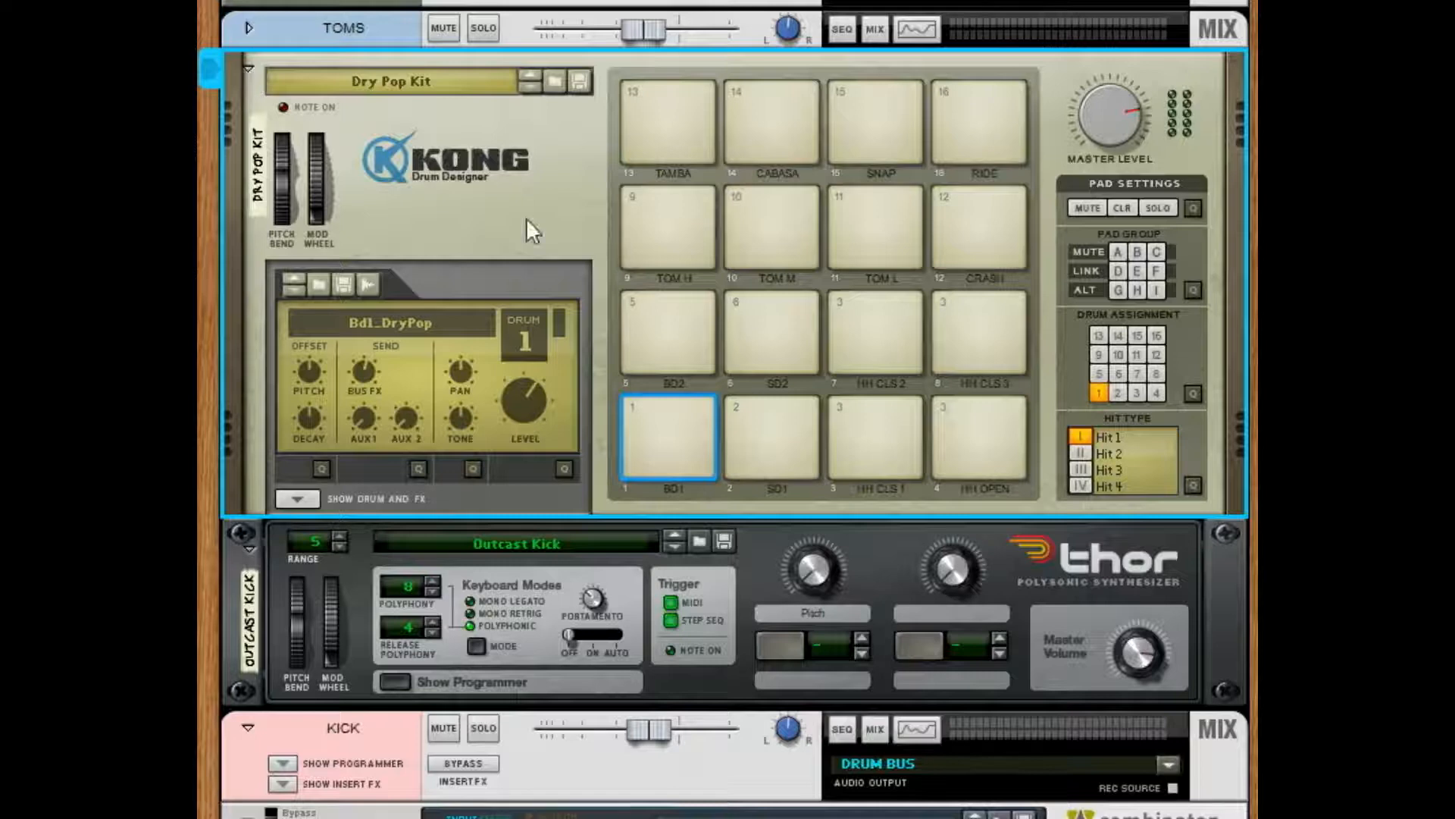
Compare the front and rear of Kong and the Outcast Kick Thor, folding and unfolding Kong in between.
{"action": "key", "text": "Tab"}
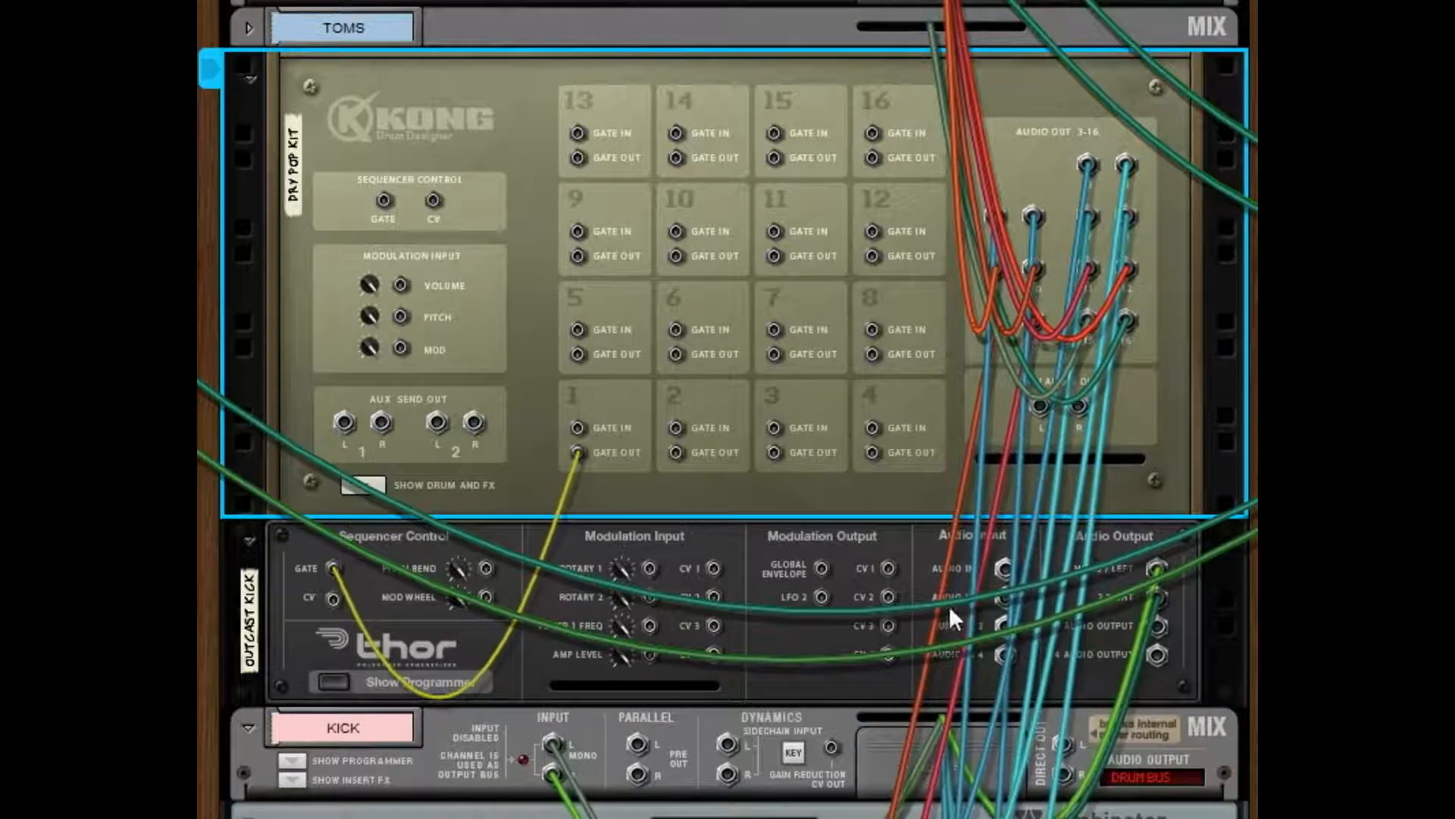
{"action": "key", "text": "Tab"}
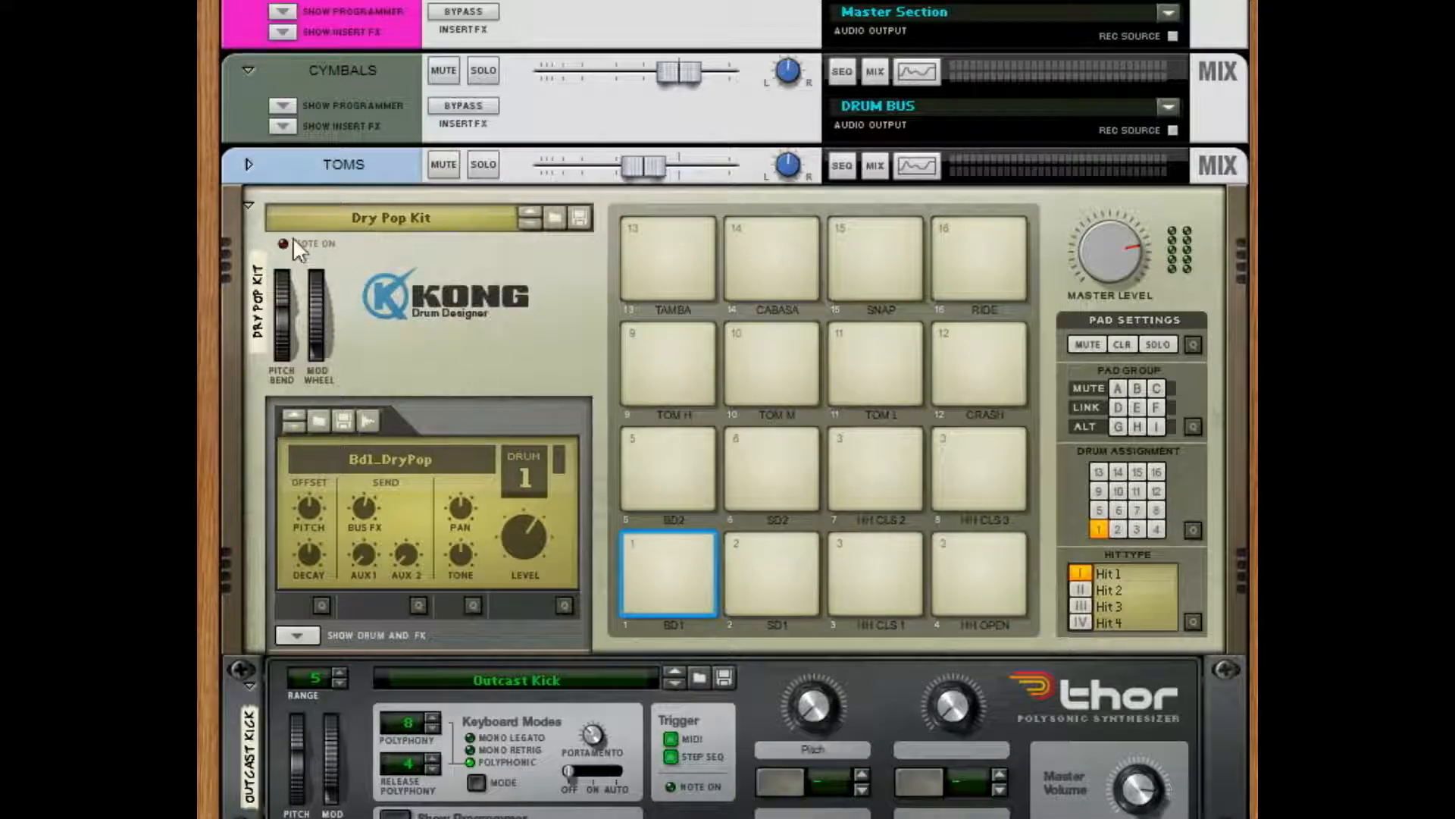
{"action": "left_click", "coordinate": [250, 203]}
{"action": "left_click", "coordinate": [250, 203]}
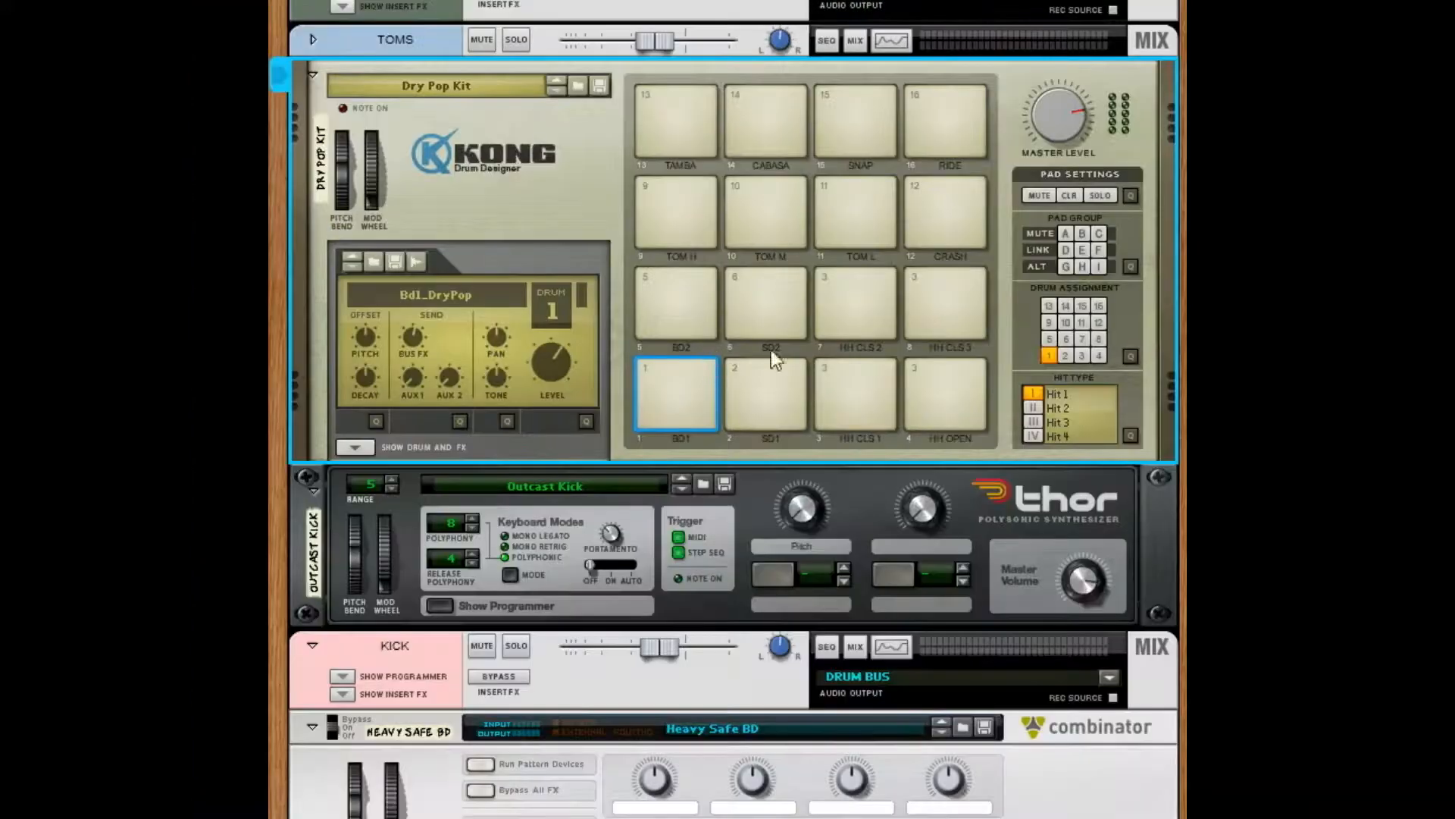
{"action": "key", "text": "Tab"}
{"action": "key", "text": "Tab"}
Show Kong's drum and FX section and check the drum outputs of the SD1 and hi-hat pads.
{"action": "left_click", "coordinate": [355, 446]}
{"action": "left_click", "coordinate": [762, 403]}
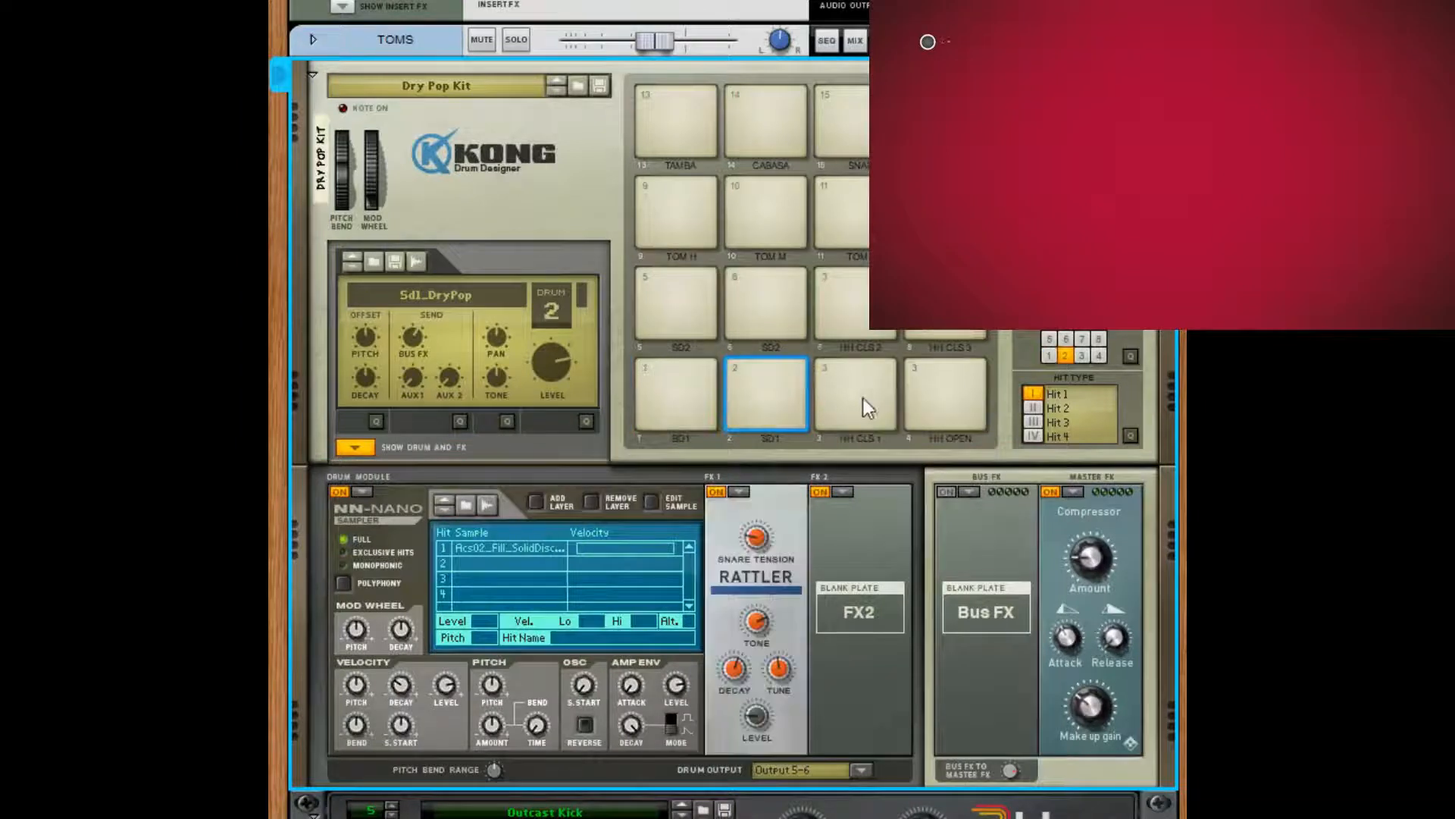
{"action": "left_click", "coordinate": [862, 398]}
{"action": "left_click", "coordinate": [949, 393]}
{"action": "left_click", "coordinate": [951, 354]}
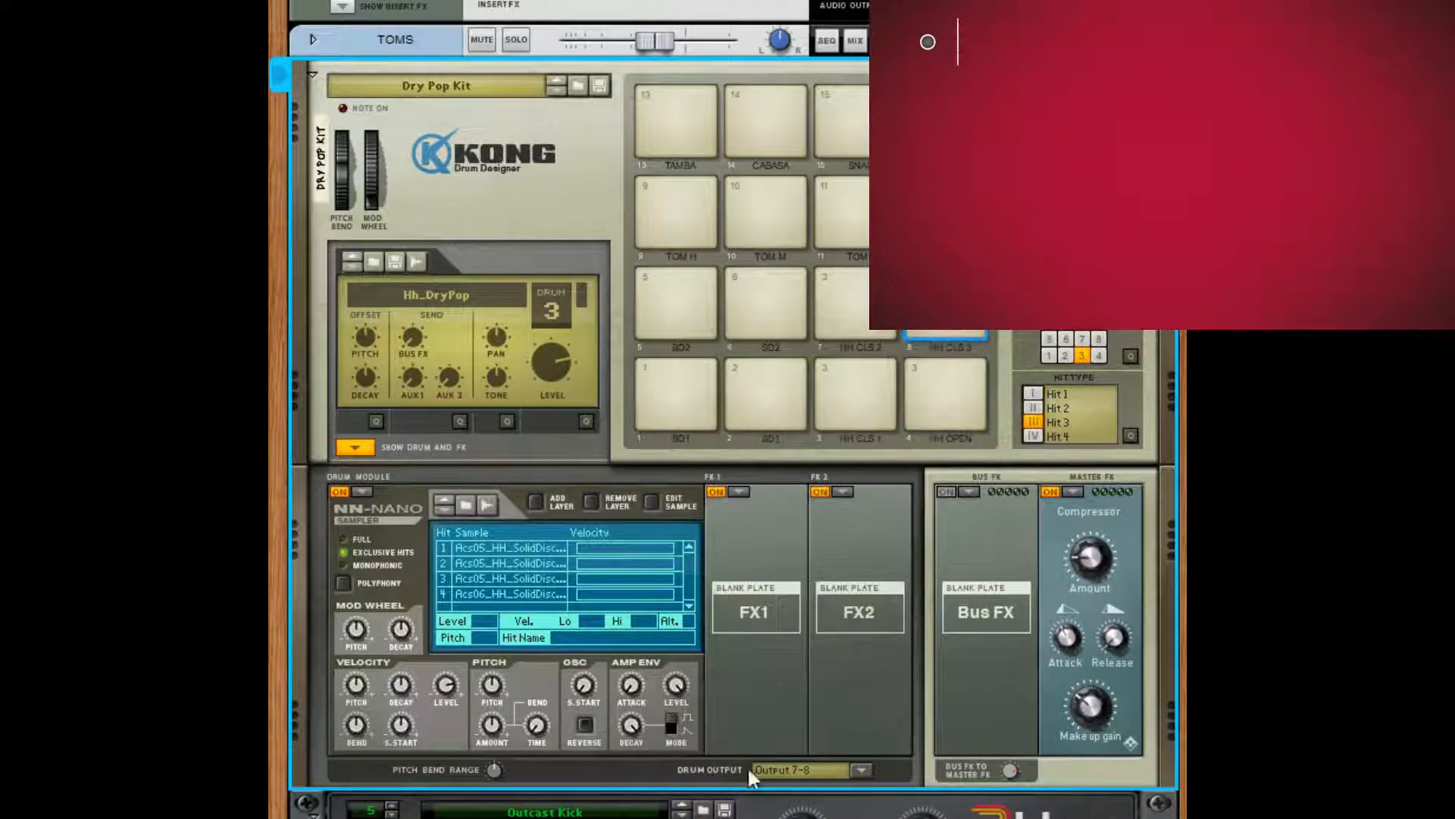
Check the drum output assignments of Kong's SD2, tom and CRASH pads.
{"action": "left_click", "coordinate": [676, 309]}
{"action": "left_click", "coordinate": [686, 223]}
{"action": "left_click", "coordinate": [765, 216]}
{"action": "left_click", "coordinate": [834, 220]}
{"action": "left_click", "coordinate": [944, 216]}
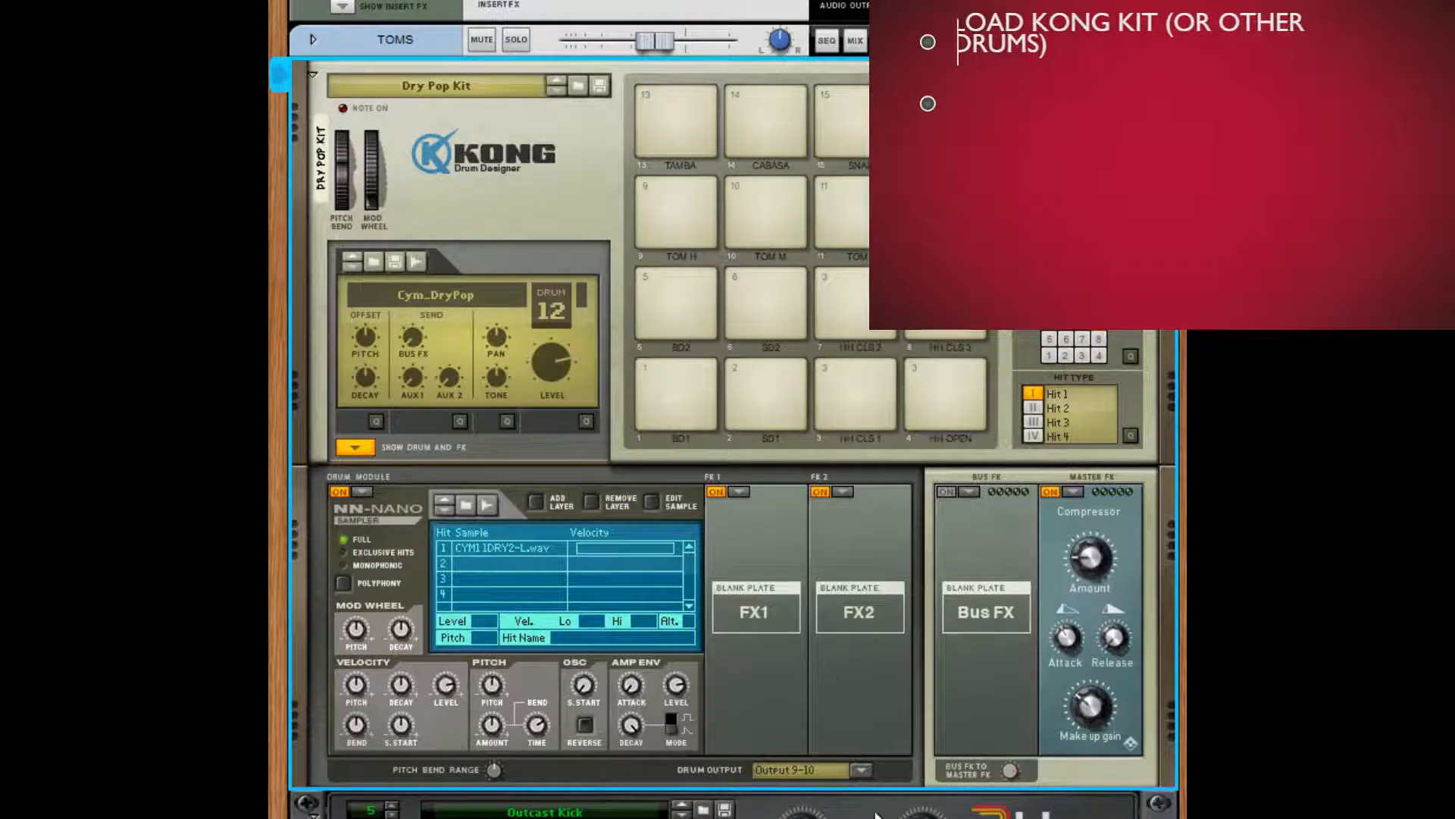
Select the KICK channel and review the KICK, HI HATS, CABASA and SNARE channels with their effect Combinators.
{"action": "scroll", "coordinate": [841, 662], "scroll_direction": "down", "scroll_amount": 4}
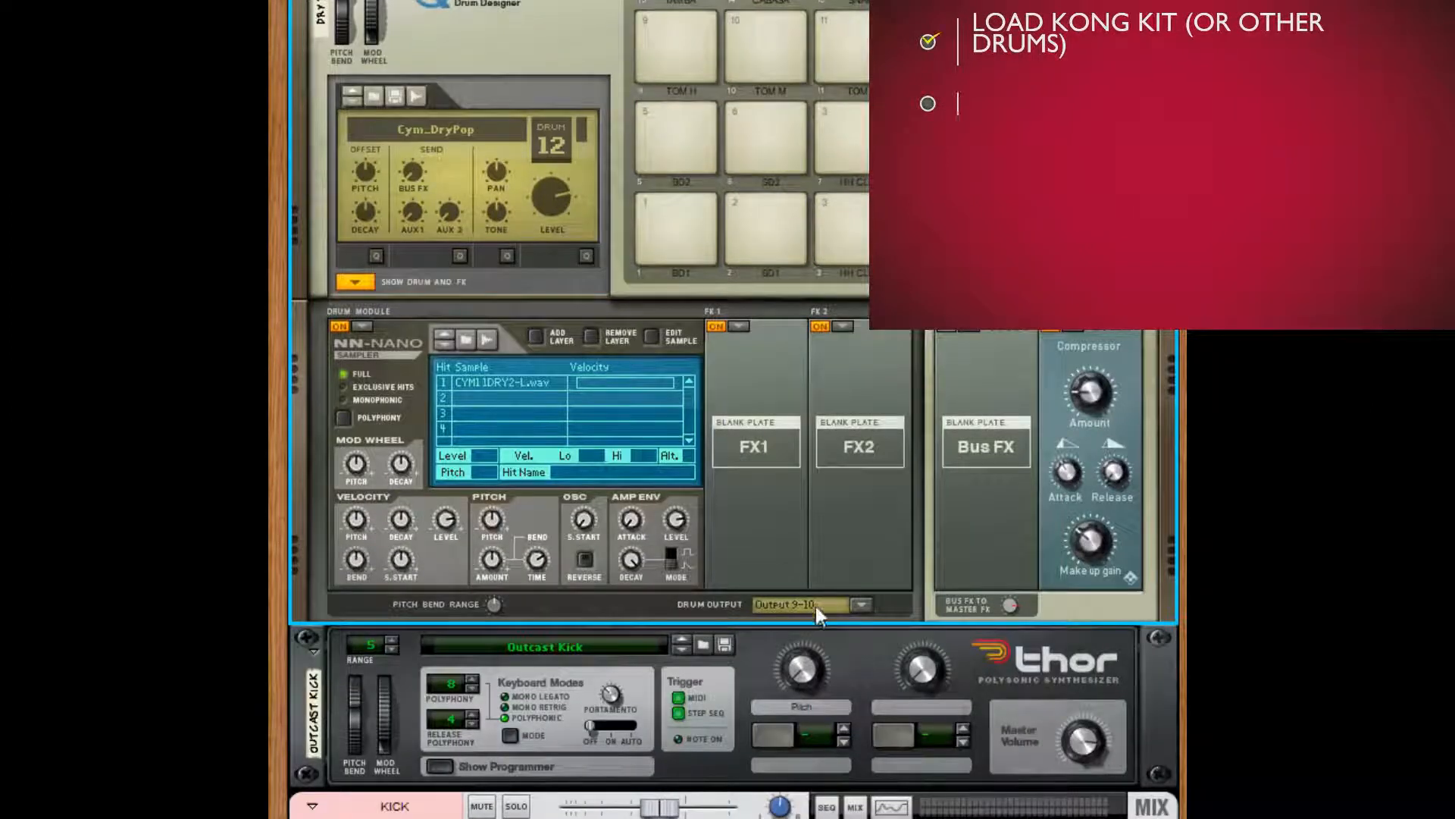
{"action": "scroll", "coordinate": [796, 608], "scroll_direction": "down", "scroll_amount": 5}
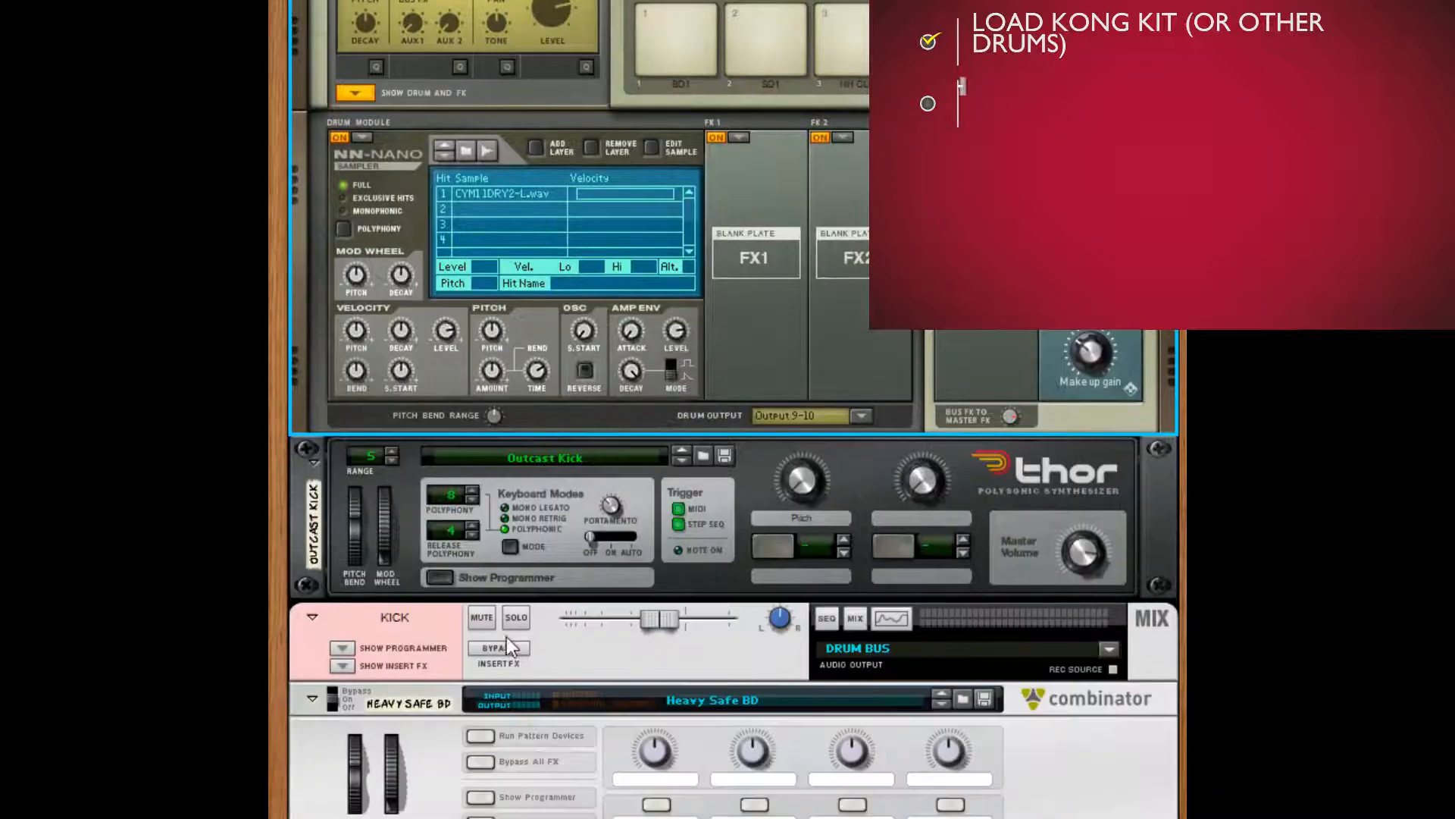
{"action": "left_click", "coordinate": [419, 644]}
{"action": "scroll", "coordinate": [420, 644], "scroll_direction": "down", "scroll_amount": 2}
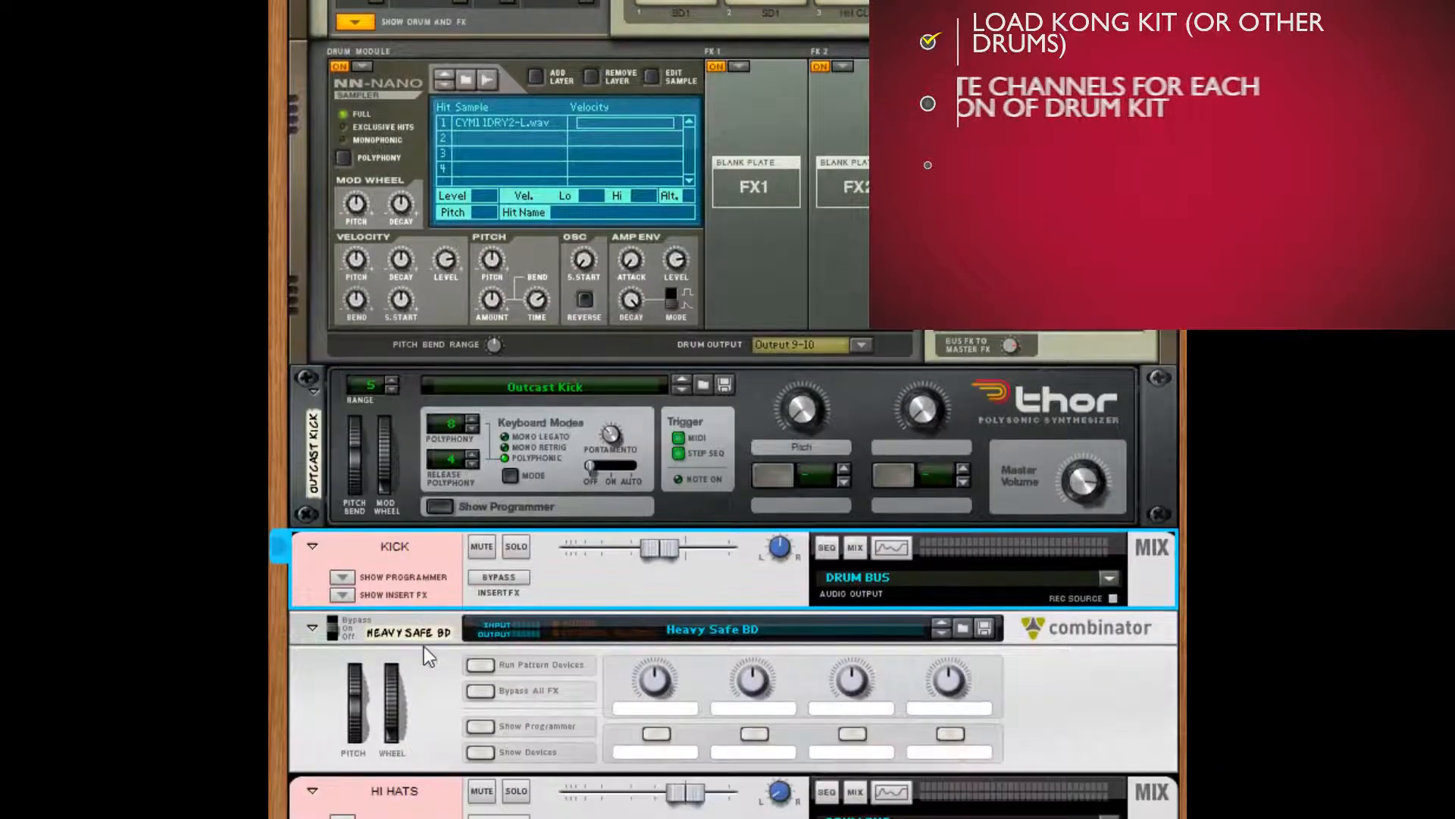
{"action": "scroll", "coordinate": [425, 646], "scroll_direction": "down", "scroll_amount": 4}
{"action": "scroll", "coordinate": [443, 555], "scroll_direction": "down", "scroll_amount": 3}
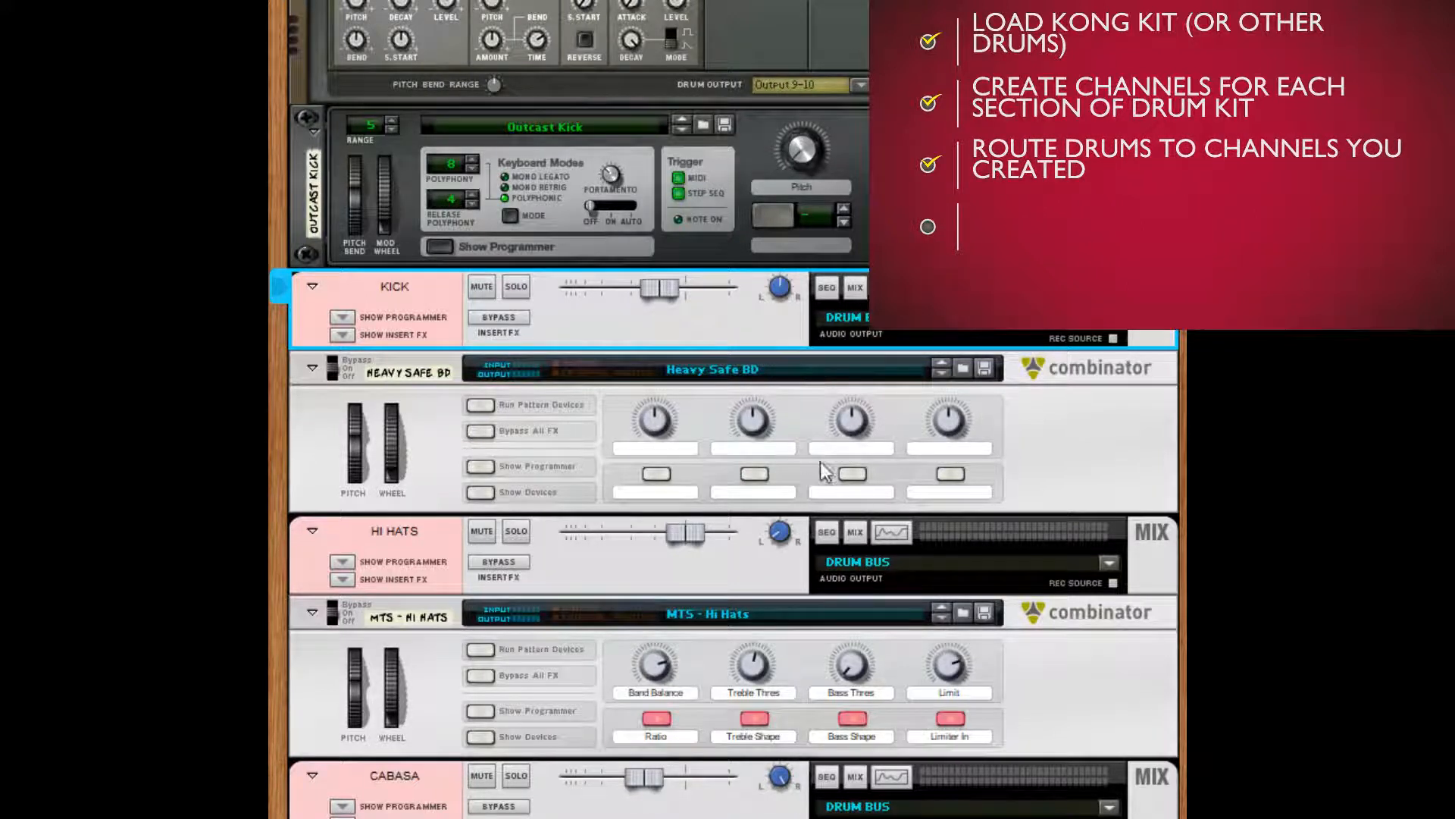
{"action": "scroll", "coordinate": [611, 574], "scroll_direction": "down", "scroll_amount": 10}
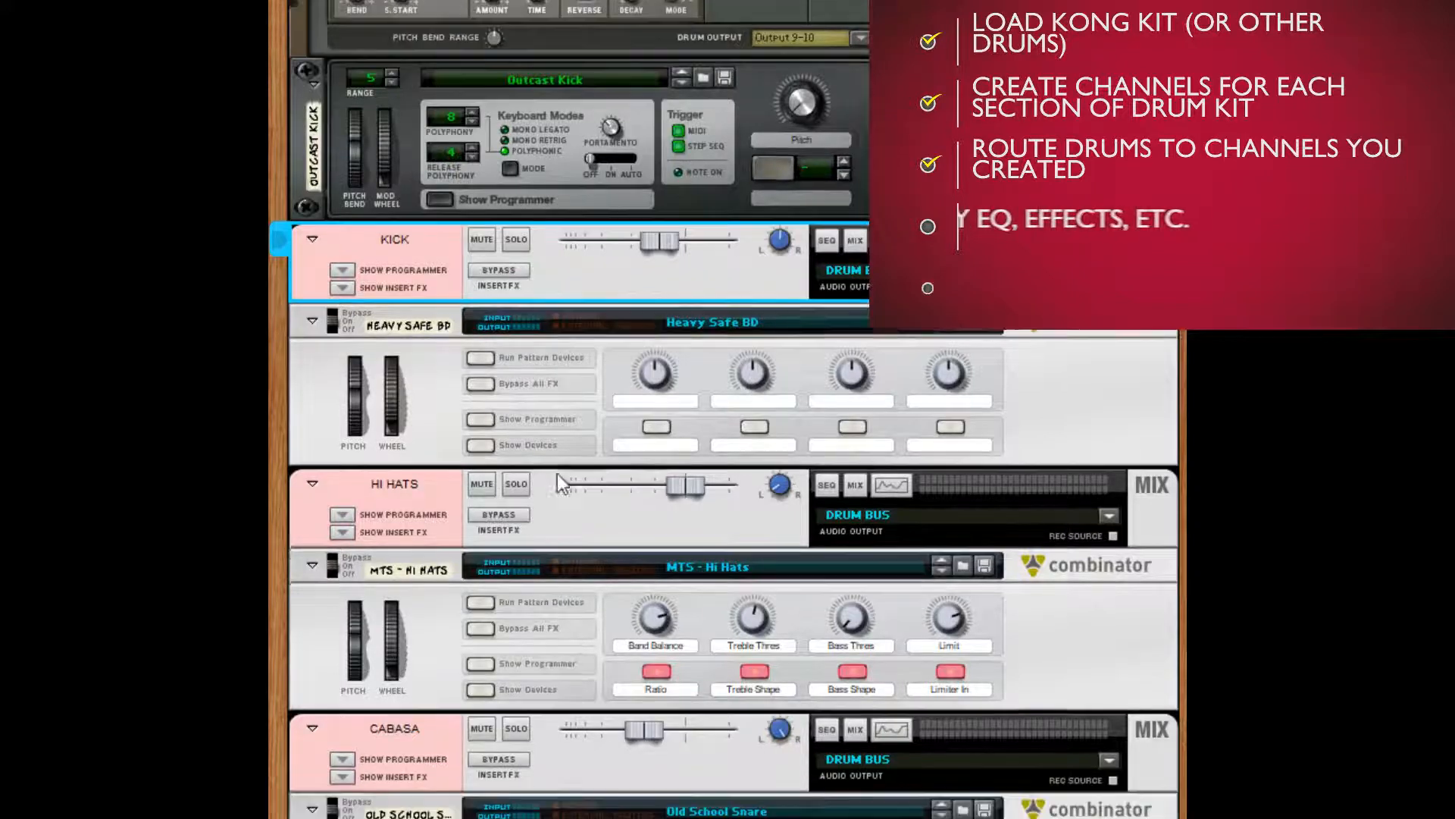
{"action": "scroll", "coordinate": [550, 552], "scroll_direction": "down", "scroll_amount": 10}
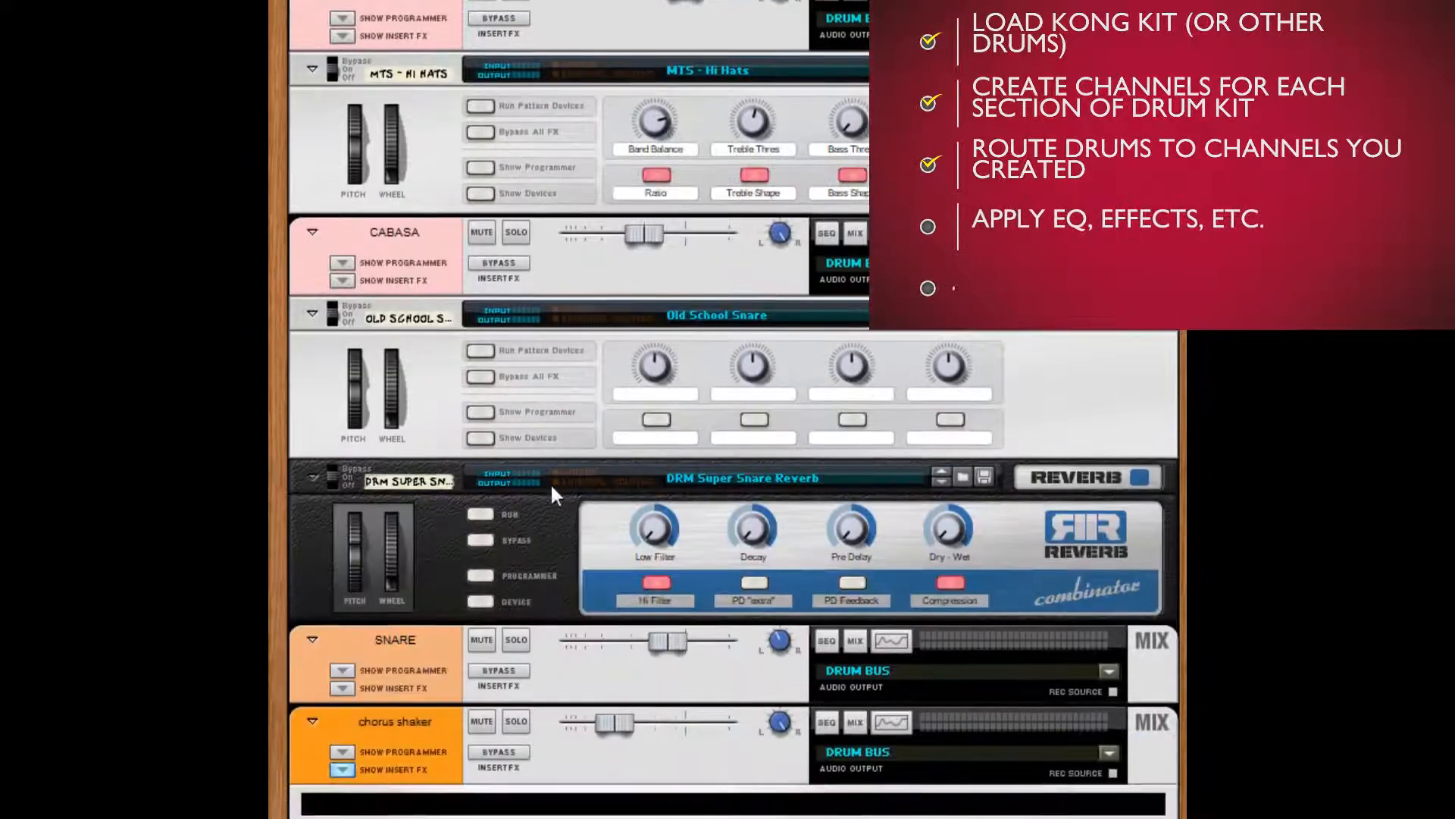
Check the drum channels' output routing, then show the DRUM BUS channel's programmer and hide its insert effects.
{"action": "scroll", "coordinate": [807, 439], "scroll_direction": "up", "scroll_amount": 10}
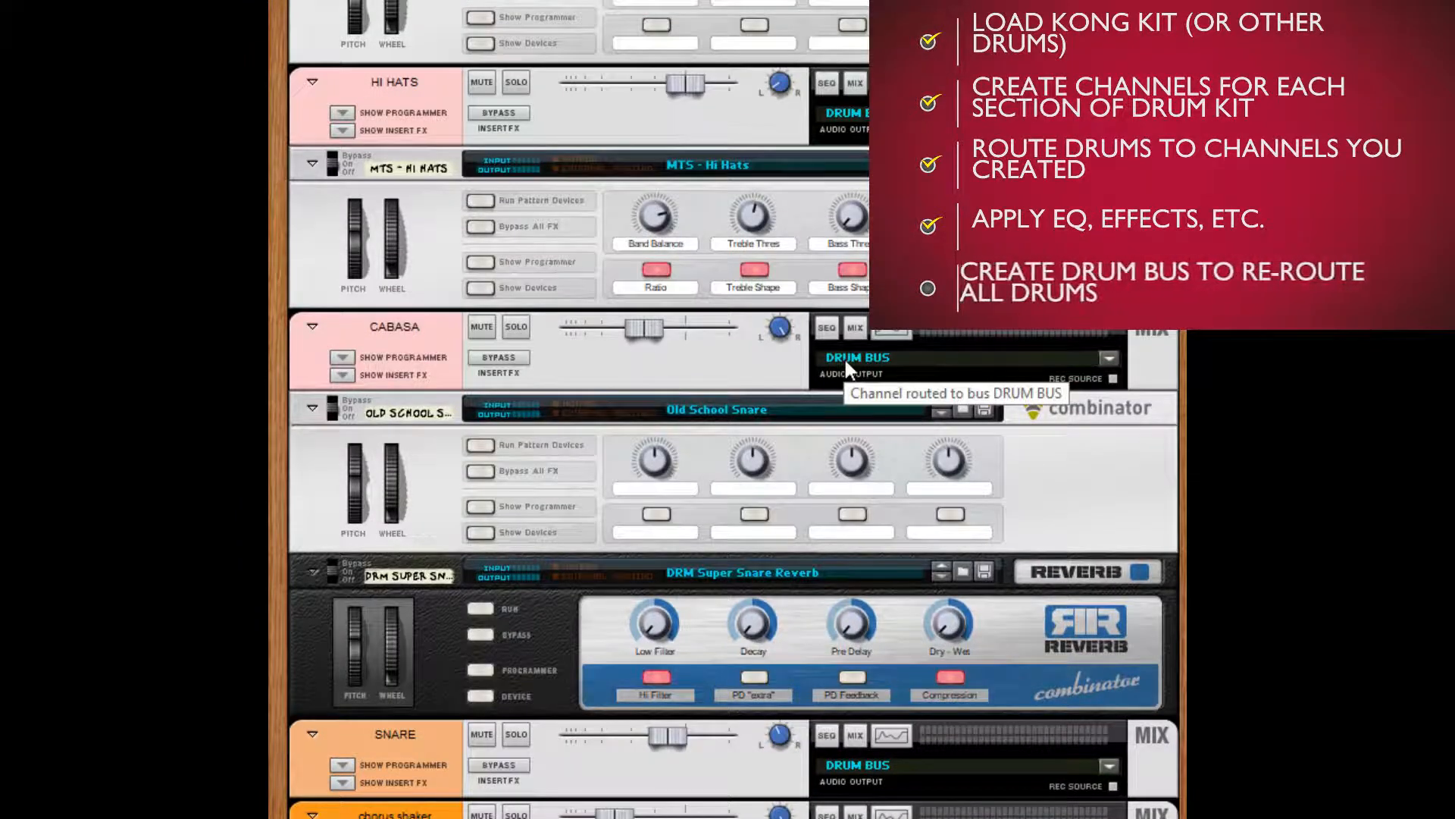
{"action": "scroll", "coordinate": [830, 359], "scroll_direction": "up", "scroll_amount": 3}
{"action": "scroll", "coordinate": [727, 410], "scroll_direction": "up", "scroll_amount": 15}
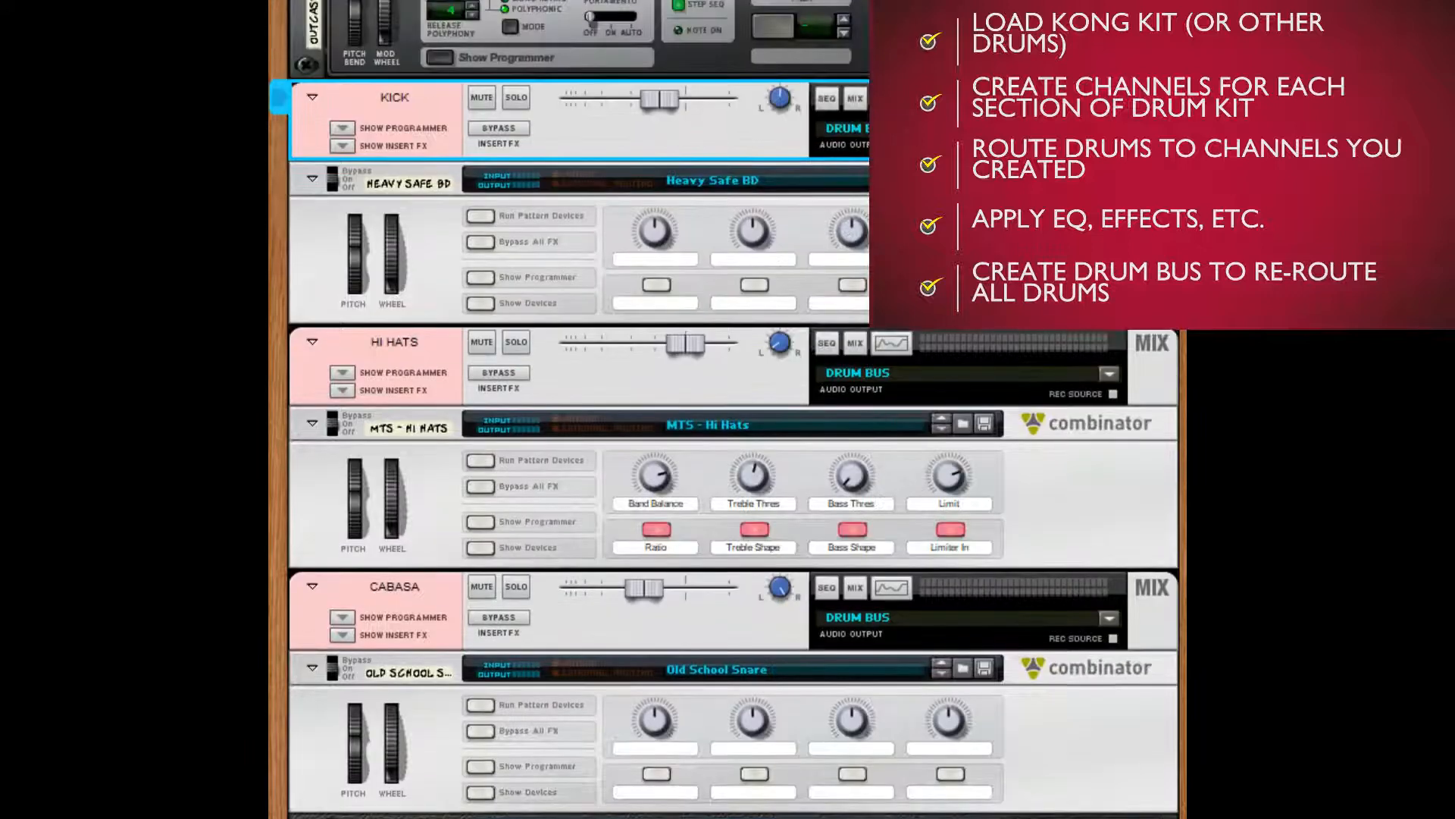
{"action": "scroll", "coordinate": [728, 409], "scroll_direction": "up", "scroll_amount": 7}
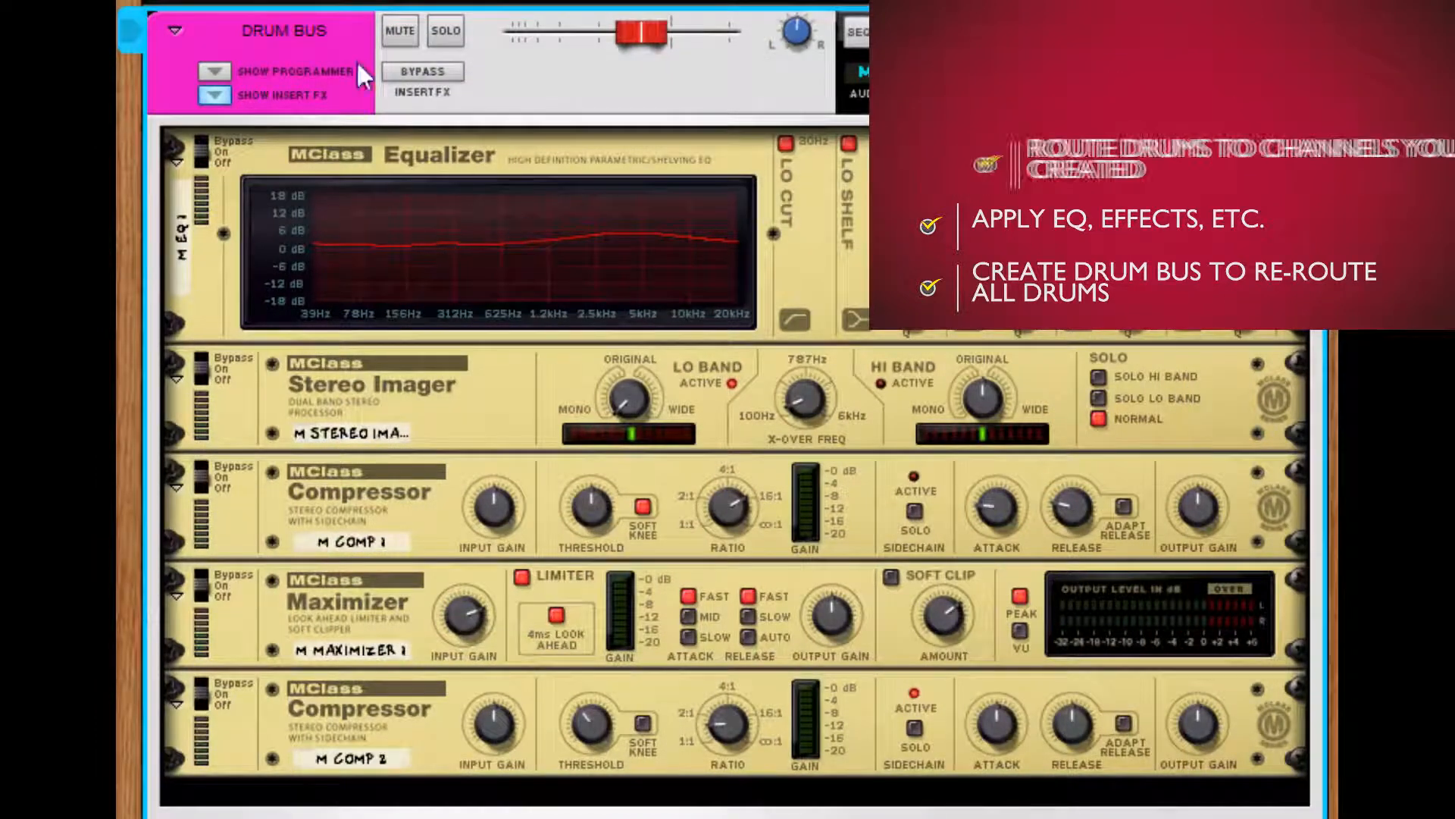
{"action": "left_click", "coordinate": [215, 71]}
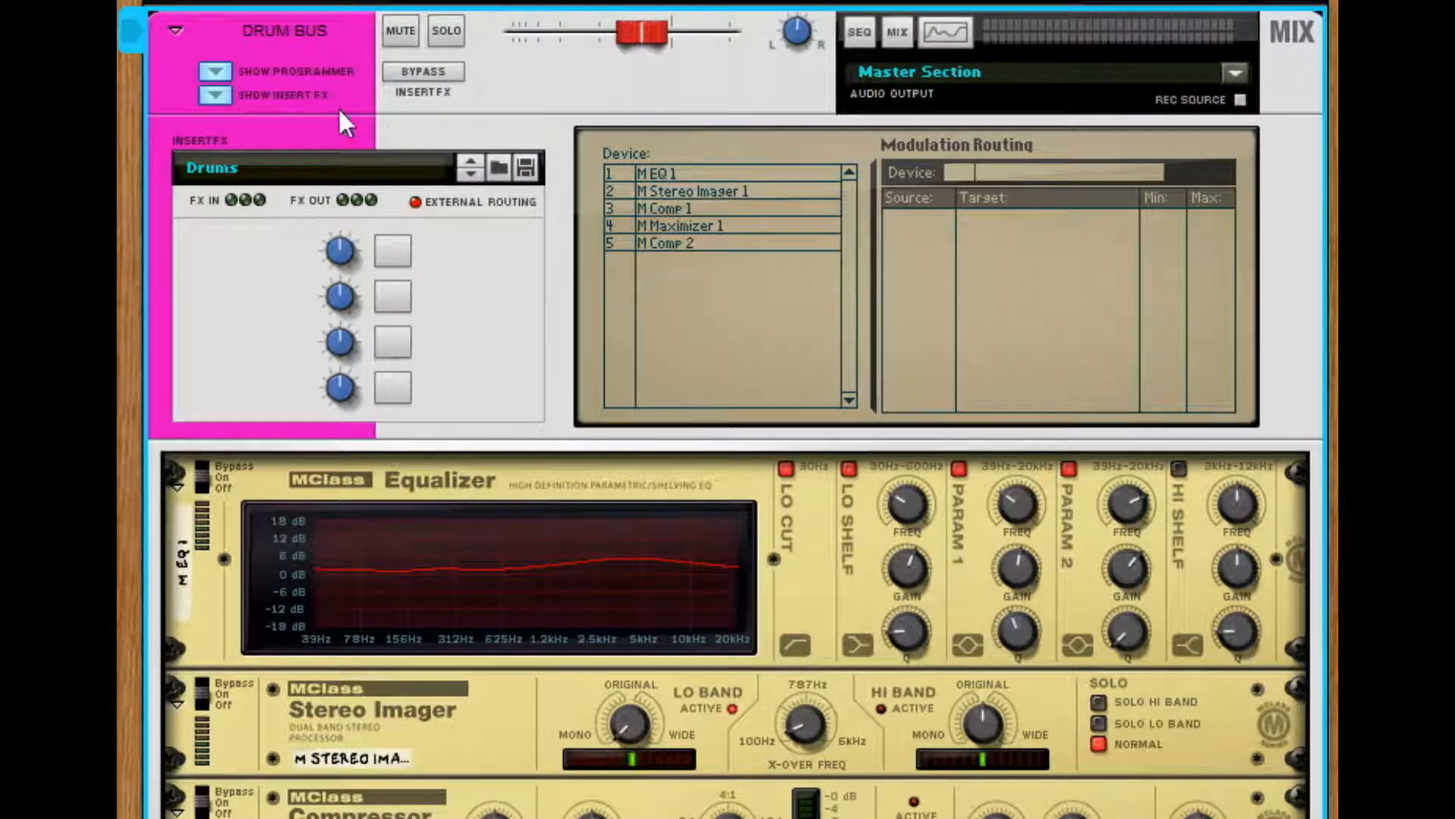
{"action": "left_click", "coordinate": [217, 93]}
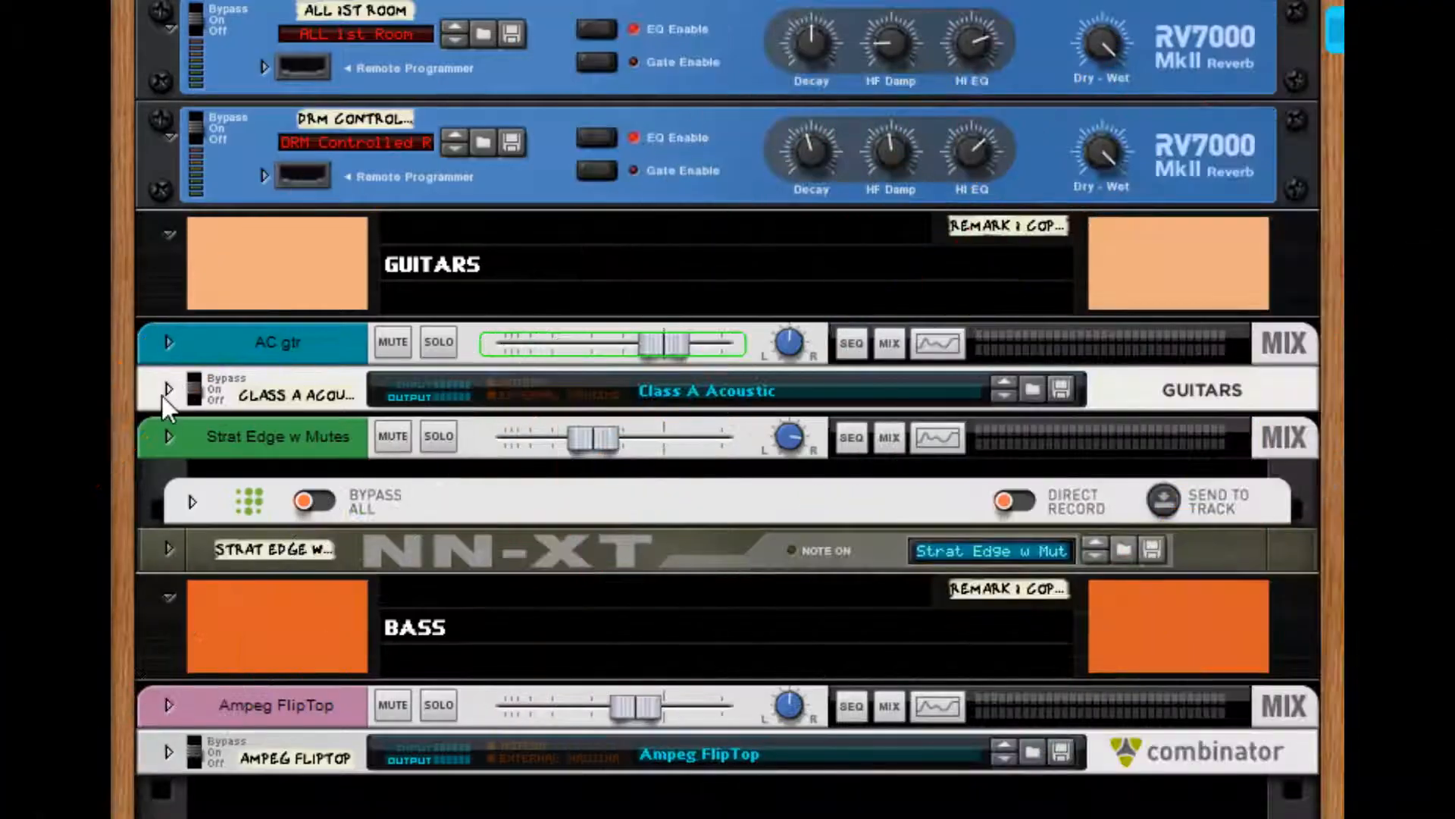
Unfold the Class A Acoustic Combinator and the Strat Edge w Mutes channel, and check the rack's rear.
{"action": "left_click", "coordinate": [163, 392]}
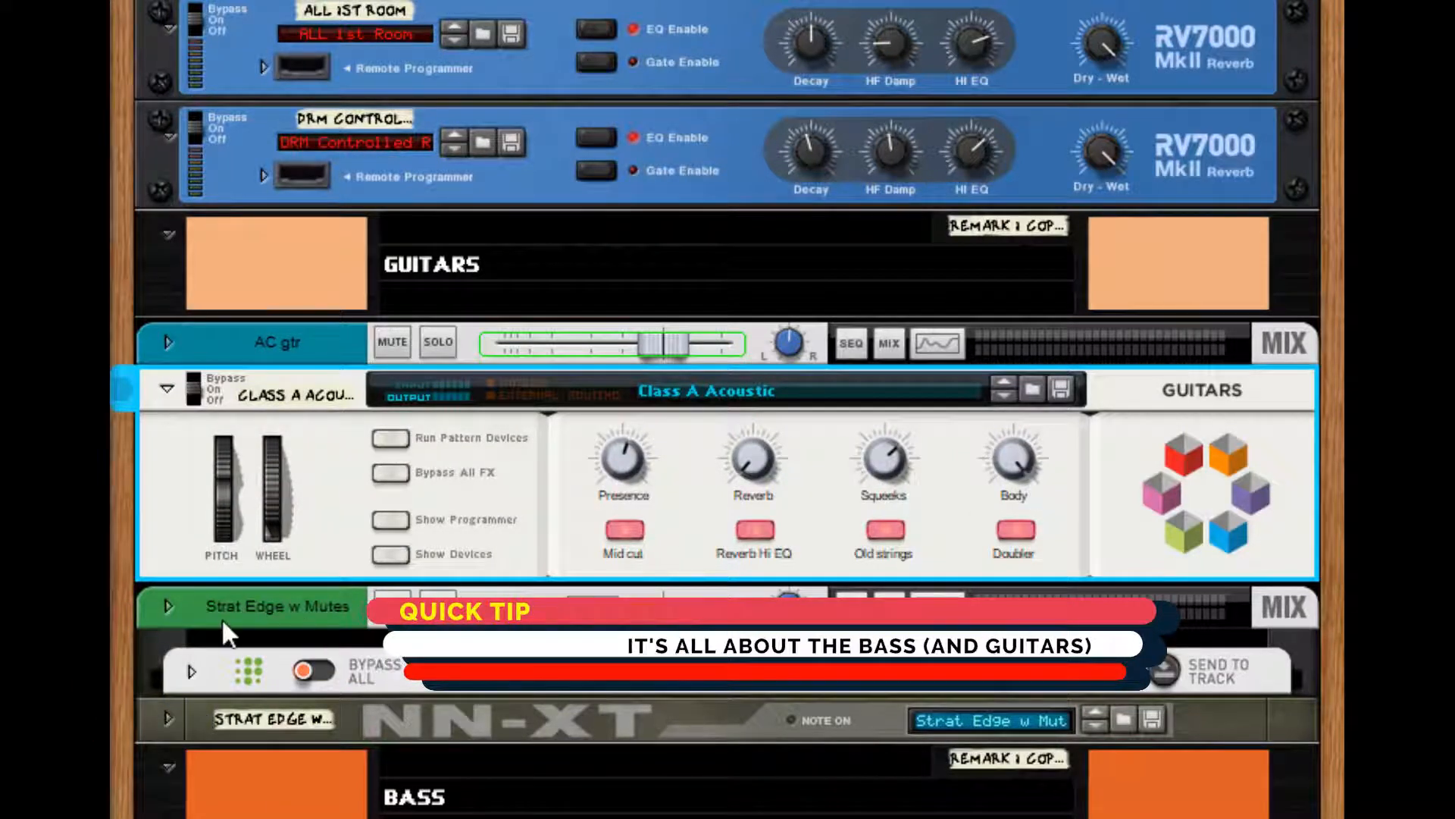
{"action": "left_click", "coordinate": [169, 606]}
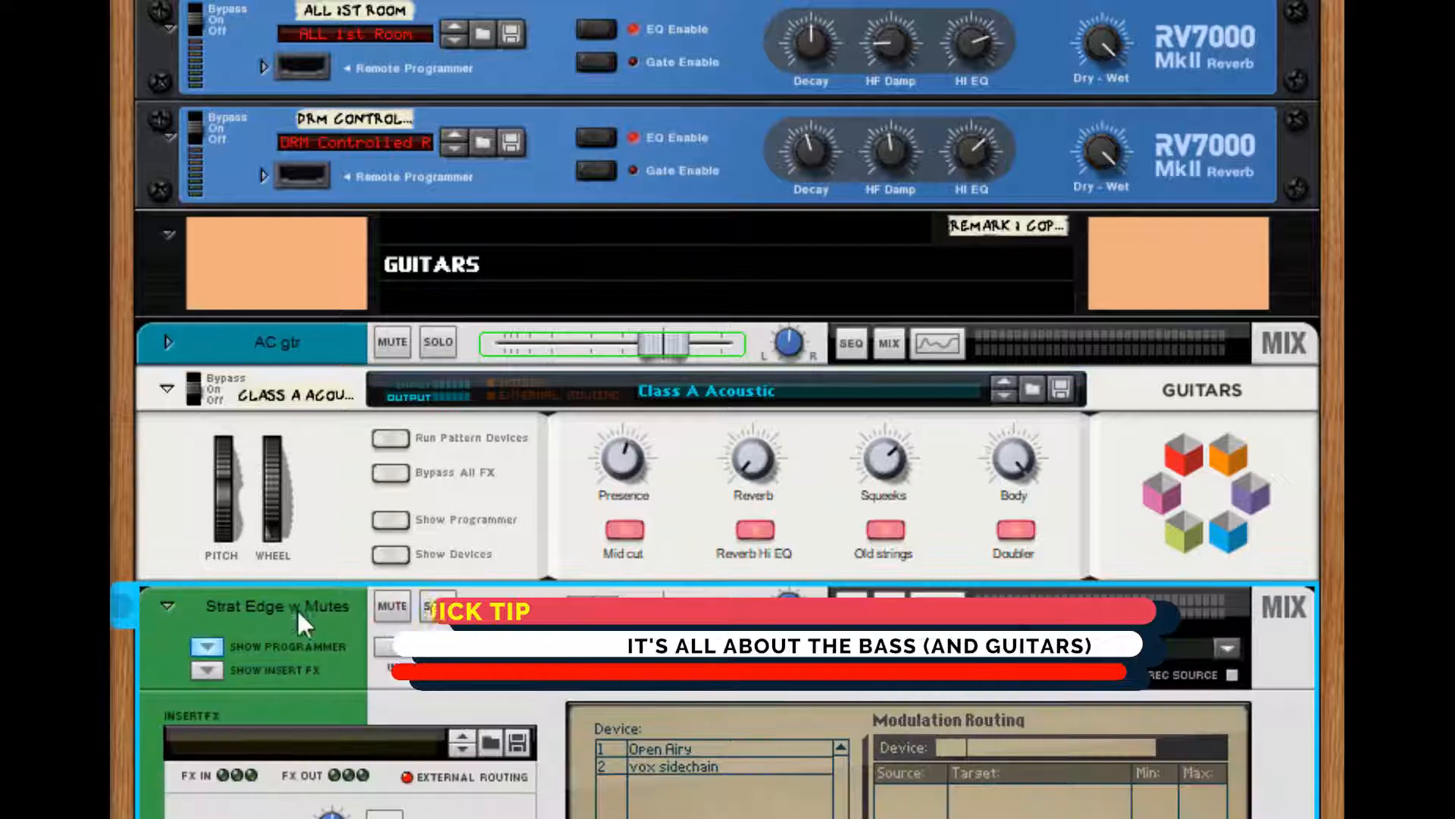
{"action": "scroll", "coordinate": [672, 761], "scroll_direction": "down", "scroll_amount": 5}
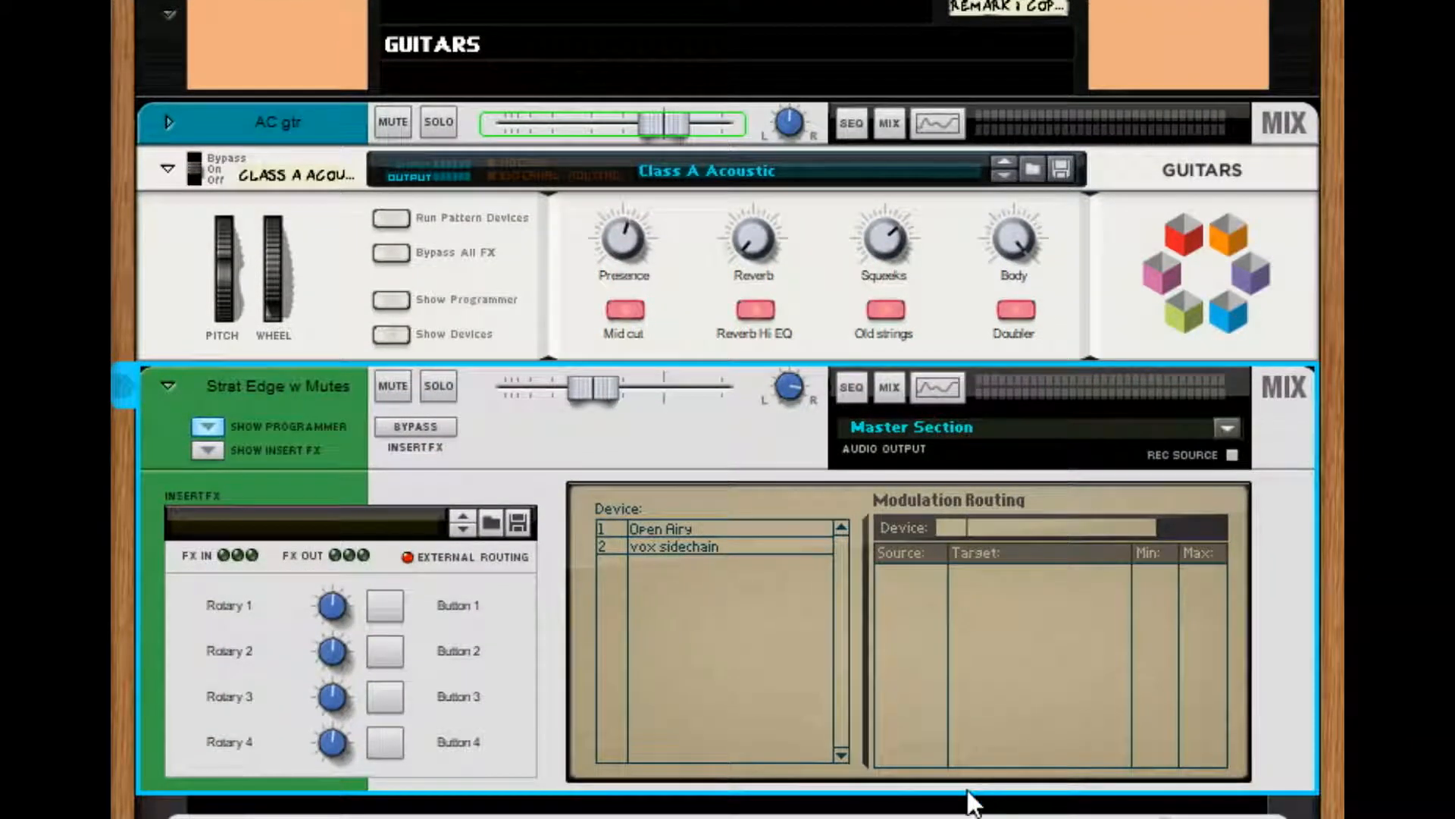
{"action": "key", "text": "Tab"}
{"action": "key", "text": "Tab"}
Unfold the AC gtr channel and display its 4 Band Compression insert effects.
{"action": "scroll", "coordinate": [795, 379], "scroll_direction": "up", "scroll_amount": 1}
{"action": "left_click", "coordinate": [167, 153]}
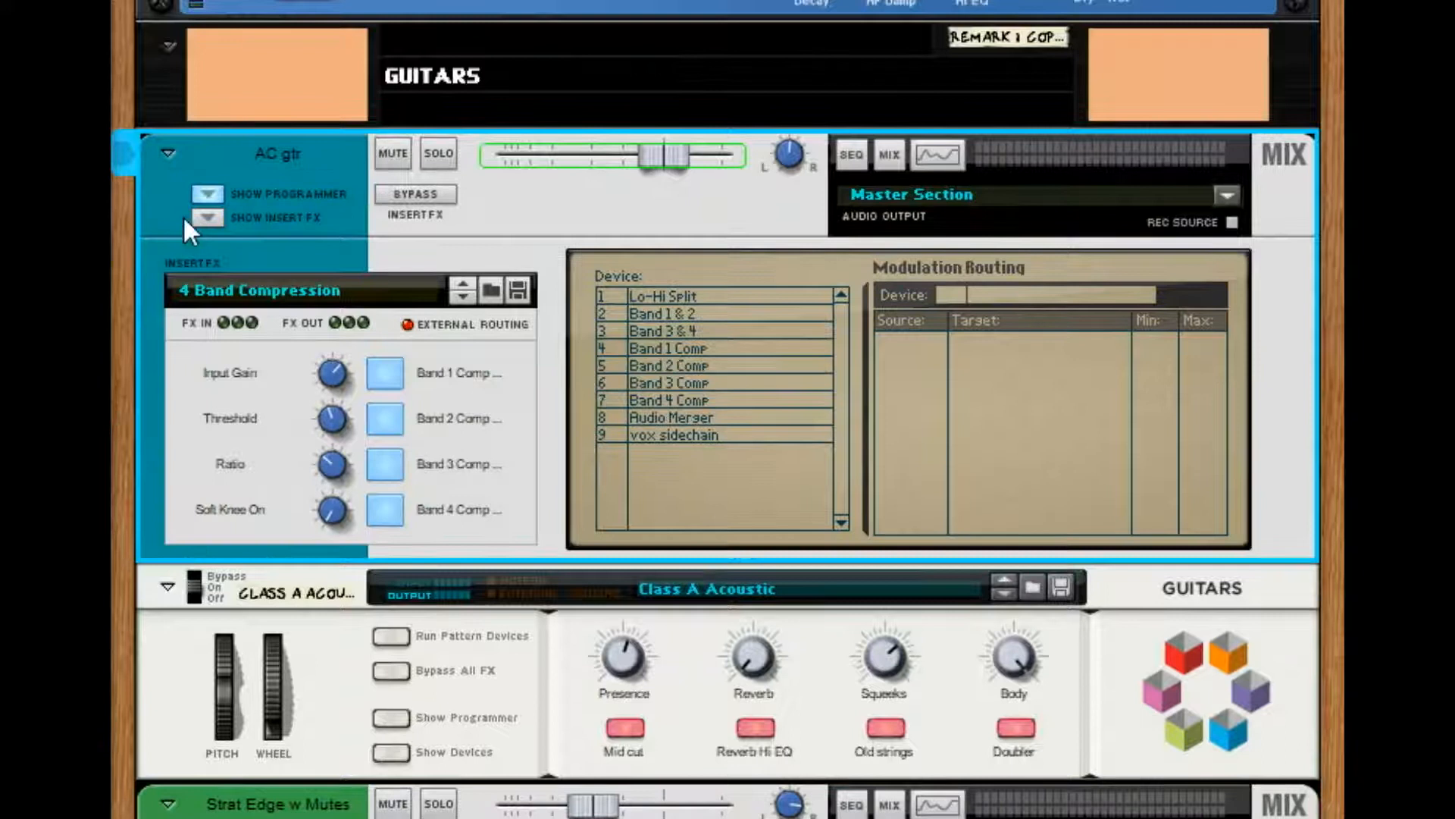
{"action": "left_click", "coordinate": [207, 218]}
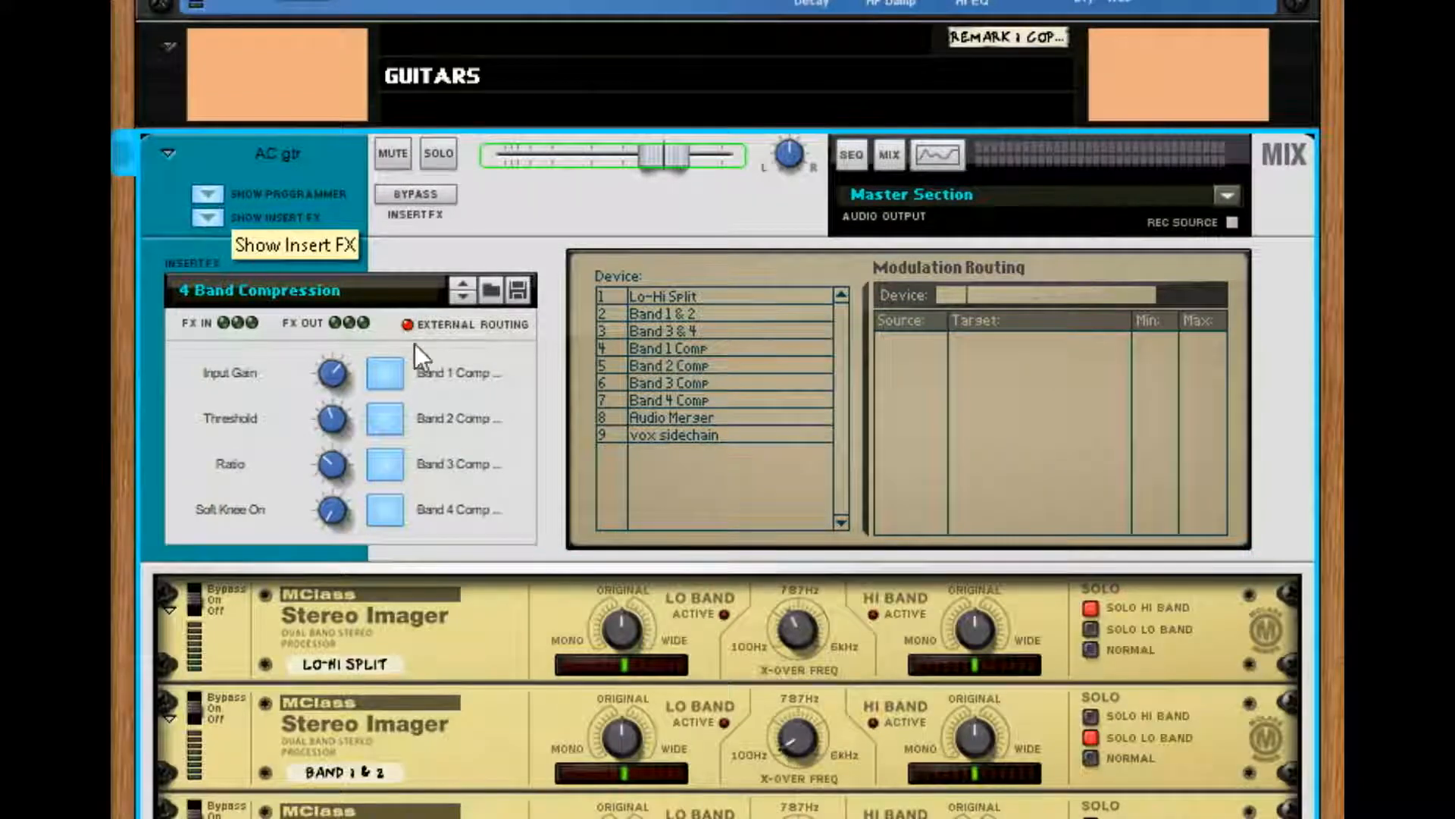
{"action": "scroll", "coordinate": [432, 386], "scroll_direction": "down", "scroll_amount": 5}
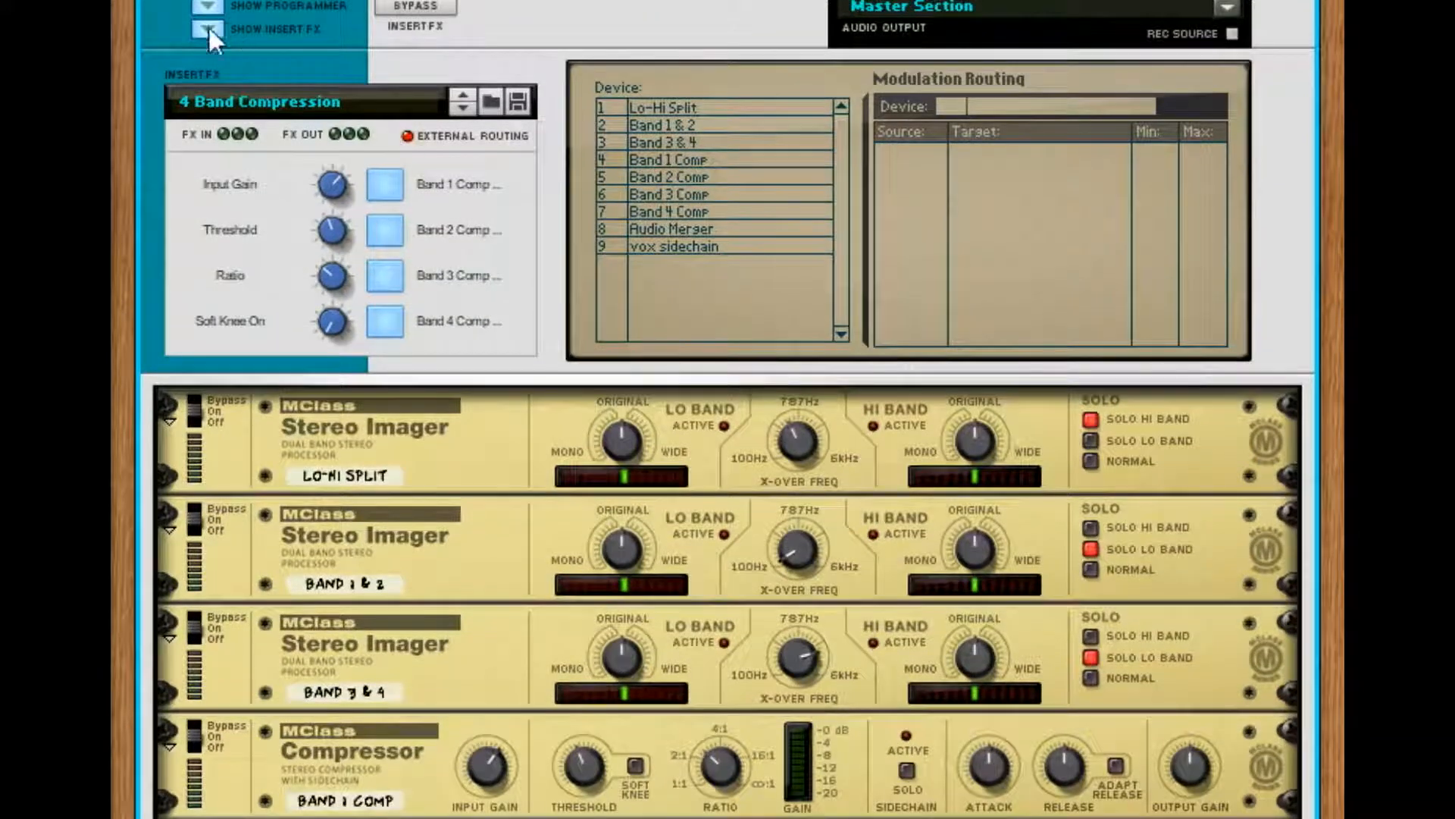
{"action": "left_click", "coordinate": [212, 31]}
{"action": "left_click", "coordinate": [211, 31]}
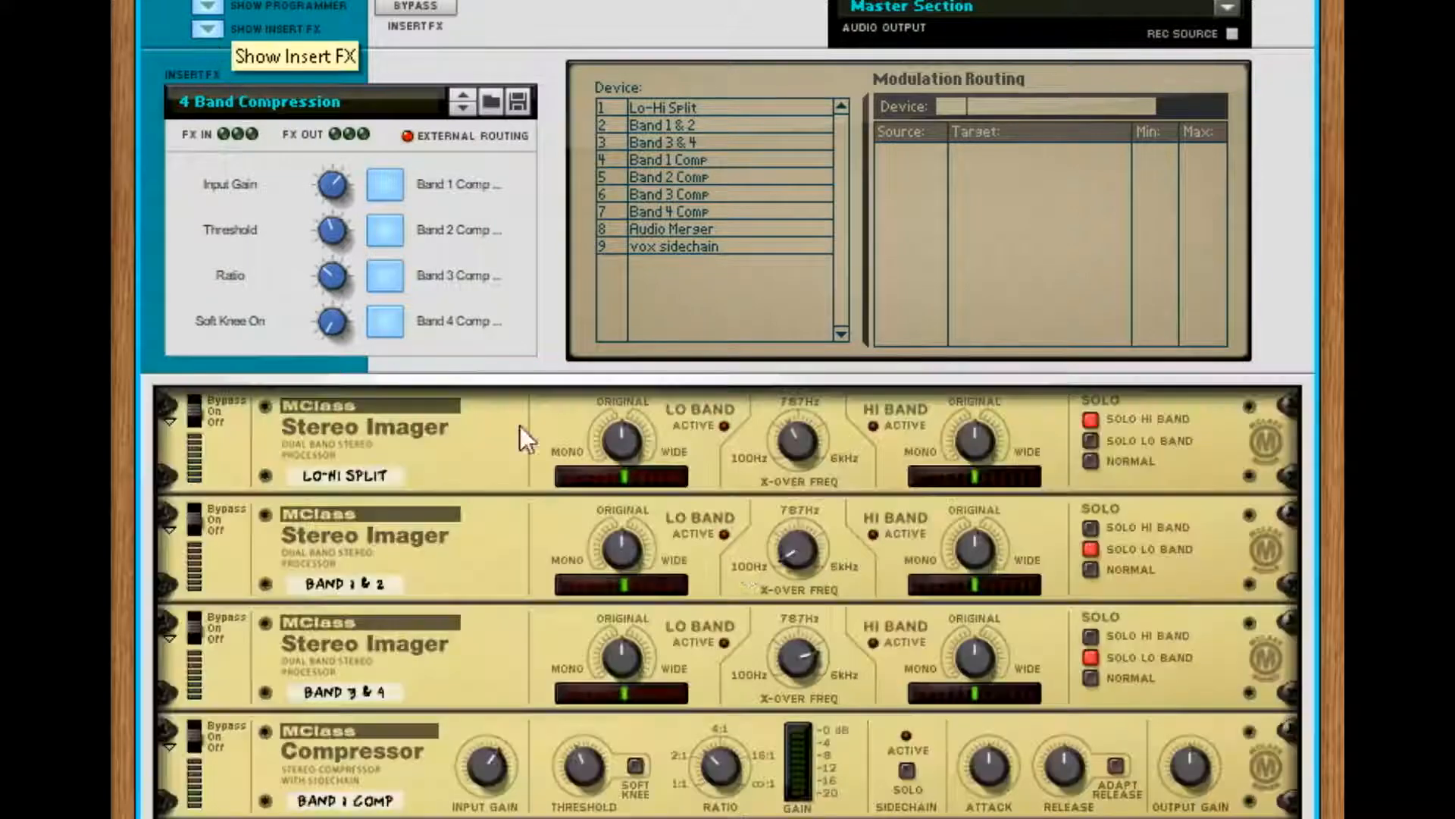
Examine the rear cabling and front settings of AC gtr's band-splitting Stereo Imagers and four band compressors.
{"action": "key", "text": "Tab"}
{"action": "scroll", "coordinate": [1108, 654], "scroll_direction": "down", "scroll_amount": 6}
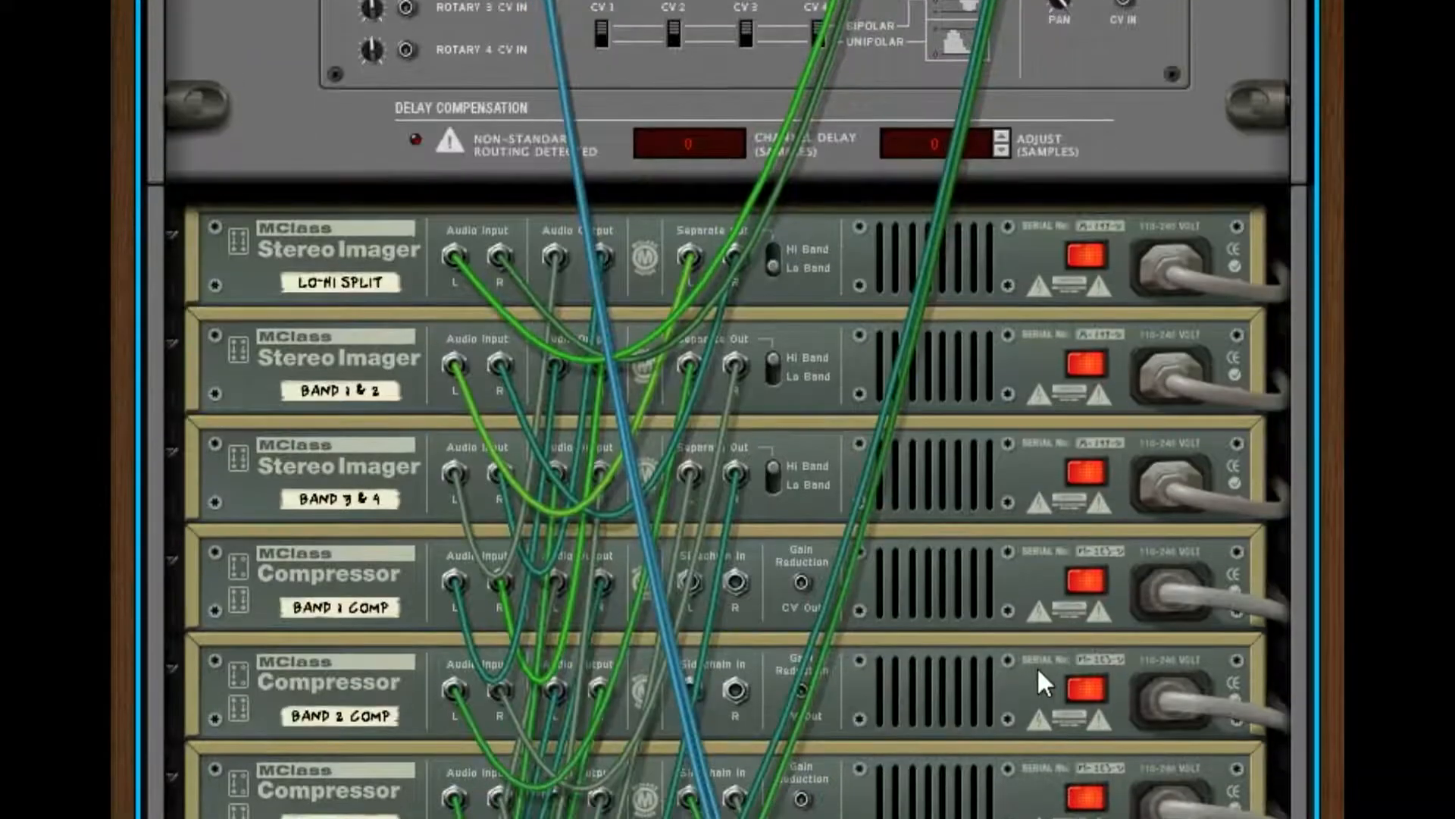
{"action": "scroll", "coordinate": [1024, 622], "scroll_direction": "down", "scroll_amount": 5}
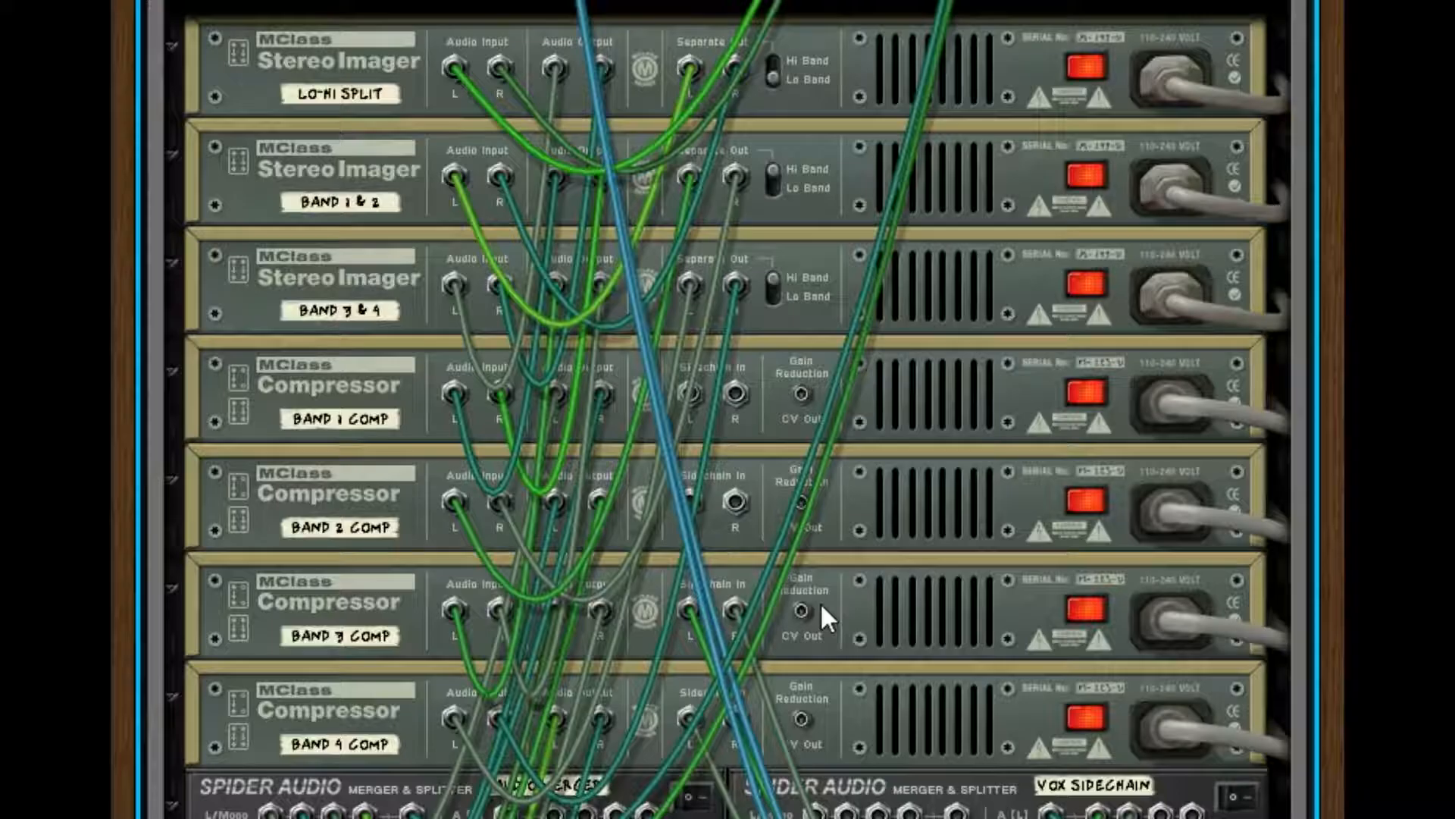
{"action": "key", "text": "Tab"}
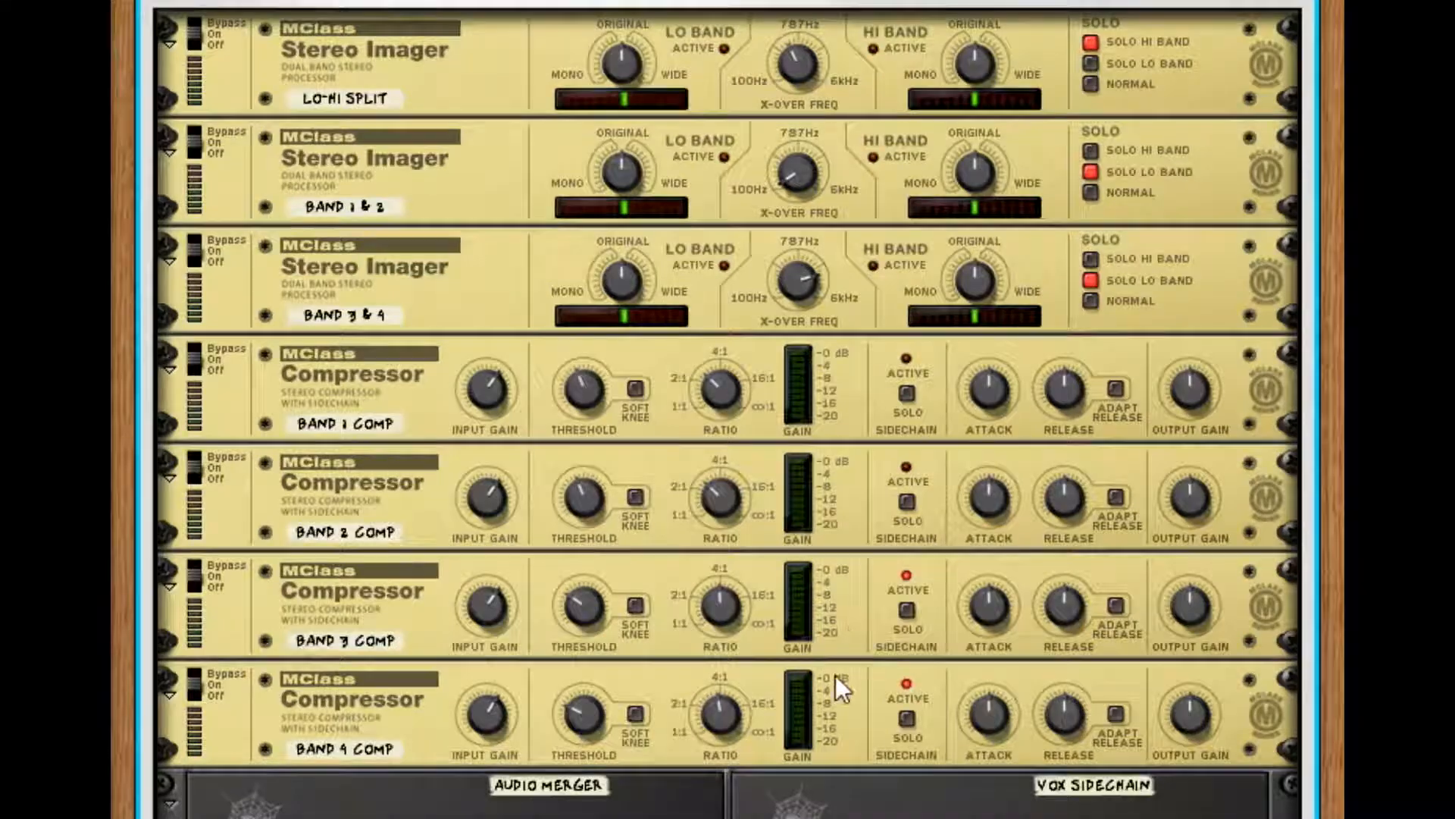
{"action": "scroll", "coordinate": [836, 675], "scroll_direction": "up", "scroll_amount": 5}
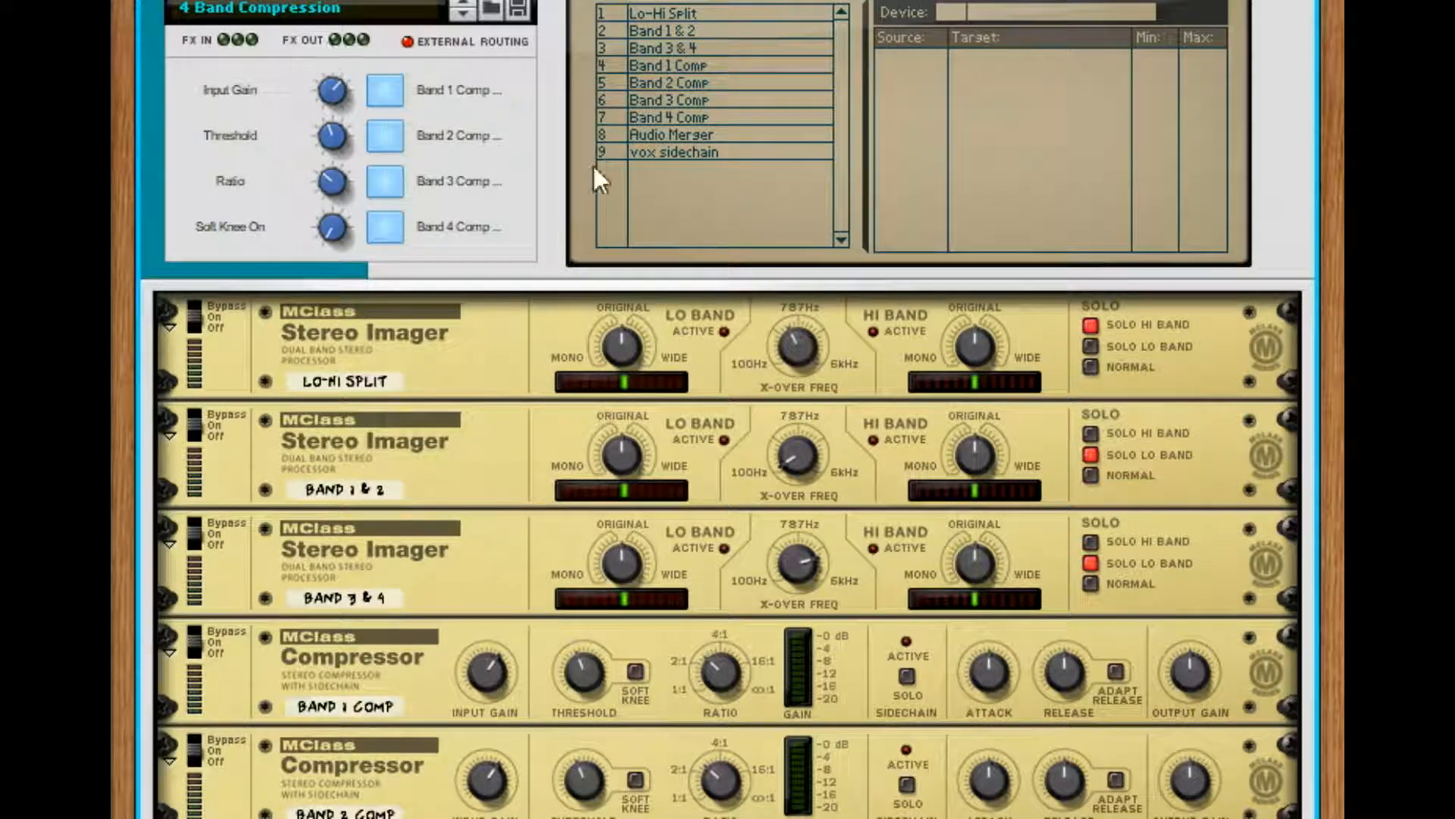
Trace the sidechain cables between the VOX SIDECHAIN Spider and BAND 3 COMP on the rear, and return to the front.
{"action": "key", "text": "Tab"}
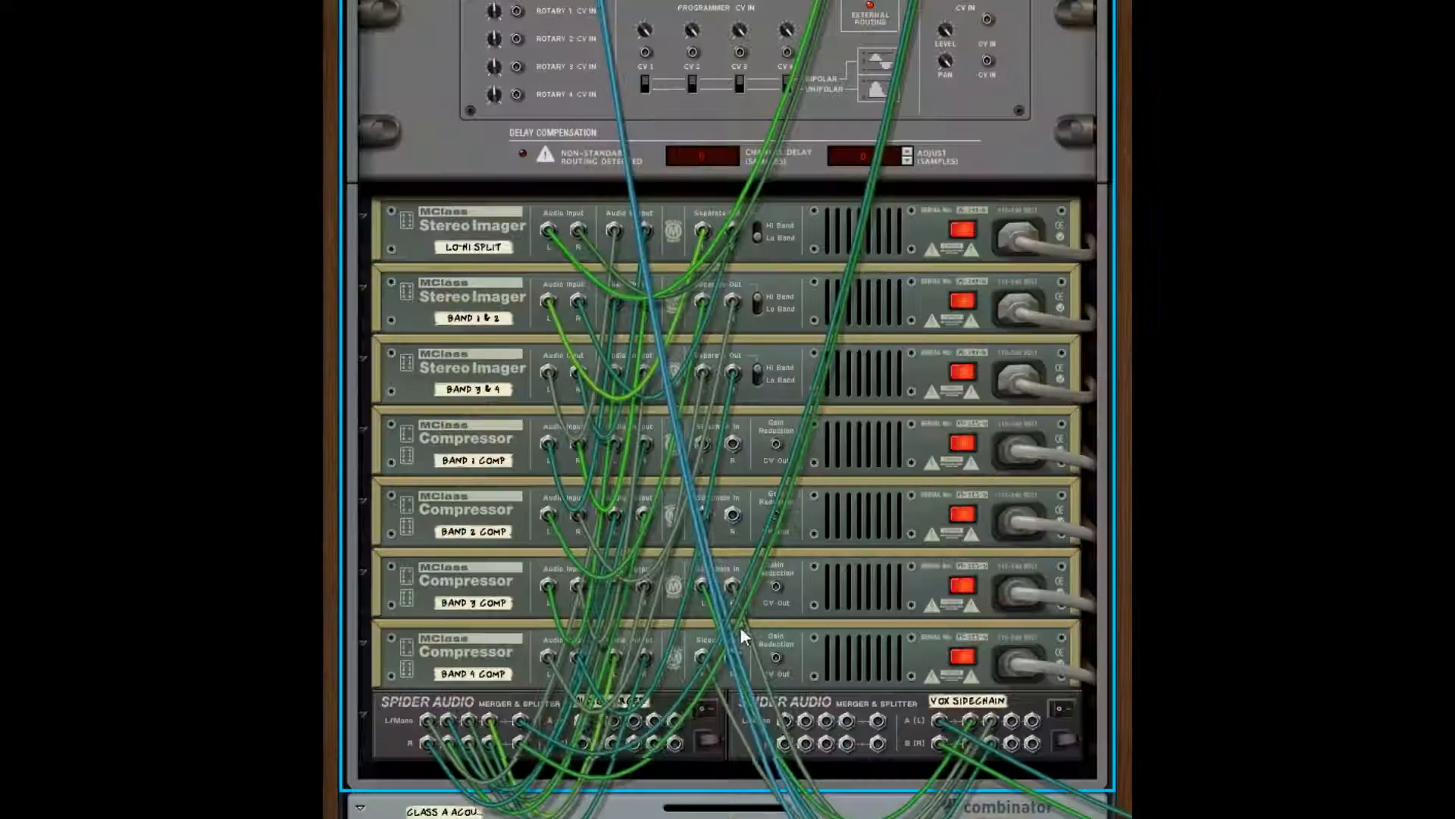
{"action": "left_click", "coordinate": [733, 588]}
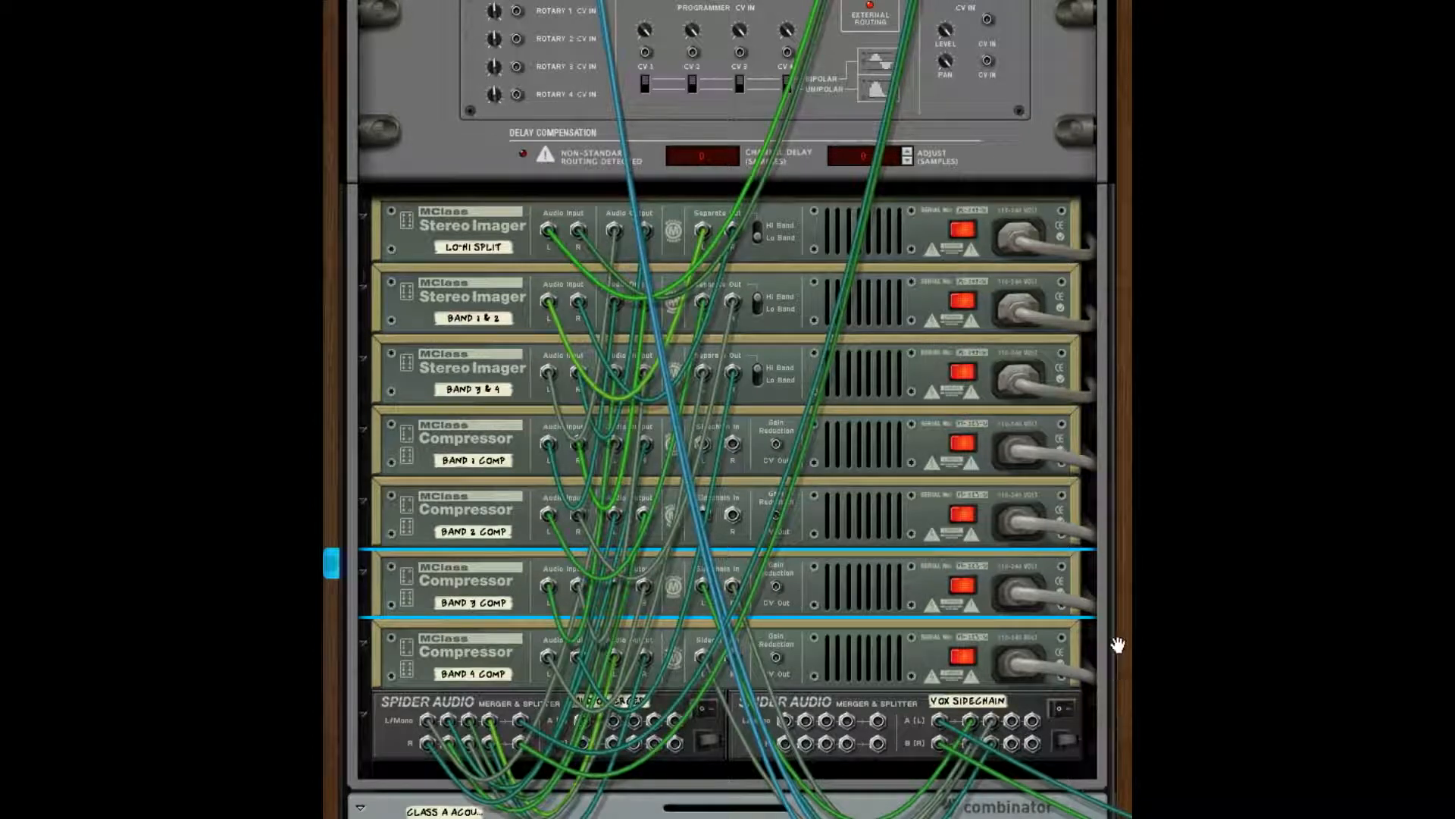
{"action": "left_click", "coordinate": [920, 703]}
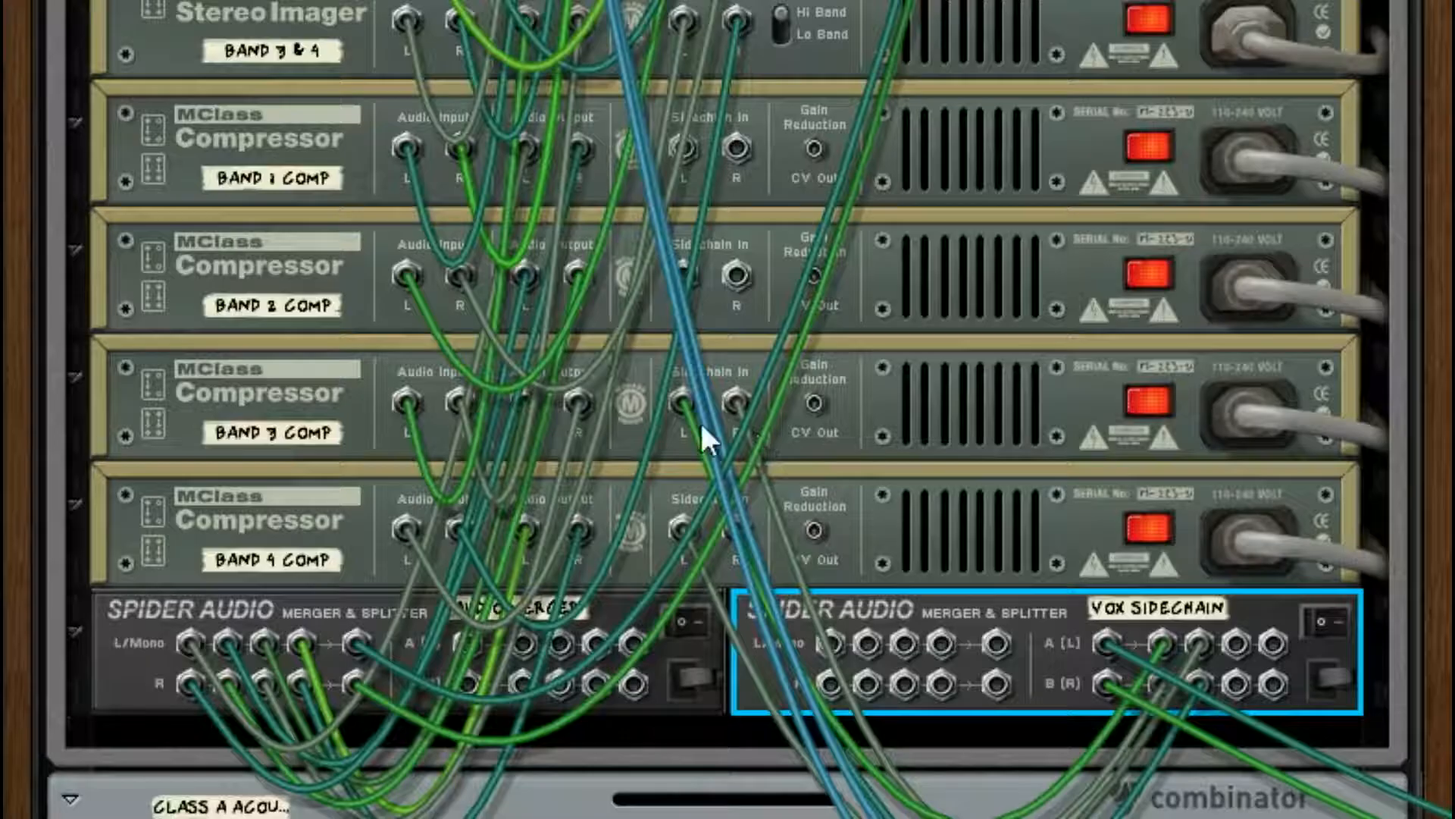
{"action": "key", "text": "Tab"}
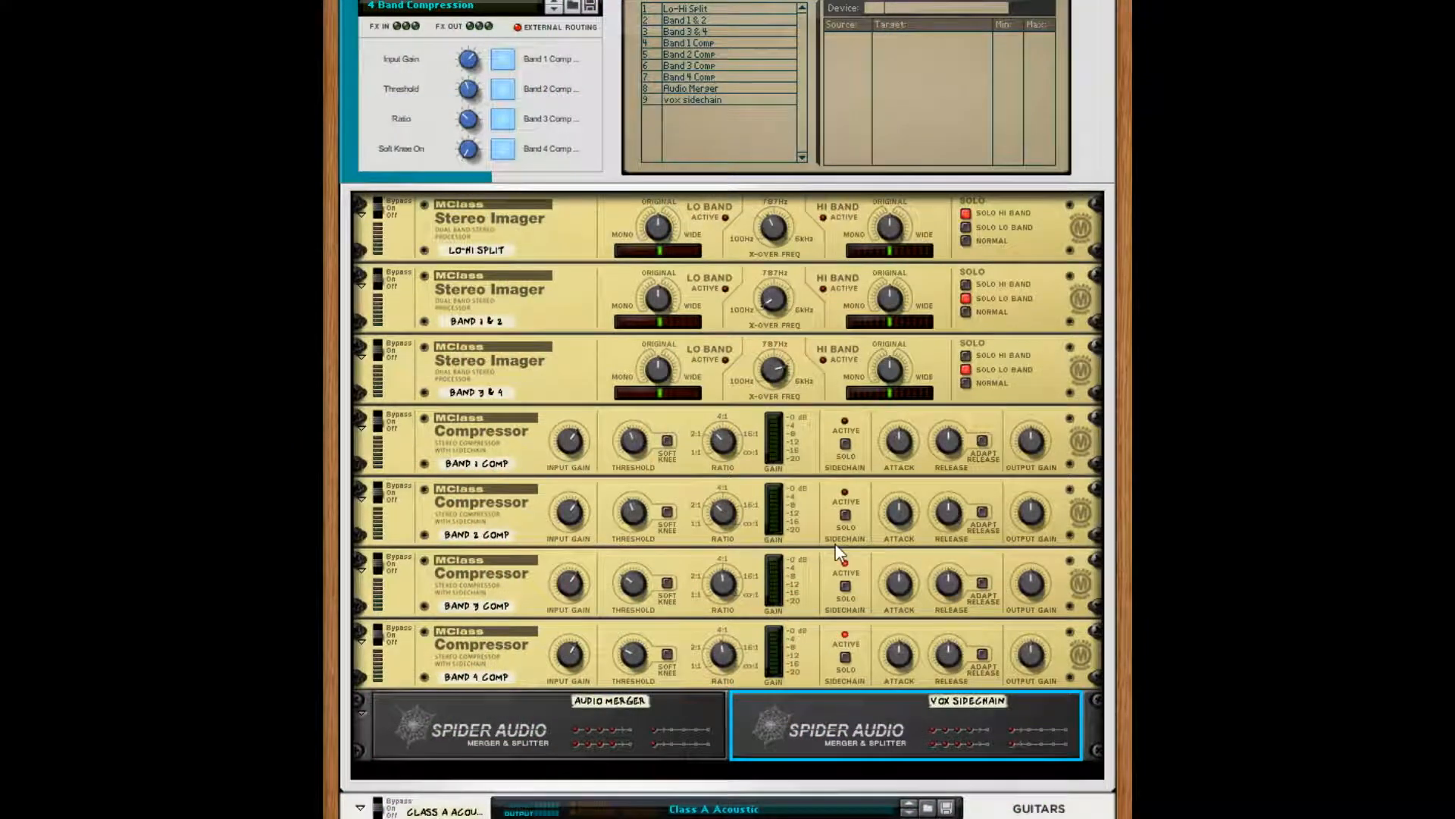
Unfold the Strat Edge NN-XT and its Strat Chords Scales & Chords player to inspect their settings, and fold the player again.
{"action": "scroll", "coordinate": [833, 394], "scroll_direction": "up", "scroll_amount": 2}
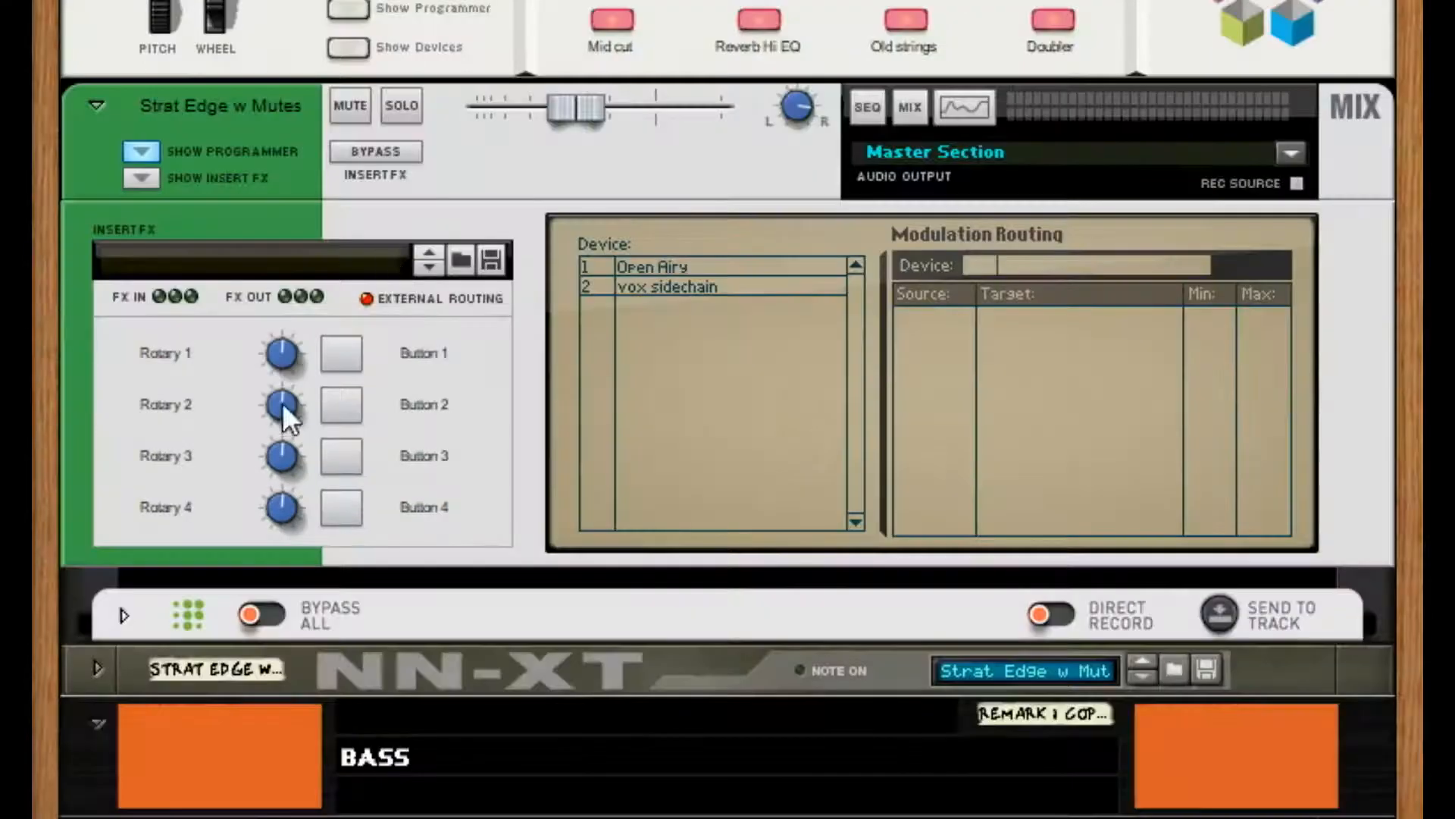
{"action": "scroll", "coordinate": [284, 454], "scroll_direction": "down", "scroll_amount": 2}
{"action": "left_click", "coordinate": [99, 560]}
{"action": "scroll", "coordinate": [409, 314], "scroll_direction": "down", "scroll_amount": 2}
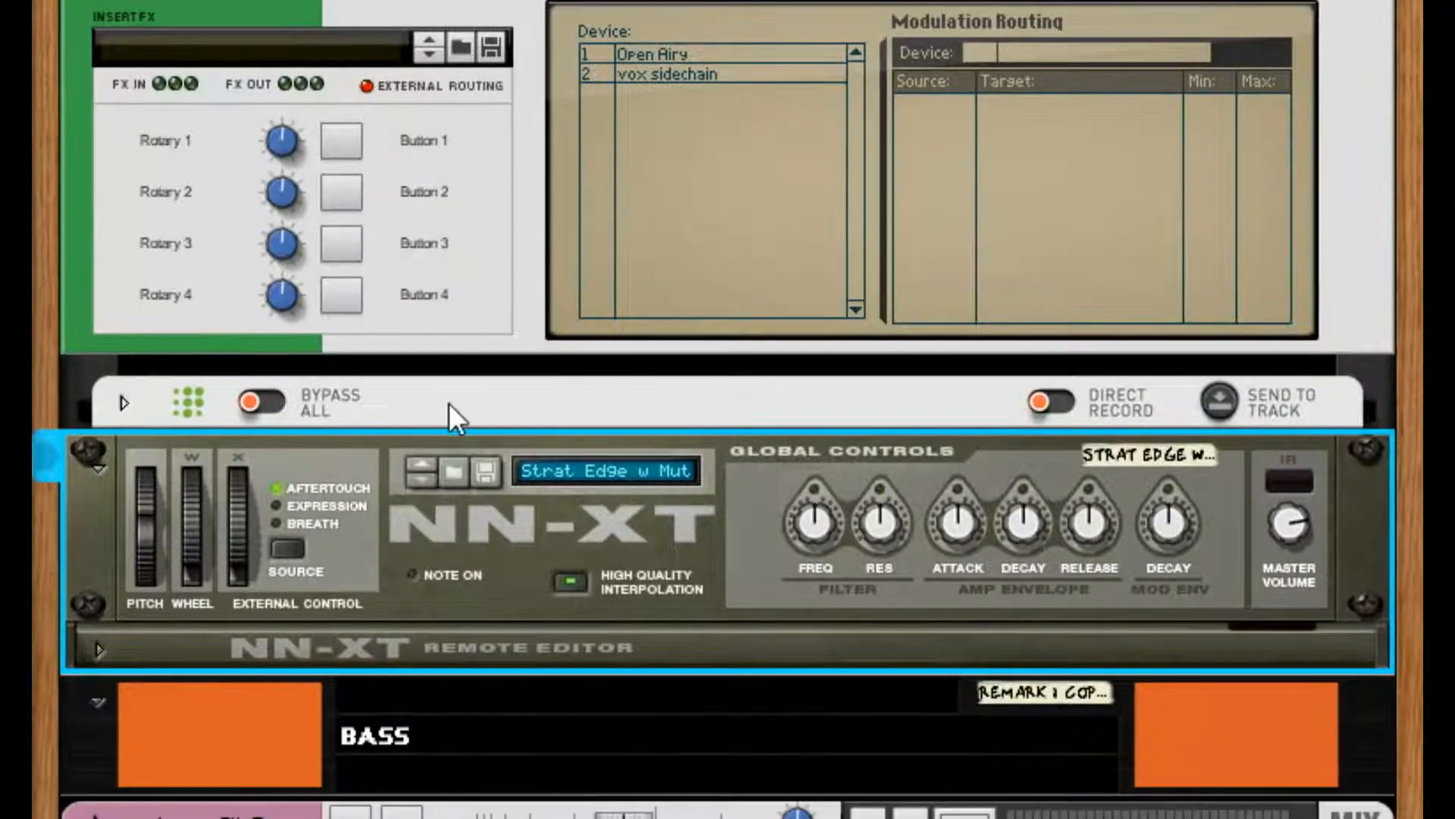
{"action": "left_click", "coordinate": [121, 402]}
{"action": "scroll", "coordinate": [607, 414], "scroll_direction": "down", "scroll_amount": 3}
{"action": "scroll", "coordinate": [762, 284], "scroll_direction": "down", "scroll_amount": 2}
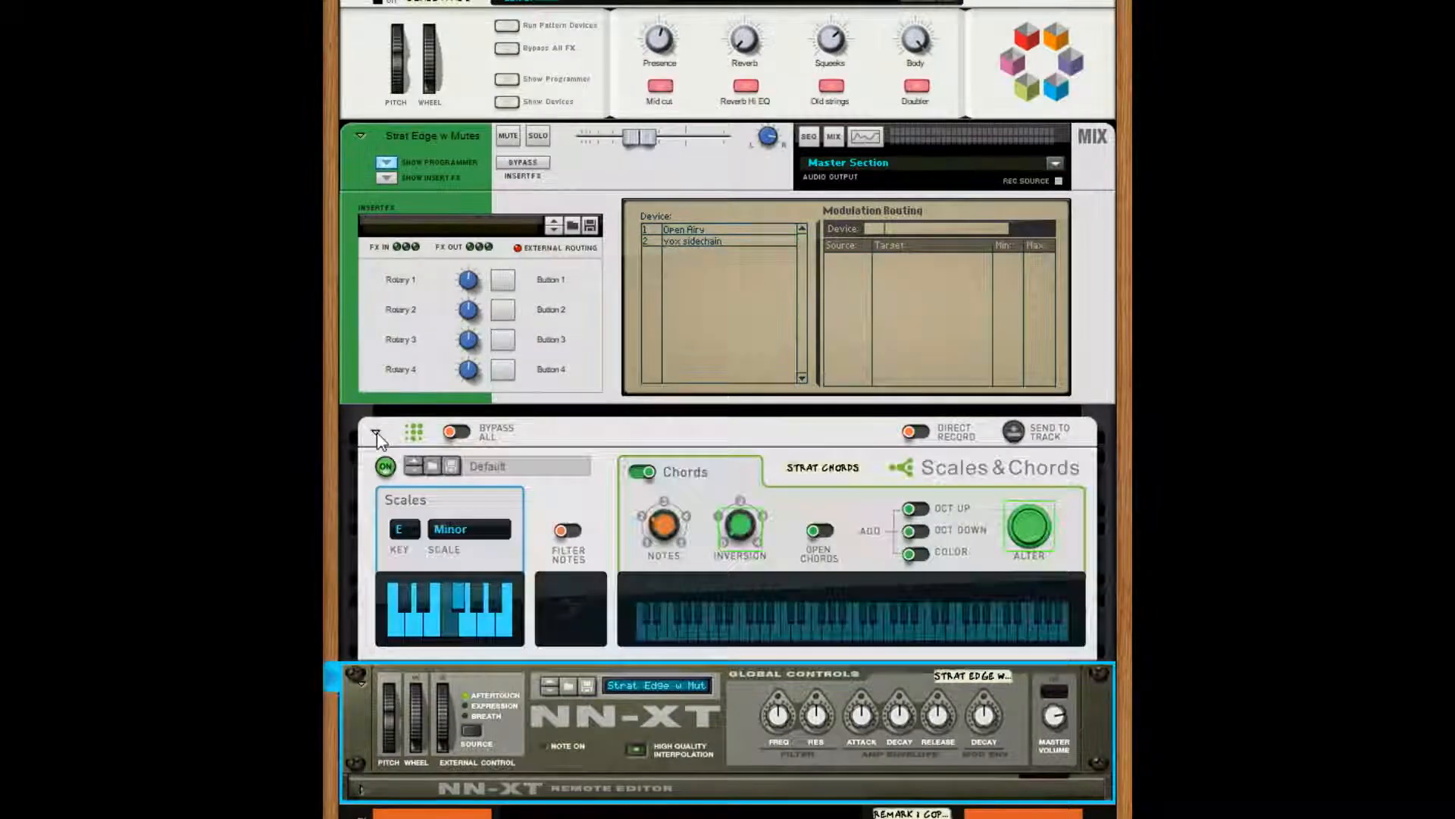
{"action": "left_click", "coordinate": [375, 433]}
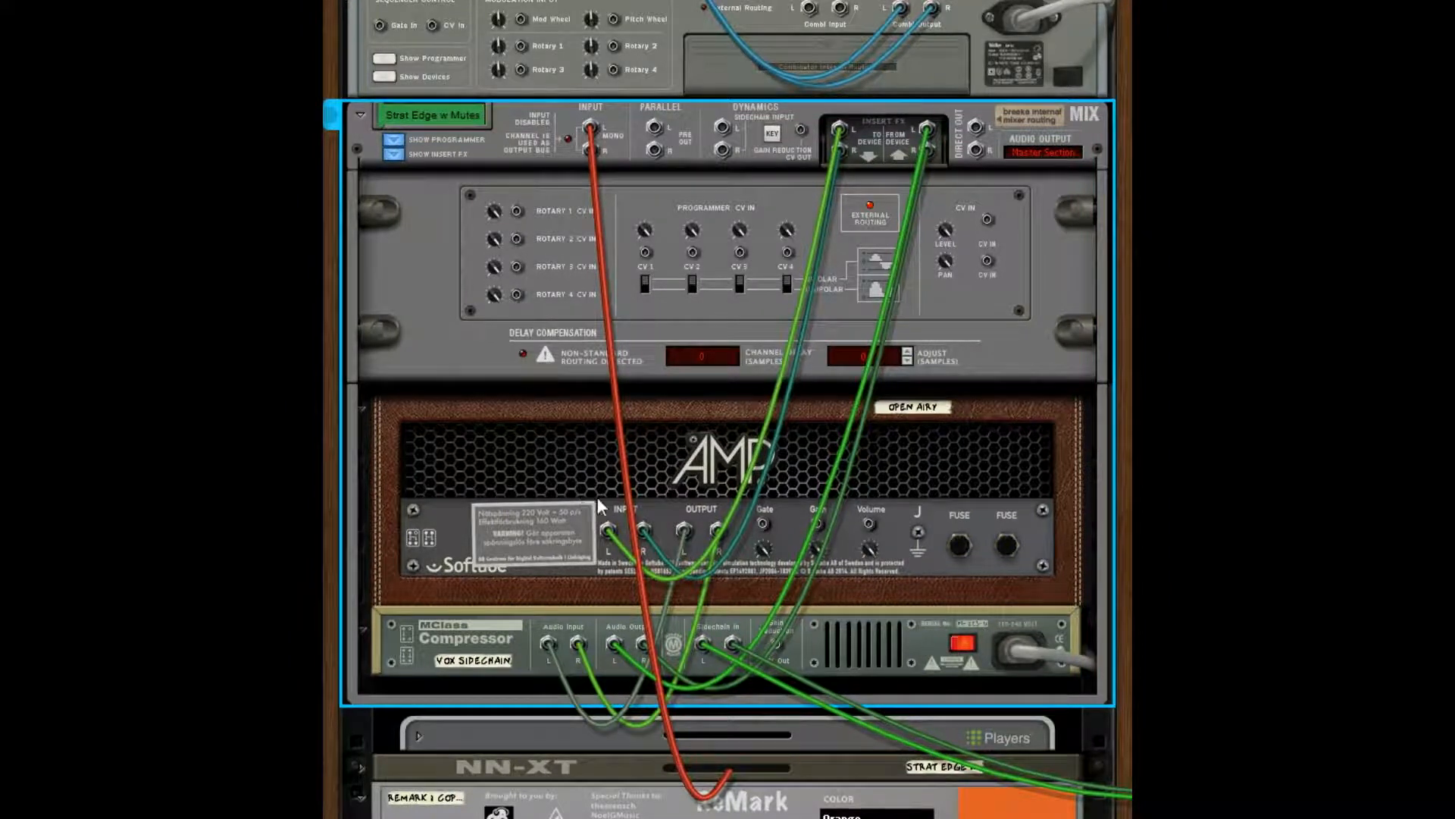
Examine the front settings and rear cabling of the Open Airy amp and VOX SIDECHAIN compressor in Strat Edge w Mutes' insert effects.
{"action": "key", "text": "Tab"}
{"action": "left_click", "coordinate": [479, 482]}
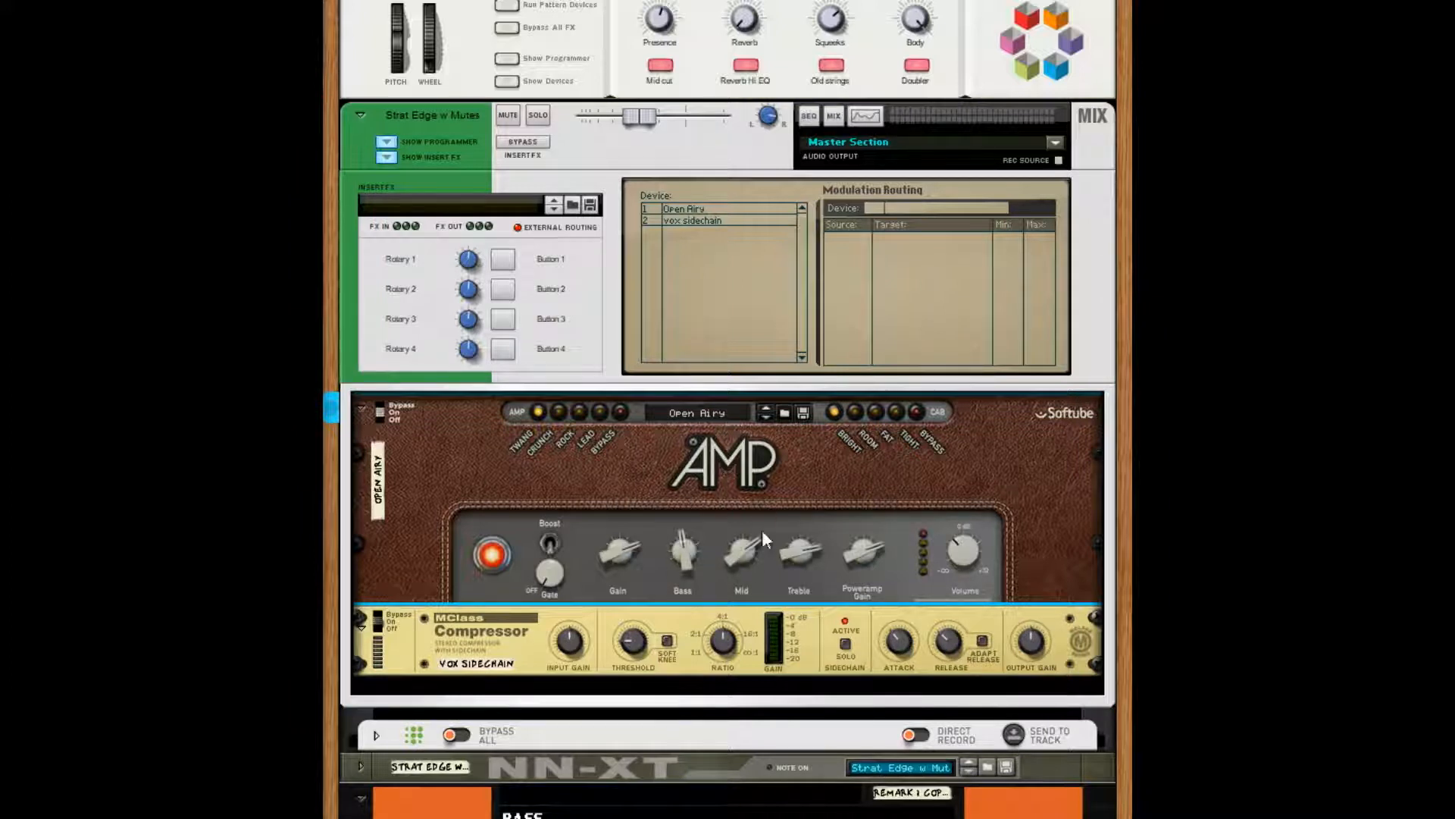
{"action": "key", "text": "Tab"}
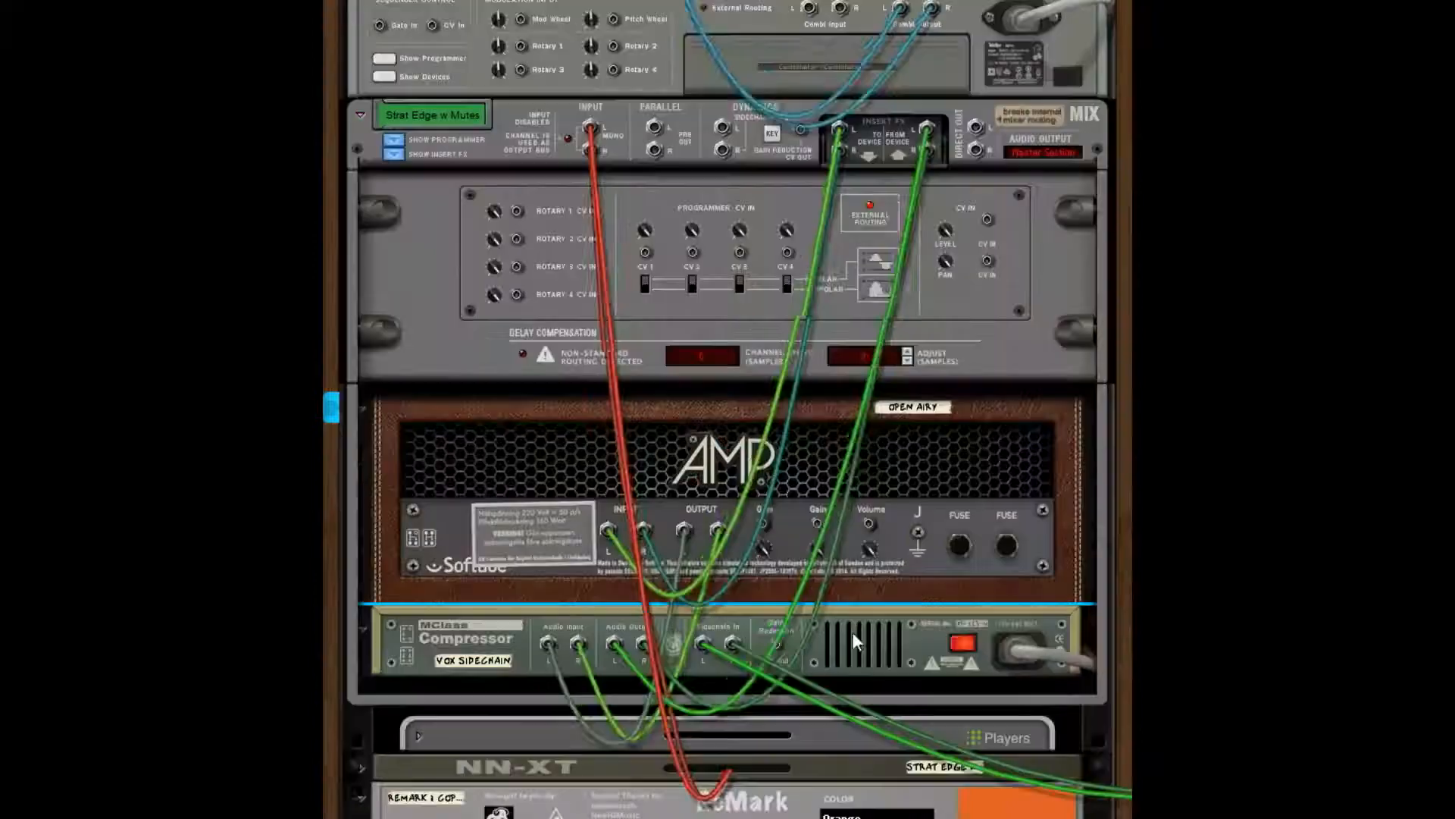
{"action": "key", "text": "Tab"}
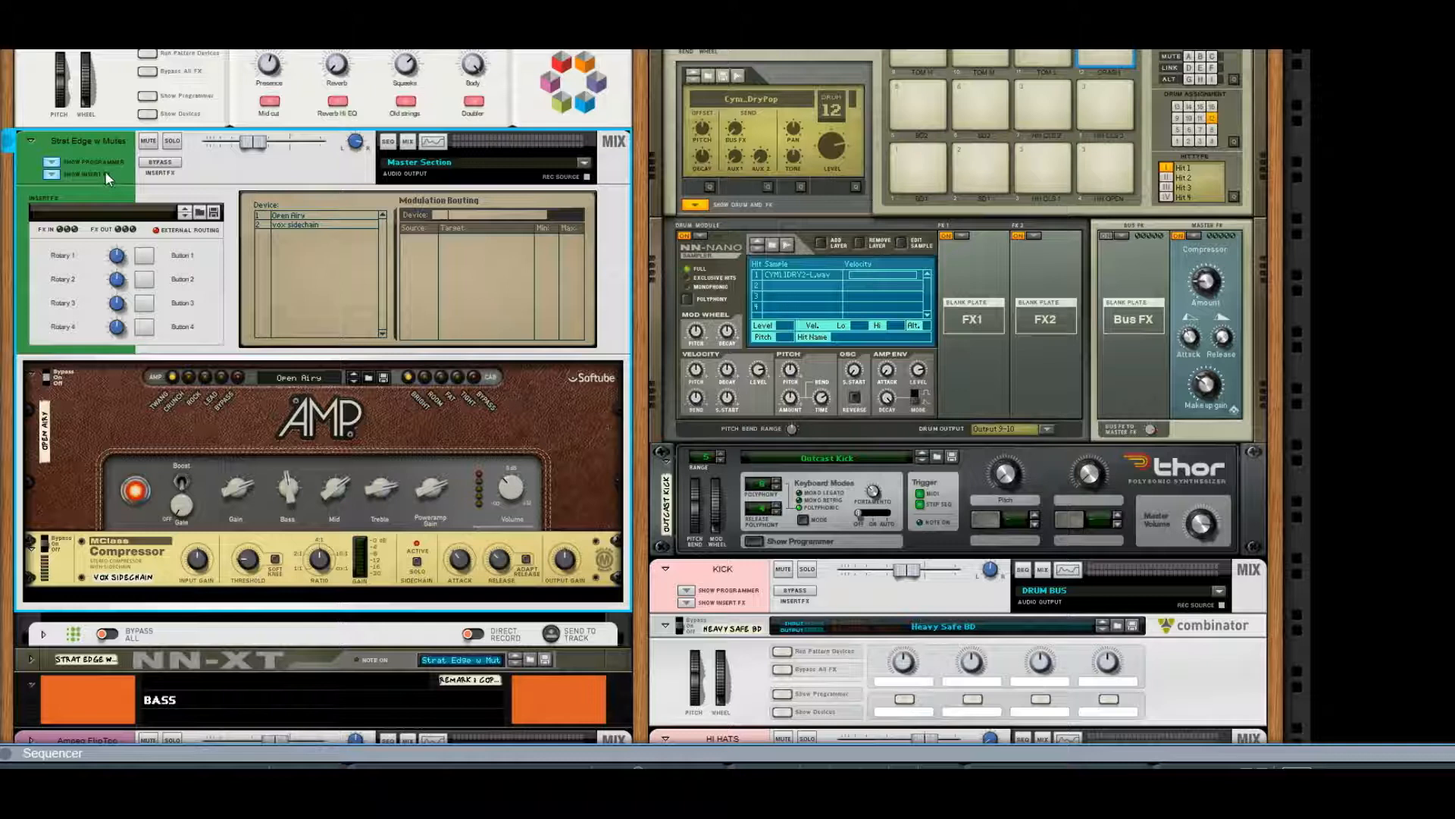
Open the Spectrum EQ window and view the EQ of the KICK, HI HATS, TOMS and CABASA channels in turn.
{"action": "key", "text": "F2"}
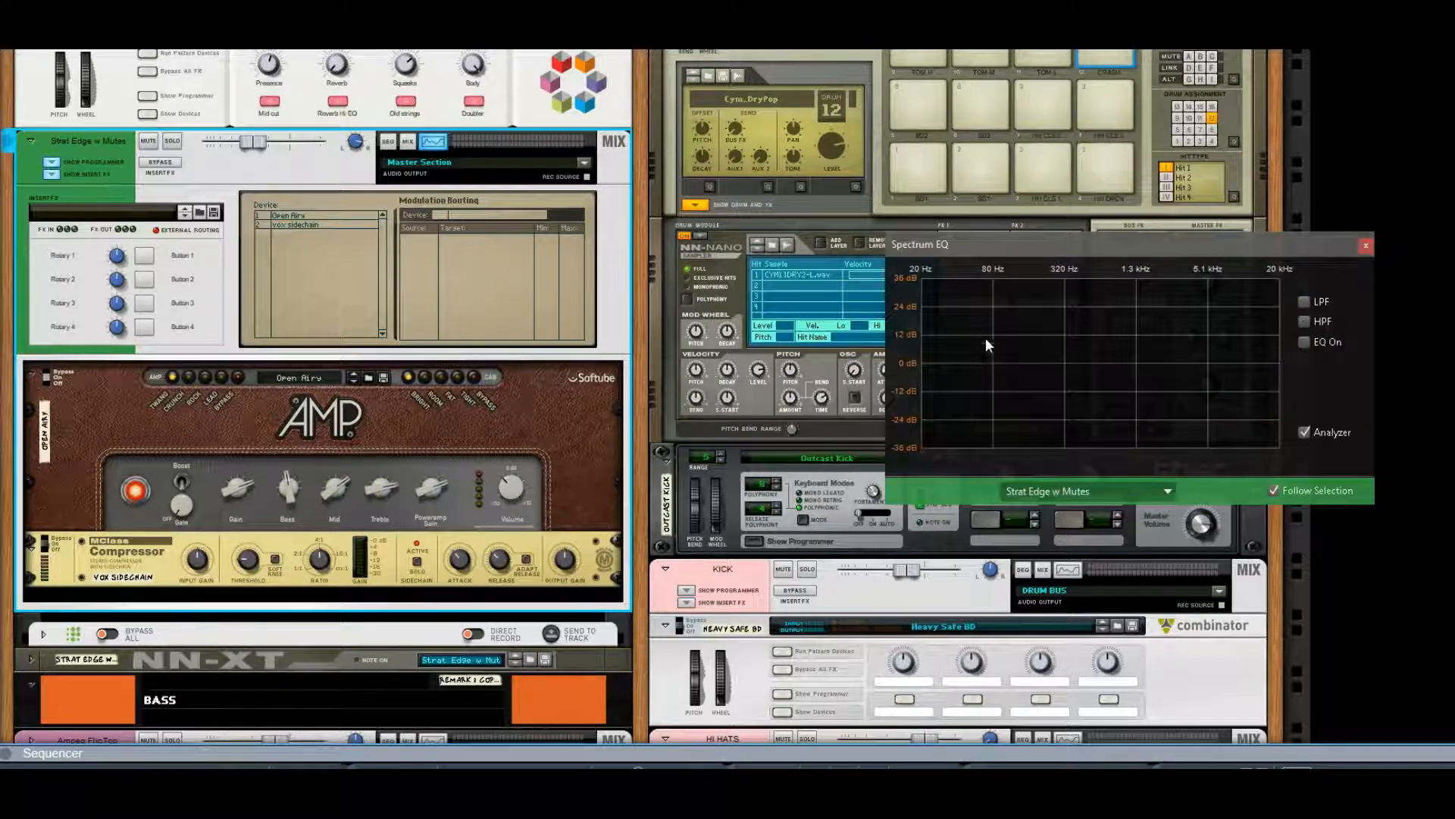
{"action": "left_click", "coordinate": [1067, 493]}
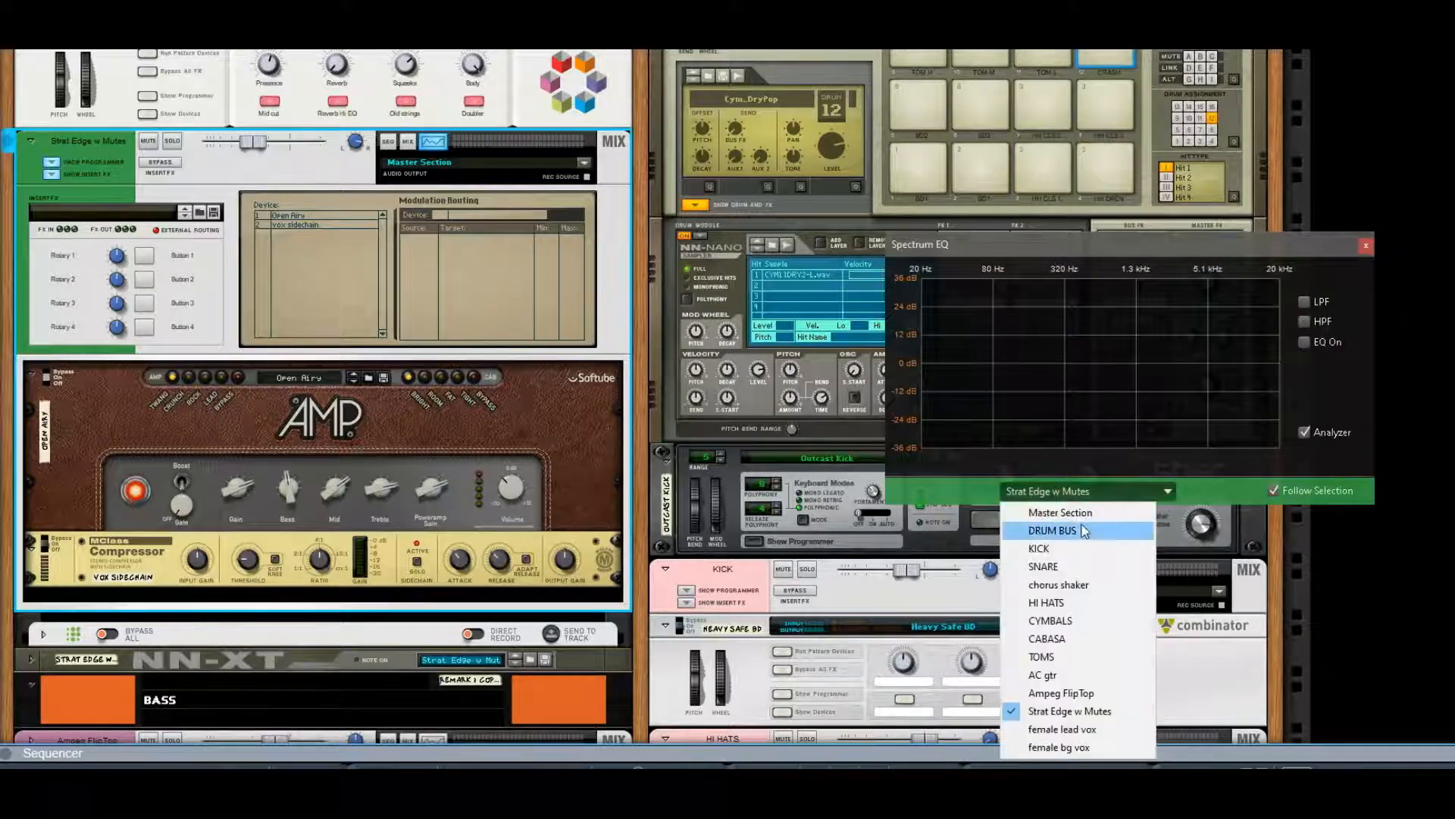
{"action": "left_click", "coordinate": [1202, 488]}
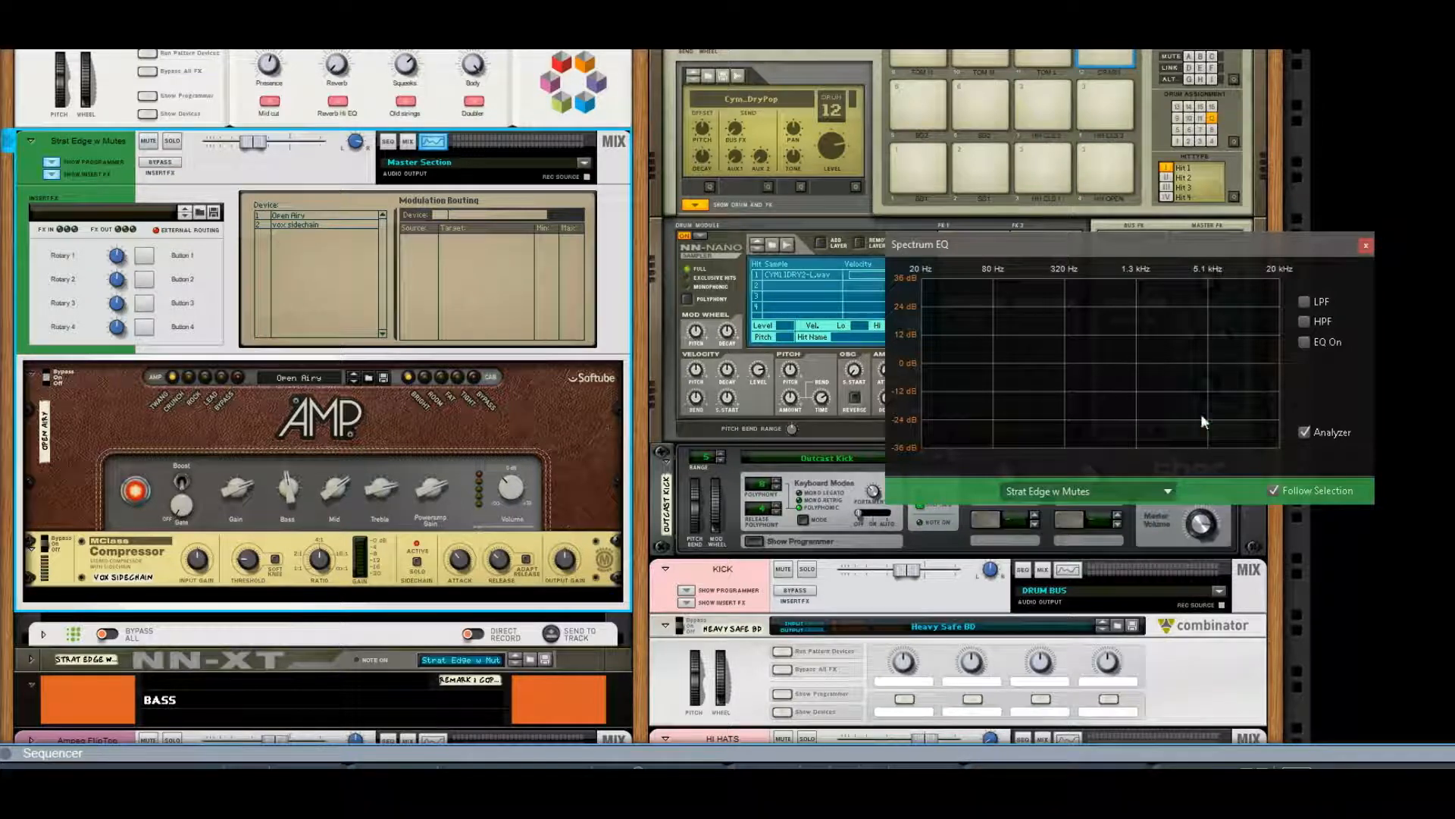
{"action": "left_click", "coordinate": [1134, 493]}
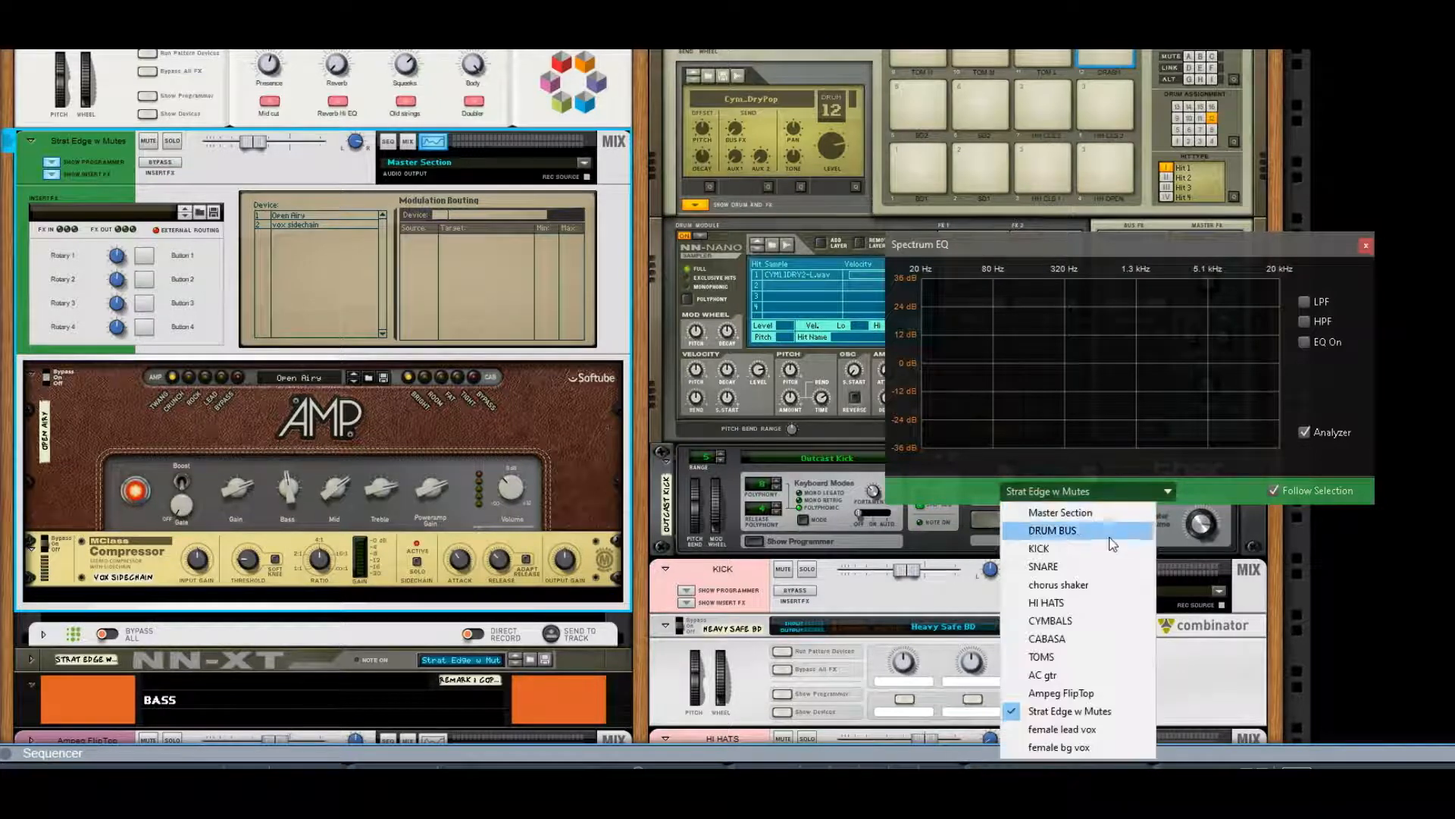
{"action": "left_click", "coordinate": [1114, 546]}
{"action": "left_click", "coordinate": [1109, 491]}
{"action": "left_click", "coordinate": [1103, 601]}
{"action": "left_click", "coordinate": [1109, 493]}
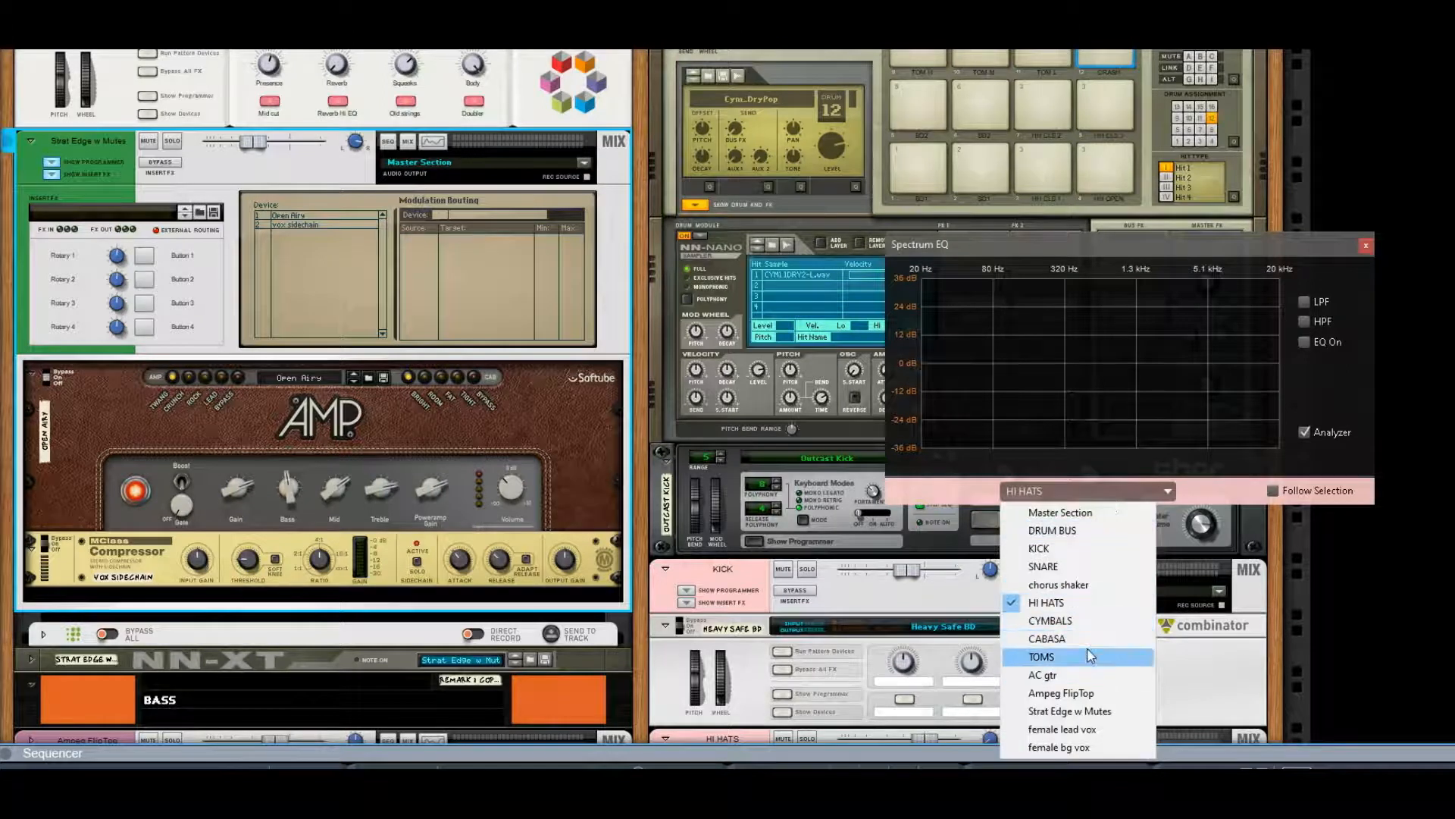
{"action": "left_click", "coordinate": [1044, 656]}
{"action": "left_click", "coordinate": [1092, 491]}
{"action": "left_click", "coordinate": [1079, 639]}
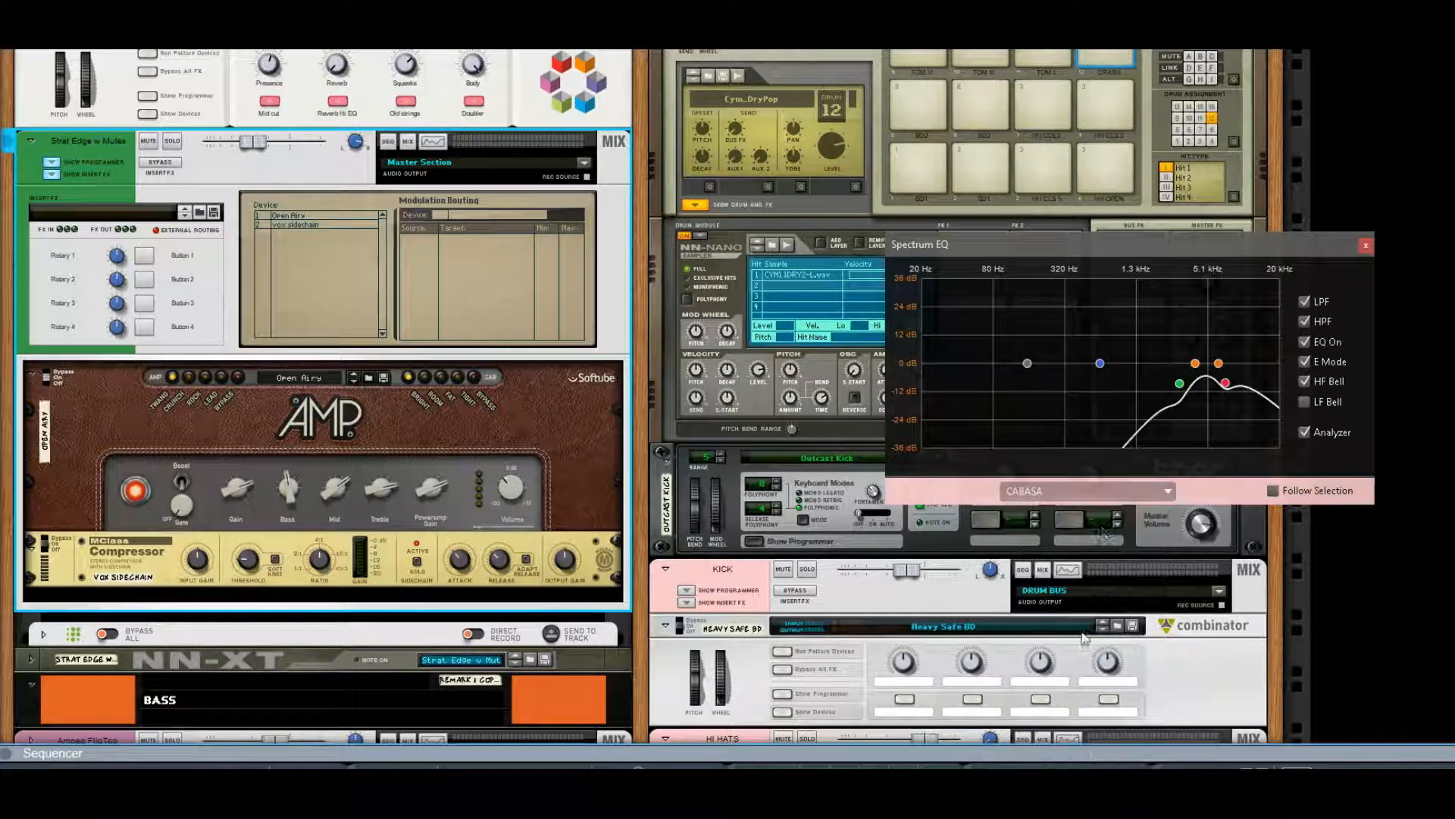
View the EQ of Ampeg FlipTop, Strat Edge w Mutes, female lead vox and female bg vox, and close the Spectrum EQ window.
{"action": "left_click", "coordinate": [1129, 494]}
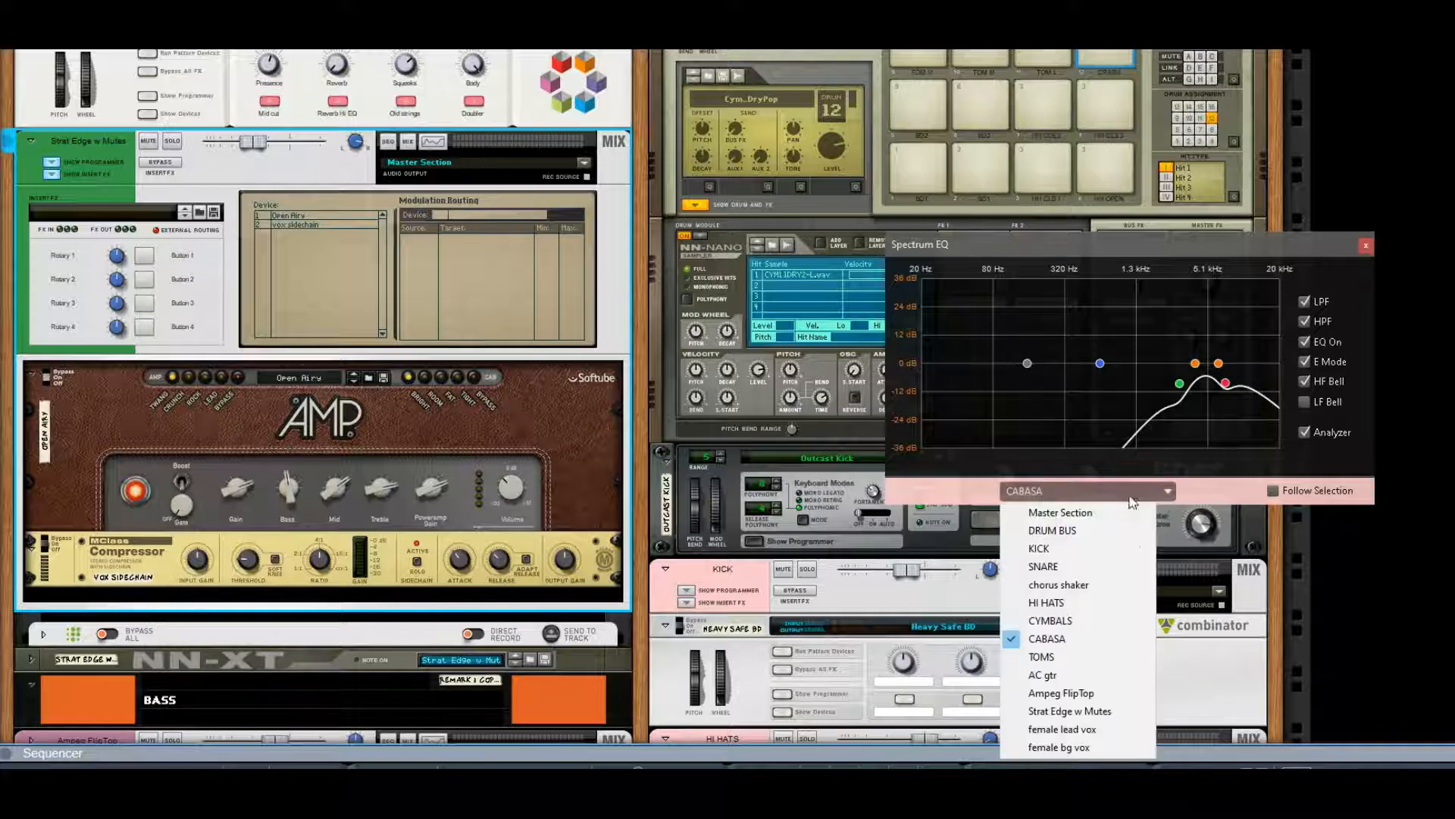
{"action": "left_click", "coordinate": [1111, 694]}
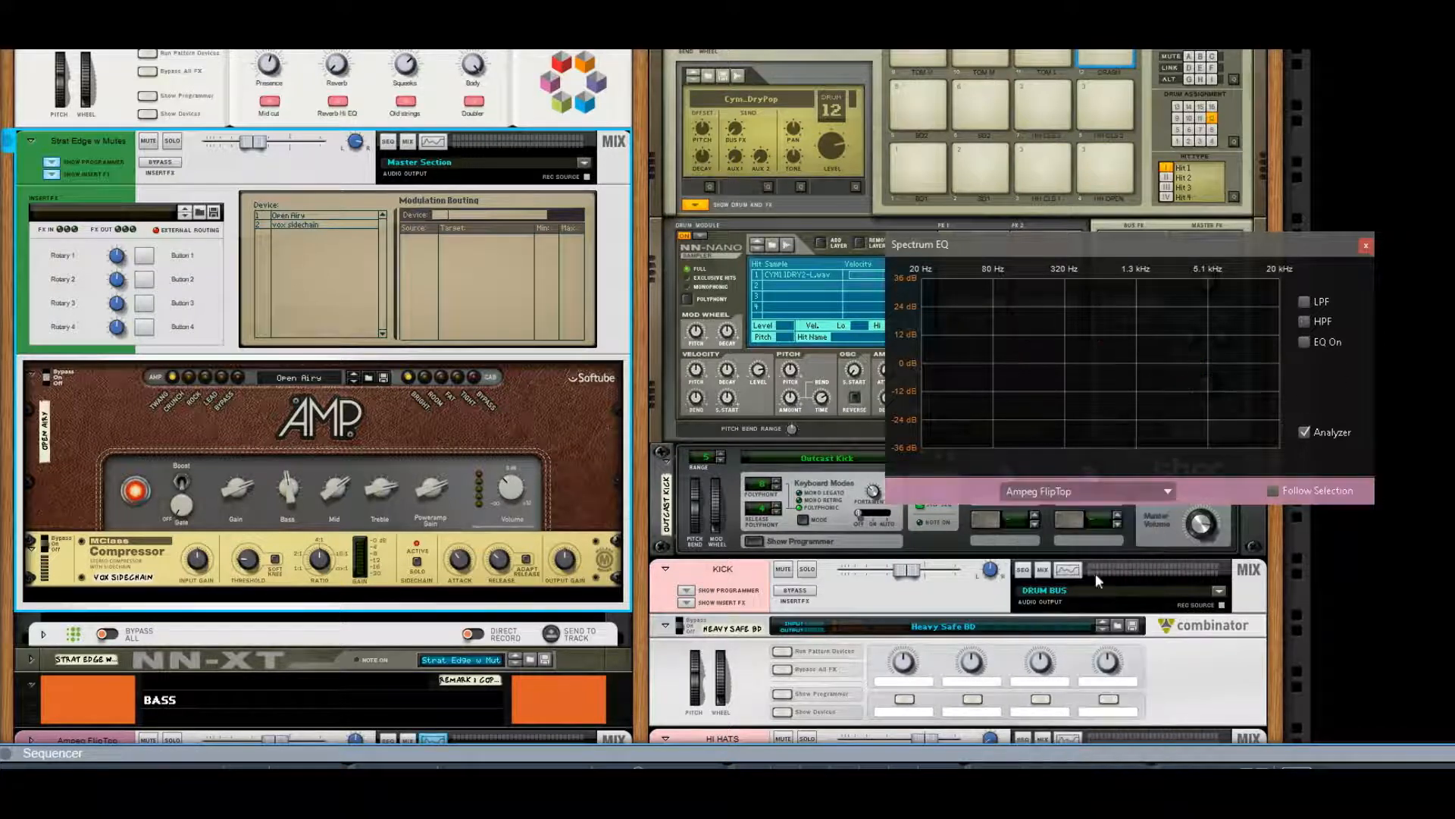
{"action": "left_click", "coordinate": [1088, 500]}
{"action": "left_click", "coordinate": [1077, 703]}
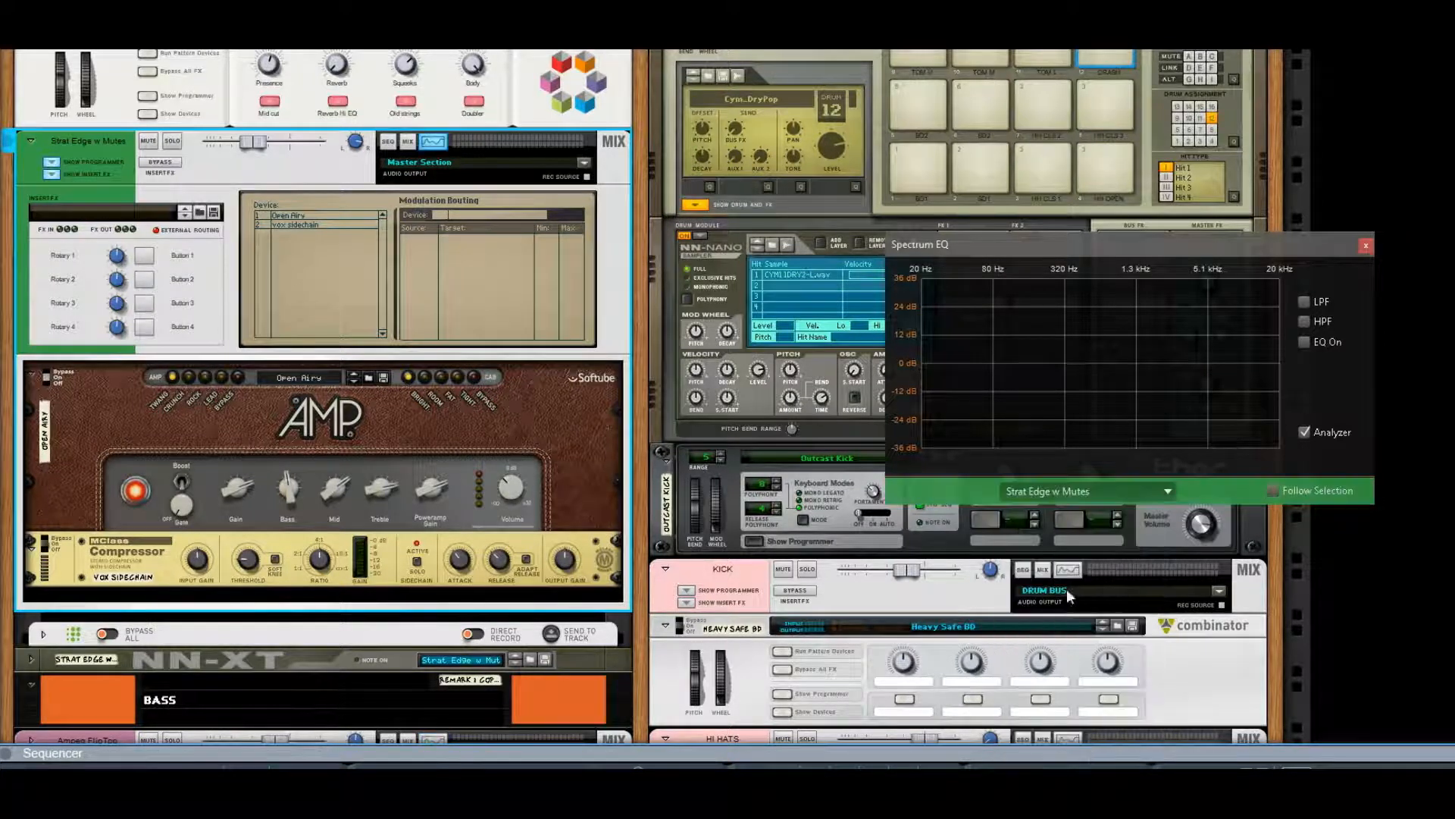
{"action": "left_click", "coordinate": [1070, 497]}
{"action": "left_click", "coordinate": [1076, 728]}
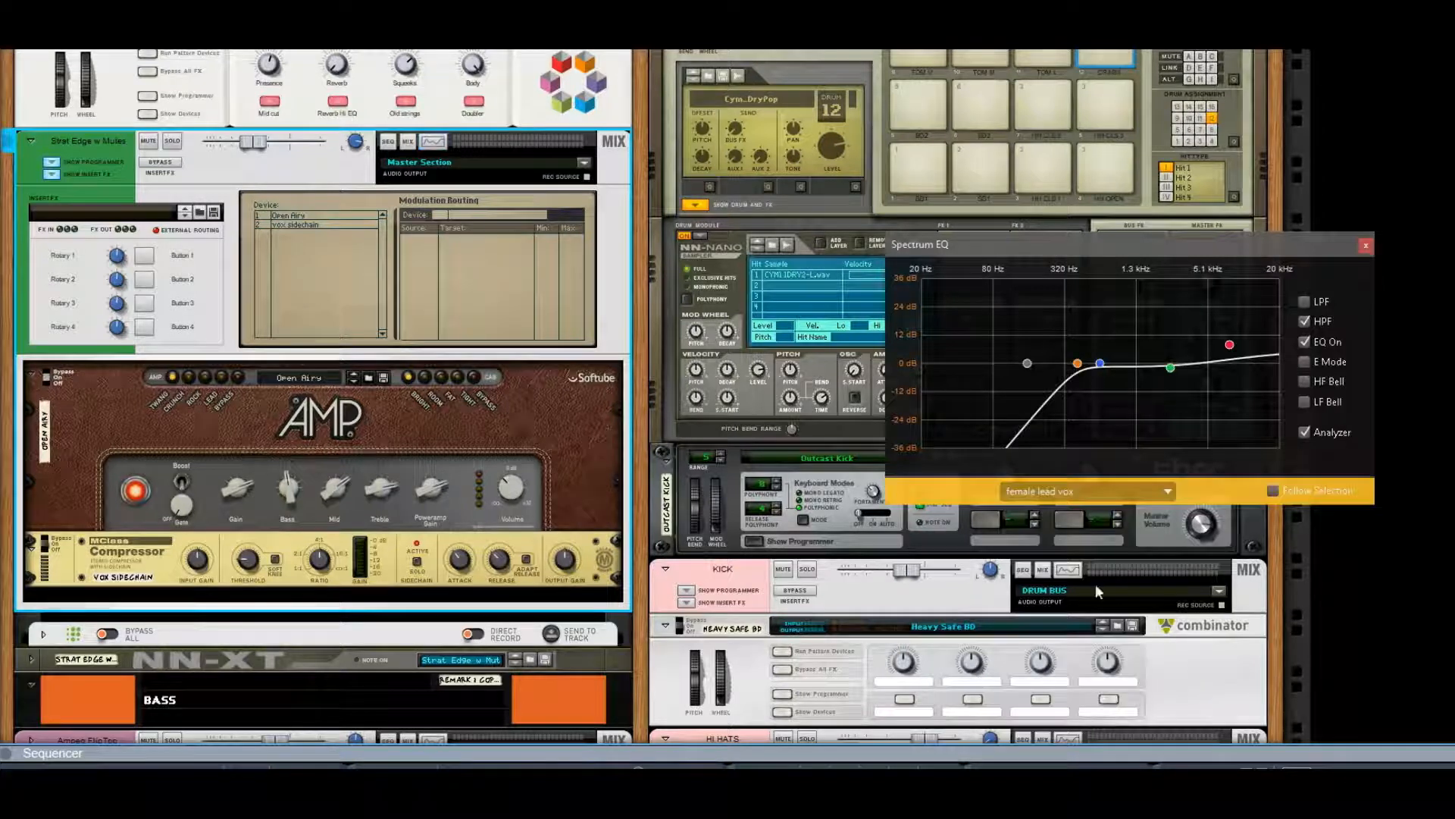
{"action": "left_click", "coordinate": [1101, 494]}
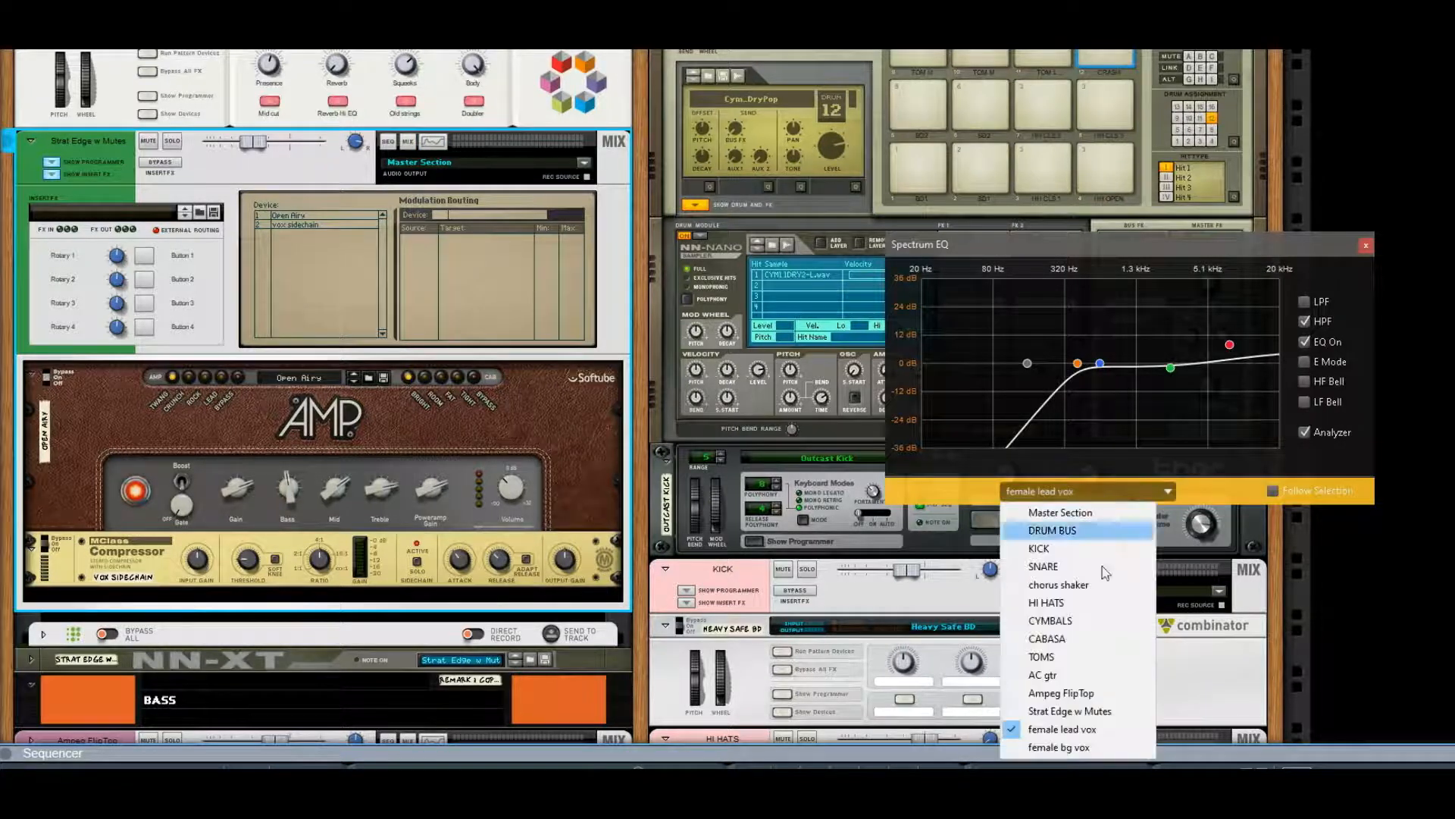
{"action": "left_click", "coordinate": [1091, 749]}
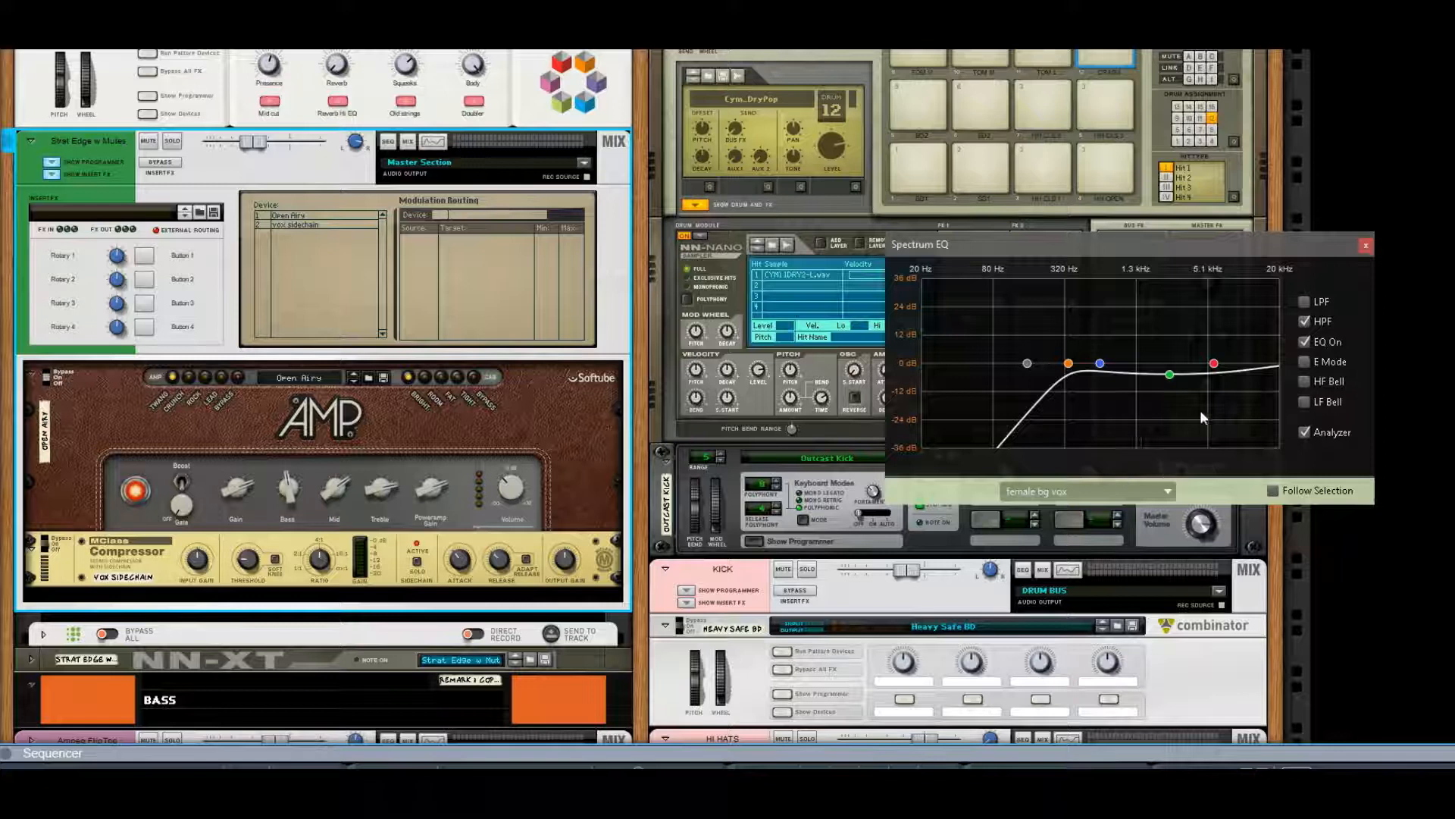
{"action": "left_click", "coordinate": [1366, 245]}
Fold the AC gtr channel, the Class A Acoustic Combinator and the Strat Edge w Mutes channel in the GUITARS section.
{"action": "scroll", "coordinate": [464, 115], "scroll_direction": "up", "scroll_amount": 2}
{"action": "scroll", "coordinate": [460, 114], "scroll_direction": "up", "scroll_amount": 7}
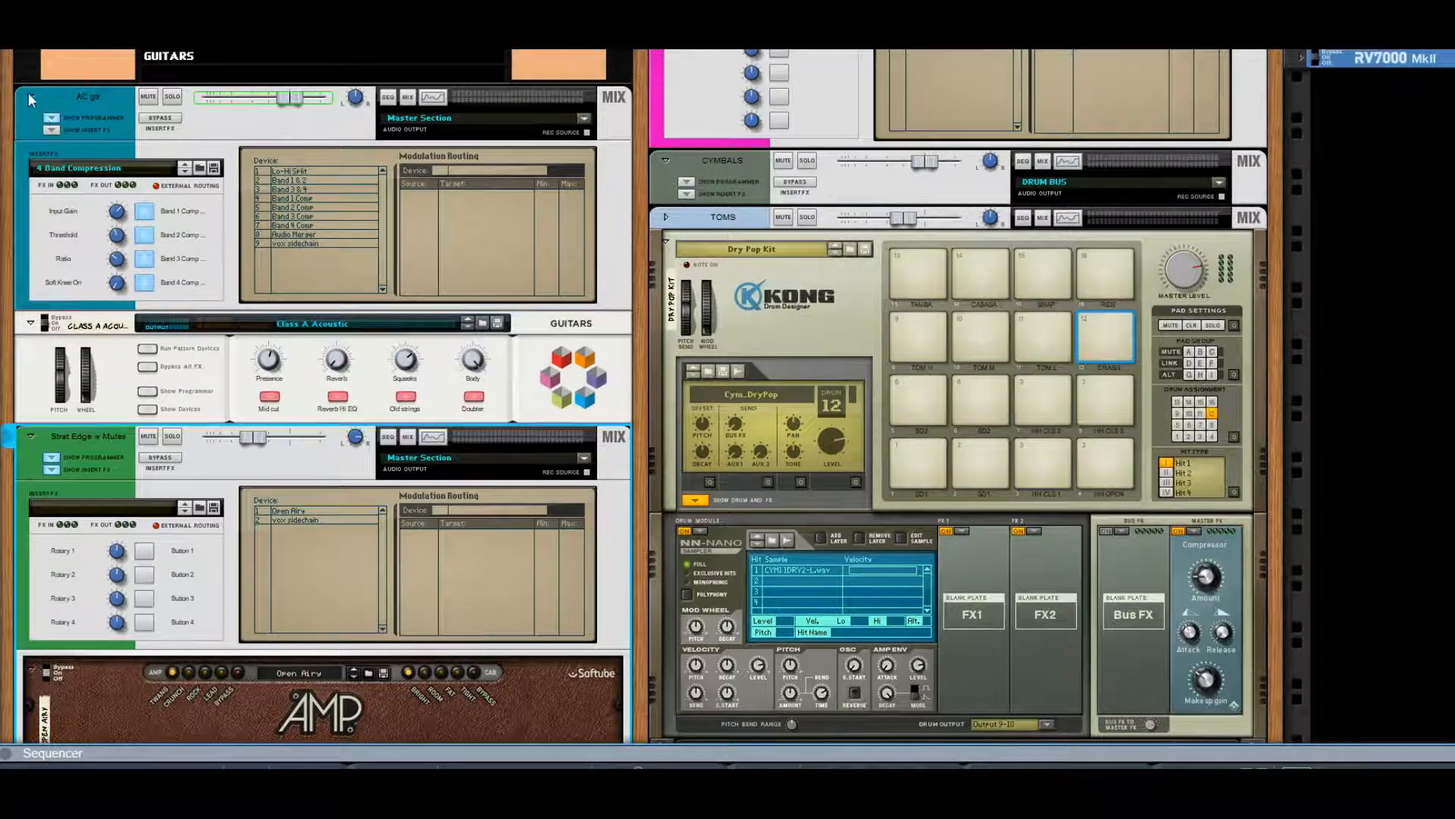
{"action": "left_click", "coordinate": [31, 96]}
{"action": "left_click", "coordinate": [31, 120]}
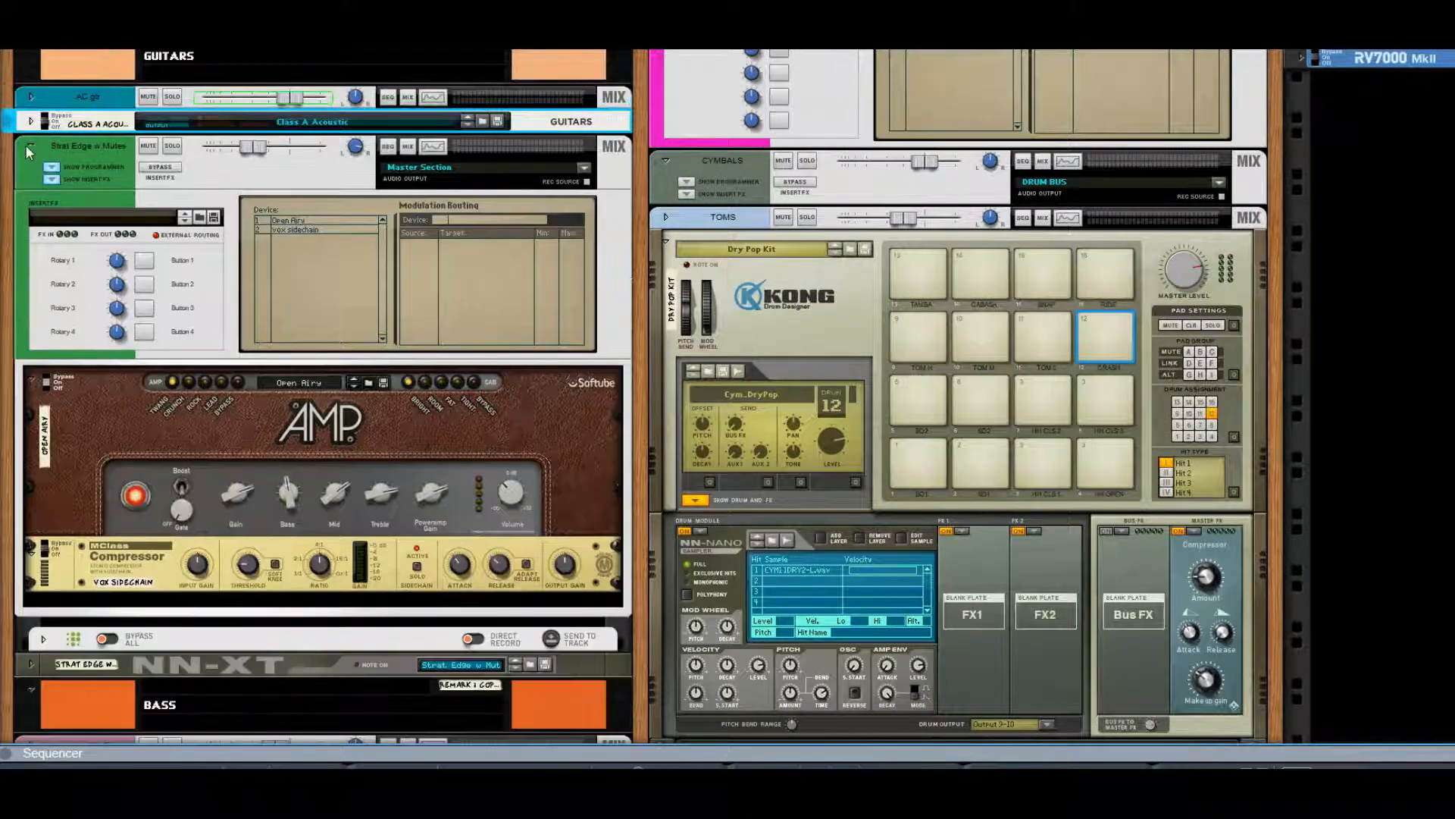
{"action": "left_click", "coordinate": [31, 145]}
Unfold the Ampeg FlipTop Combinator and its mix channel, show the channel's insert effects, and check the bass cabling on the rear.
{"action": "left_click", "coordinate": [30, 309]}
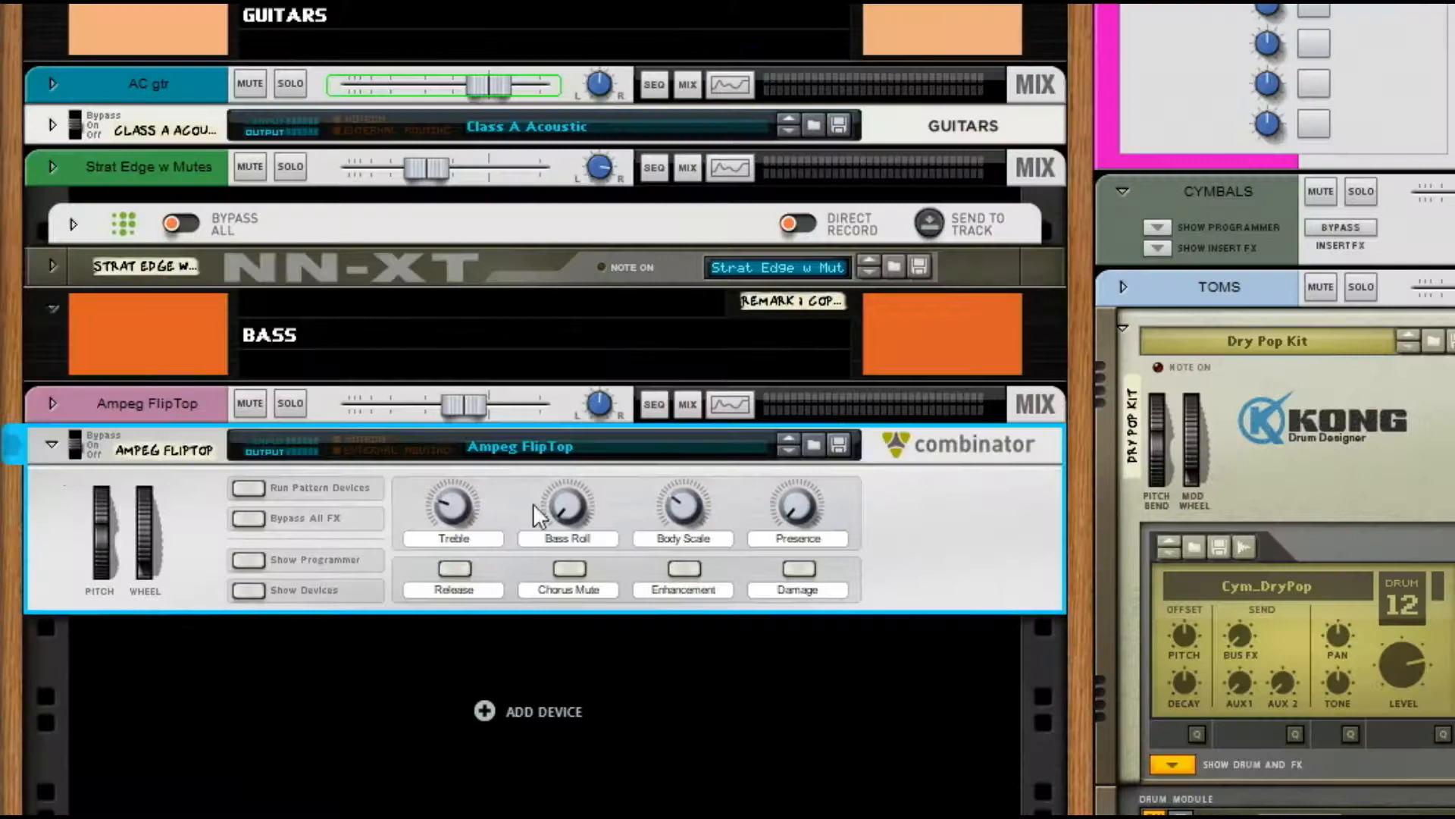
{"action": "key", "text": "Tab"}
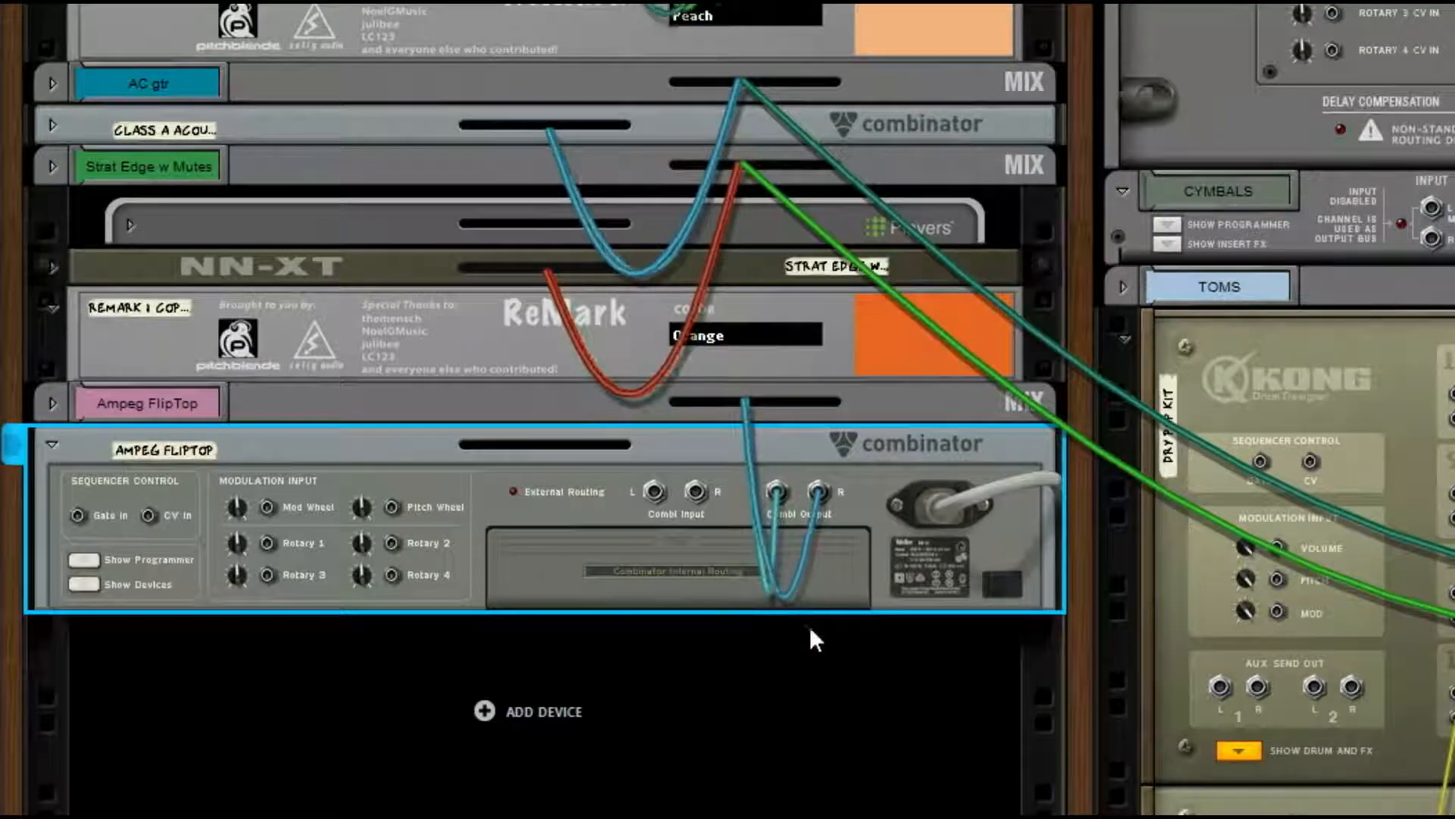
{"action": "key", "text": "Tab"}
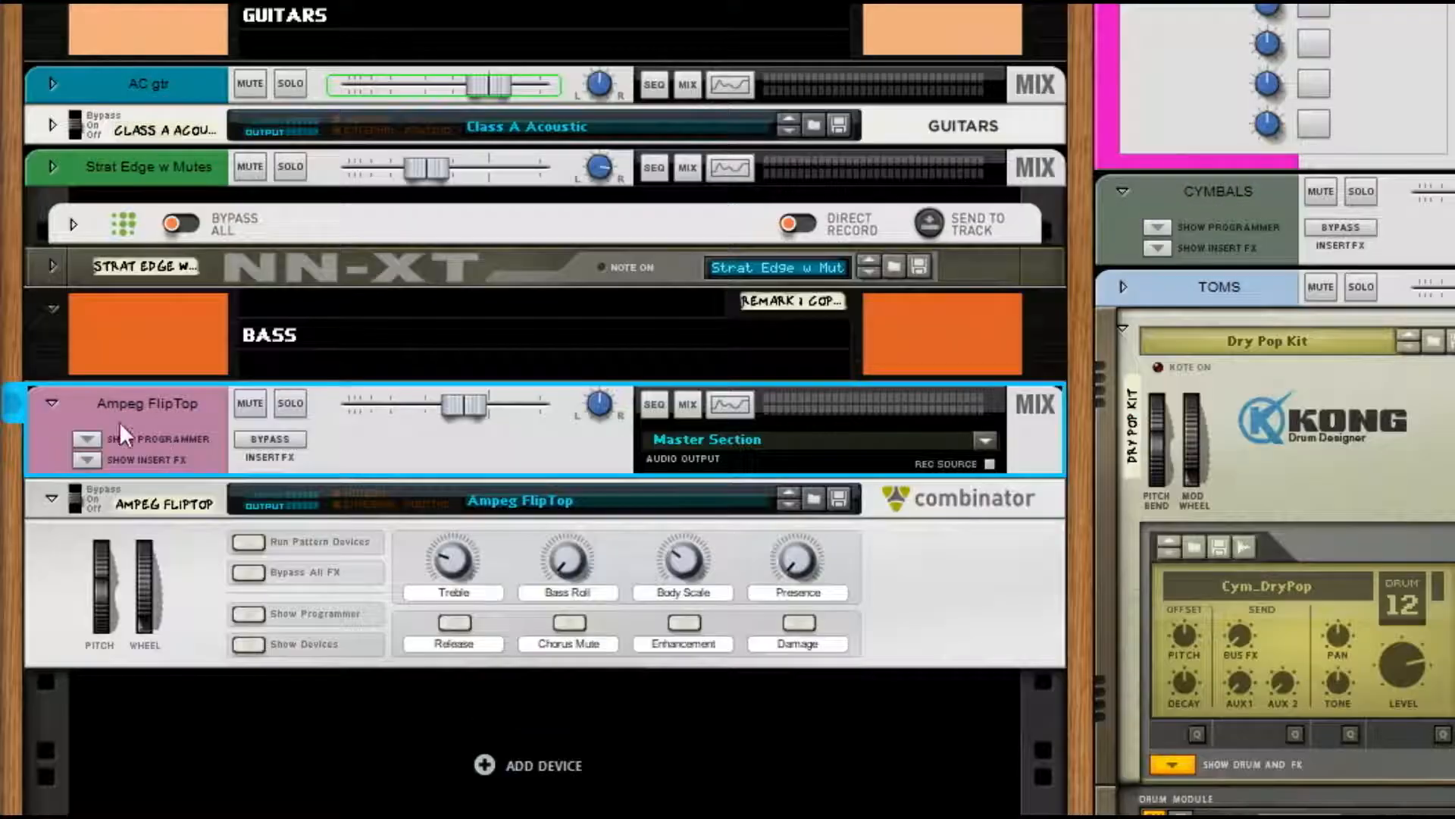
{"action": "left_click", "coordinate": [87, 459]}
{"action": "key", "text": "Tab"}
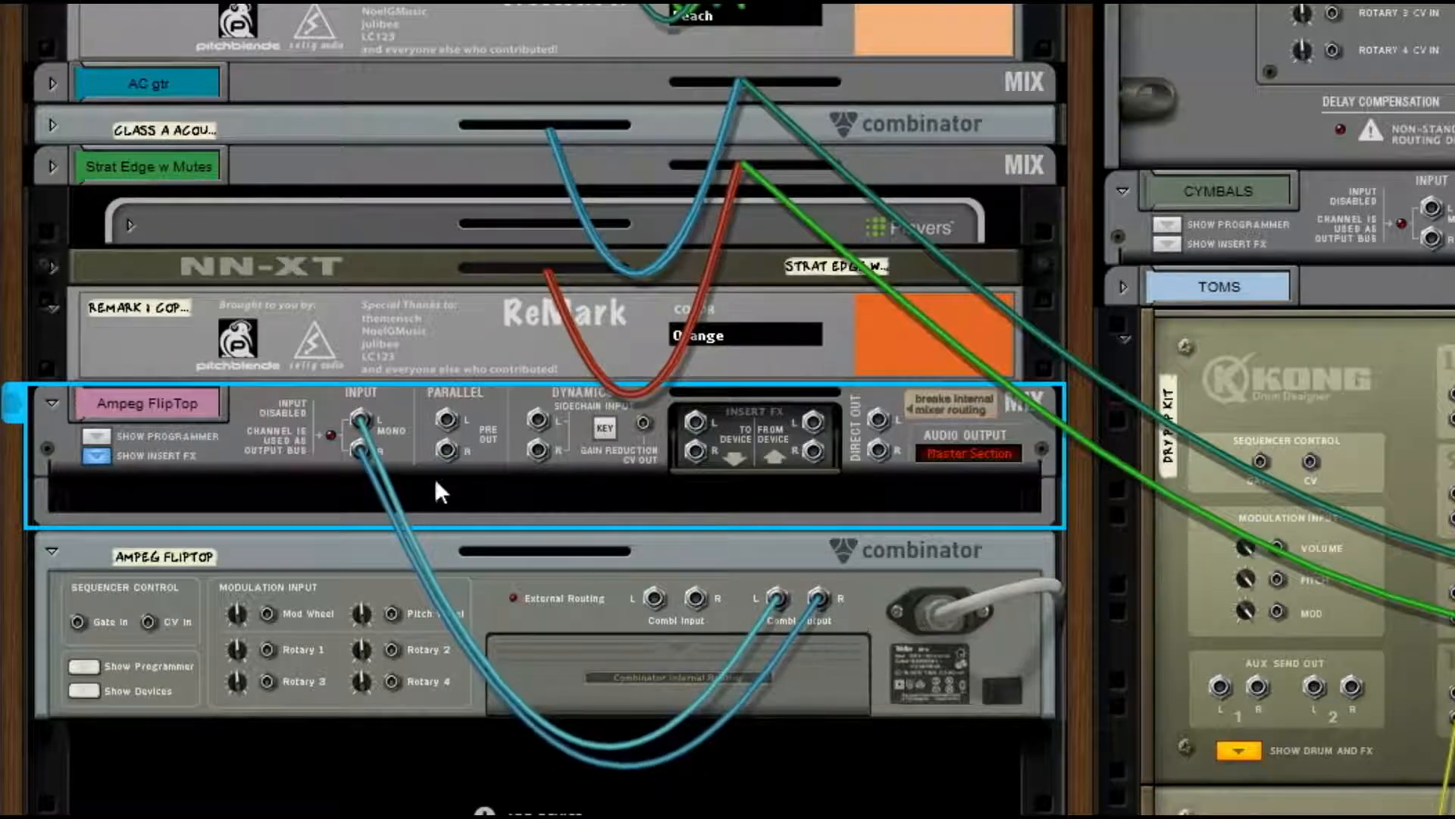
{"action": "key", "text": "Tab"}
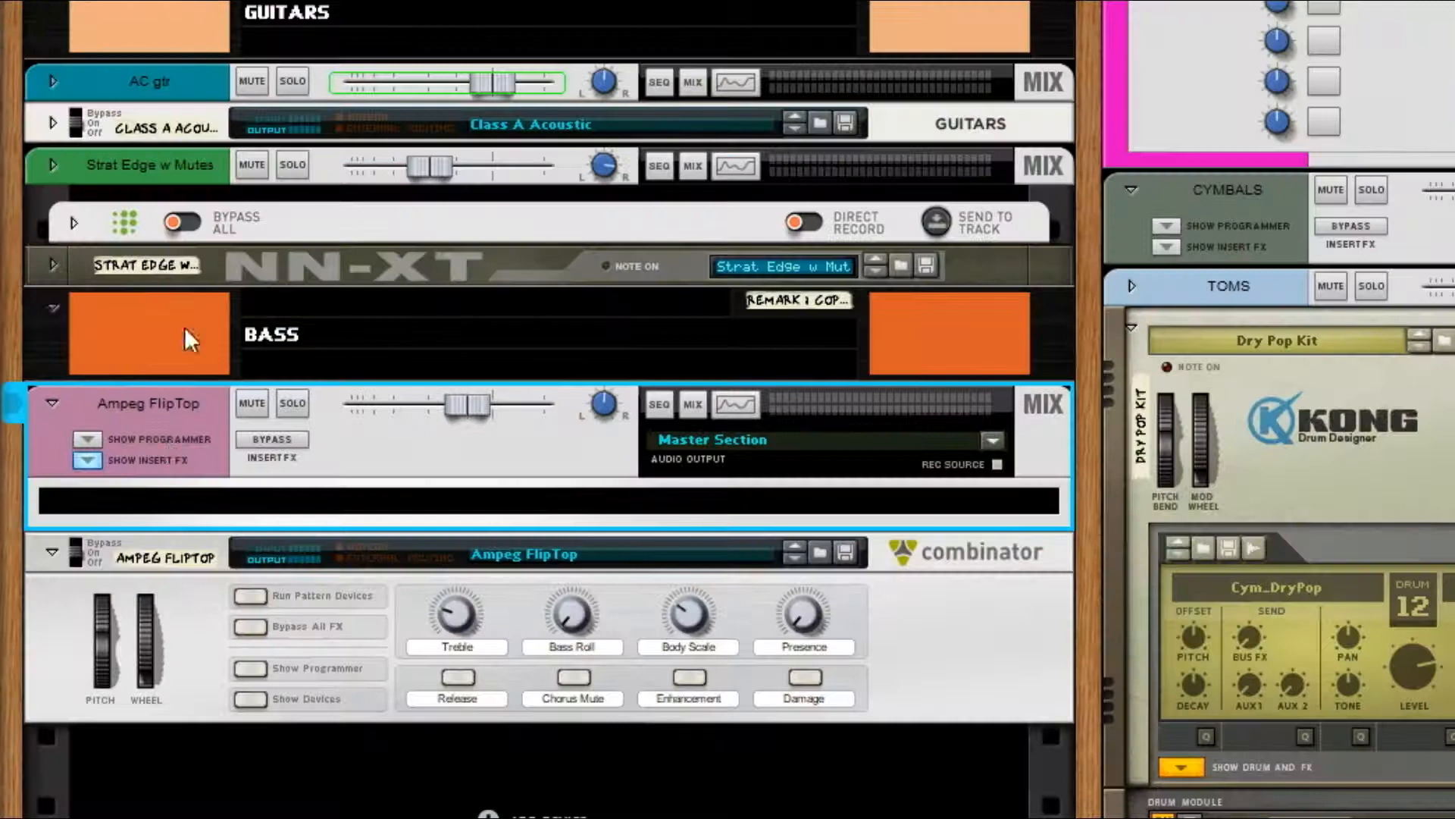
Unfold the Strat Edge NN-XT and check its audio output cabling on the rear before returning to the front.
{"action": "left_click", "coordinate": [184, 270]}
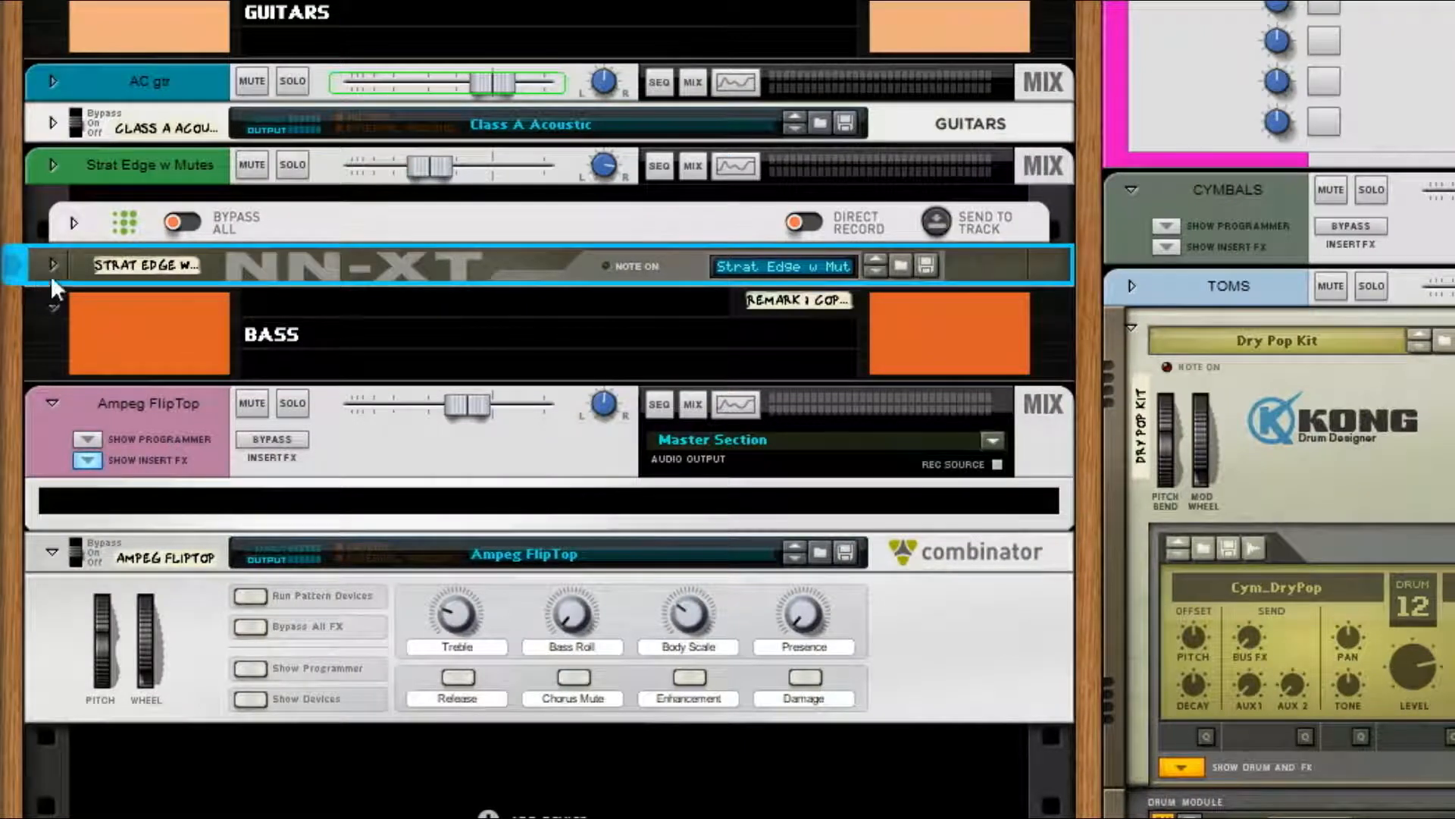
{"action": "left_click", "coordinate": [53, 264]}
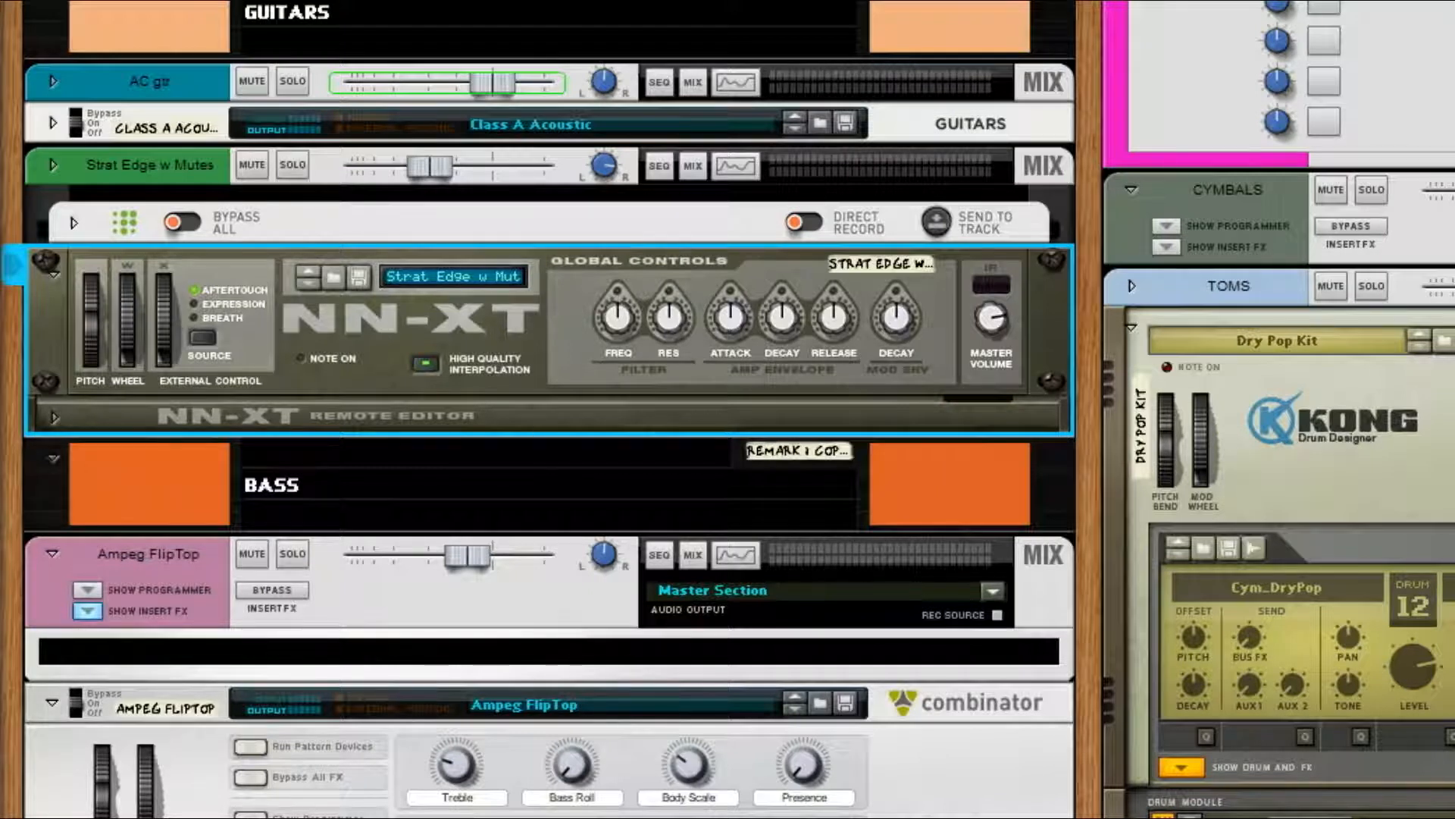
{"action": "key", "text": "Tab"}
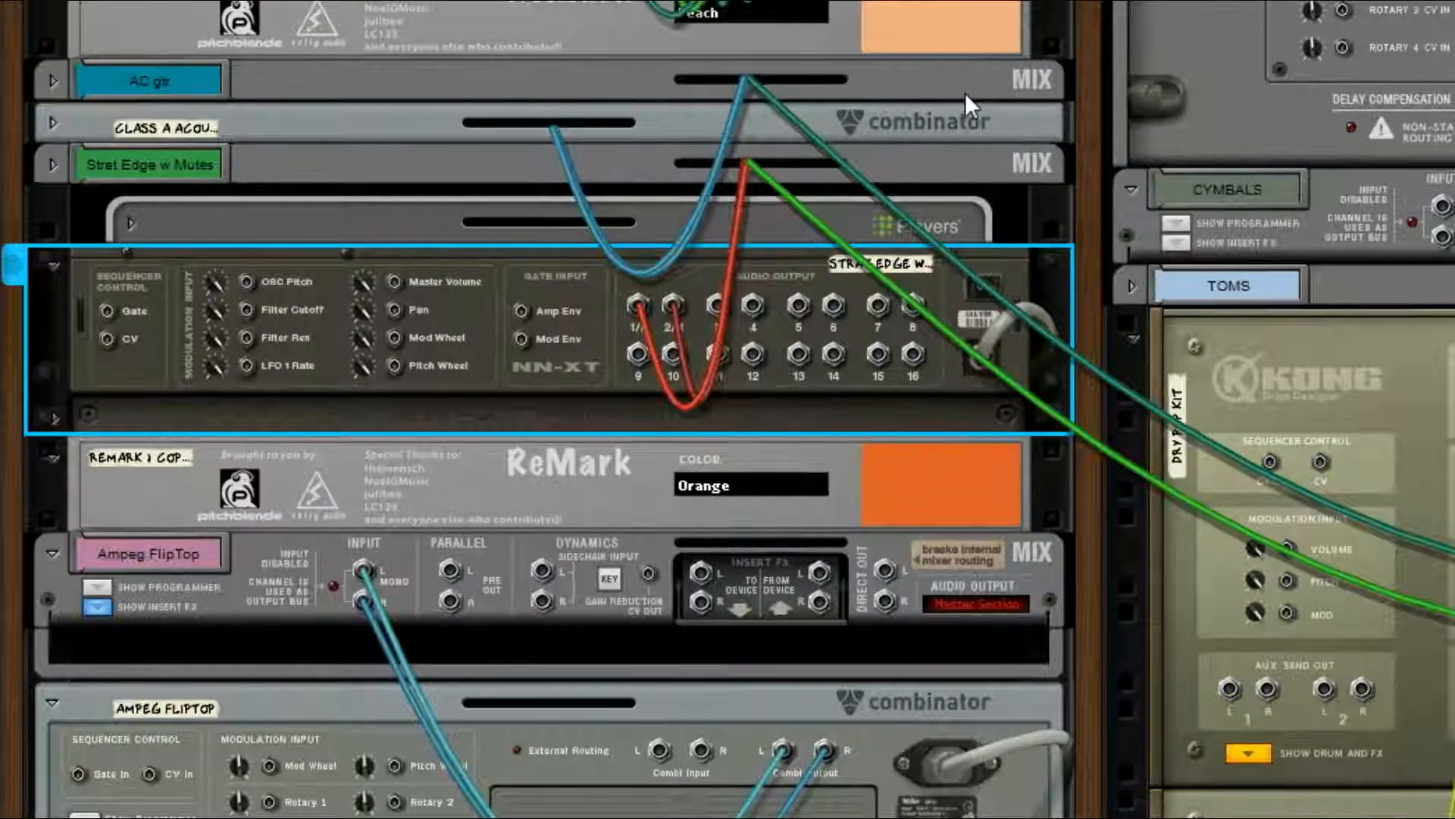
{"action": "key", "text": "Tab"}
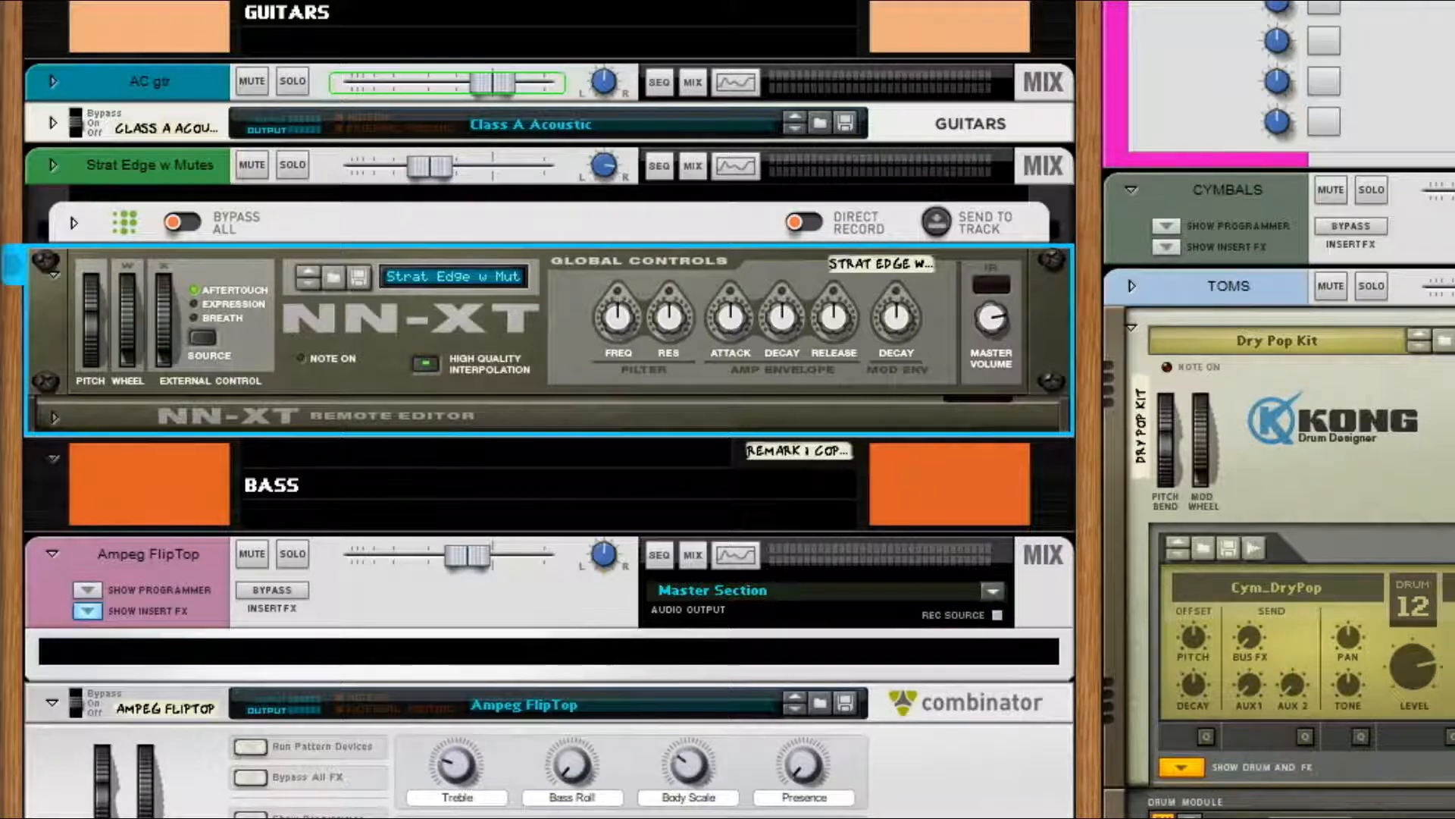
Show and enlarge the Sequencer, and turn off solo on the Strat Edge w Mutes track.
{"action": "key", "text": "F7"}
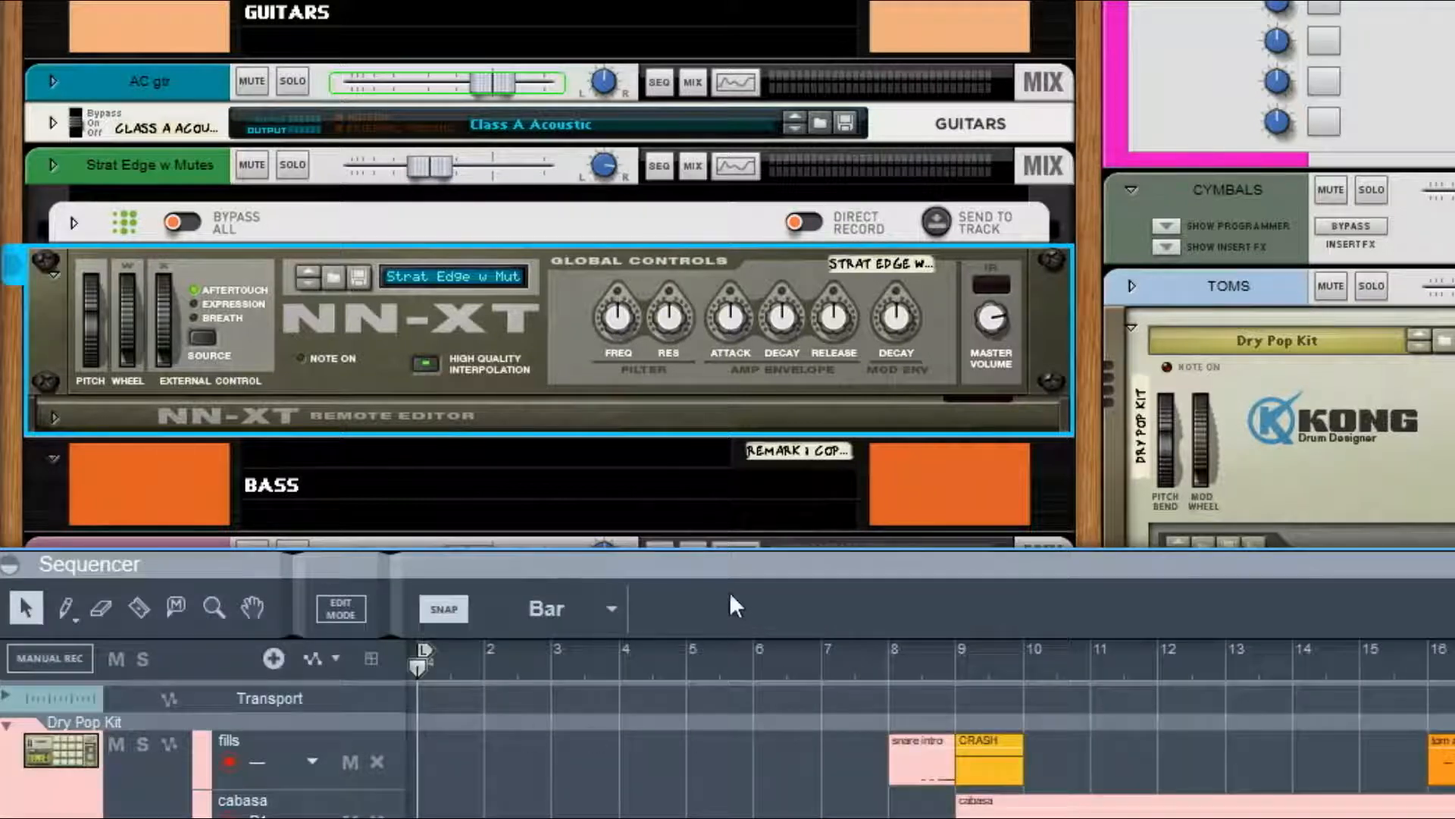
{"action": "left_click_drag", "start_coordinate": [746, 572], "coordinate": [741, 127]}
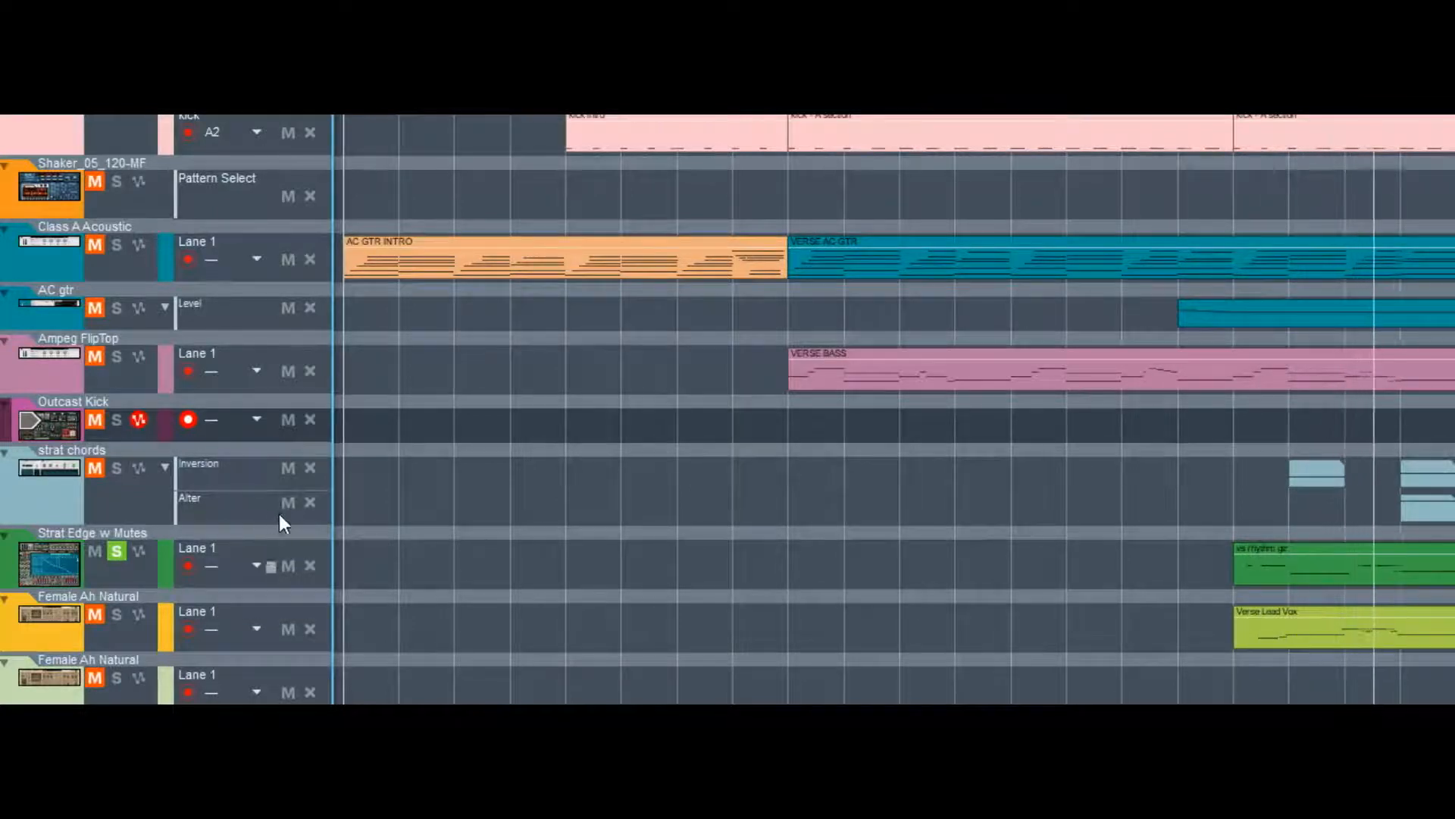
{"action": "left_click", "coordinate": [117, 551]}
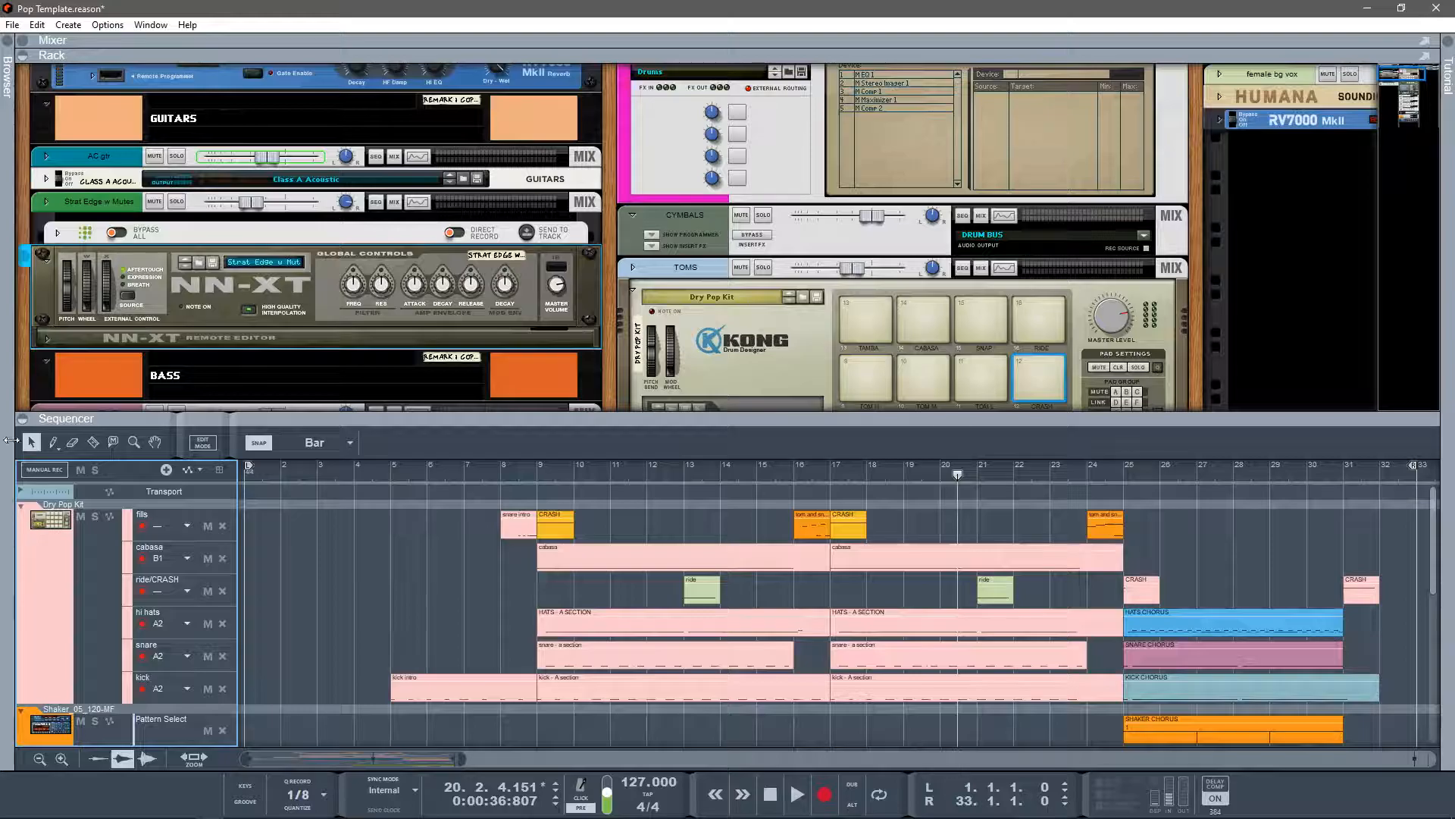
Hide the Sequencer and fold the Strat Edge NN-XT in the rack.
{"action": "left_click", "coordinate": [23, 421]}
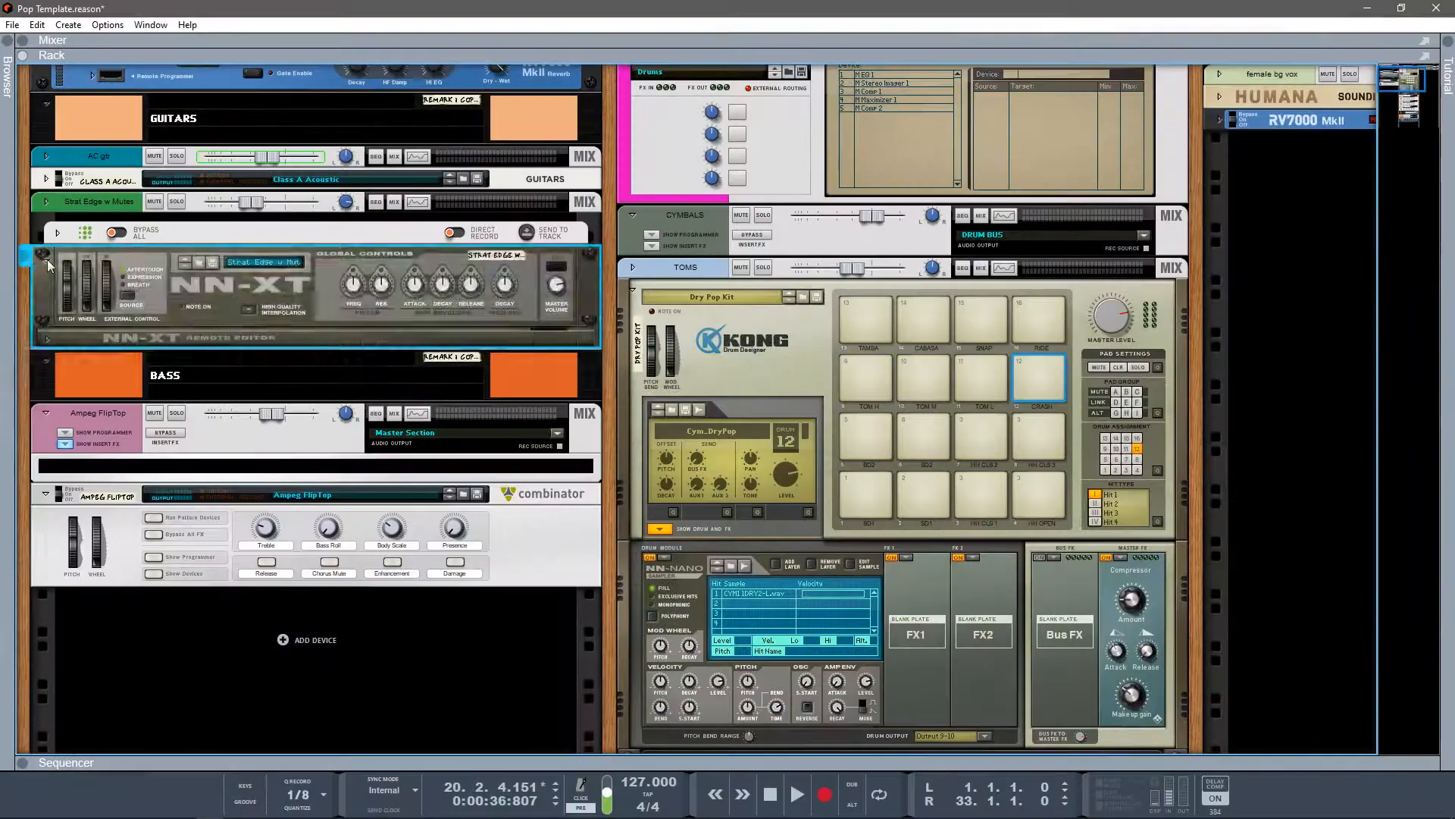
{"action": "left_click", "coordinate": [46, 255]}
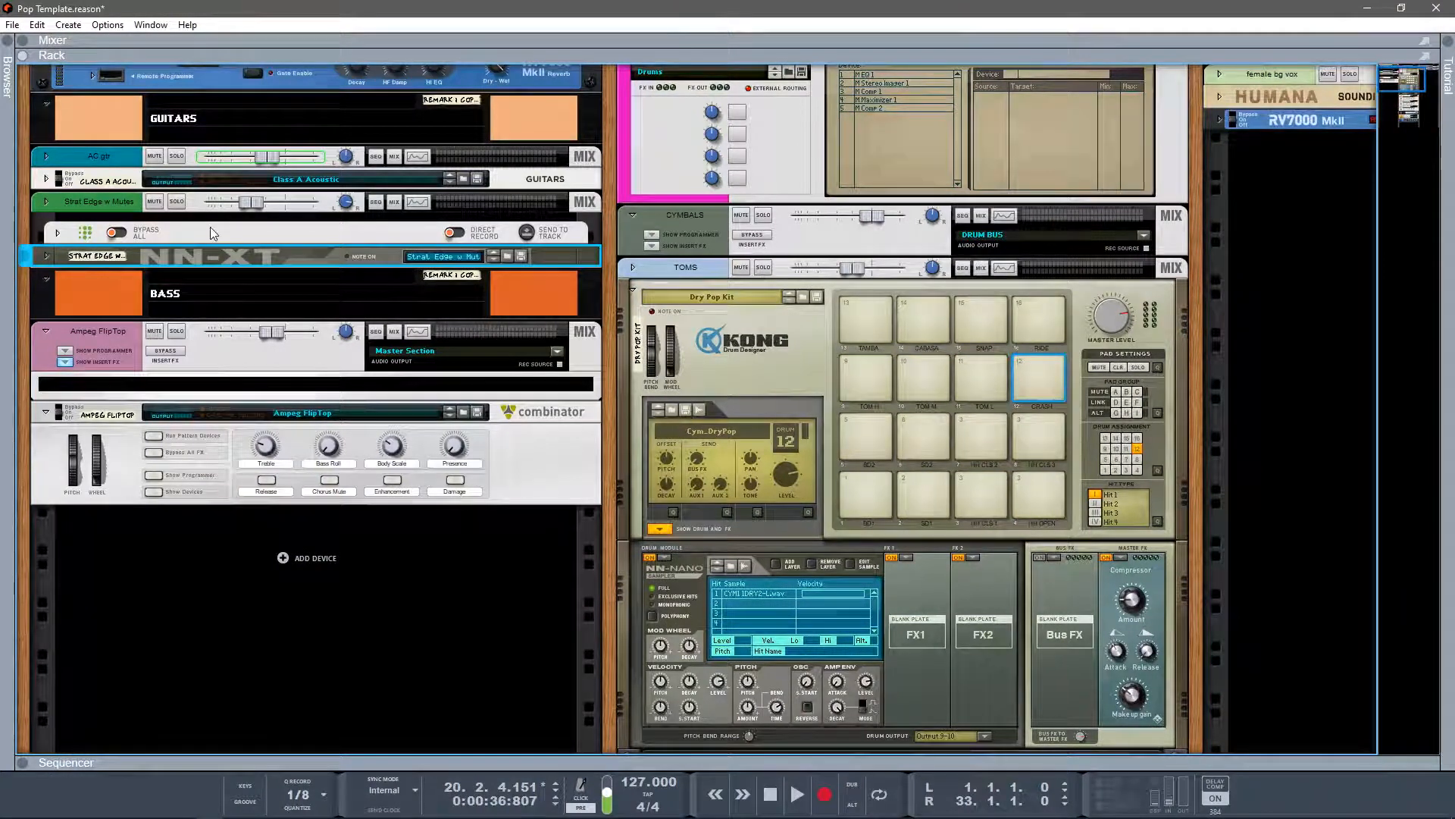
Open the Spectrum EQ, solo the AC gtr channel and examine its high-pass, low and low-mid EQ bands during playback.
{"action": "key", "text": "F2"}
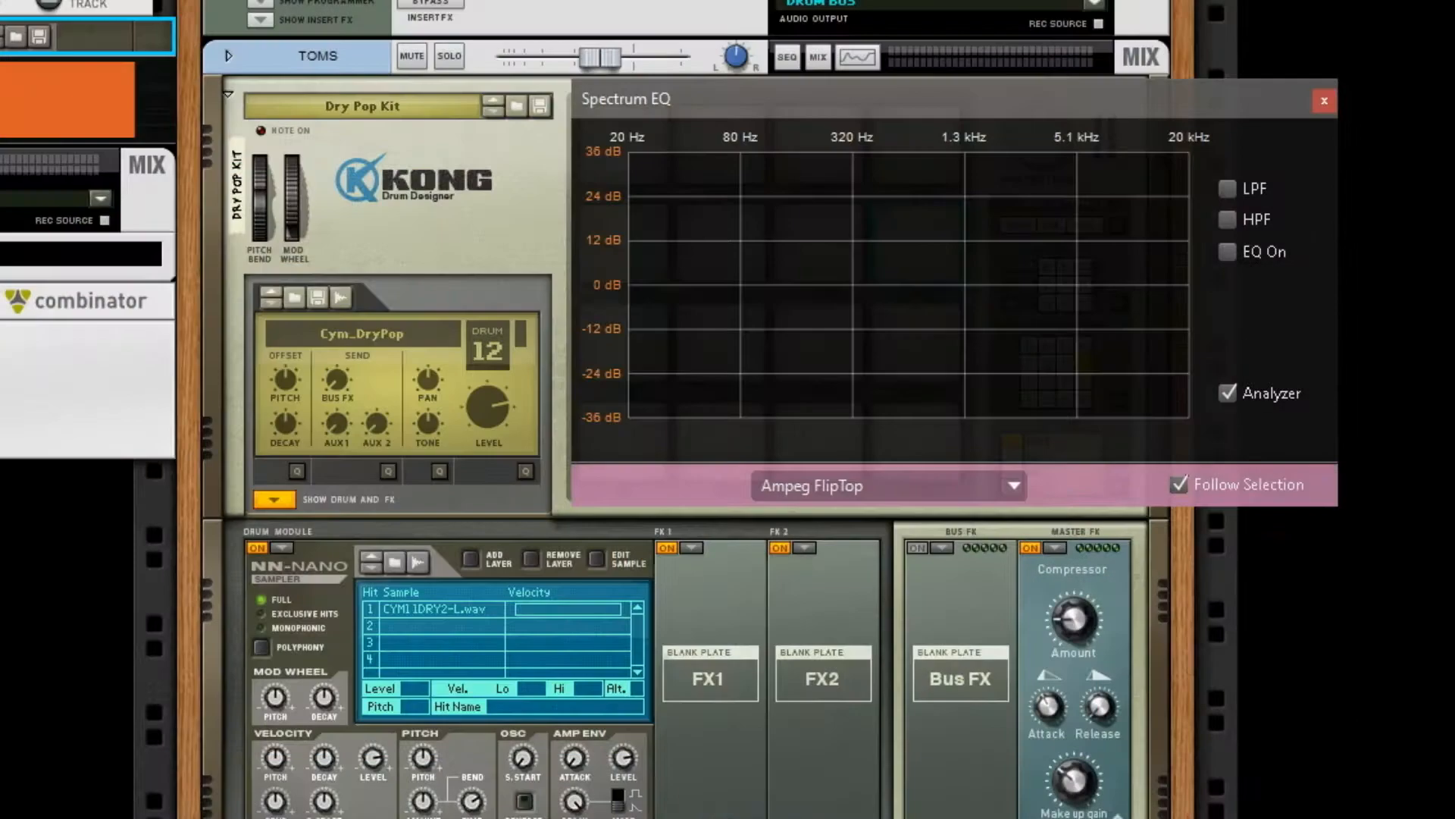
{"action": "left_click", "coordinate": [176, 156]}
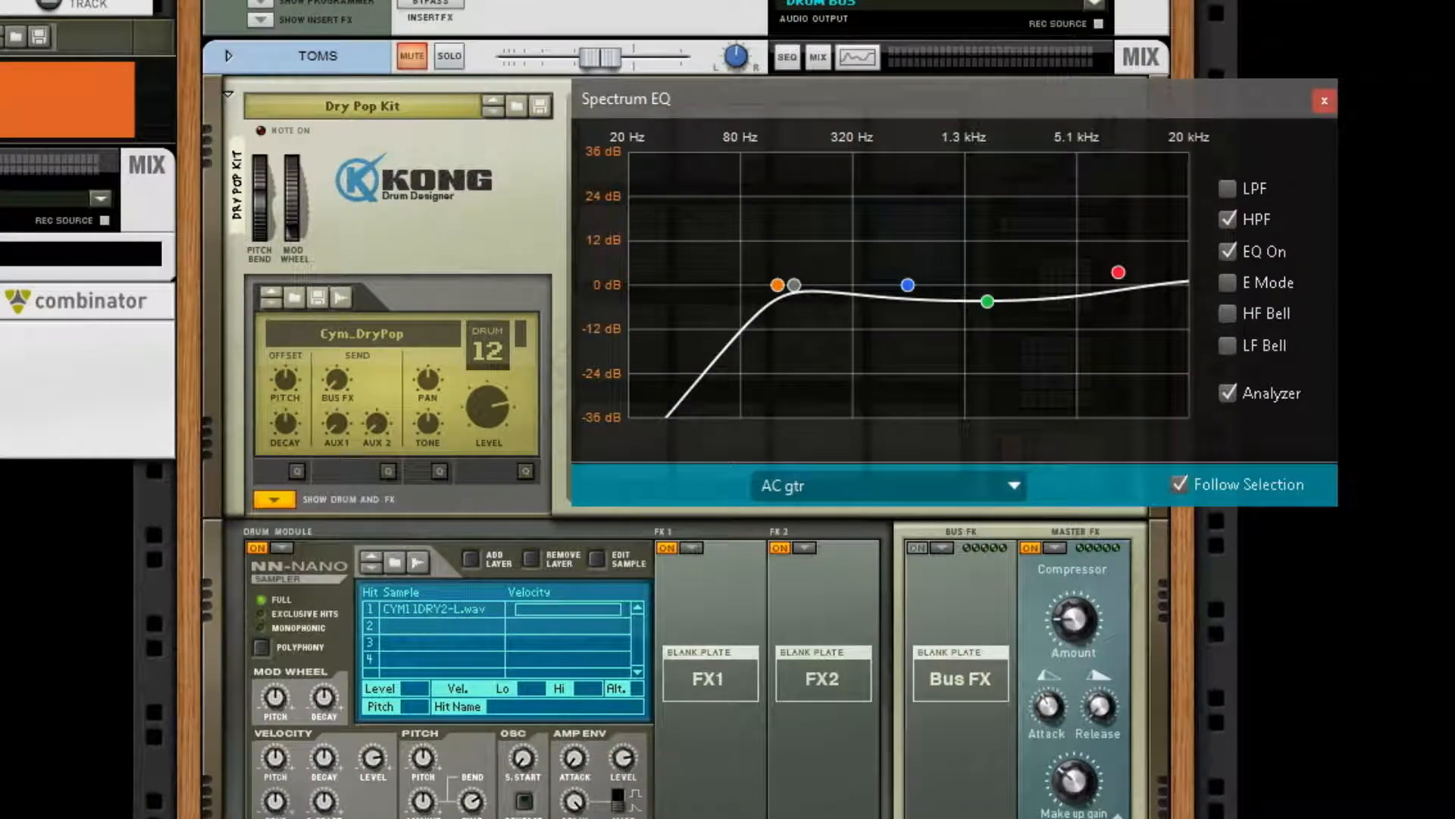
{"action": "key", "text": "space"}
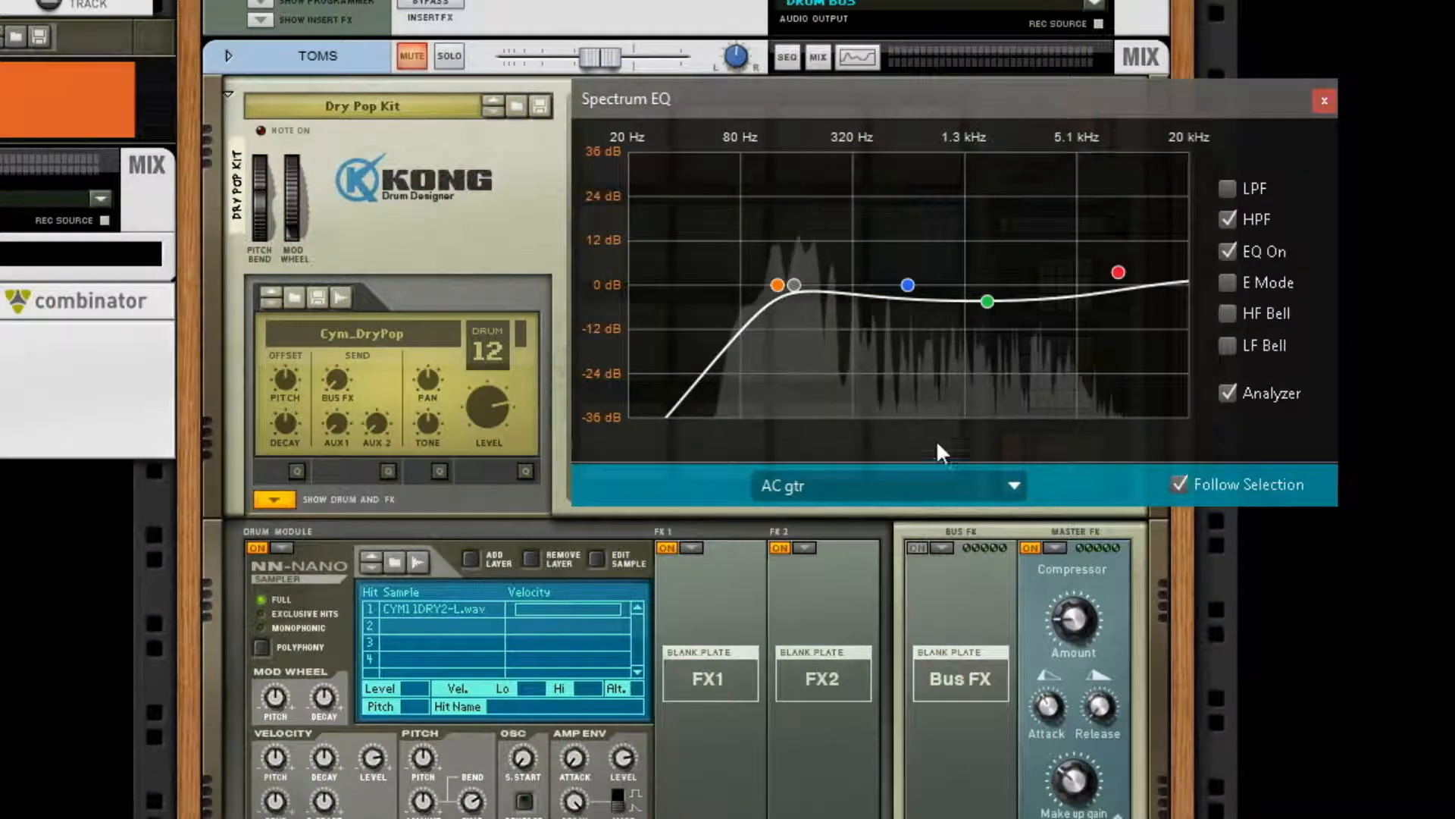
{"action": "left_click", "coordinate": [794, 285]}
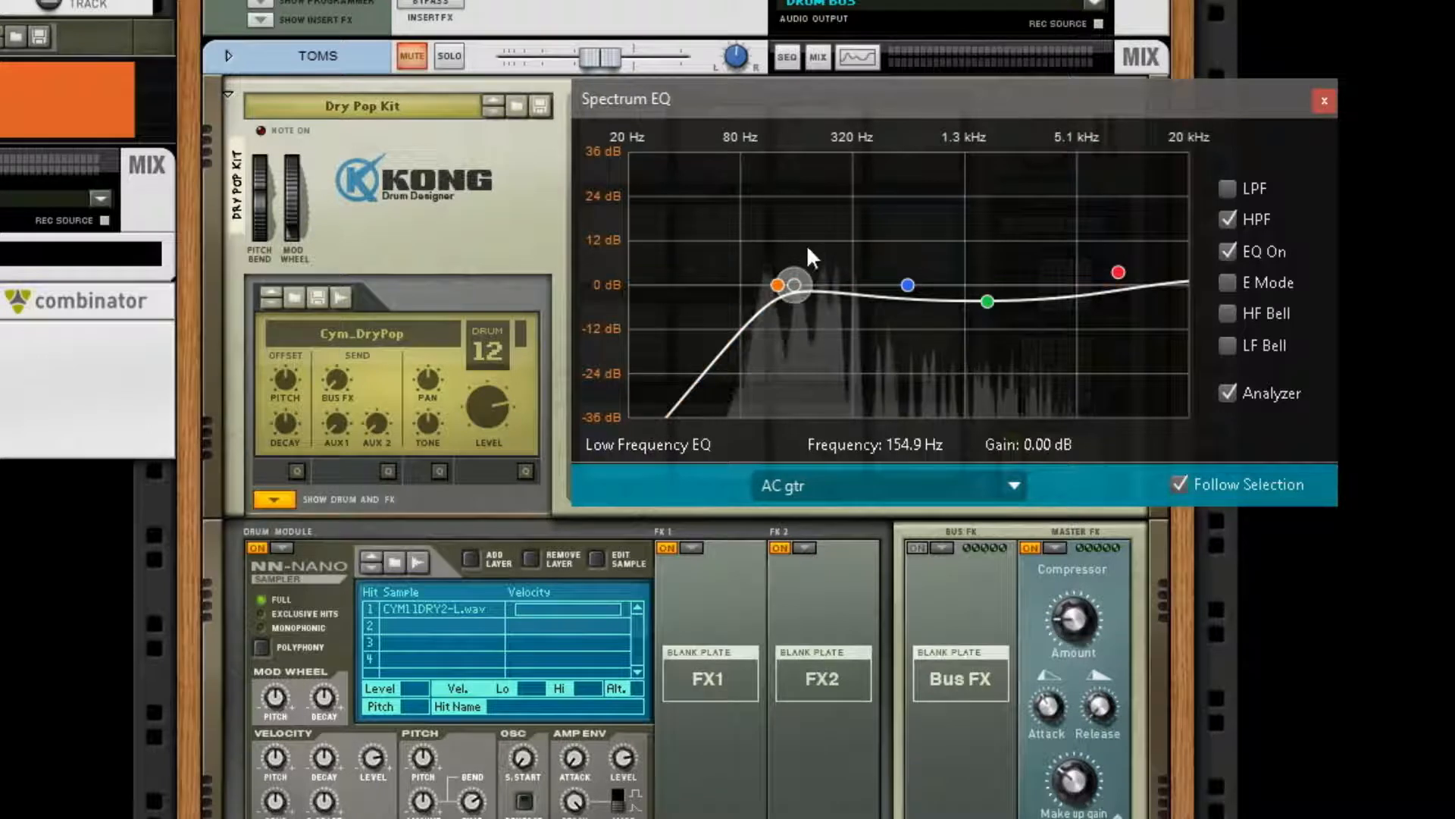
{"action": "left_click", "coordinate": [777, 285]}
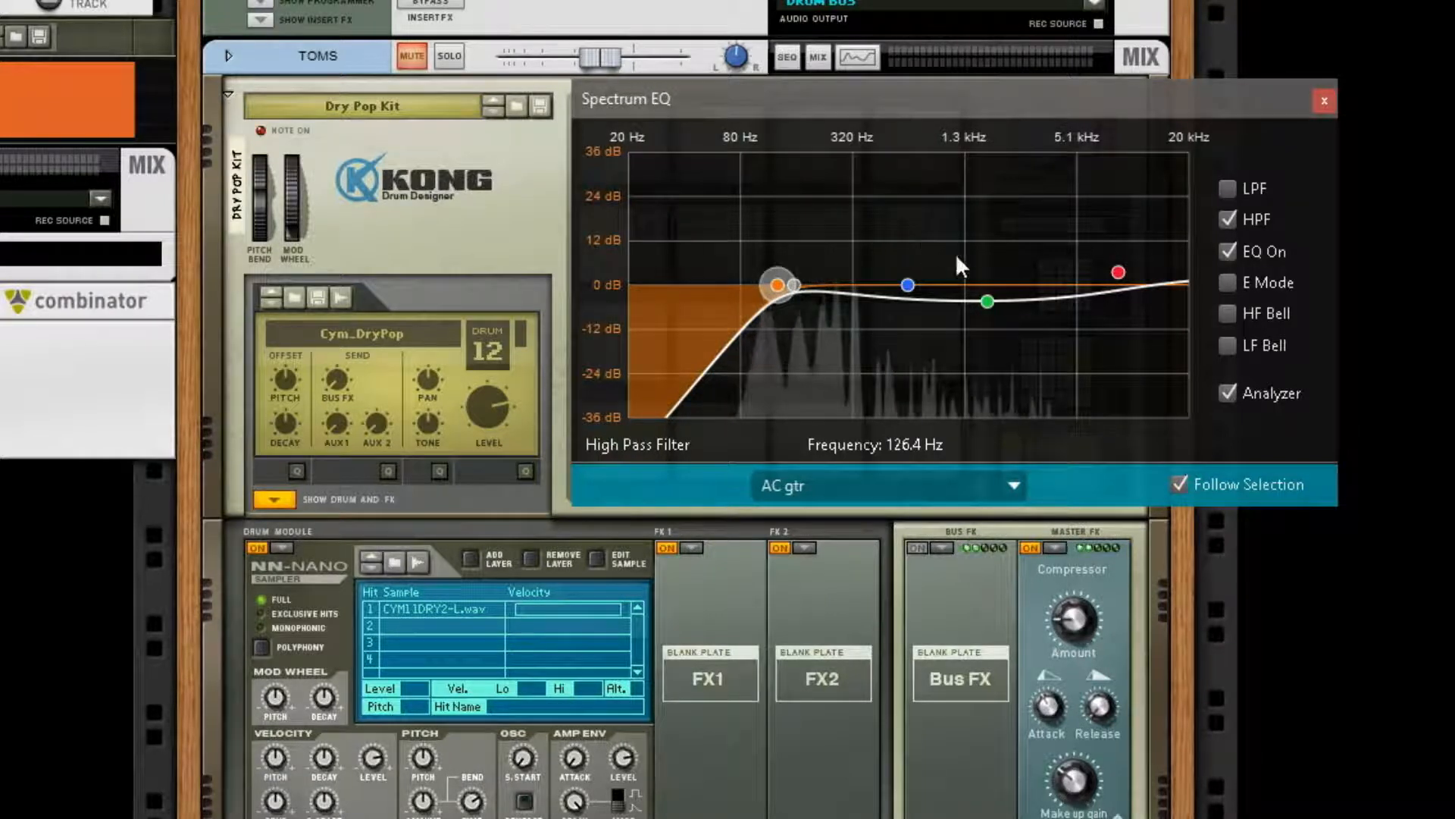
{"action": "left_click", "coordinate": [908, 285]}
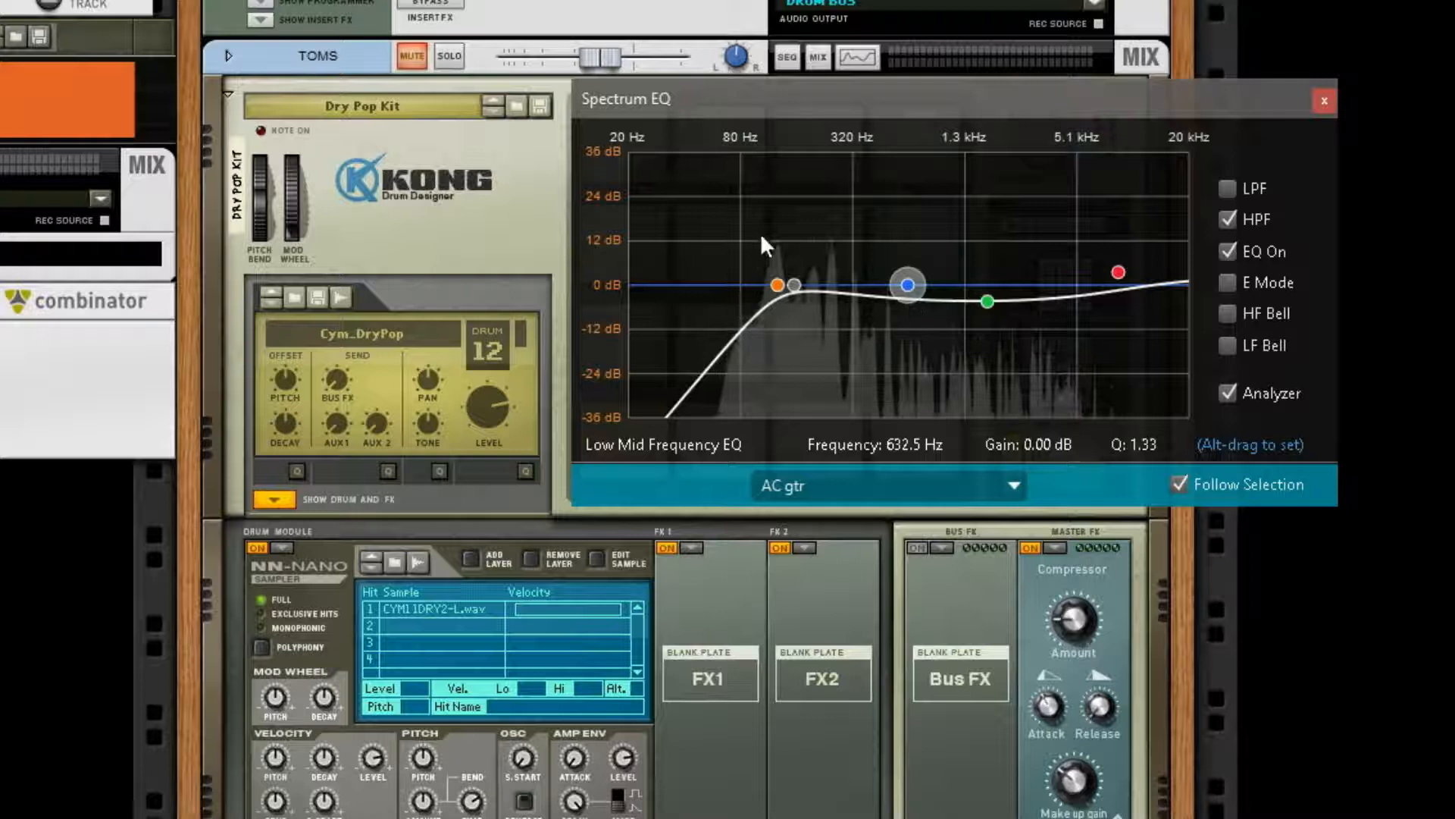
View the Master Section's spectrum in the Spectrum EQ and close its window after stopping playback.
{"action": "left_click", "coordinate": [962, 485]}
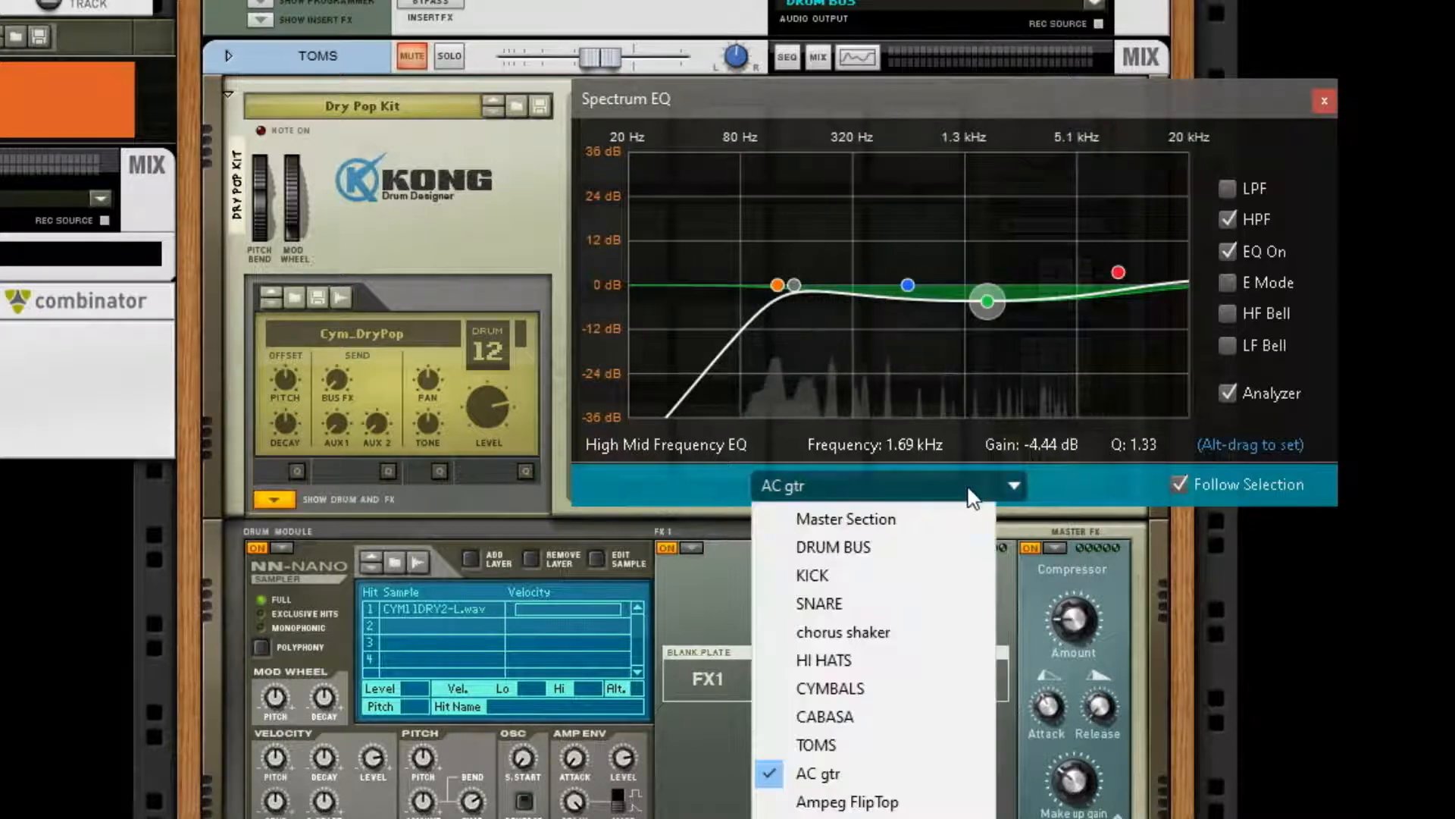
{"action": "left_click", "coordinate": [942, 517]}
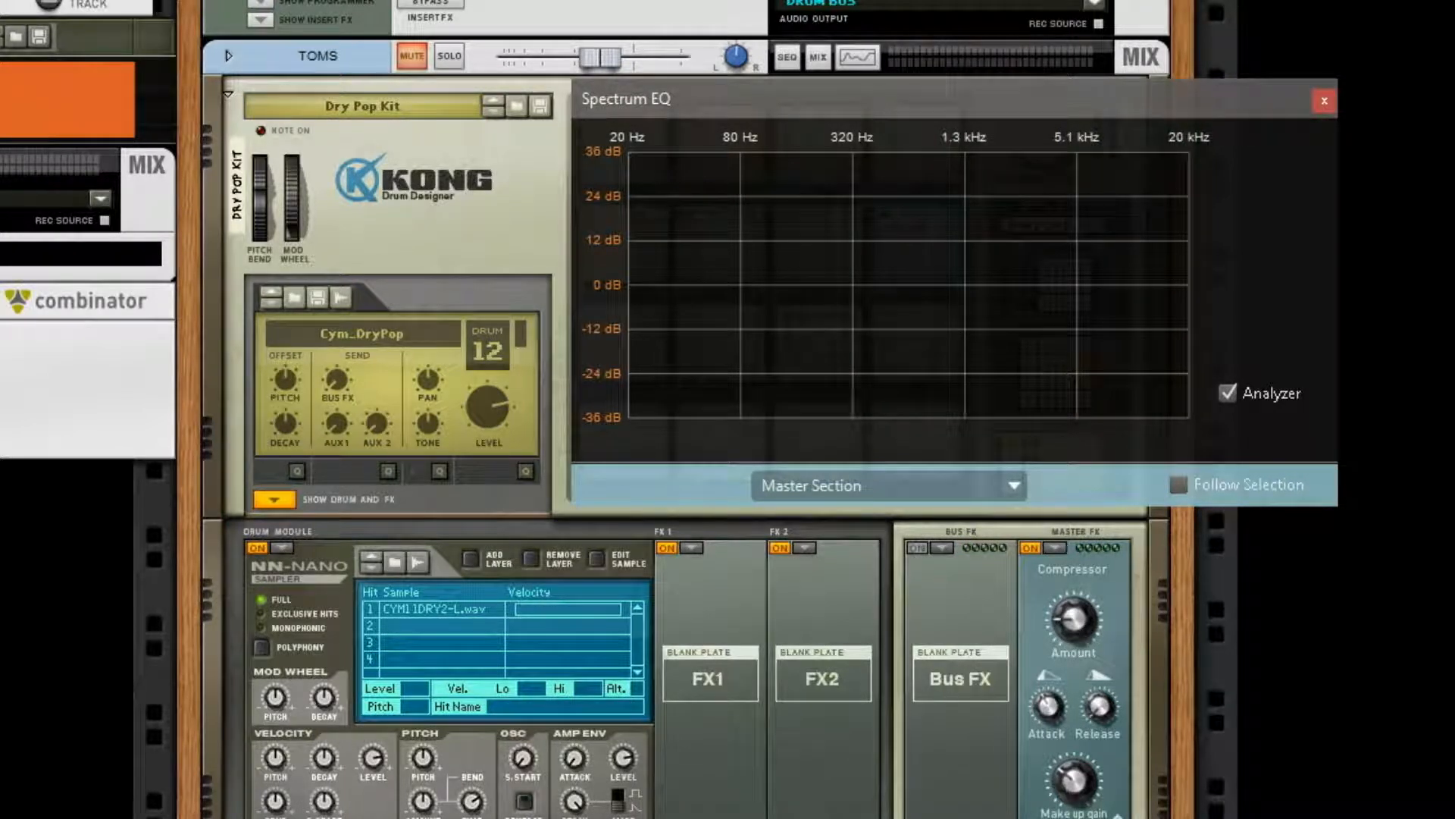
{"action": "key", "text": "space"}
{"action": "key", "text": "space"}
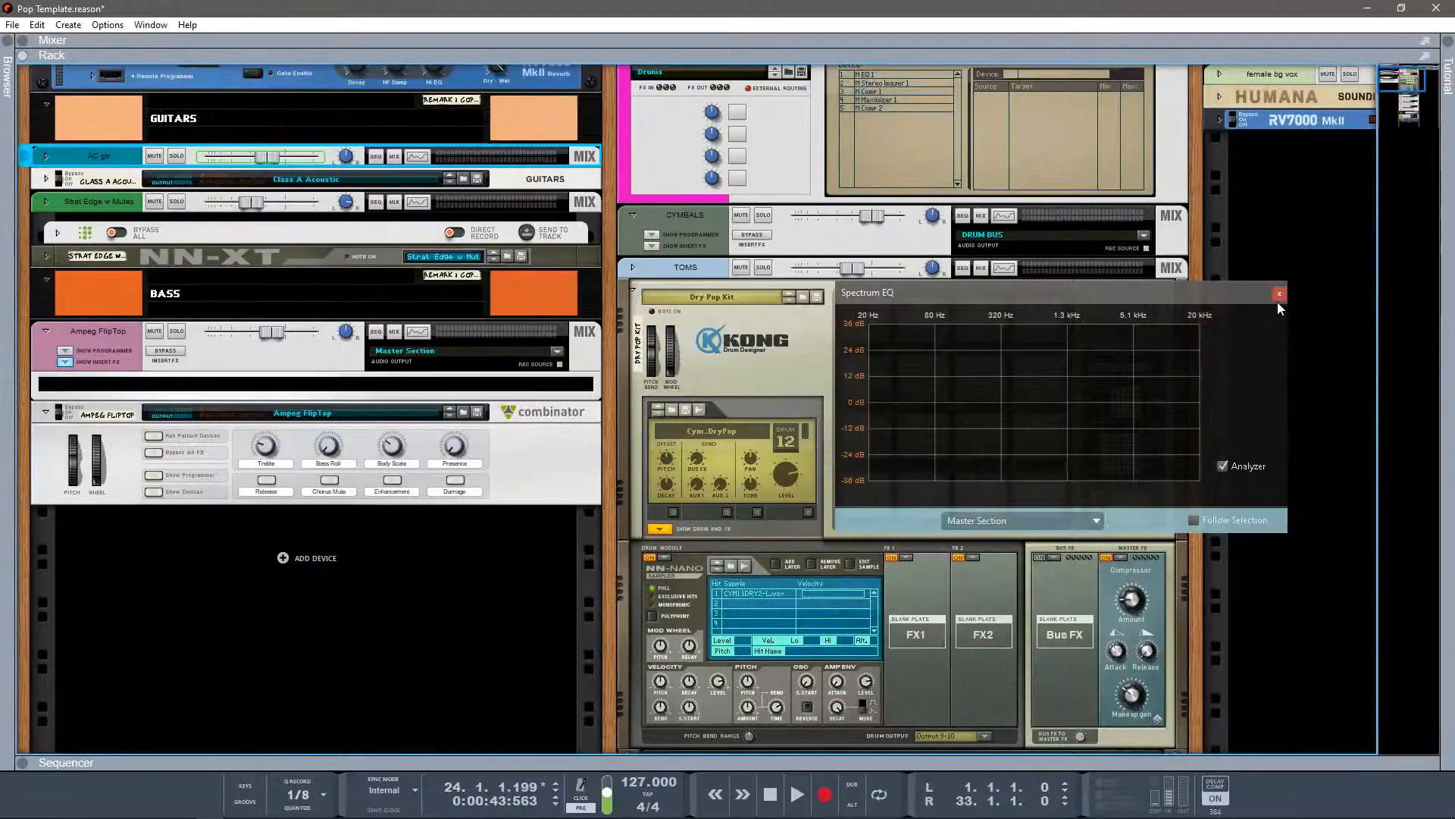
{"action": "left_click", "coordinate": [1278, 295]}
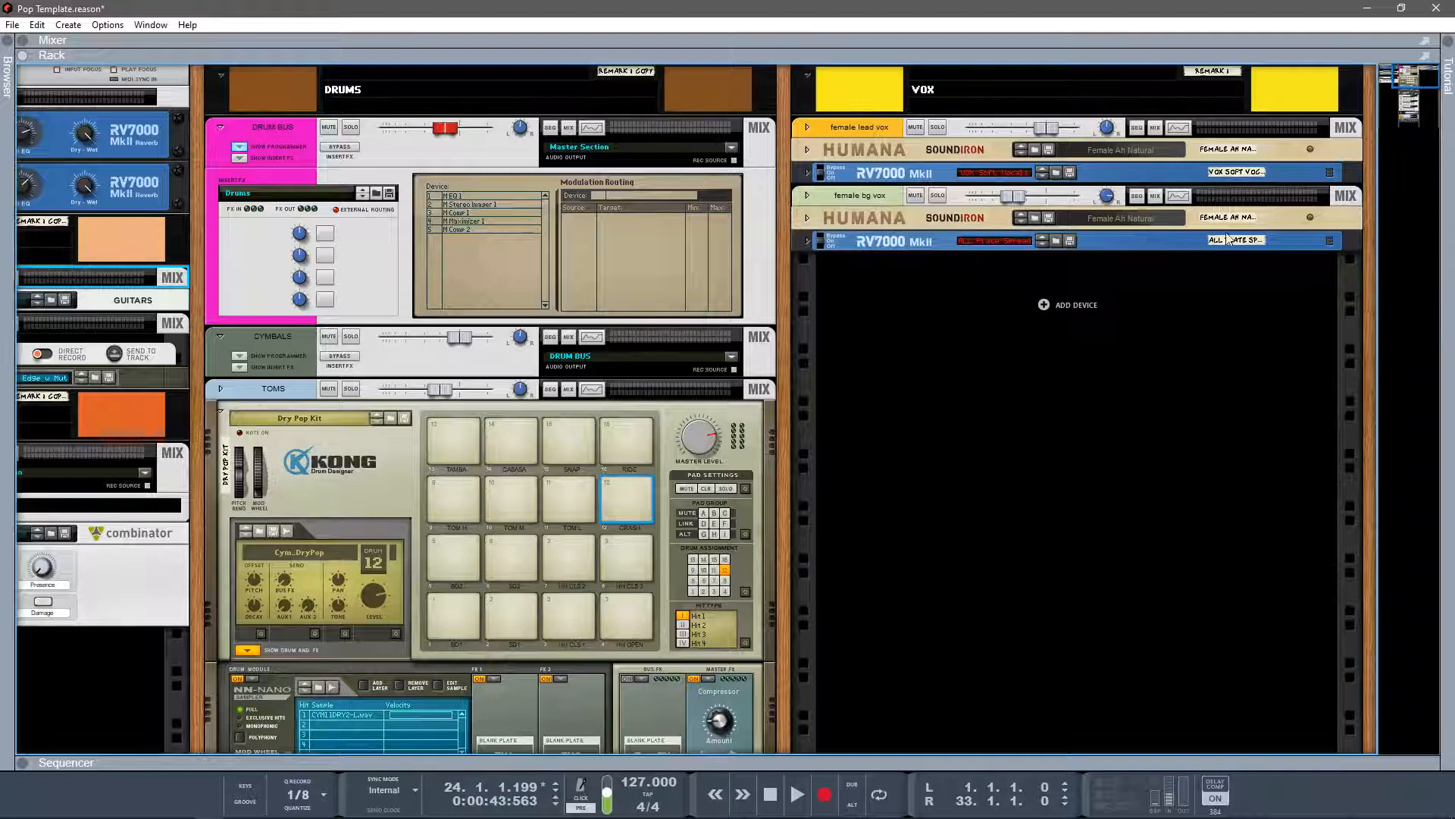
Fold the Dry Pop Kit Kong and the Heavy Safe BD and MTS - Hi Hats Combinators in the drums column.
{"action": "left_click", "coordinate": [220, 414]}
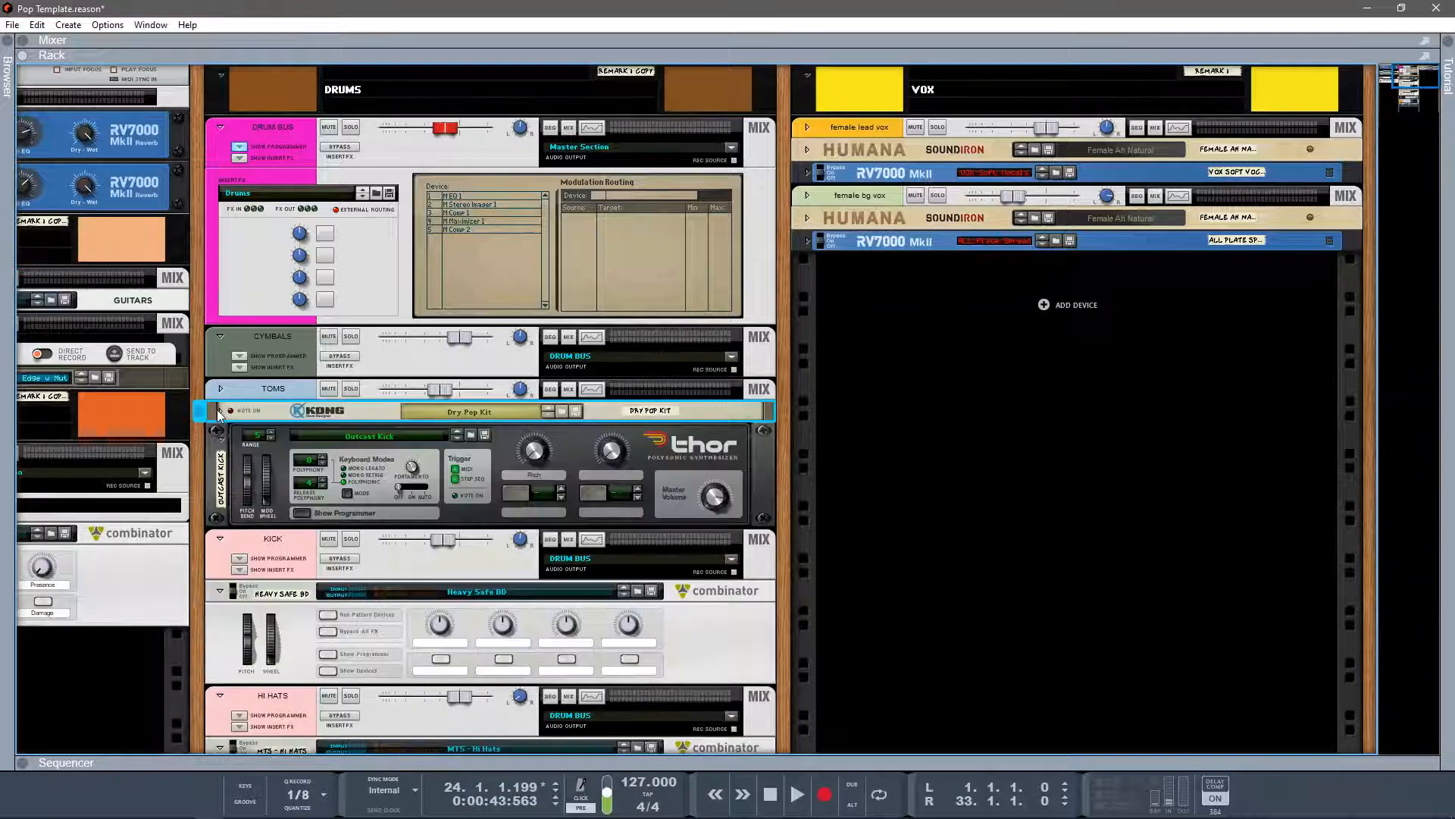
{"action": "left_click", "coordinate": [220, 593]}
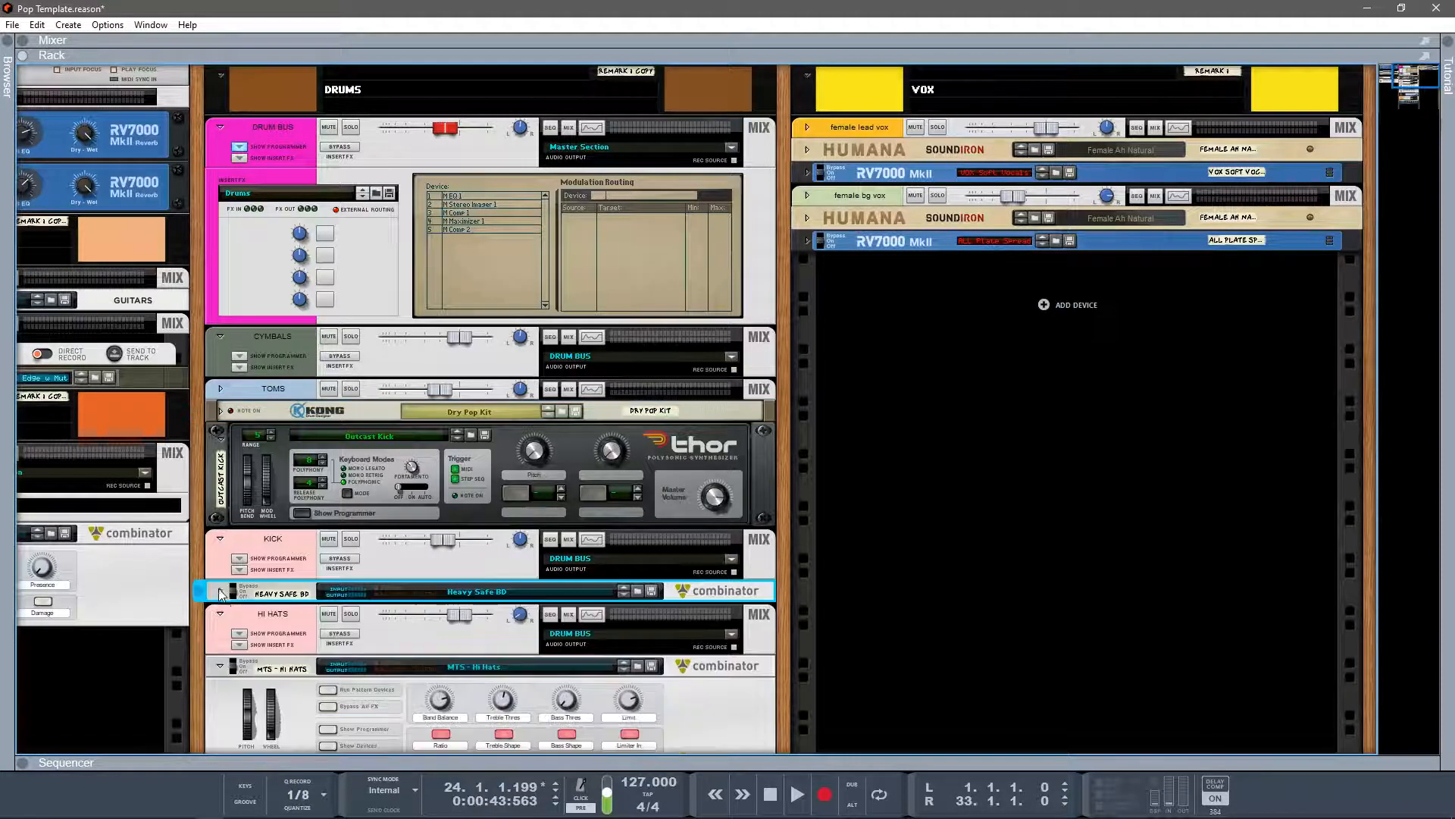
{"action": "left_click", "coordinate": [221, 665]}
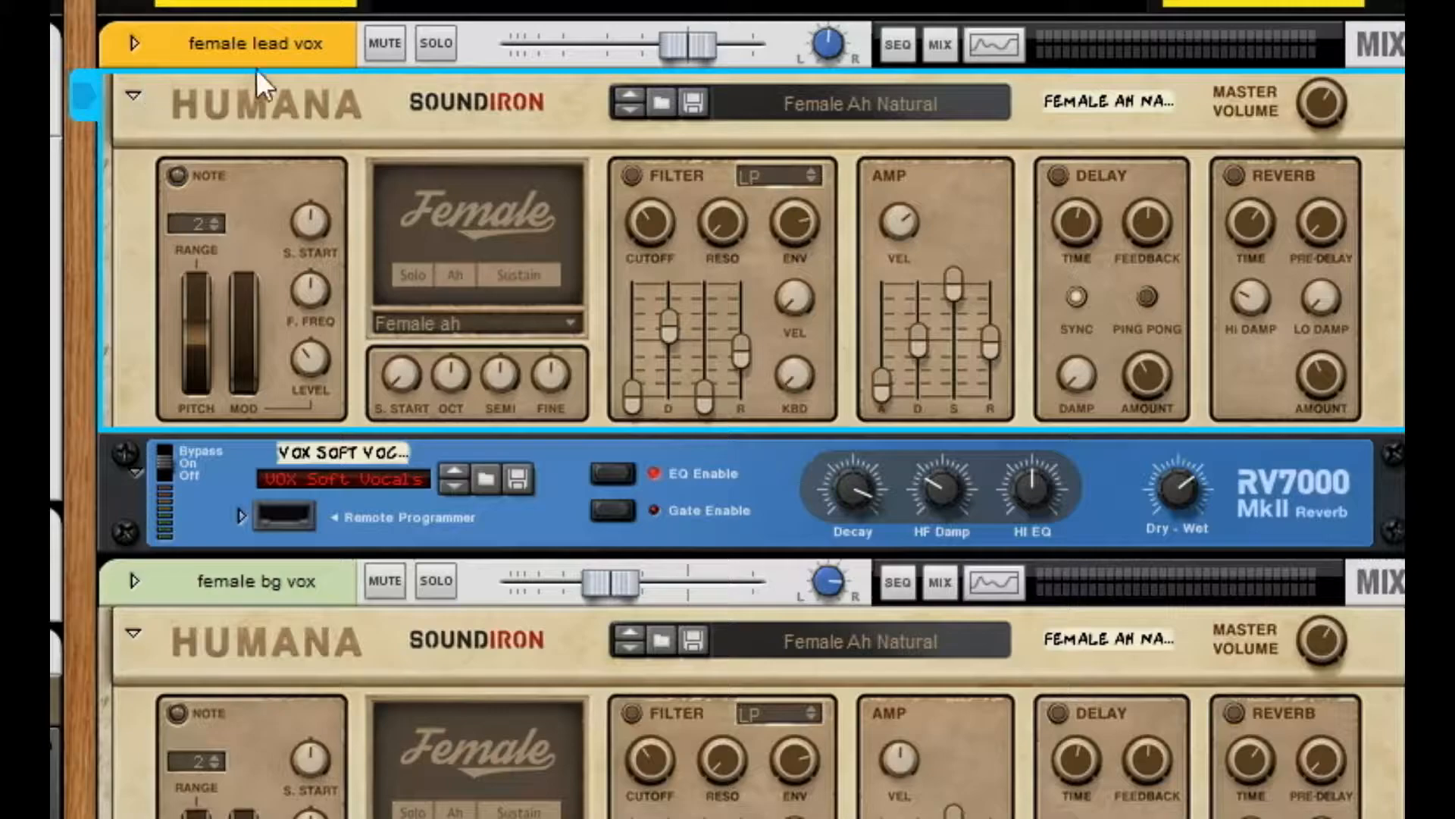
Flip the rack to the rear and unfold the female lead vox and female bg vox mix channels.
{"action": "key", "text": "Tab"}
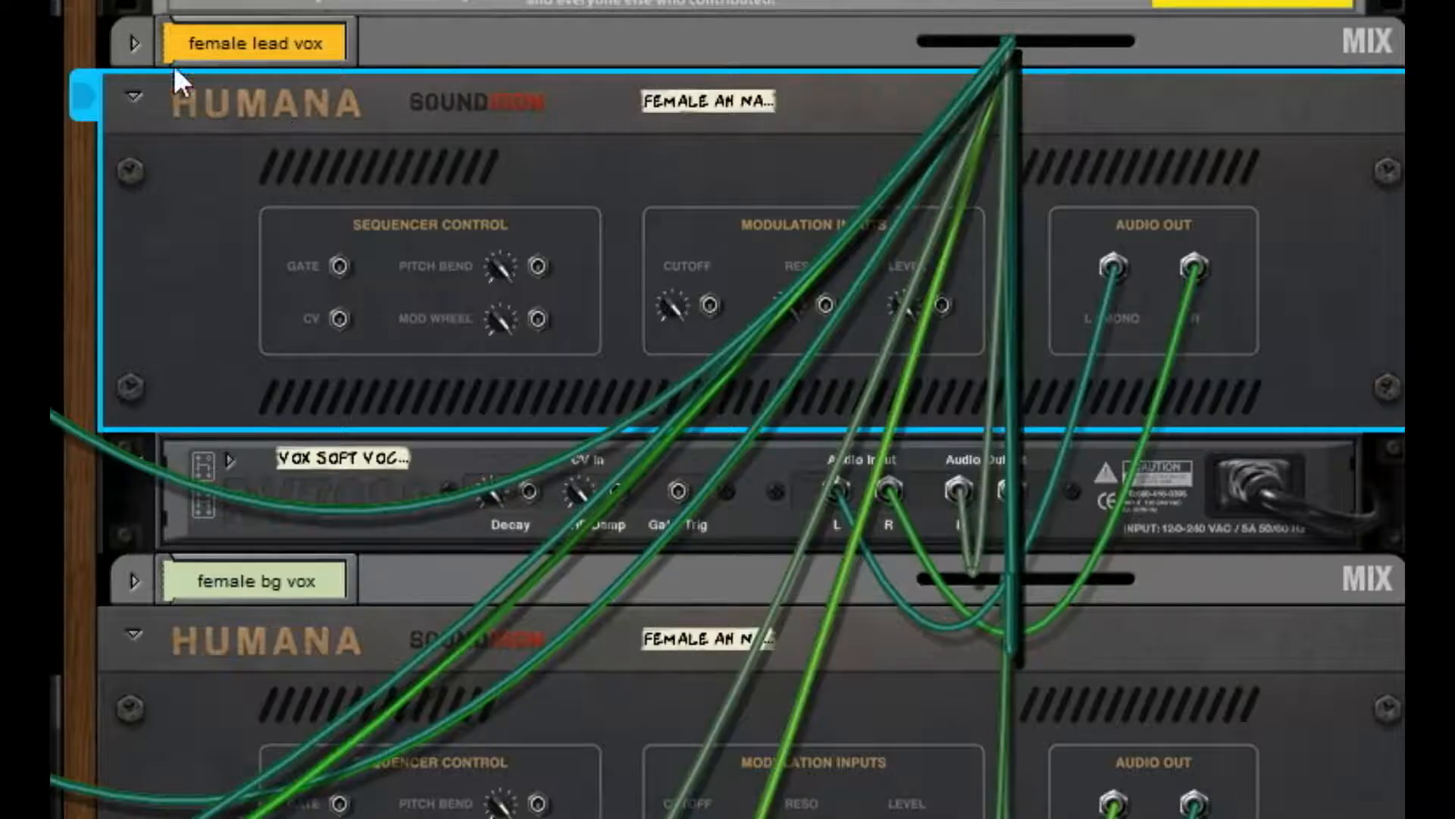
{"action": "left_click", "coordinate": [136, 44]}
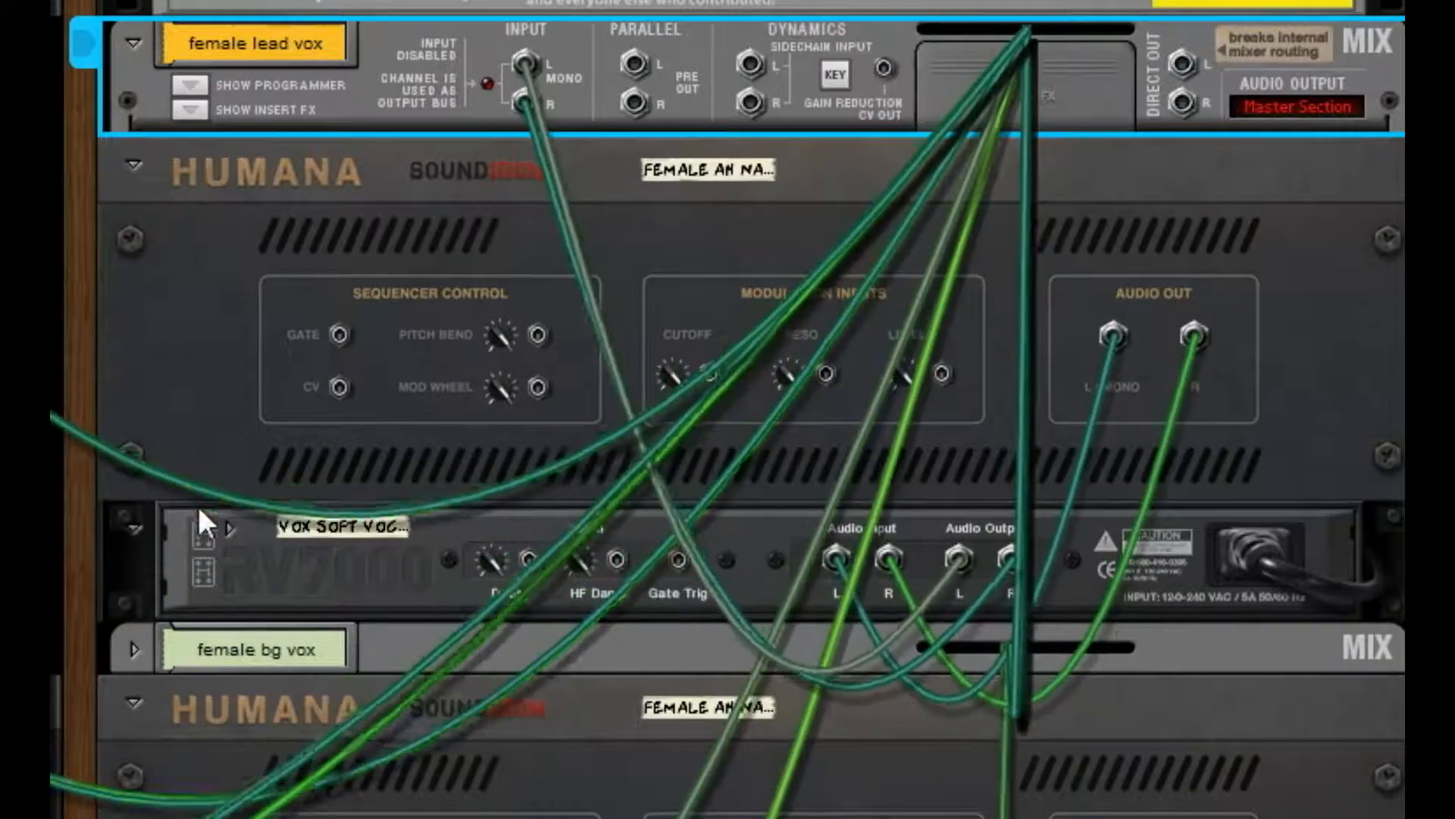
{"action": "left_click", "coordinate": [141, 648]}
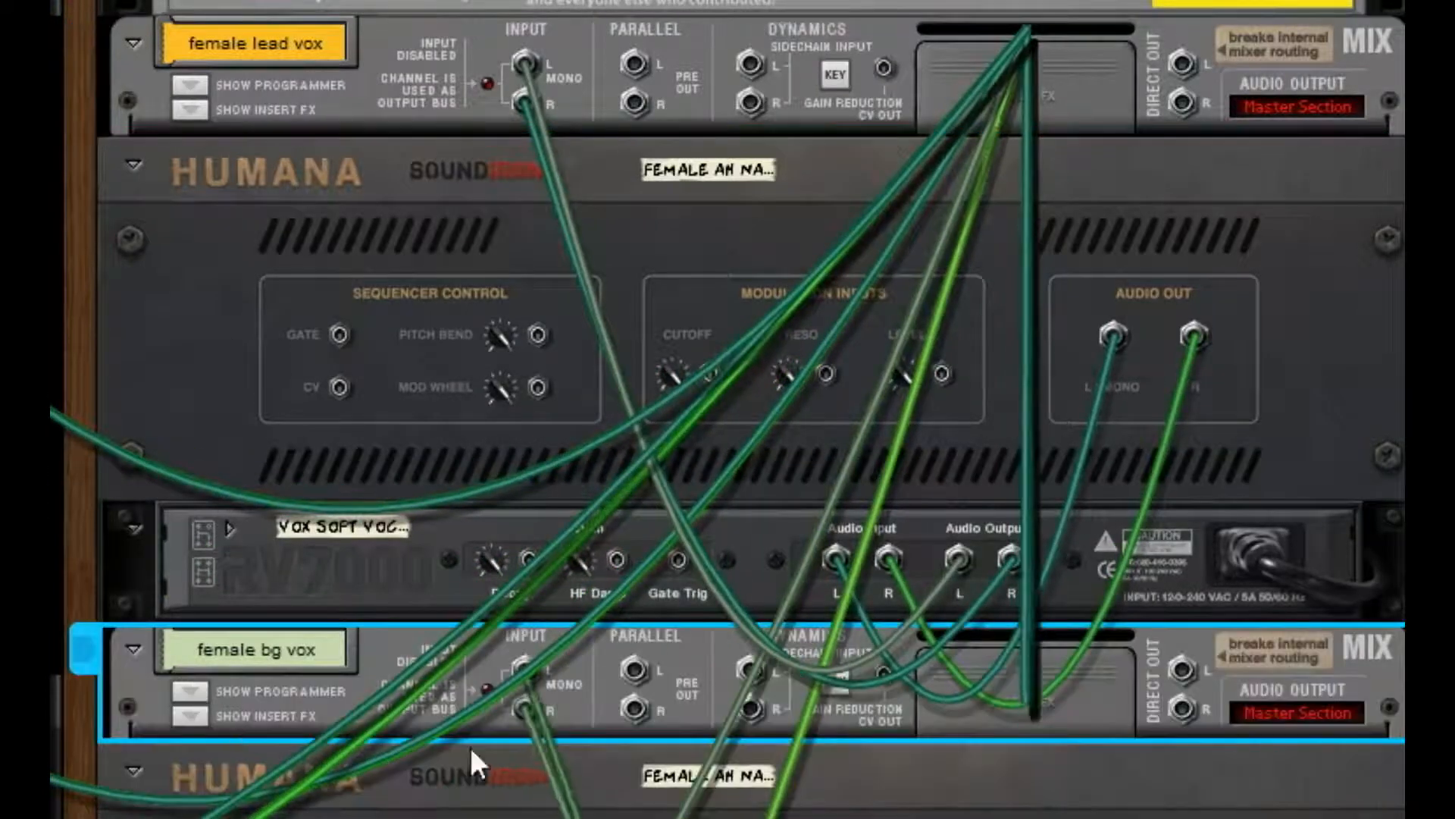
Show the female lead vox channel's programmer and insert effects, check their rear cabling and return to the front.
{"action": "left_click", "coordinate": [190, 85]}
{"action": "left_click", "coordinate": [200, 114]}
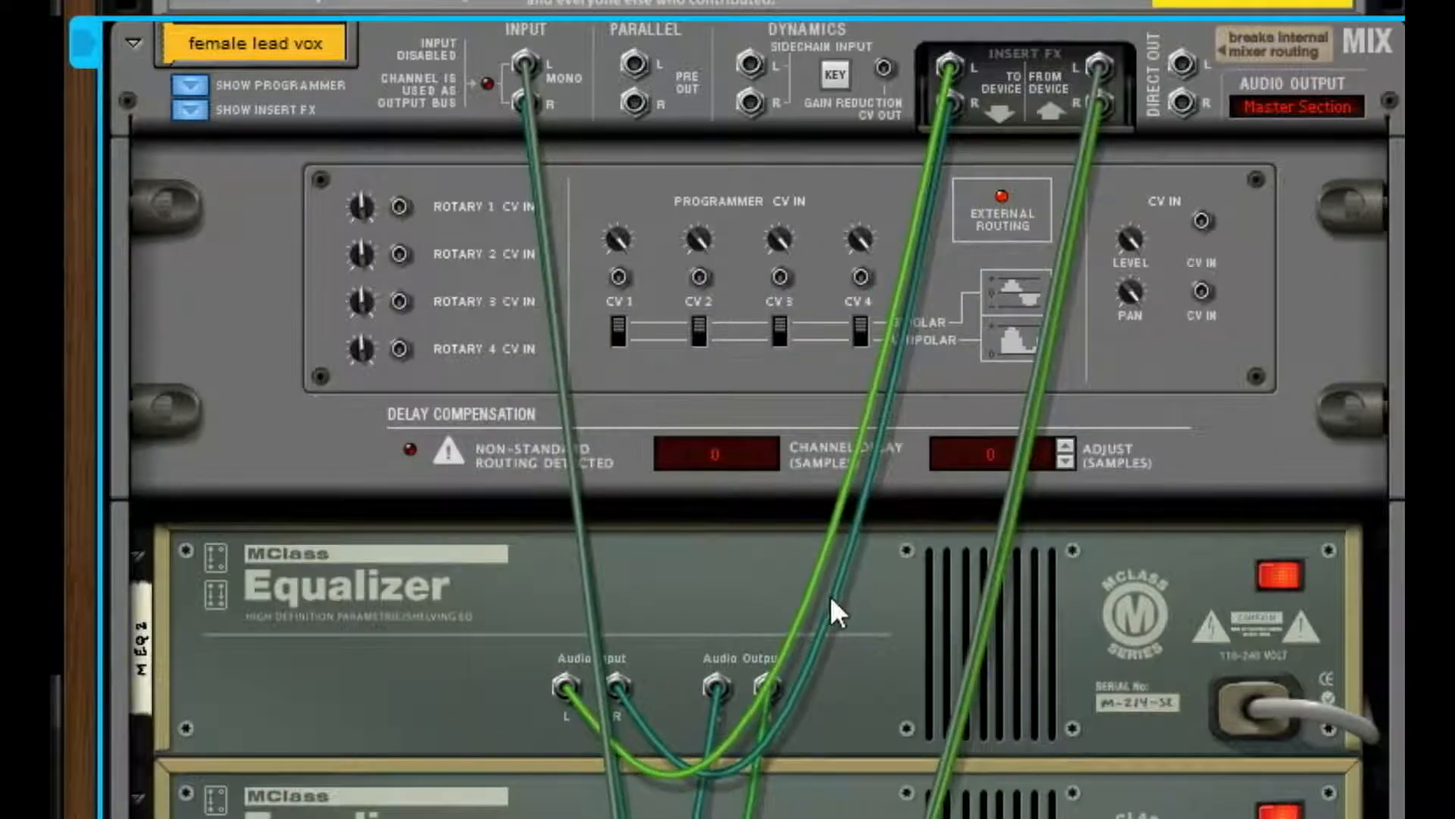
{"action": "scroll", "coordinate": [830, 596], "scroll_direction": "down", "scroll_amount": 3}
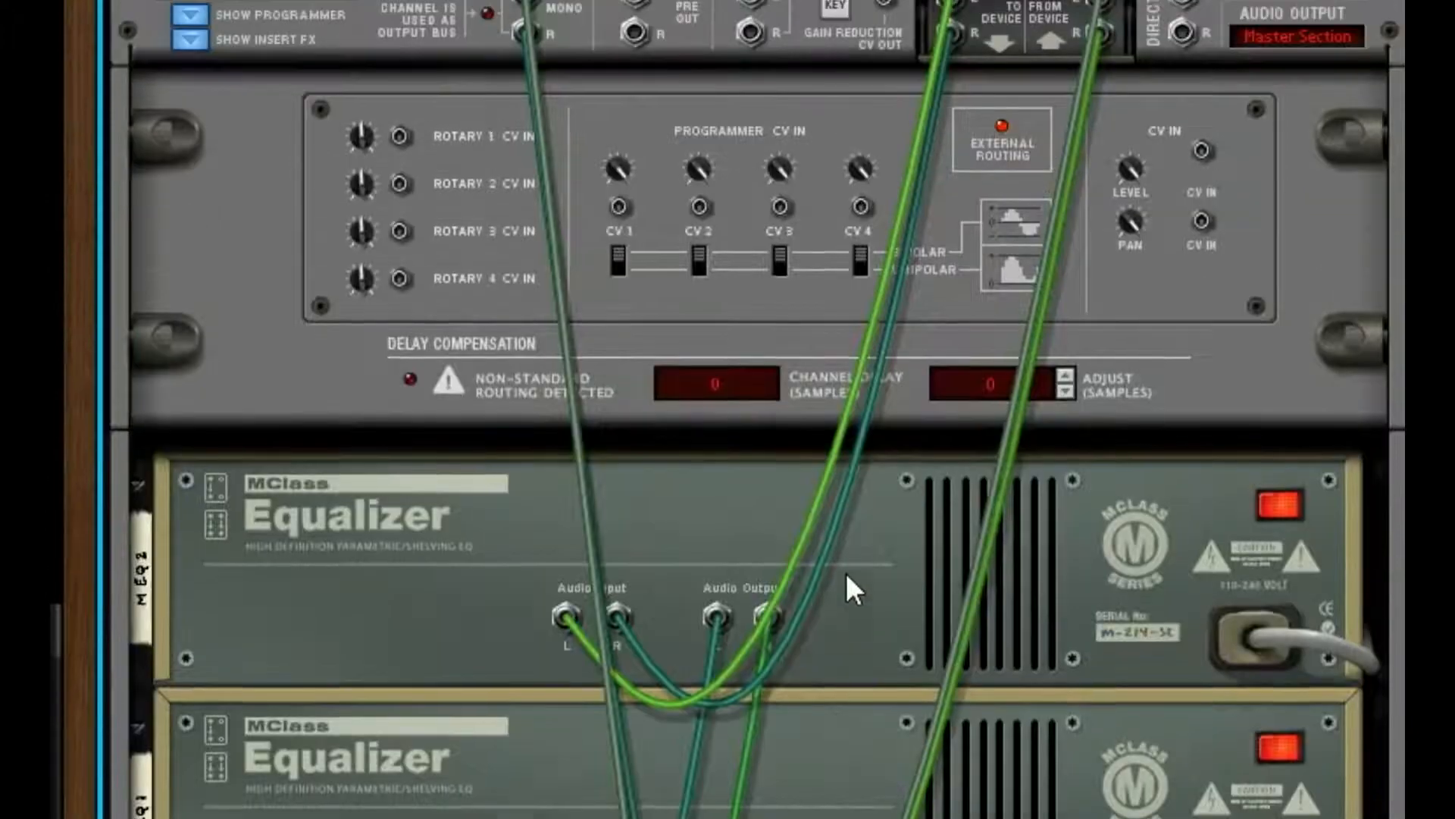
{"action": "scroll", "coordinate": [847, 575], "scroll_direction": "up", "scroll_amount": 1}
{"action": "key", "text": "Tab"}
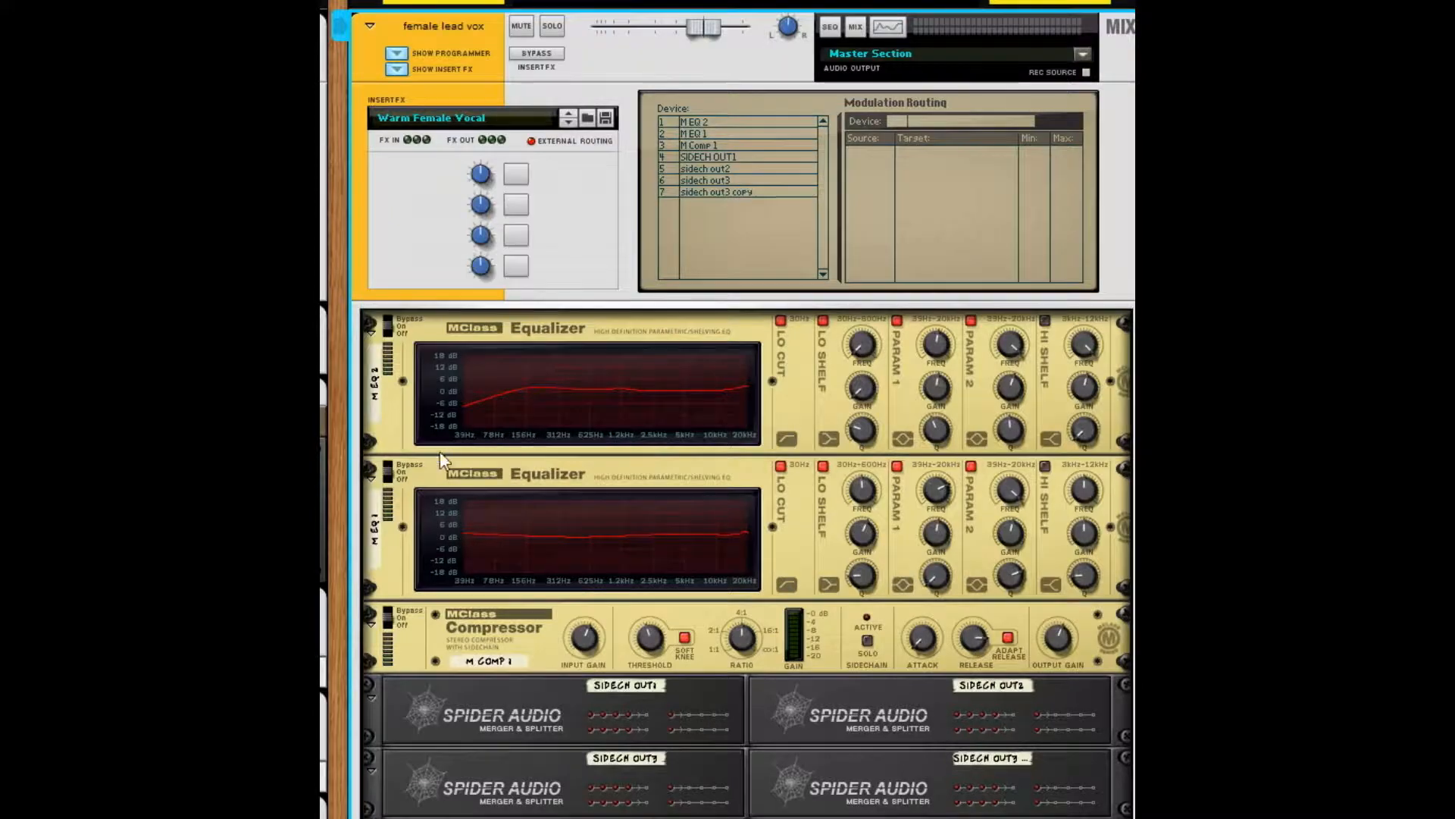
Inspect the M EQ 1 equalizer and M Comp 1 compressor in the lead vocal inserts, including their rear cabling.
{"action": "left_click", "coordinate": [438, 471]}
{"action": "left_click", "coordinate": [397, 536]}
{"action": "key", "text": "Tab"}
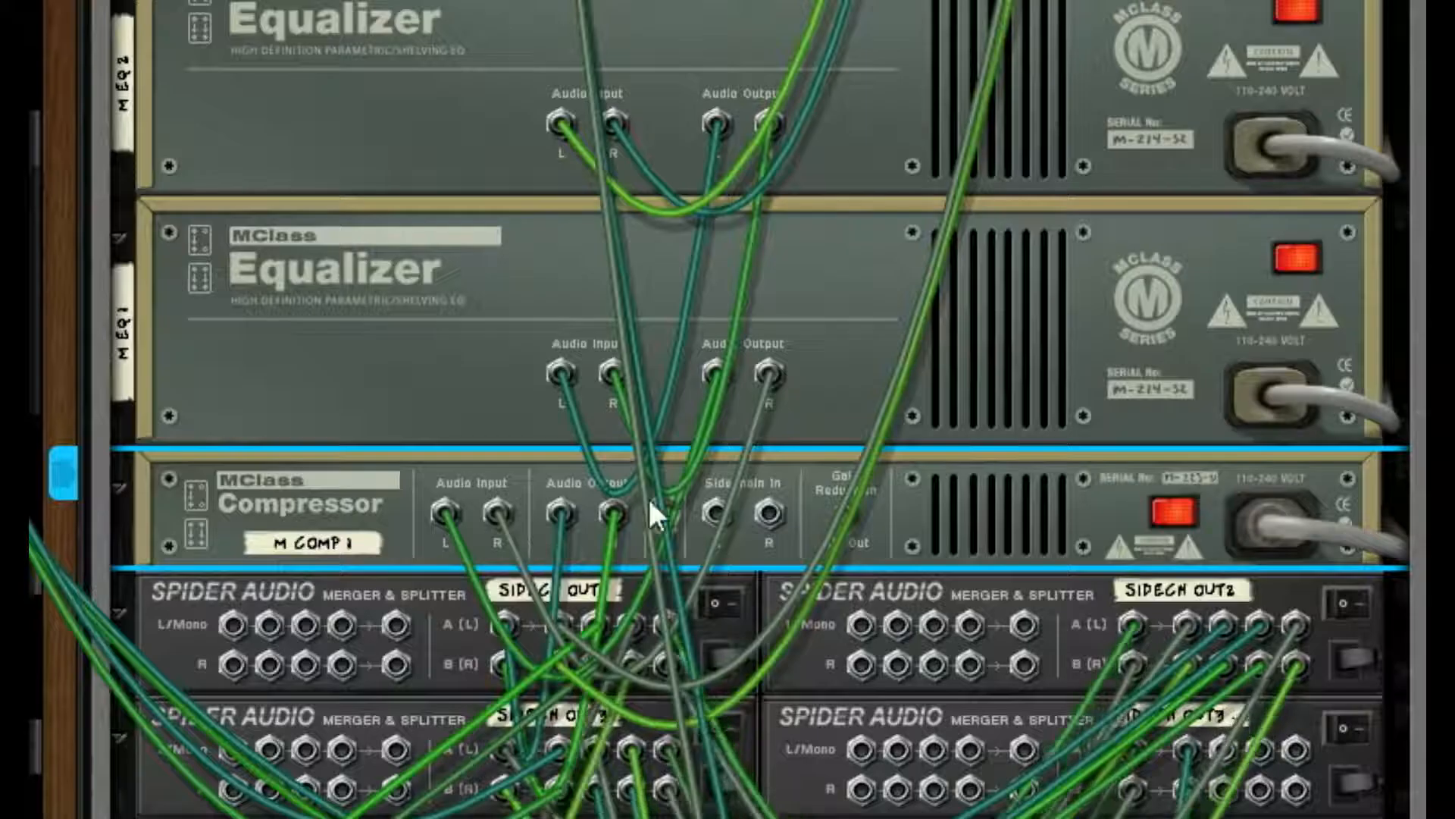
{"action": "key", "text": "Tab"}
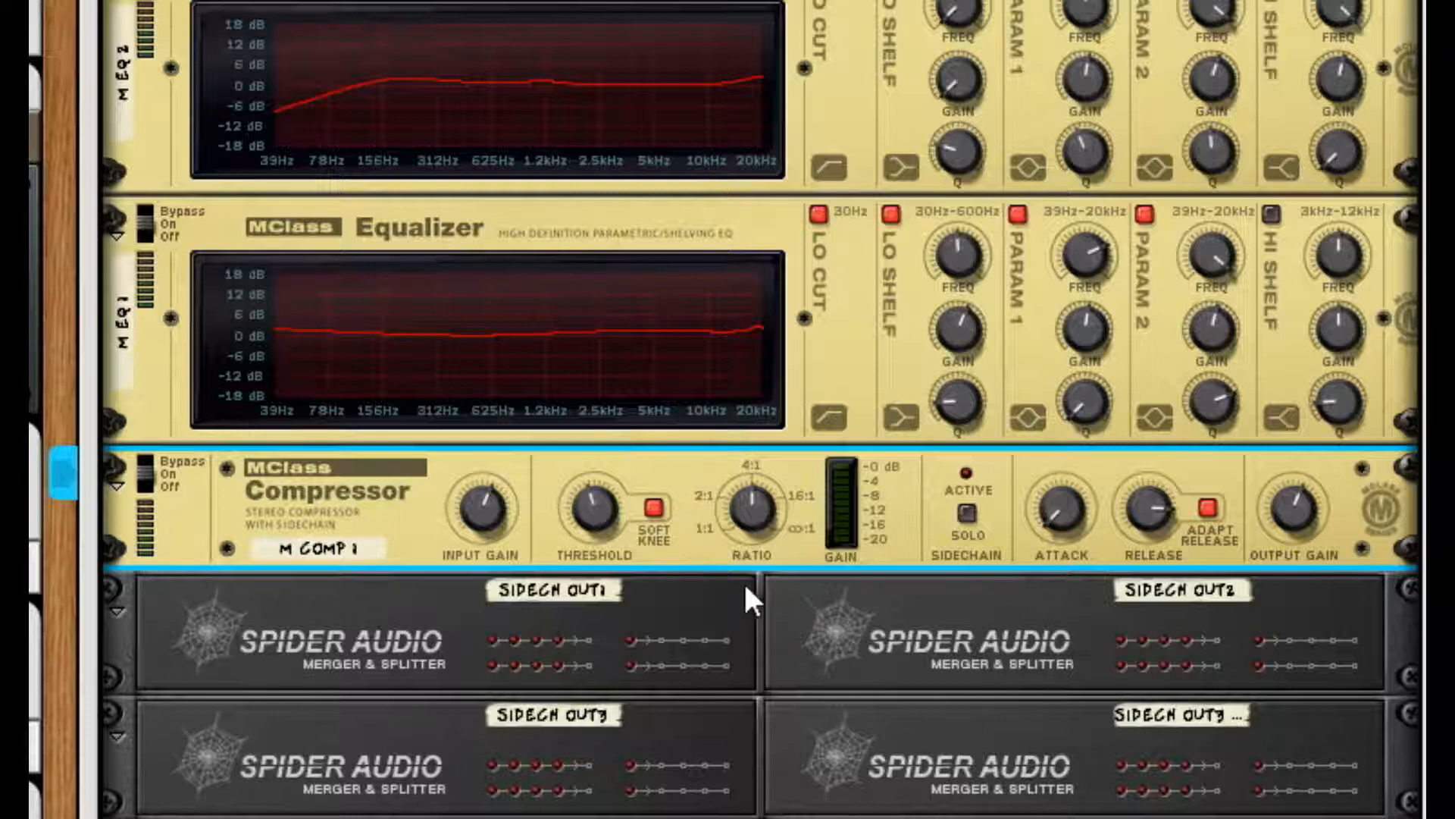
Point out the sidechain Spider Audio splitters below the M Comp 1 compressor and flip the rack to their rear.
{"action": "scroll", "coordinate": [745, 587], "scroll_direction": "down", "scroll_amount": 3}
{"action": "left_click", "coordinate": [607, 540]}
{"action": "left_click", "coordinate": [943, 525]}
{"action": "left_click", "coordinate": [958, 650]}
{"action": "key", "text": "Tab"}
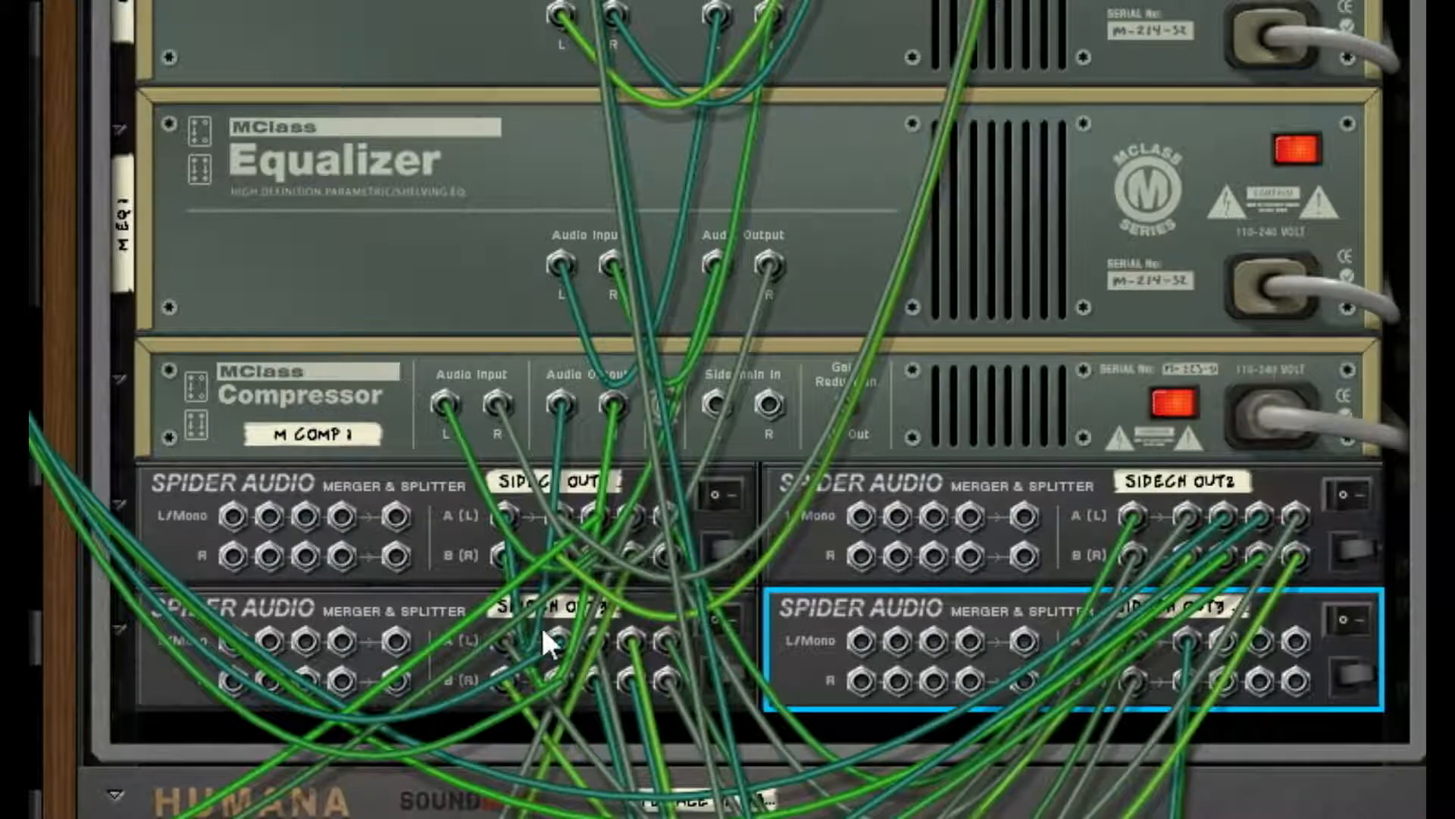
Trace the cables from the M Comp 1 compressor's audio output into the SIDECH OUT1 Spider Audio splitter.
{"action": "scroll", "coordinate": [939, 424], "scroll_direction": "down", "scroll_amount": 8}
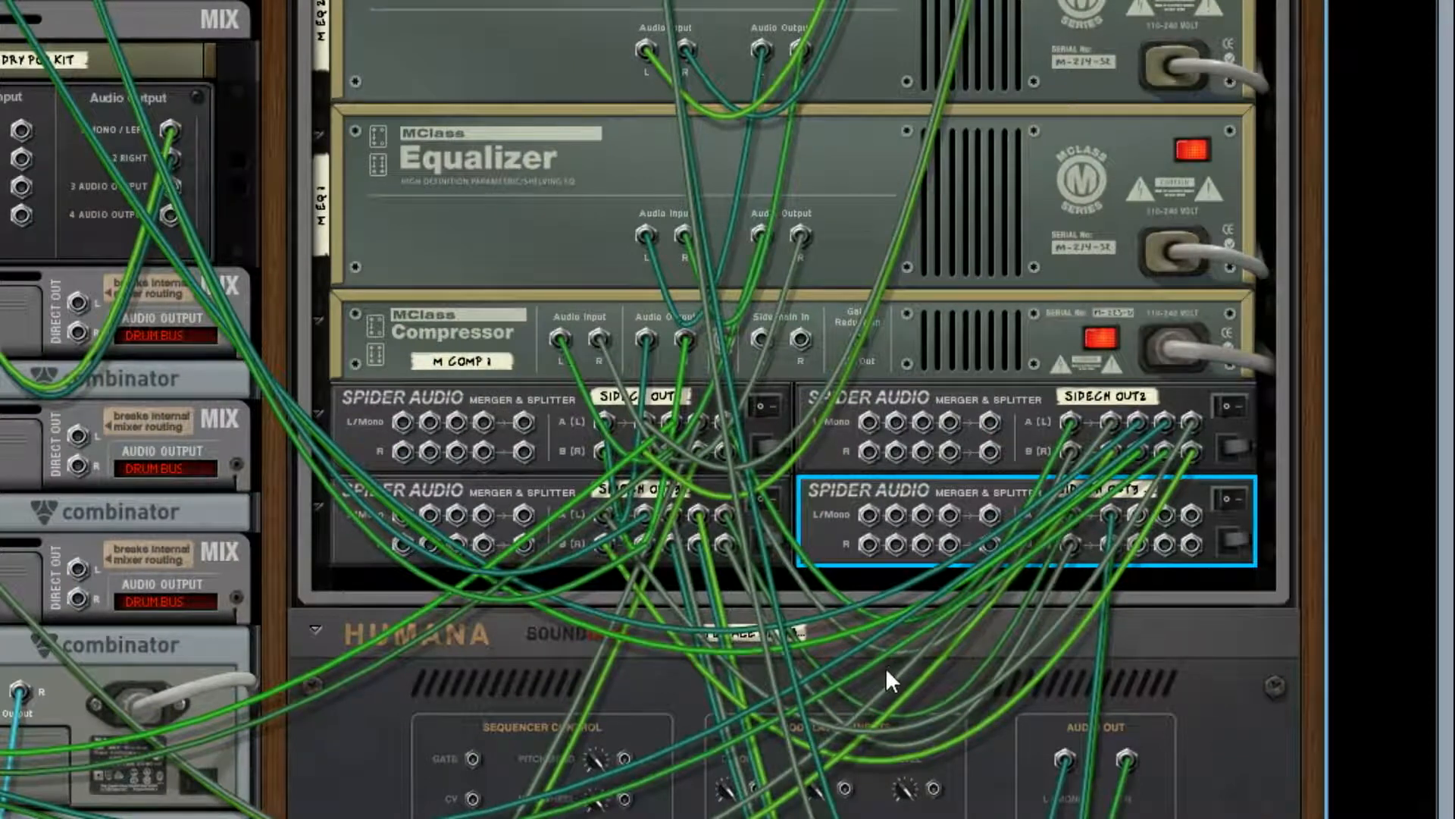
{"action": "scroll", "coordinate": [880, 675], "scroll_direction": "down", "scroll_amount": 3}
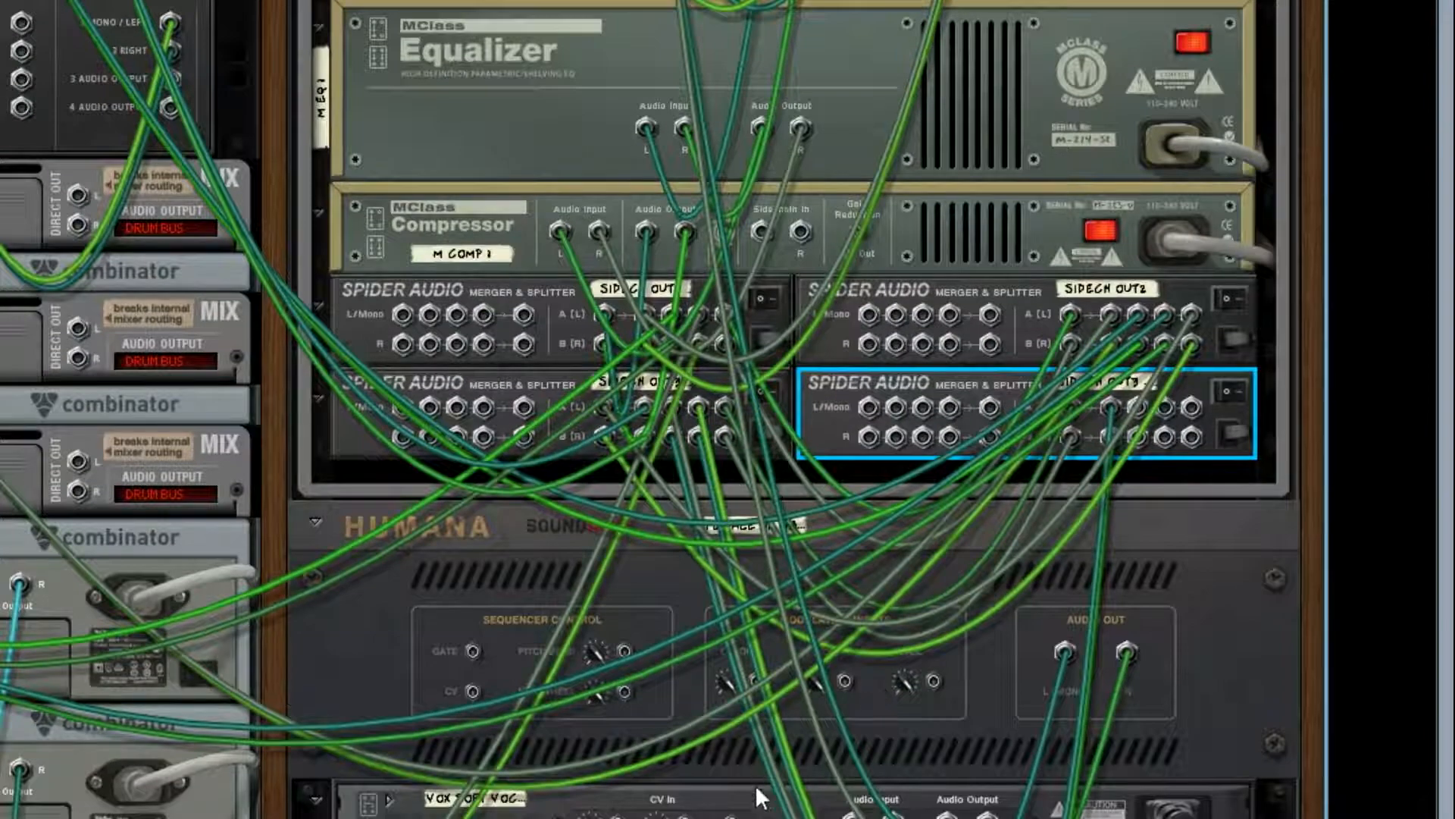
{"action": "scroll", "coordinate": [755, 784], "scroll_direction": "down", "scroll_amount": 2}
{"action": "left_click", "coordinate": [758, 817]}
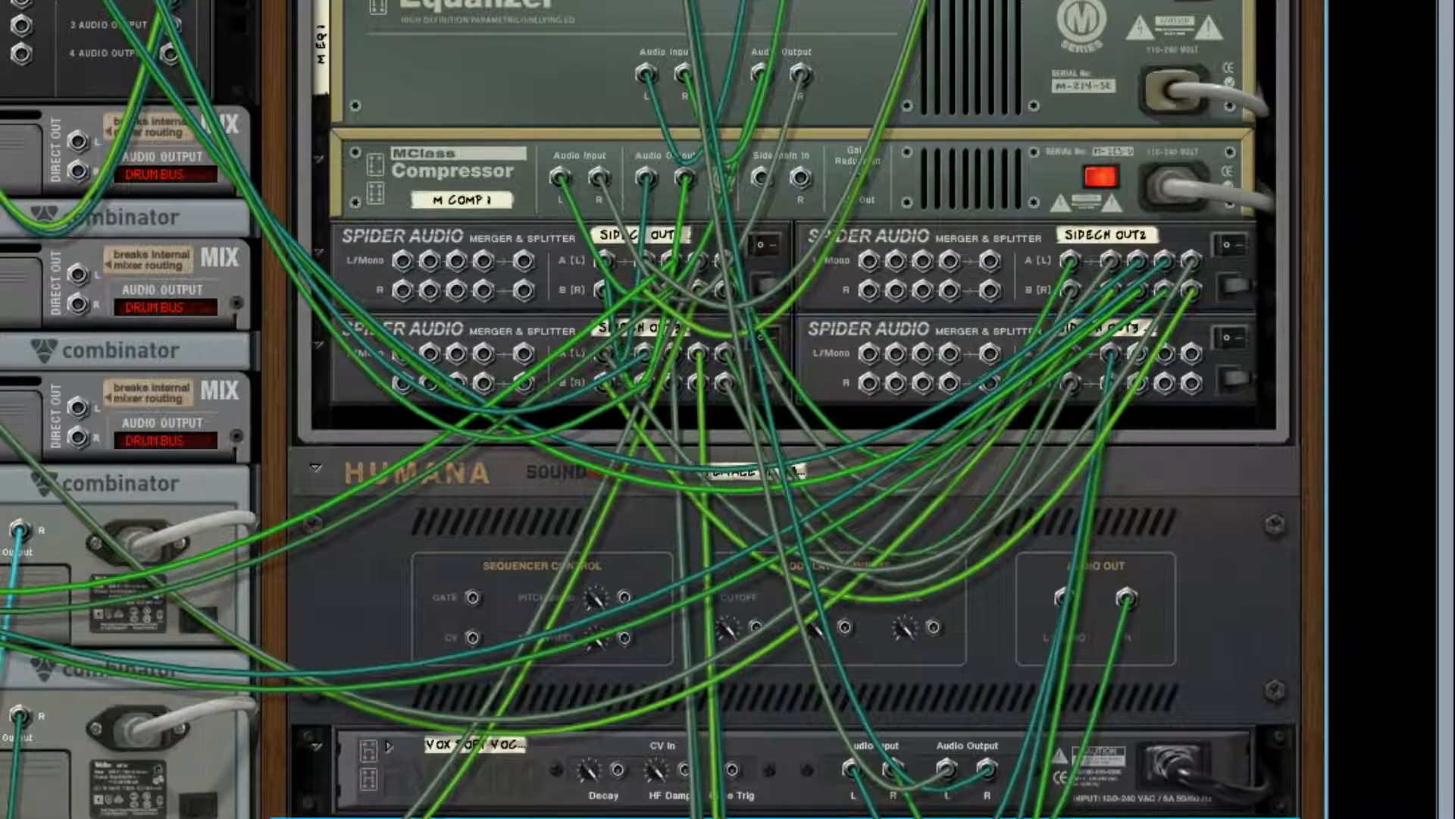
{"action": "scroll", "coordinate": [758, 803], "scroll_direction": "down", "scroll_amount": 3}
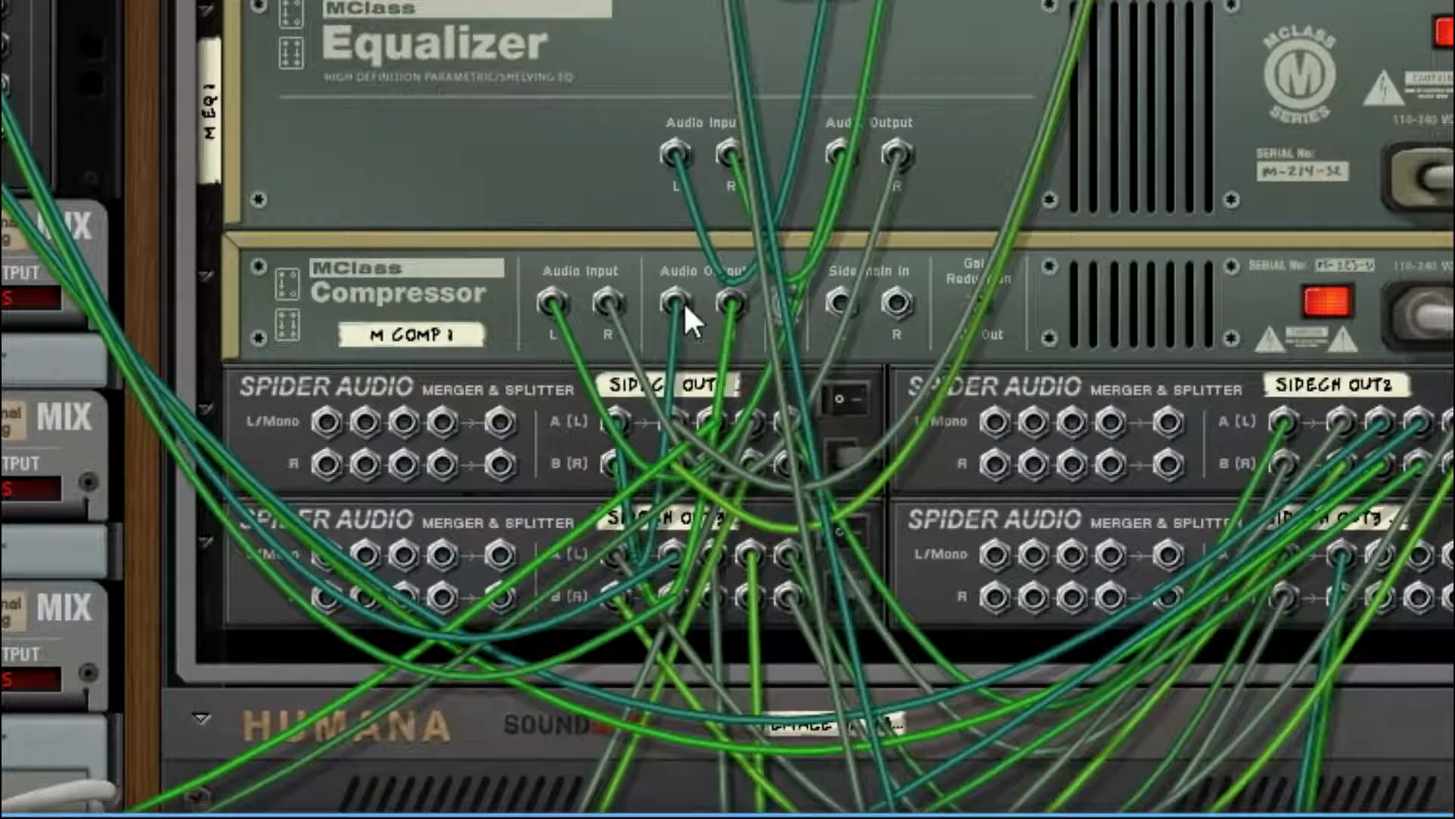
{"action": "mouse_move", "coordinate": [683, 302]}
{"action": "left_mouse_down"}
{"action": "mouse_move", "coordinate": [634, 250]}
{"action": "mouse_move", "coordinate": [566, 237]}
{"action": "mouse_move", "coordinate": [680, 302]}
{"action": "left_mouse_up"}
{"action": "left_click", "coordinate": [665, 423]}
{"action": "left_click_drag", "start_coordinate": [598, 810], "coordinate": [669, 767]}
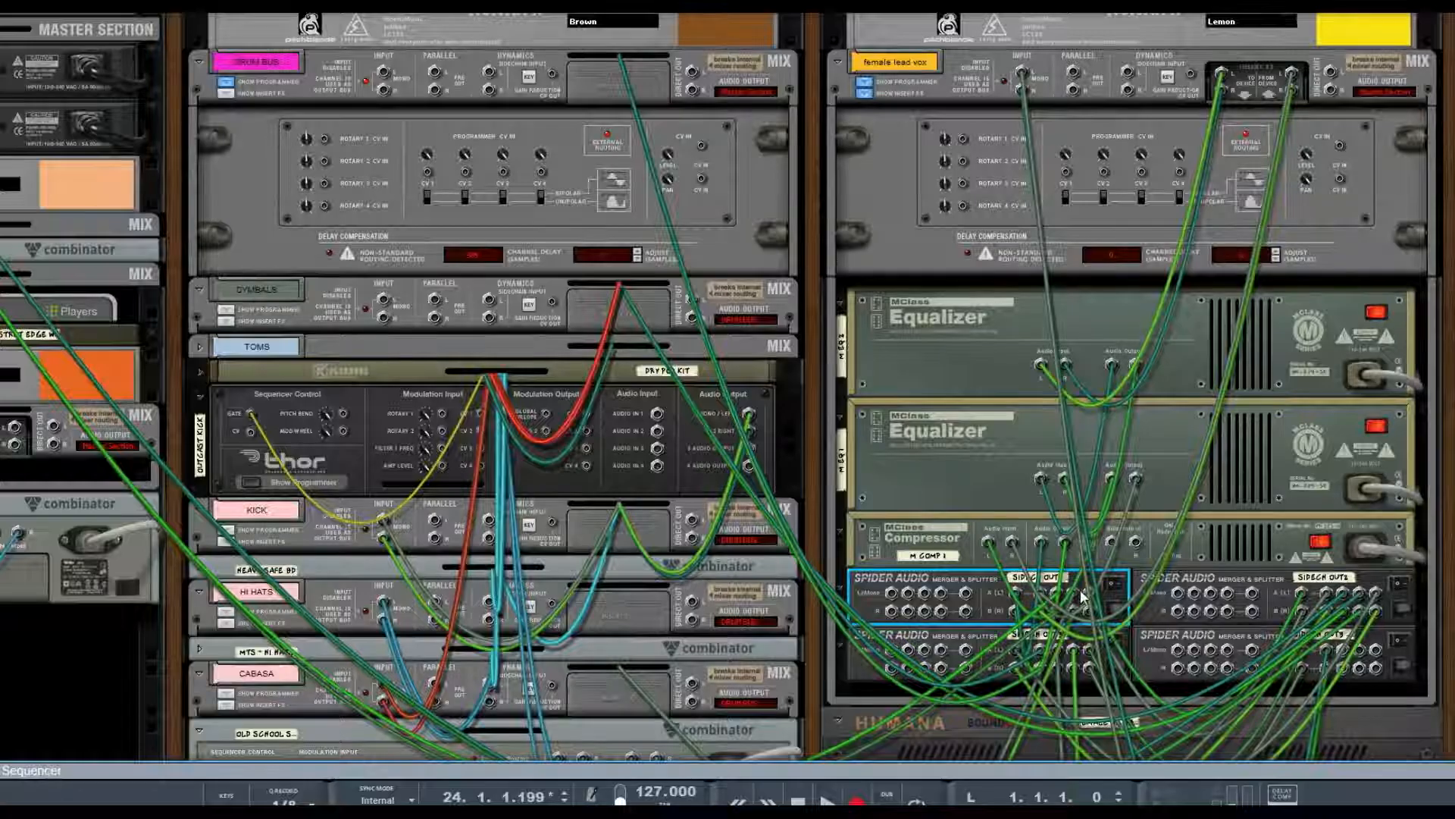
Follow the split vocal signal from SIDECH OUT1 across the remaining sidechain splitters towards the drum and guitar channels.
{"action": "left_click_drag", "start_coordinate": [1075, 593], "coordinate": [1178, 594]}
{"action": "scroll", "coordinate": [1178, 593], "scroll_direction": "down", "scroll_amount": 5}
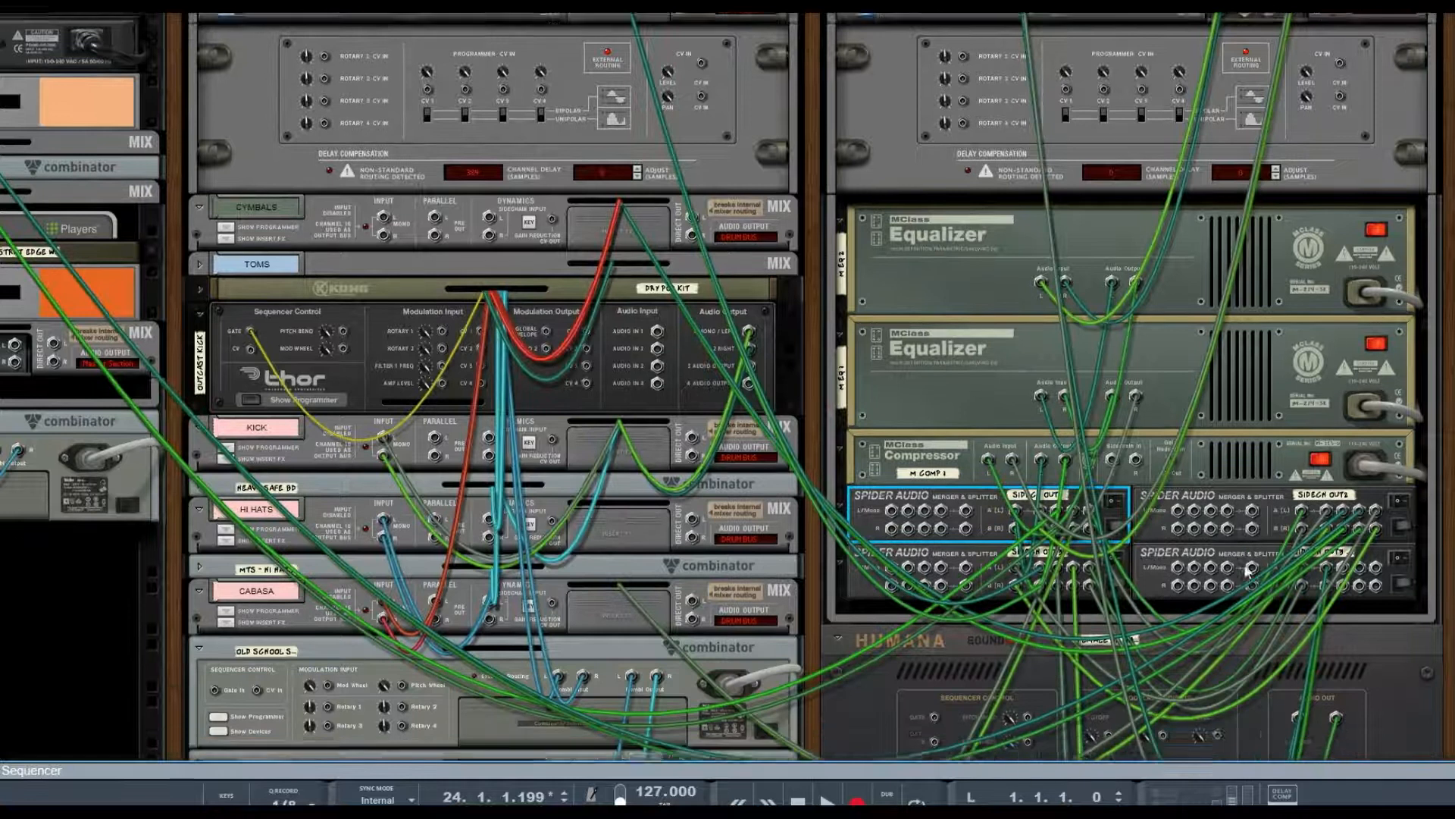
{"action": "scroll", "coordinate": [1247, 431], "scroll_direction": "down", "scroll_amount": 2}
{"action": "scroll", "coordinate": [1046, 483], "scroll_direction": "up", "scroll_amount": 2}
{"action": "mouse_move", "coordinate": [1055, 501]}
{"action": "left_mouse_down"}
{"action": "mouse_move", "coordinate": [985, 529]}
{"action": "mouse_move", "coordinate": [1053, 470]}
{"action": "mouse_move", "coordinate": [1057, 445]}
{"action": "mouse_move", "coordinate": [1037, 493]}
{"action": "left_mouse_up"}
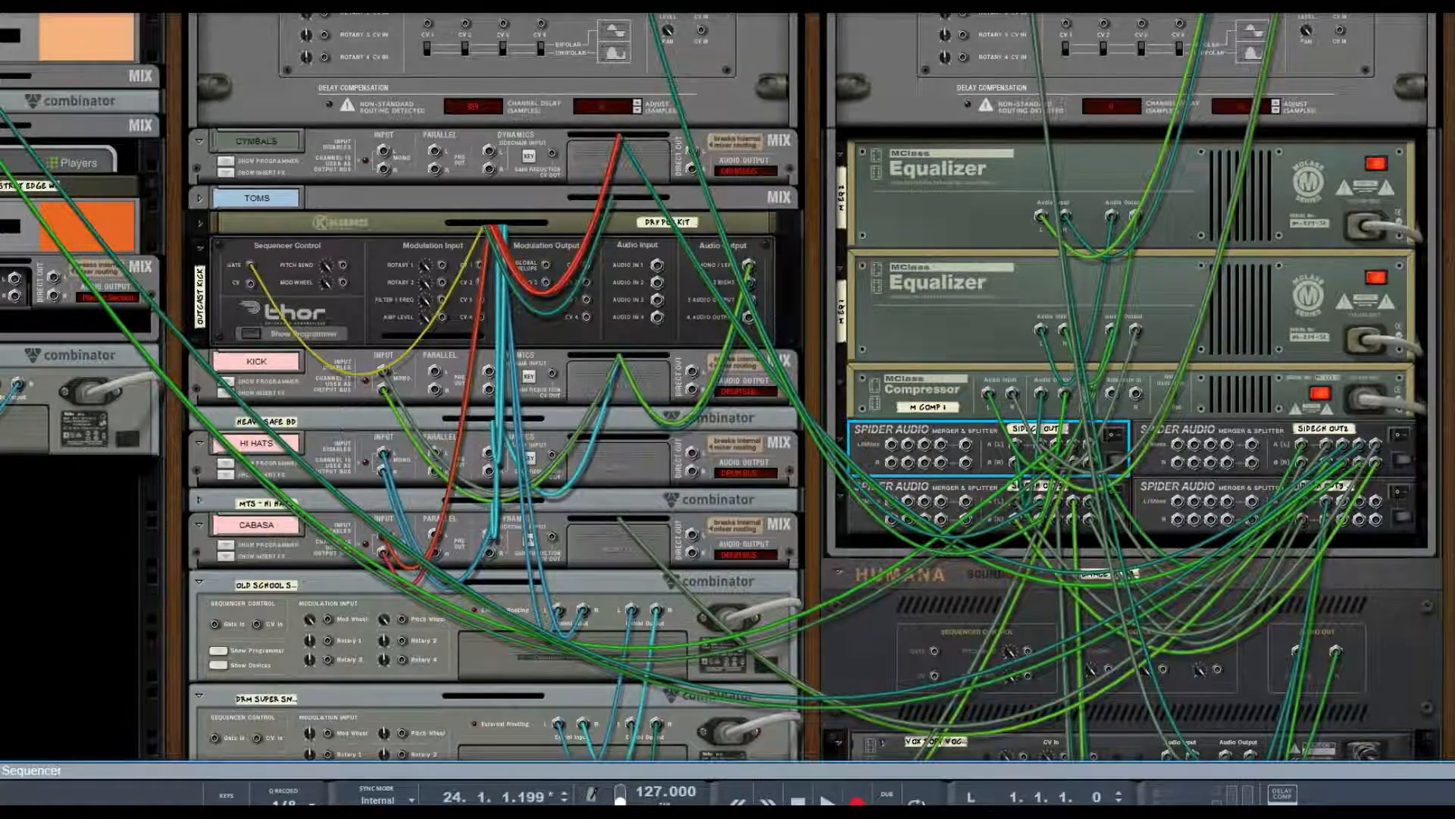
Unfold the AC gtr mix channel on the rear and show its insert effects down to the VOX SIDECHAIN splitter.
{"action": "key", "text": "Home"}
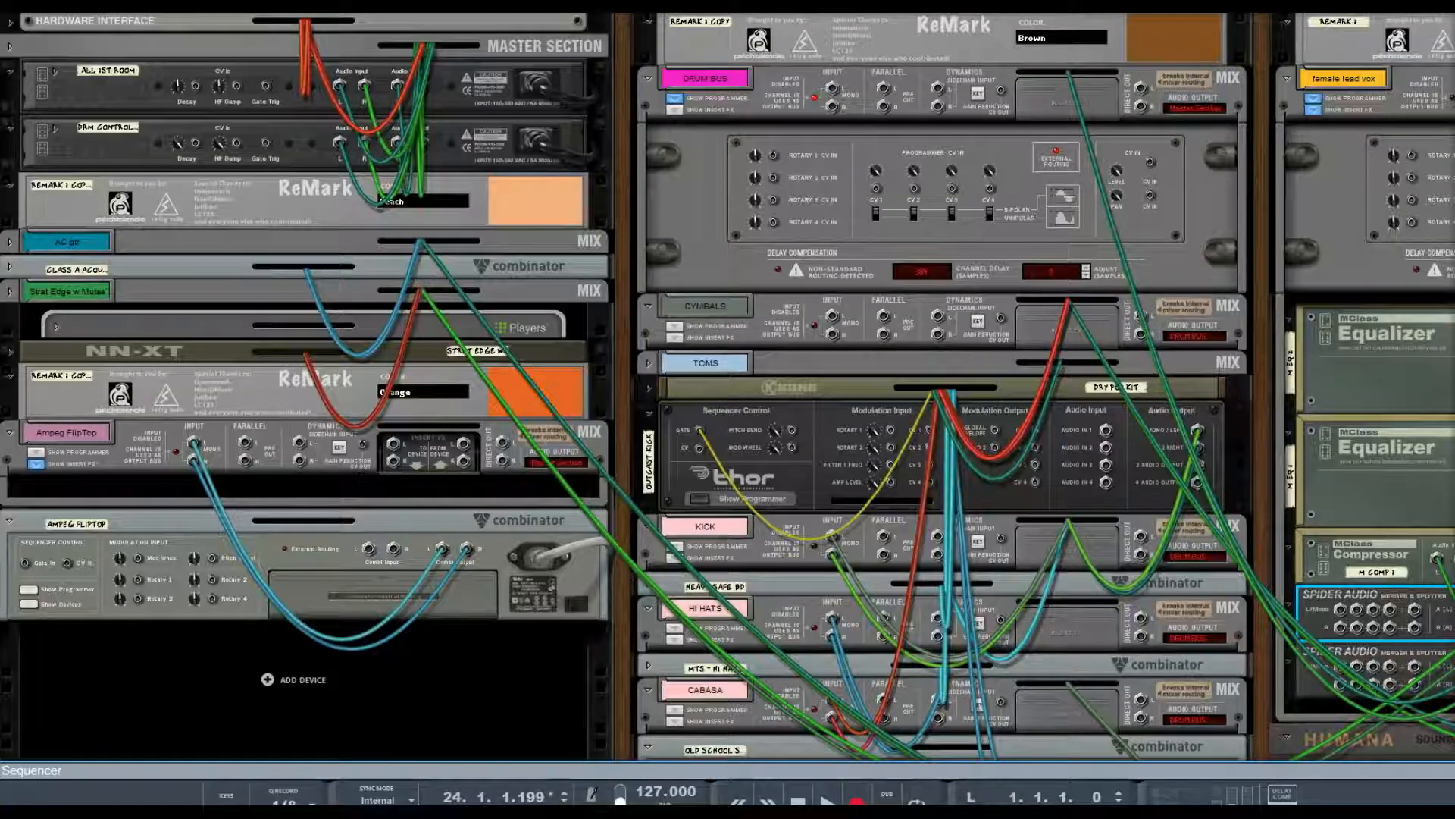
{"action": "left_click", "coordinate": [9, 244]}
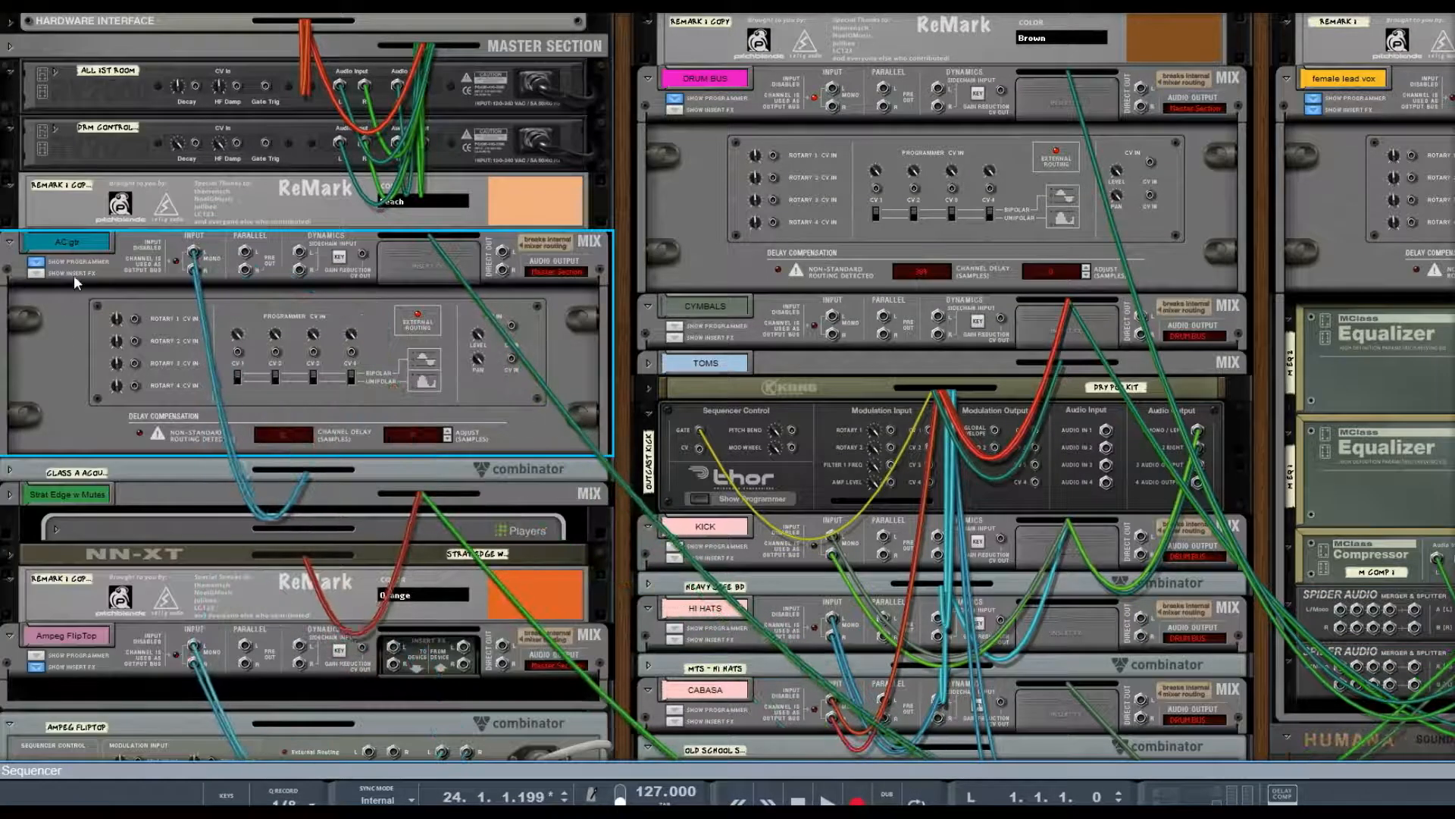
{"action": "left_click", "coordinate": [36, 273]}
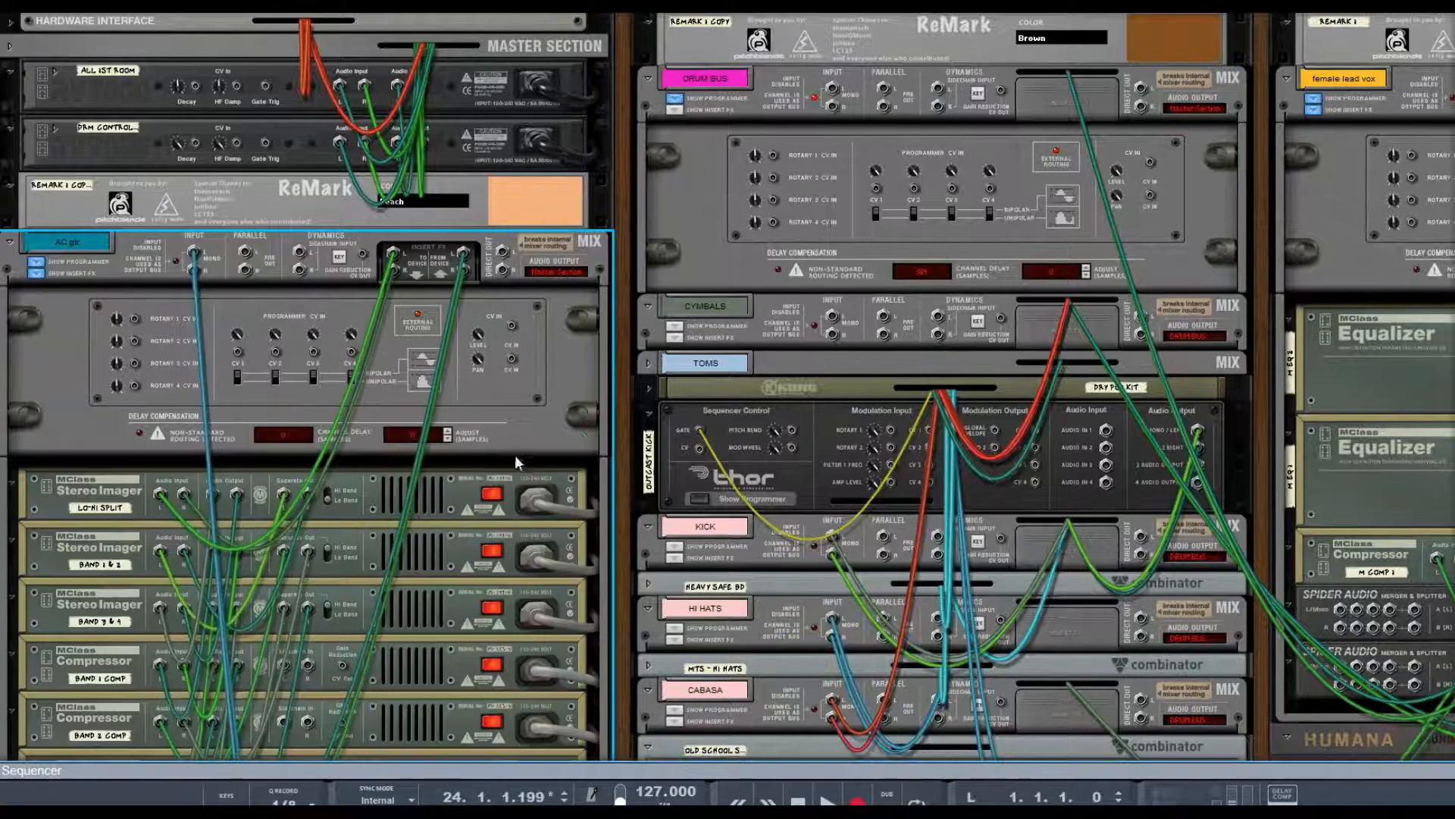
{"action": "scroll", "coordinate": [515, 455], "scroll_direction": "down", "scroll_amount": 2}
{"action": "scroll", "coordinate": [535, 448], "scroll_direction": "down", "scroll_amount": 7}
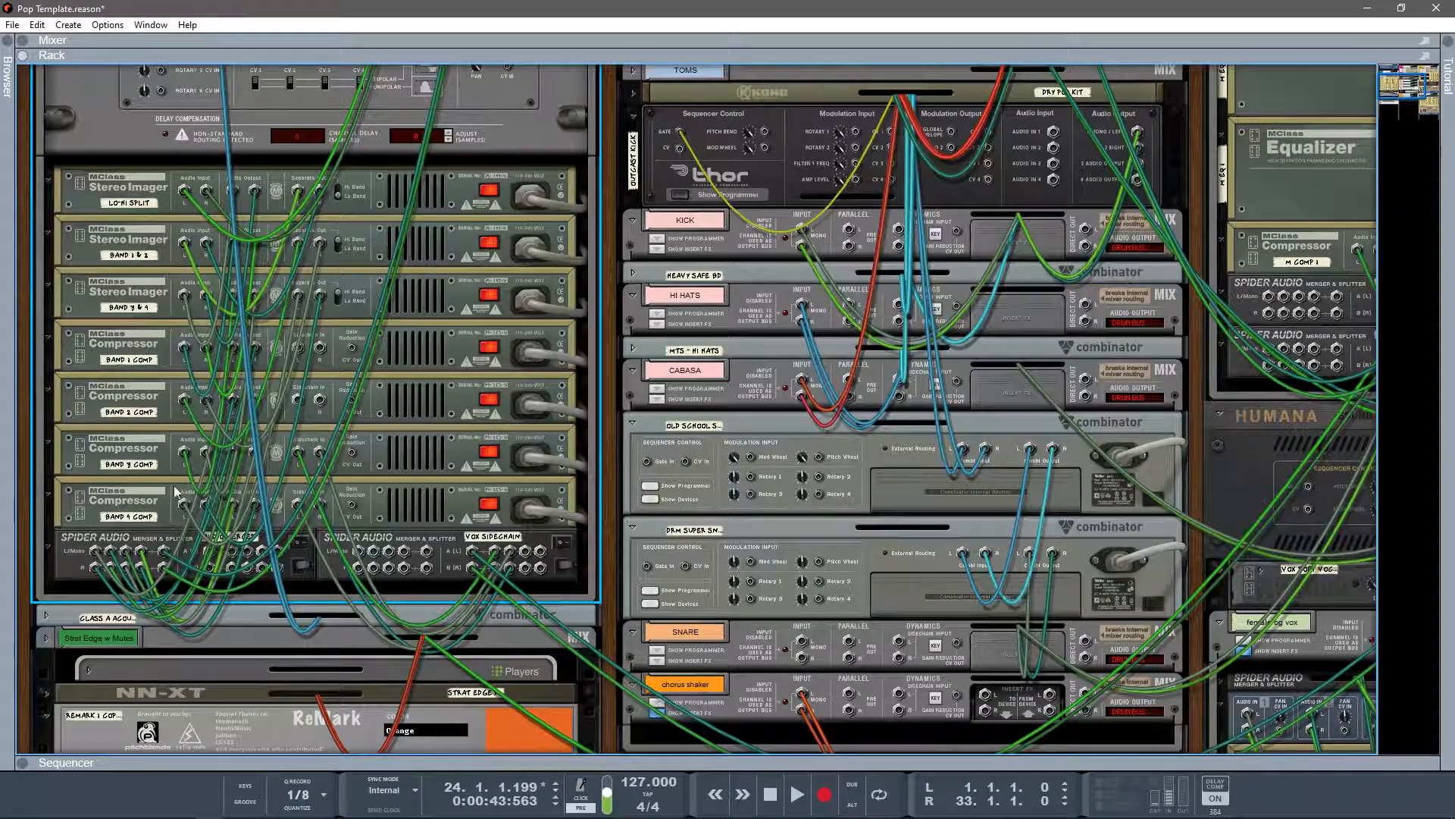
Return to the front of the rack and solo the AC gtr channel for playback with its 4 Band Compression inserts.
{"action": "key", "text": "Tab"}
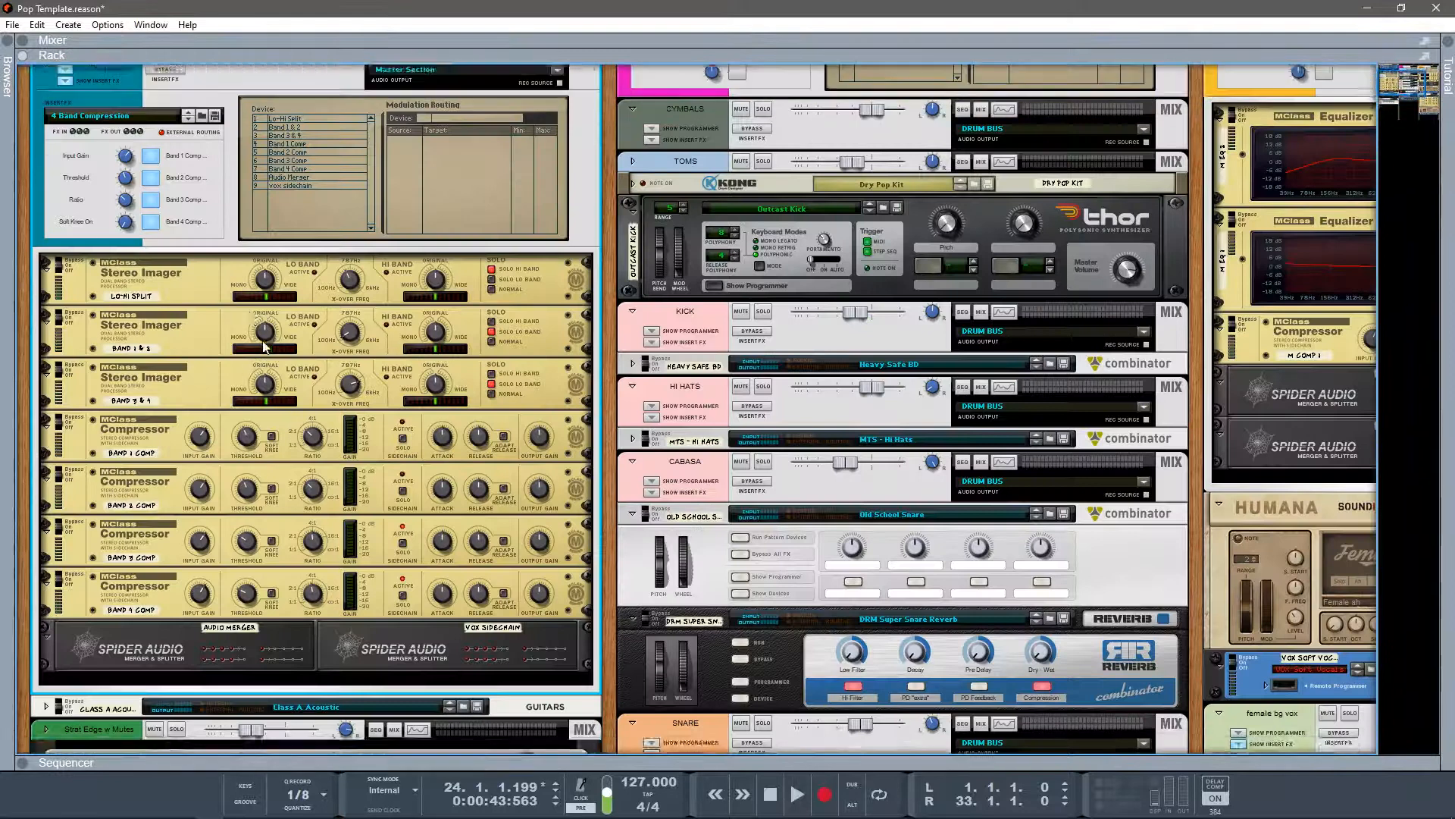
{"action": "left_click", "coordinate": [178, 99]}
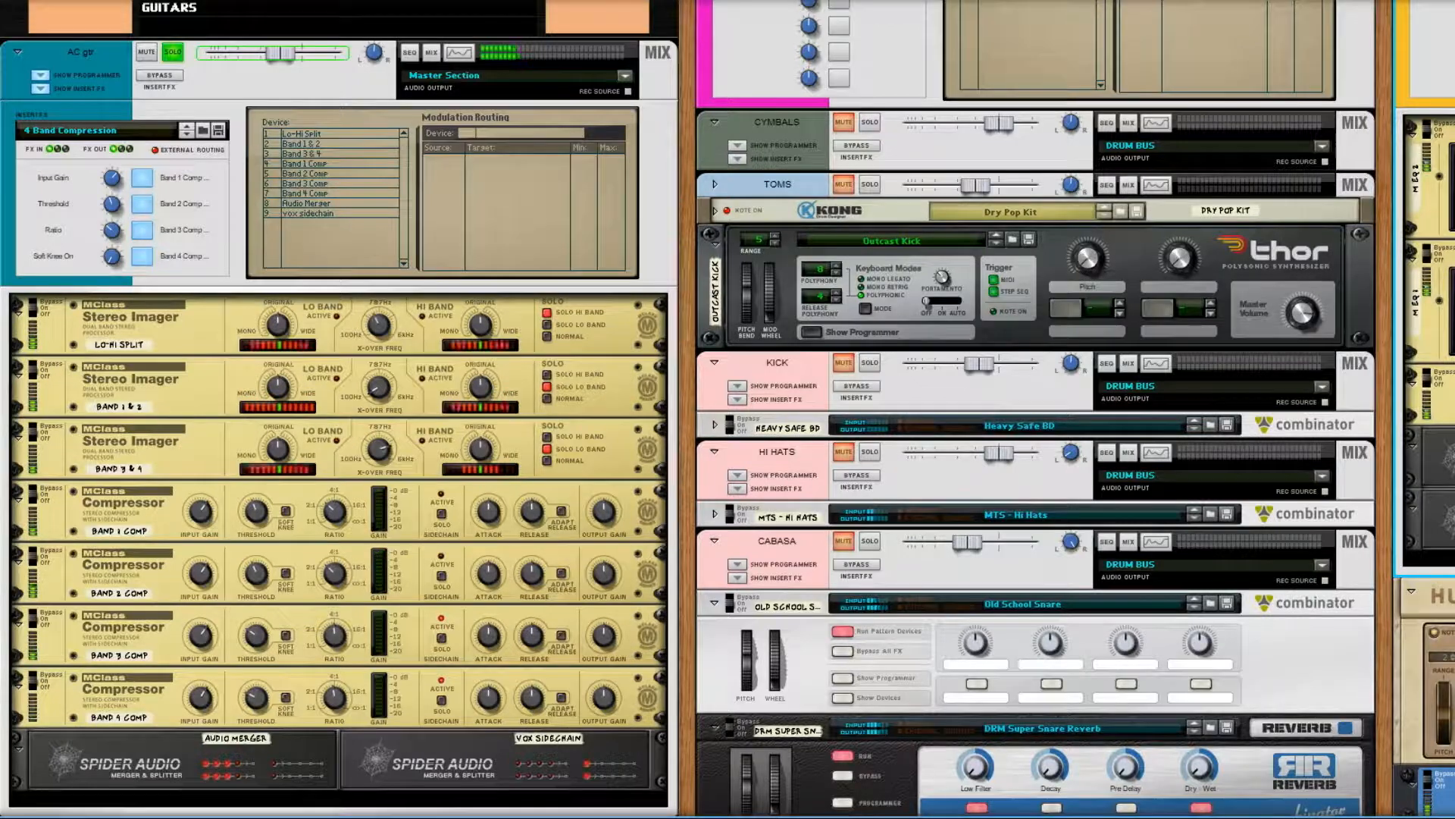
Flip to the rear and trace the VOX SIDECHAIN splitter's outputs into the Band 3 and Band 4 compressors' sidechain inputs.
{"action": "key", "text": "Tab"}
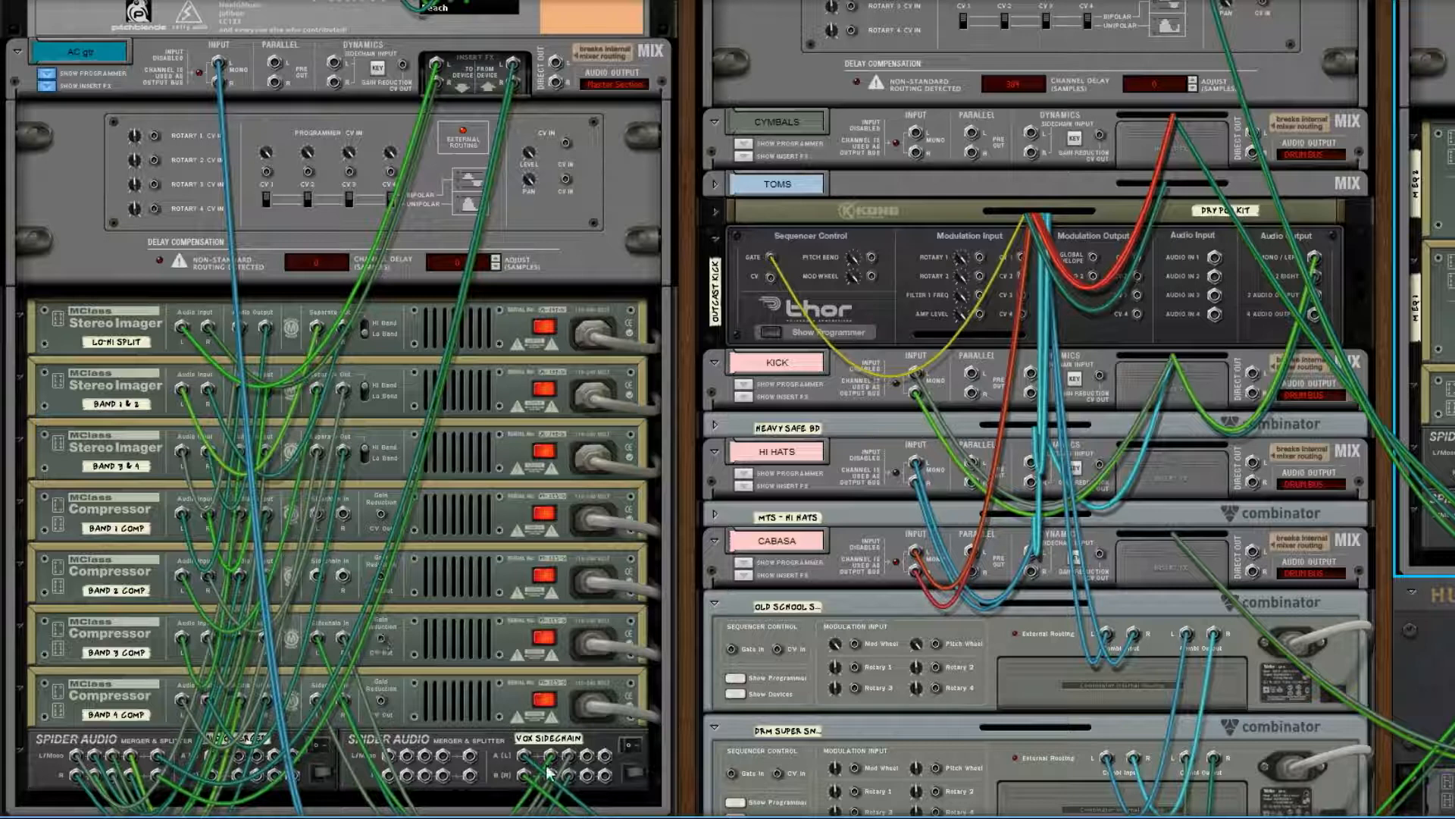
{"action": "scroll", "coordinate": [562, 749], "scroll_direction": "down", "scroll_amount": 8}
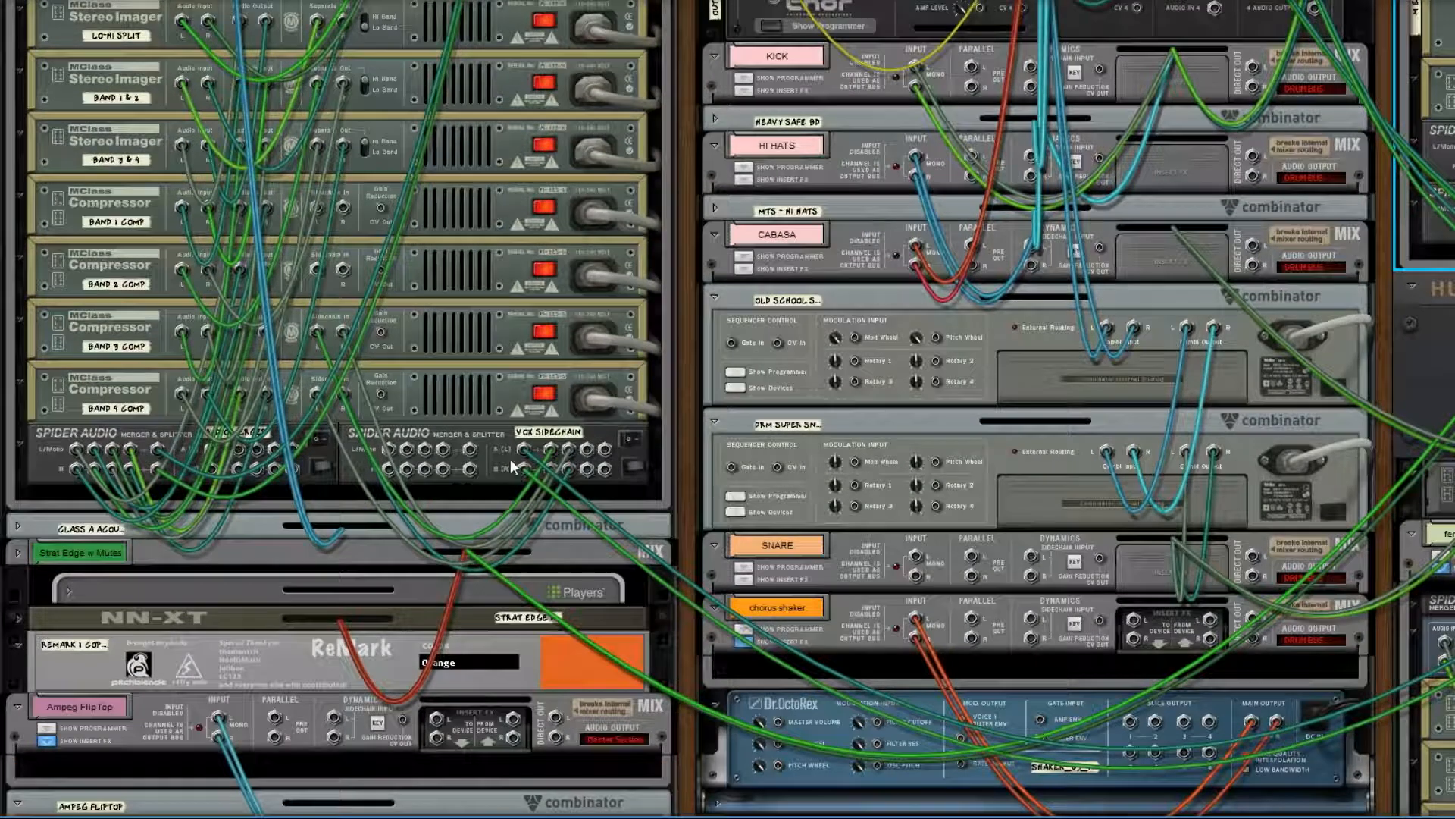
{"action": "left_click", "coordinate": [331, 379]}
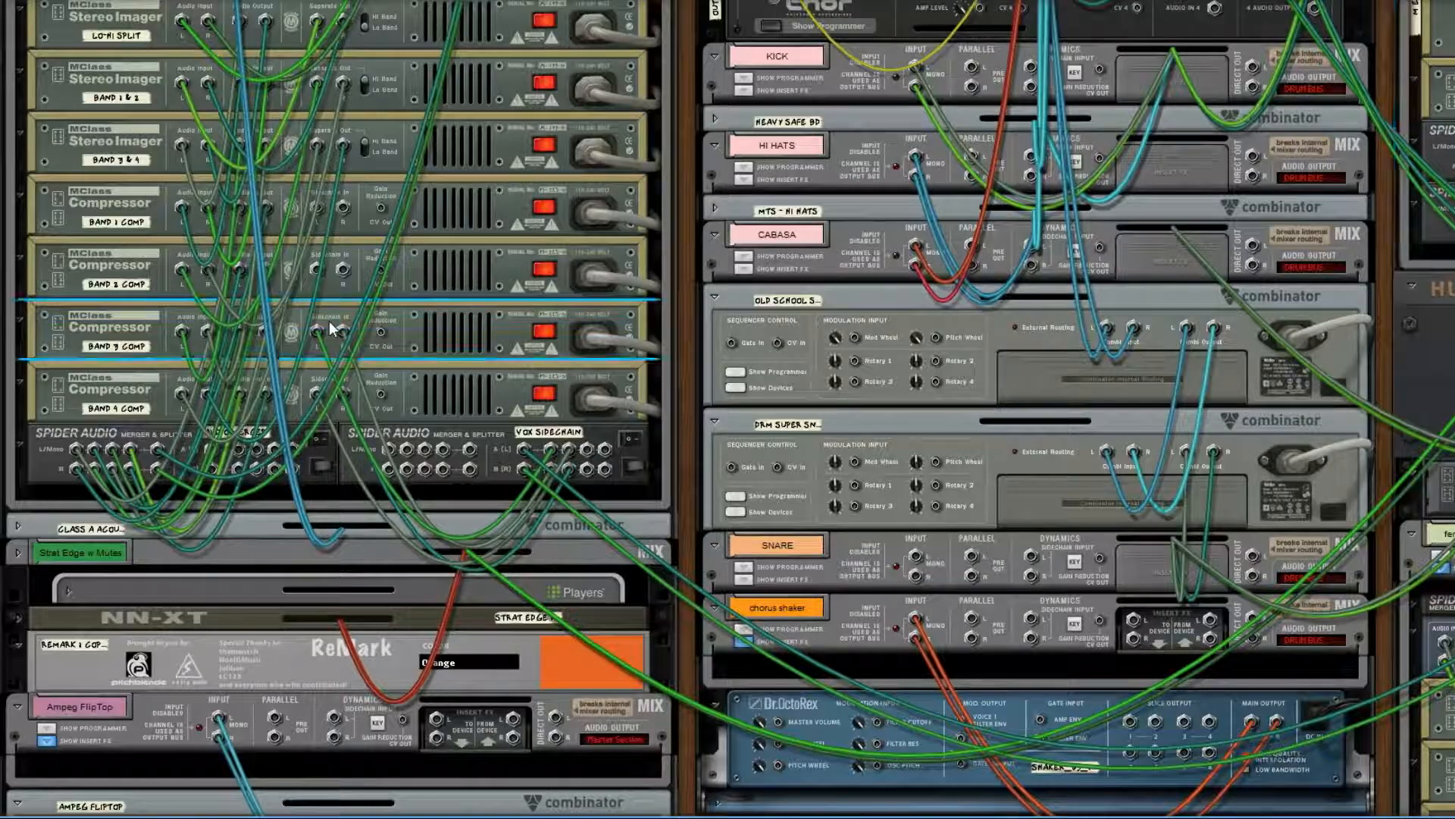
On the front, lower the Band 3 and Band 4 compressor thresholds, inspect their ratios during playback and stop it.
{"action": "key", "text": "Tab"}
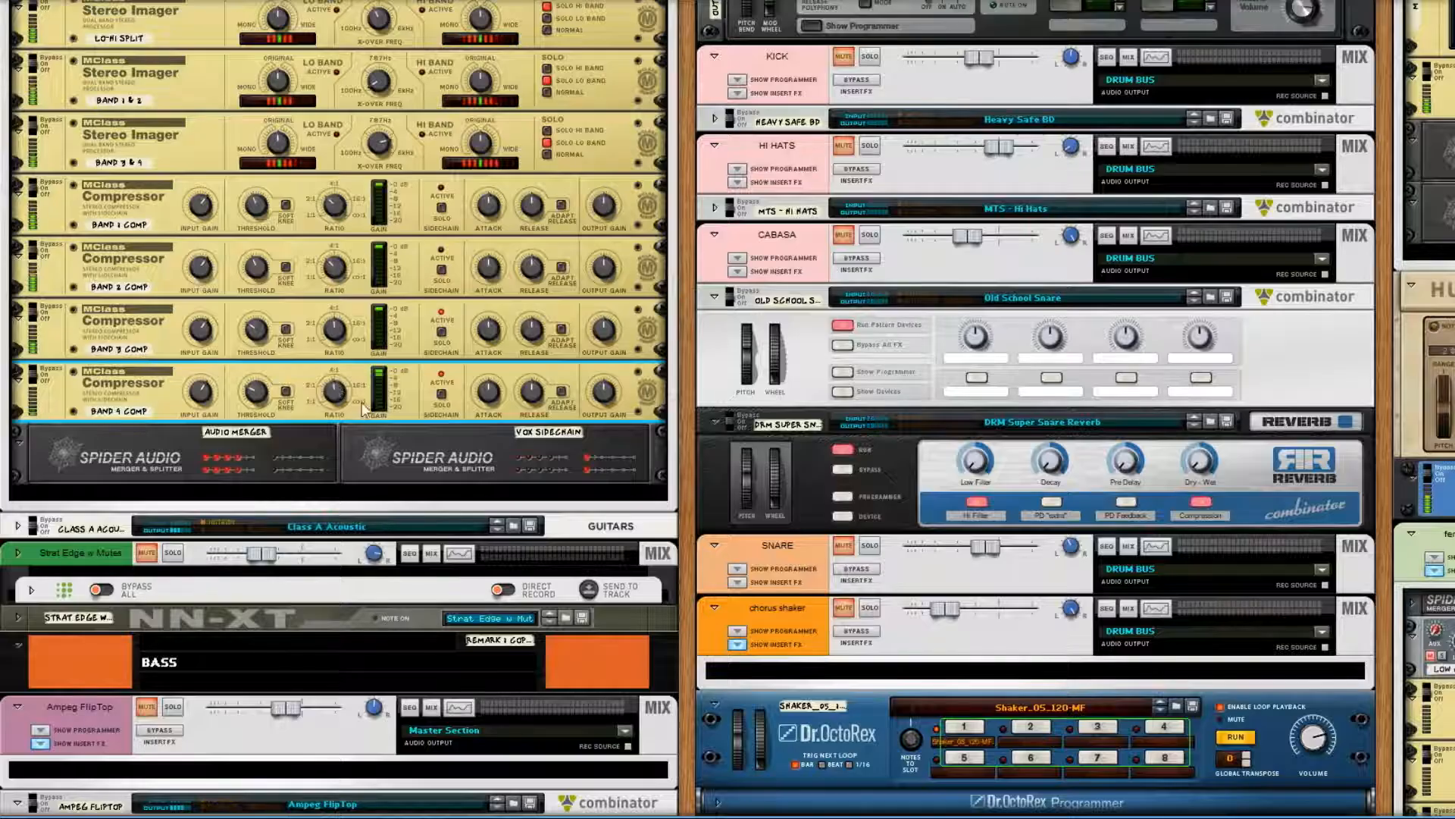
{"action": "scroll", "coordinate": [362, 407], "scroll_direction": "up", "scroll_amount": 1}
{"action": "left_click", "coordinate": [262, 392]}
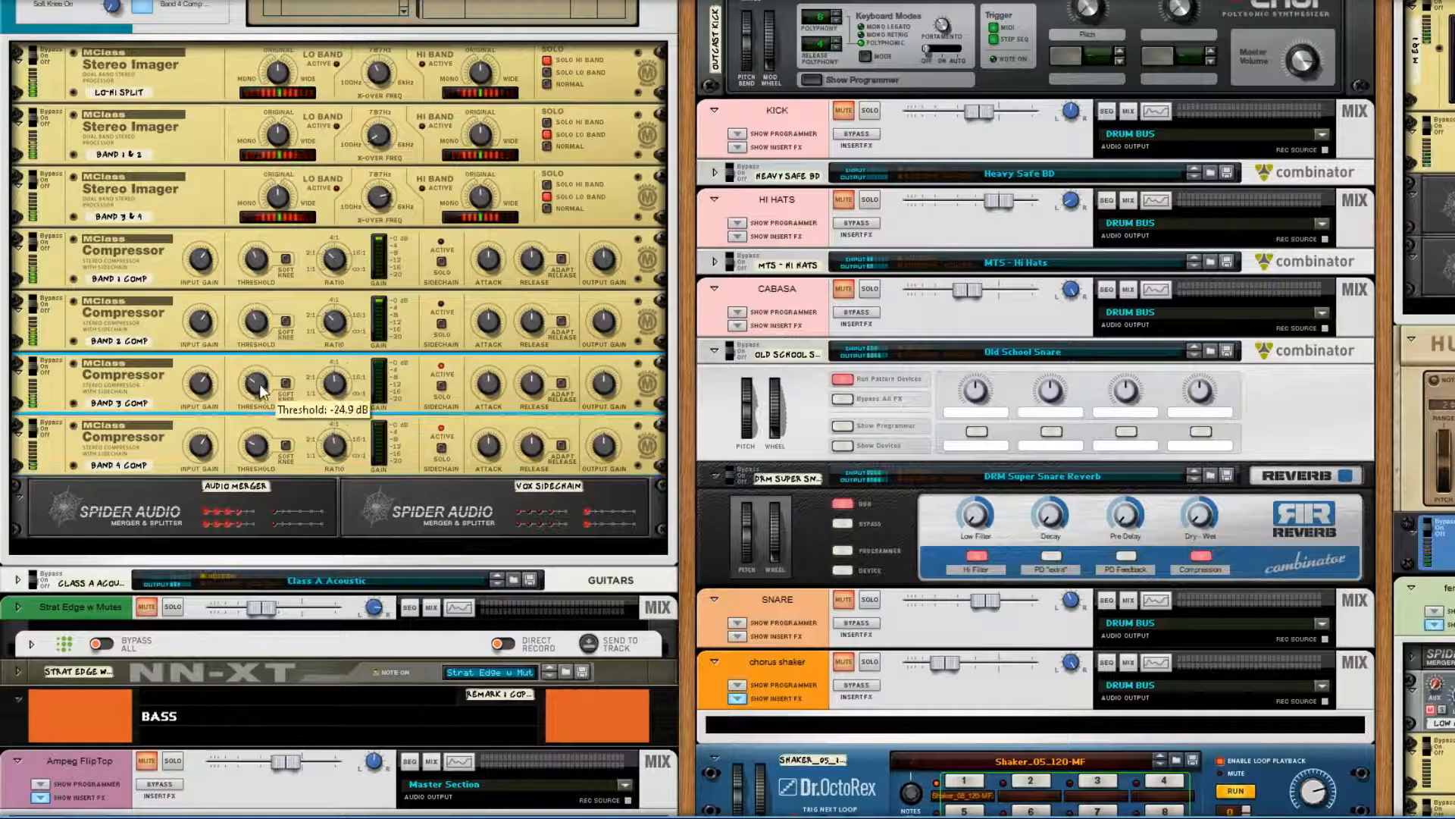
{"action": "left_click", "coordinate": [267, 453]}
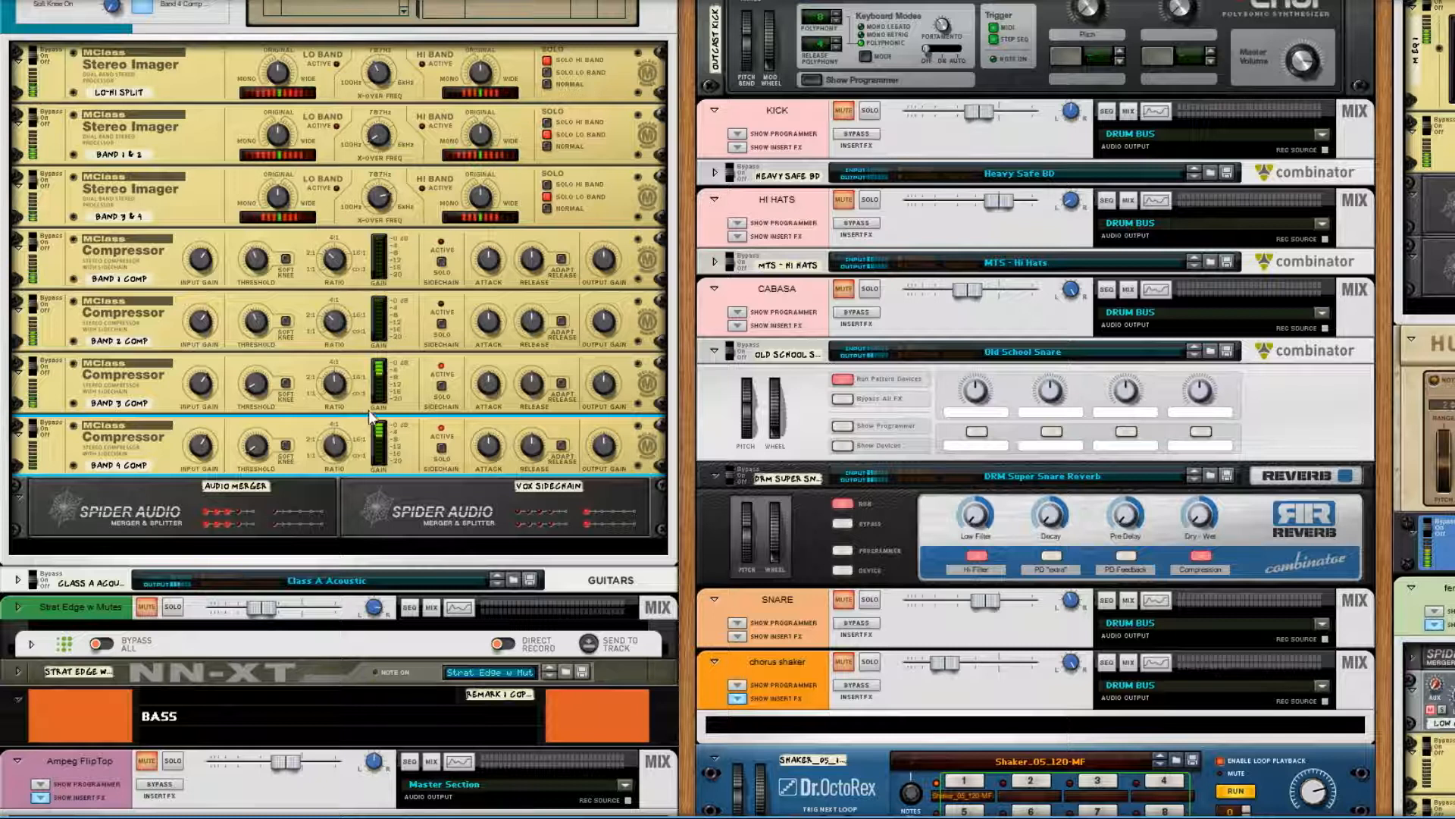
{"action": "left_click", "coordinate": [333, 398]}
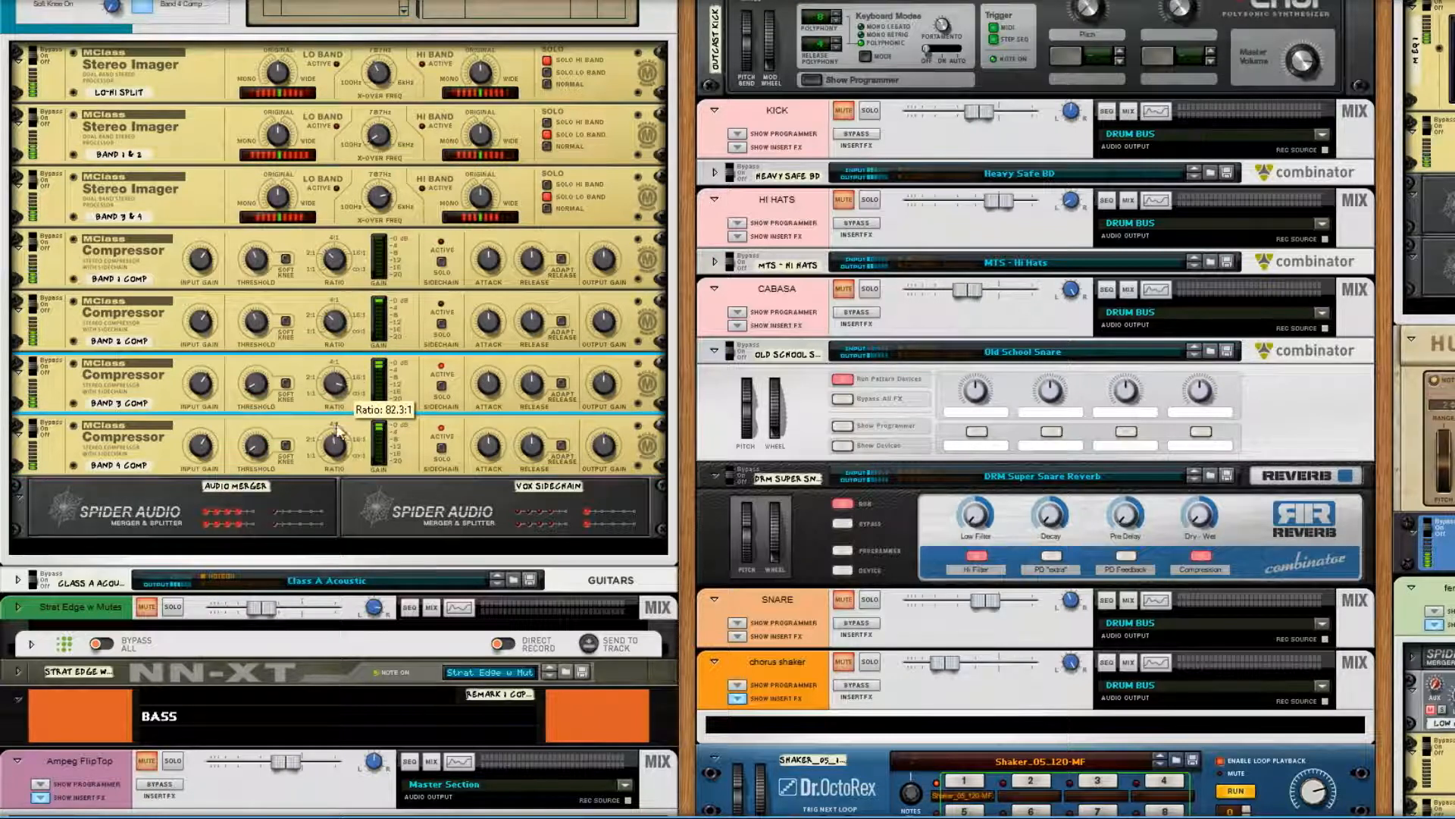
{"action": "left_click_drag", "start_coordinate": [339, 441], "coordinate": [350, 433]}
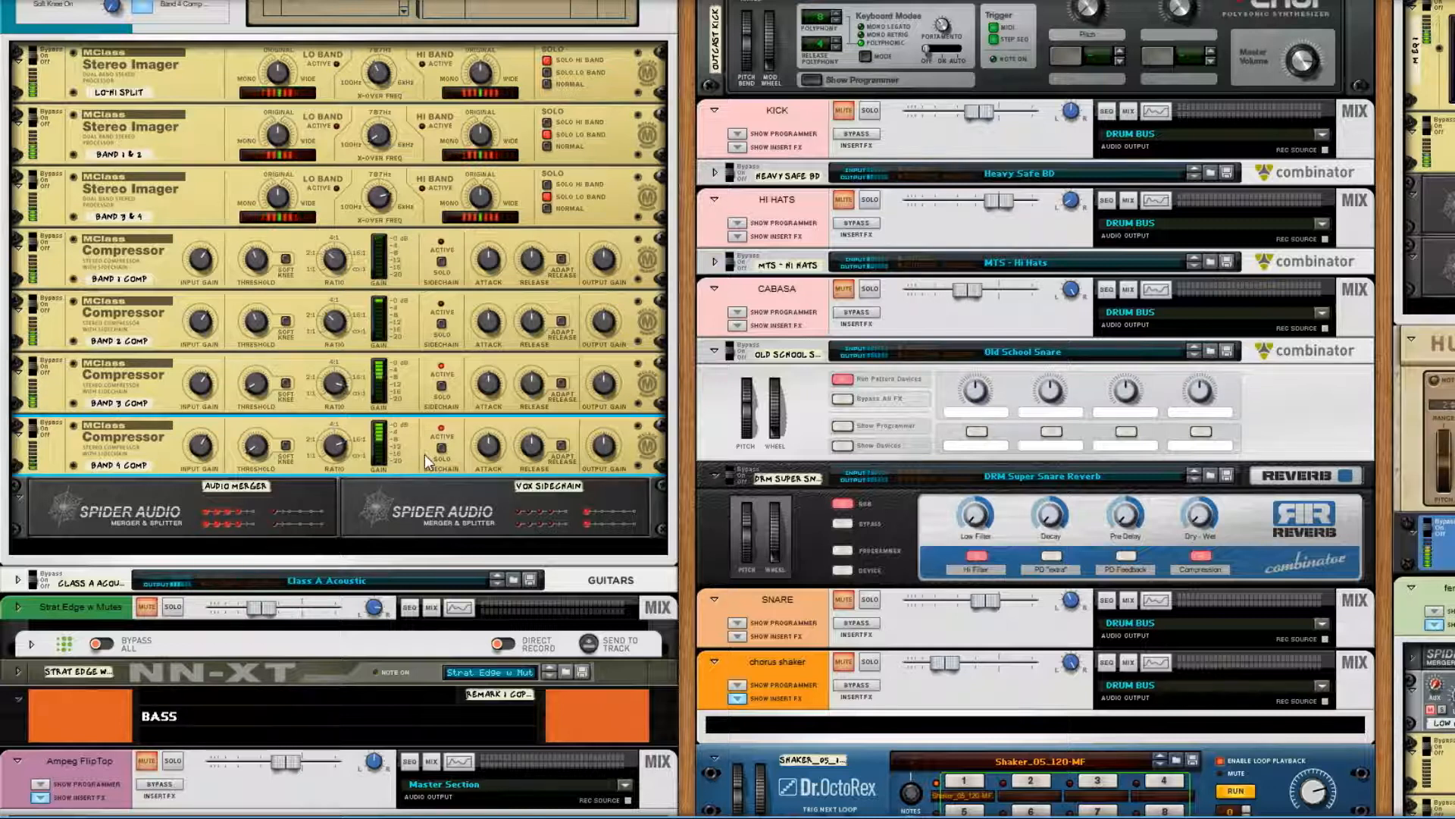
{"action": "key", "text": "space"}
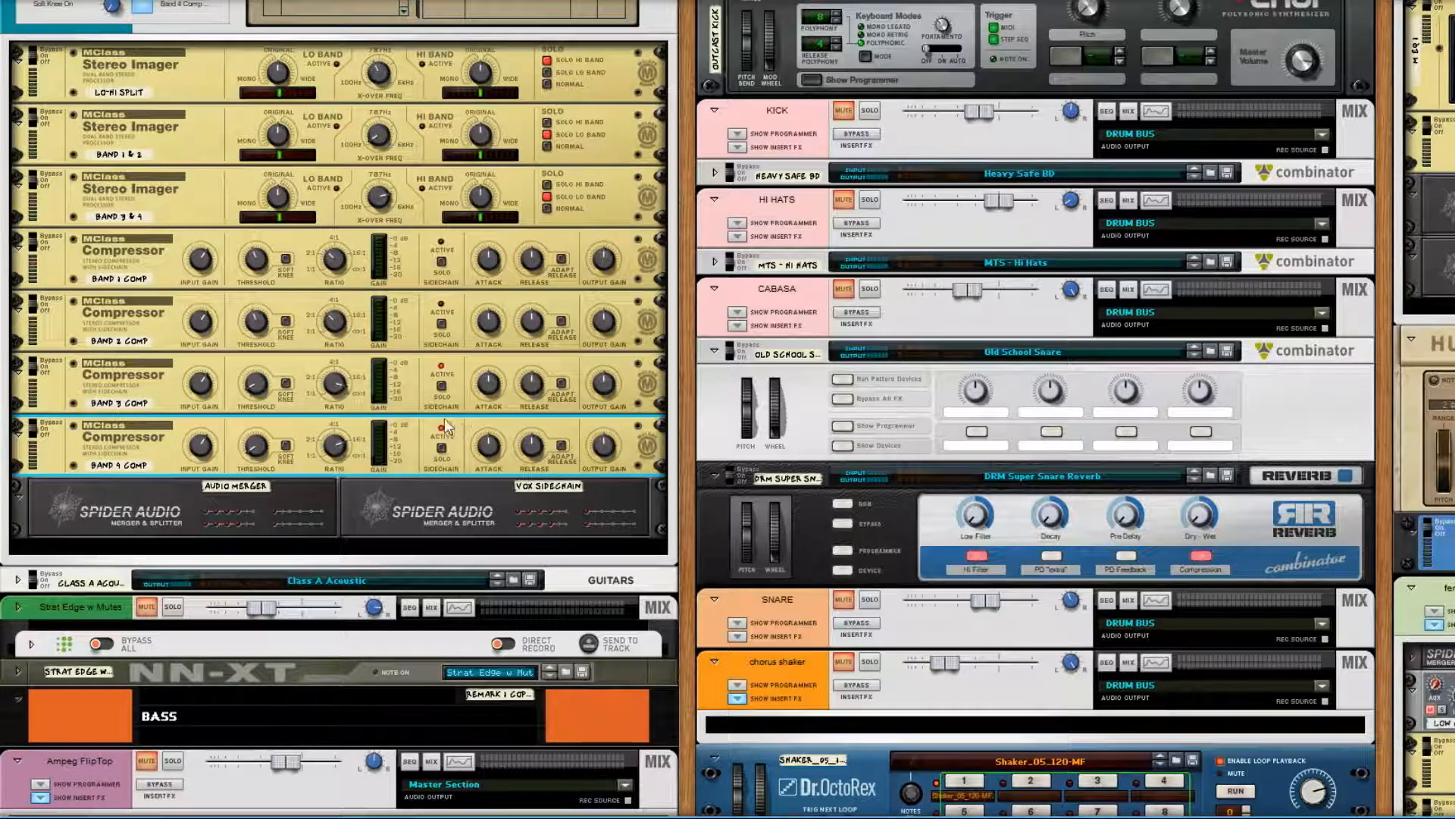
Turn off solo on the AC gtr channel and on the female lead vox channel.
{"action": "left_click", "coordinate": [338, 392]}
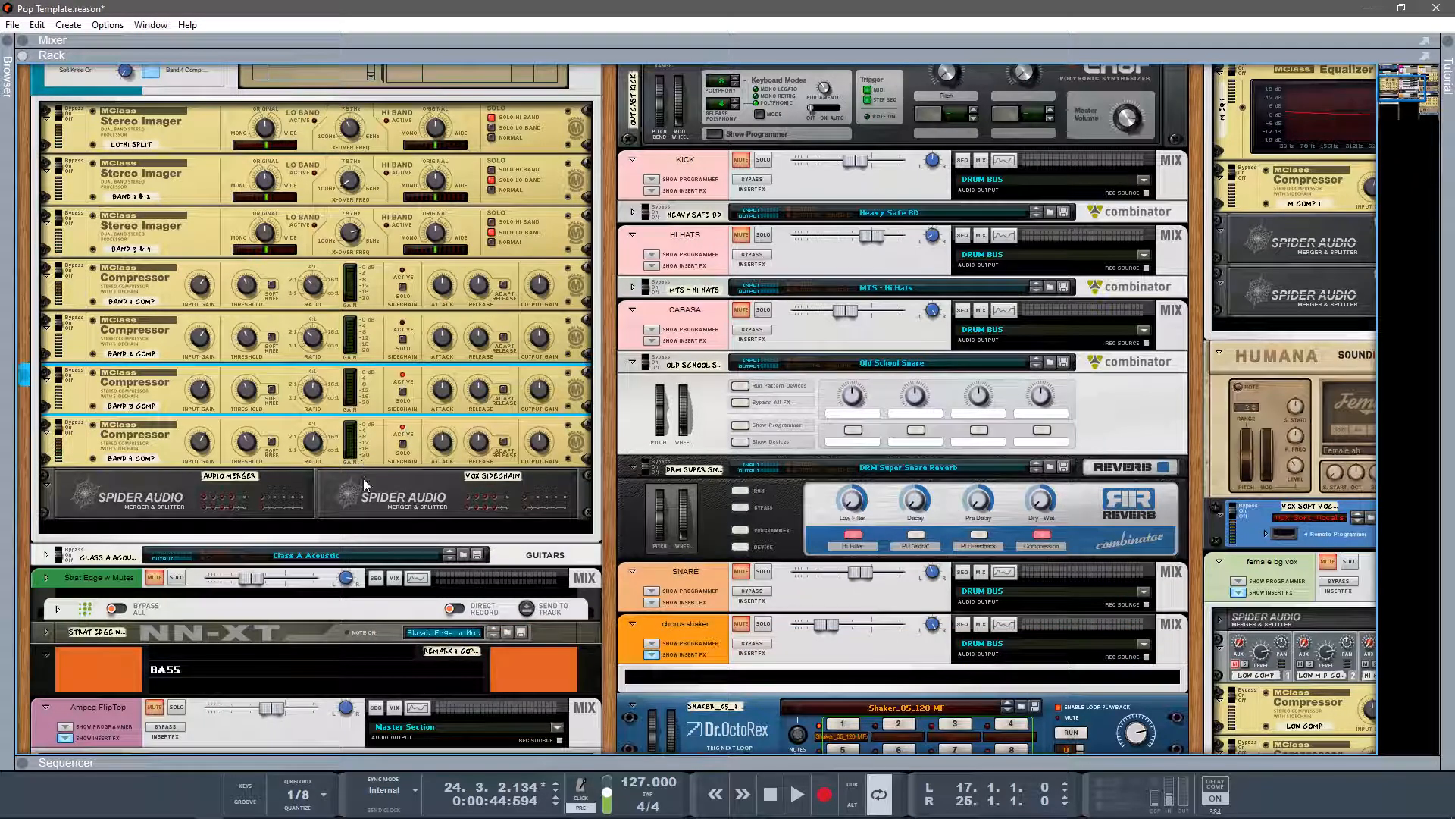
{"action": "scroll", "coordinate": [362, 479], "scroll_direction": "up", "scroll_amount": 4}
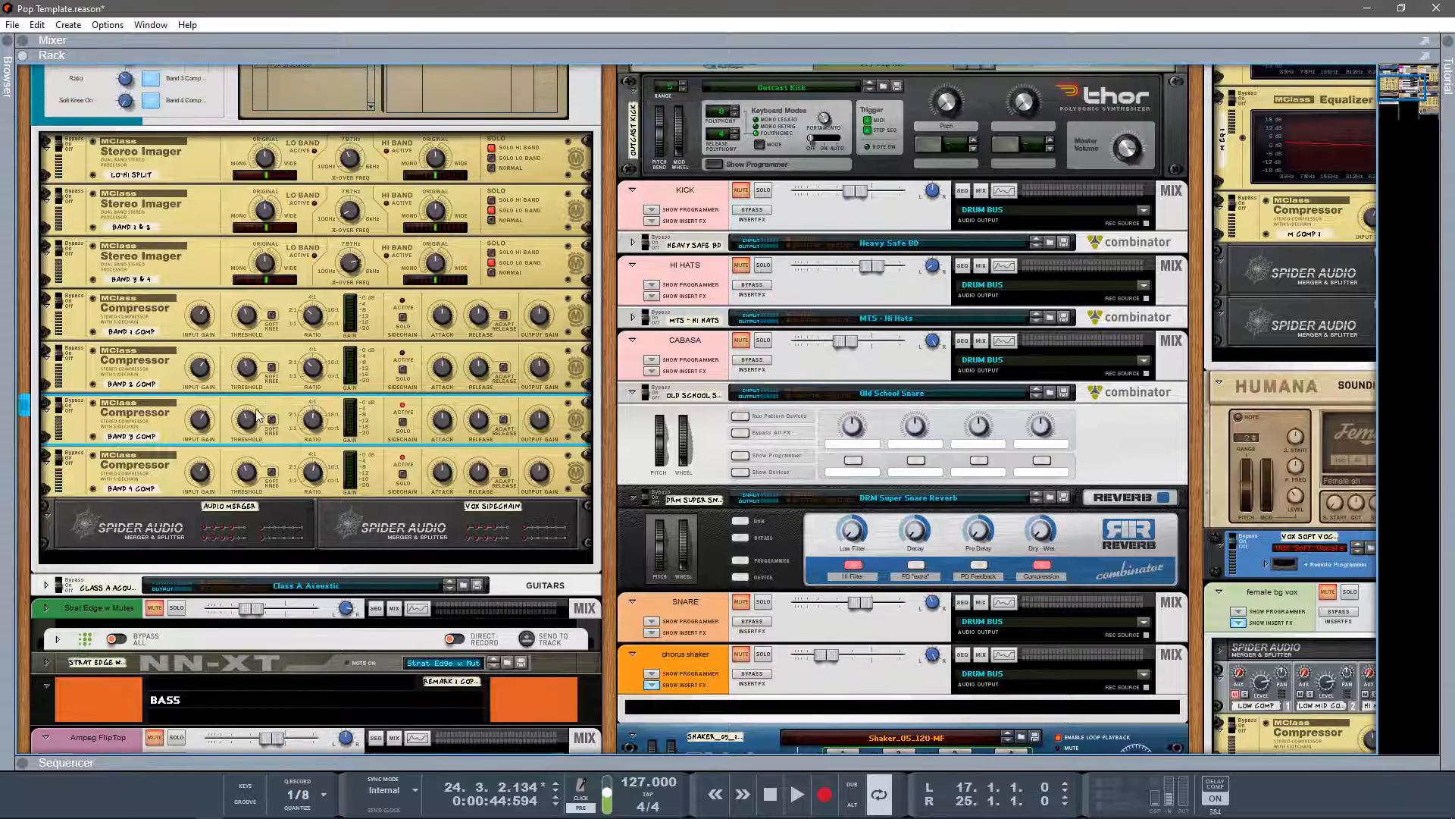
{"action": "scroll", "coordinate": [190, 303], "scroll_direction": "up", "scroll_amount": 1}
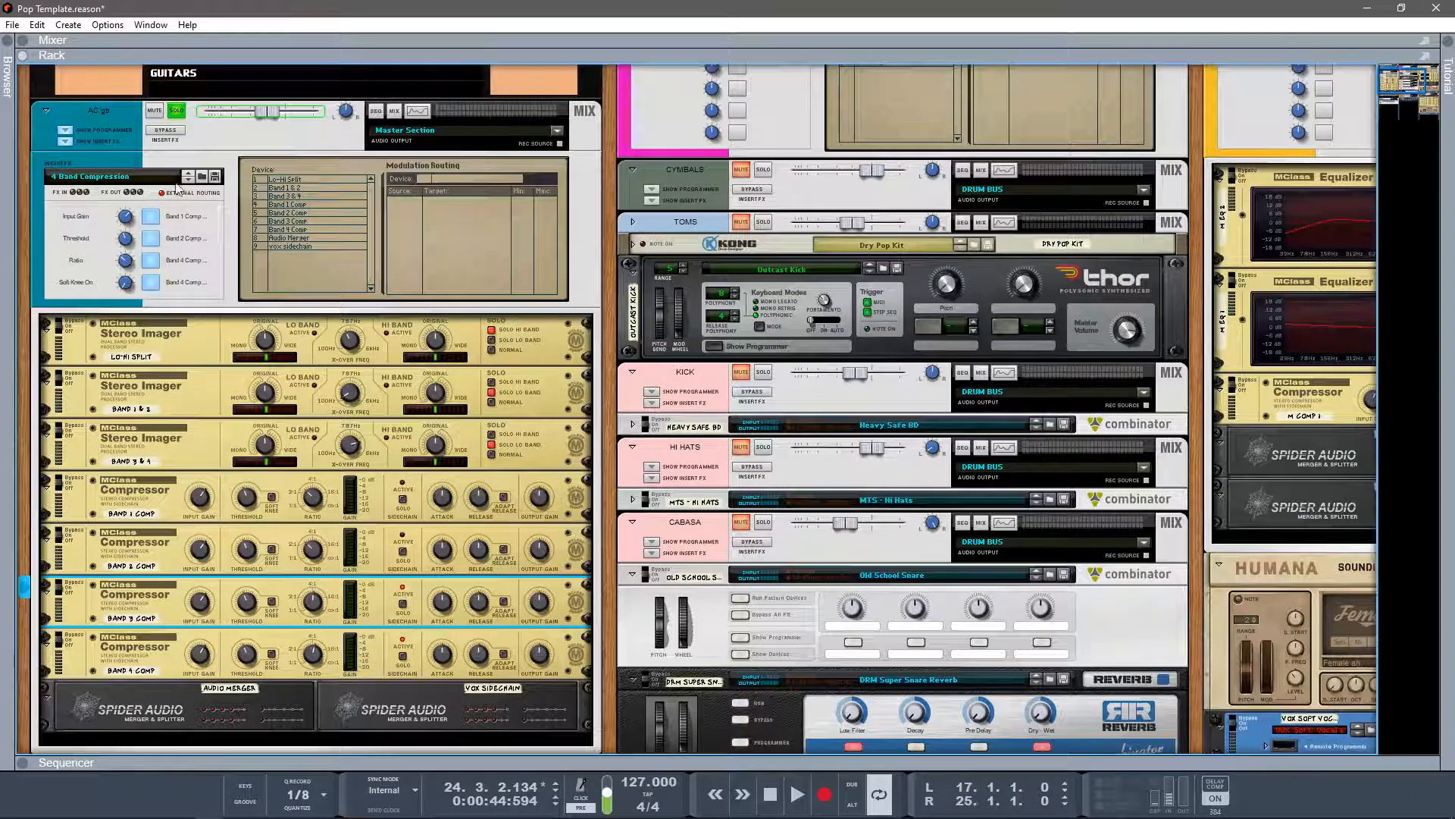
{"action": "left_click", "coordinate": [177, 110]}
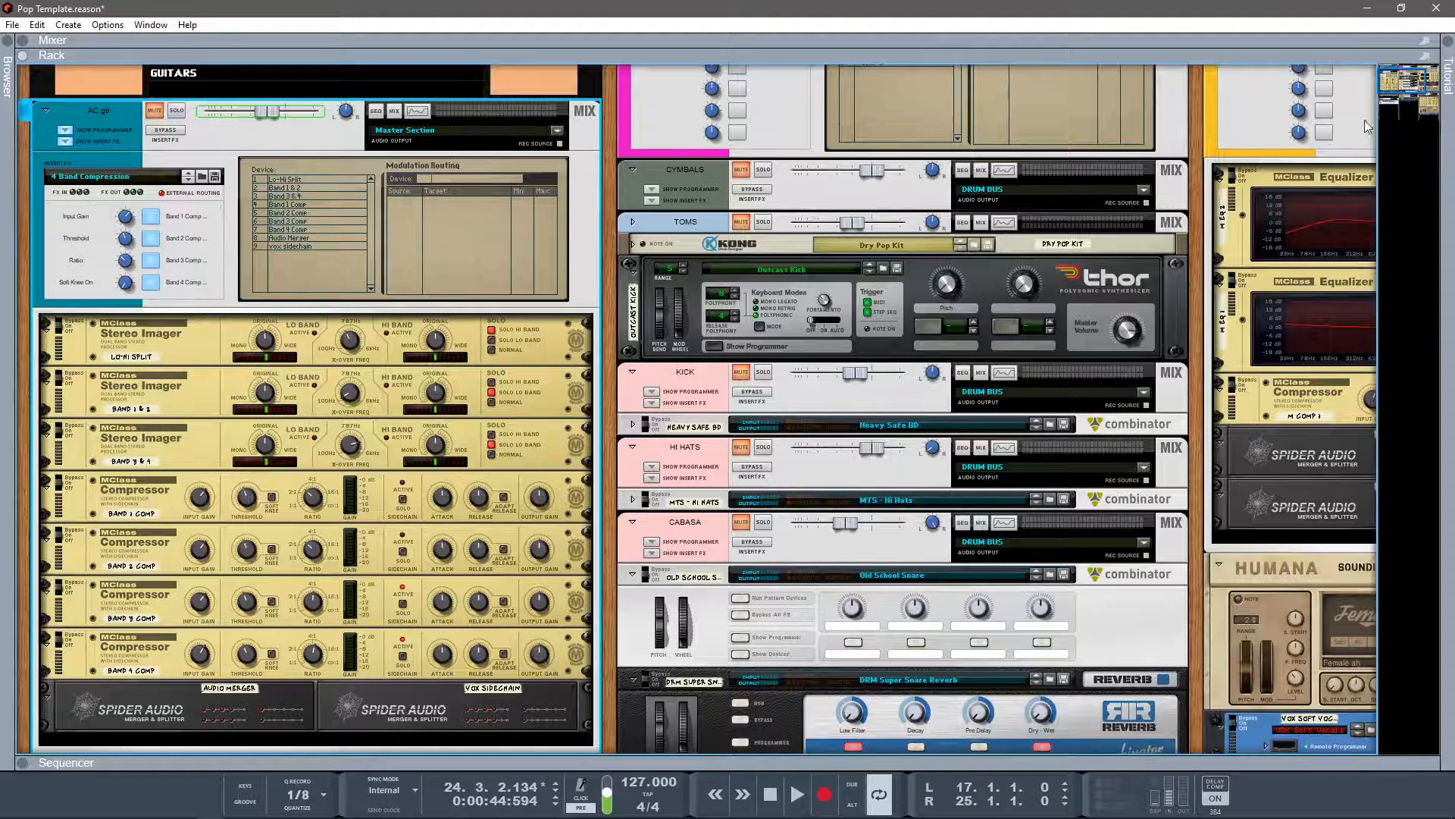
{"action": "left_click_drag", "start_coordinate": [1404, 79], "coordinate": [1422, 72]}
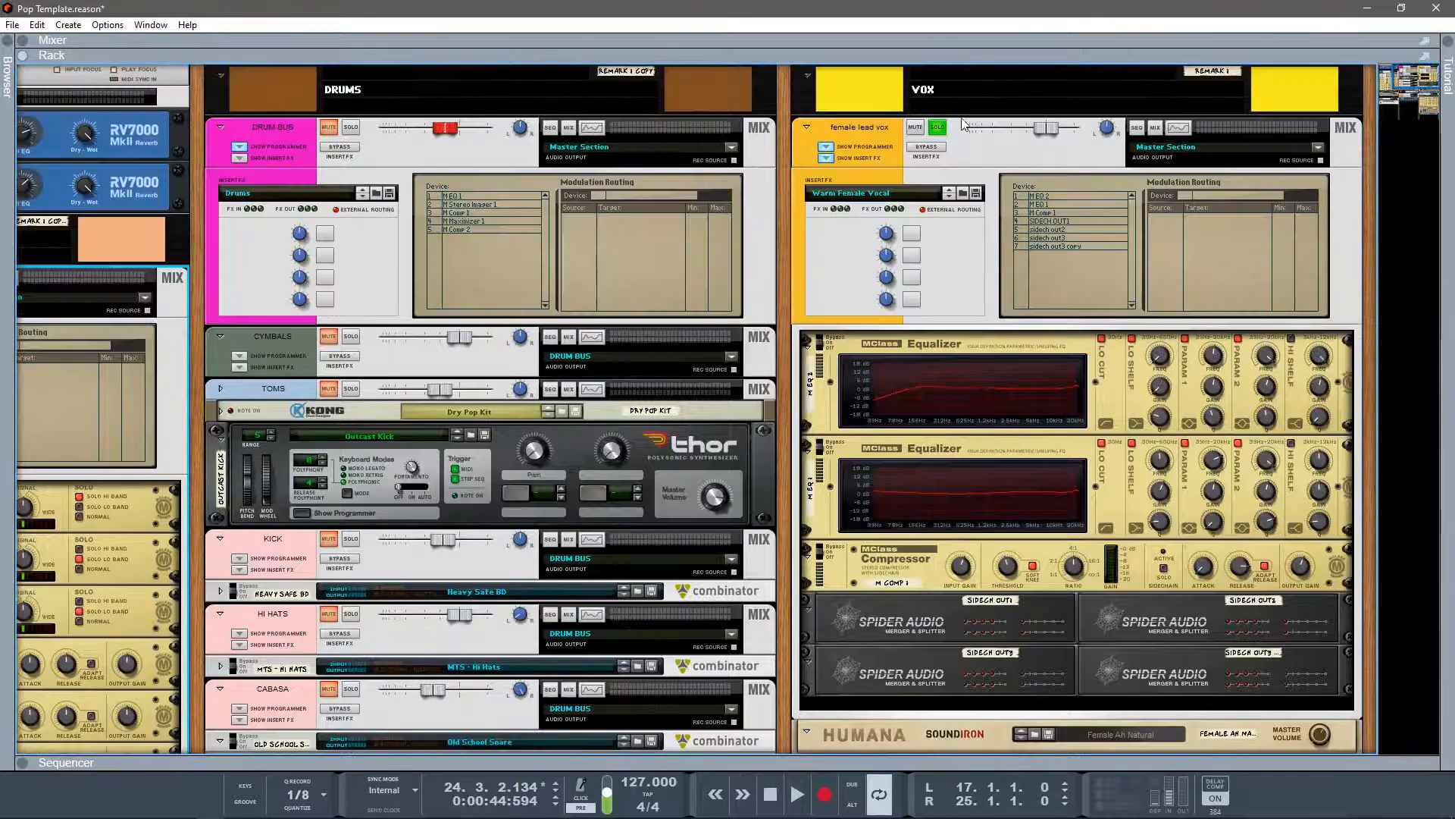
{"action": "left_click", "coordinate": [938, 127]}
{"action": "left_click_drag", "start_coordinate": [1404, 76], "coordinate": [1385, 85]}
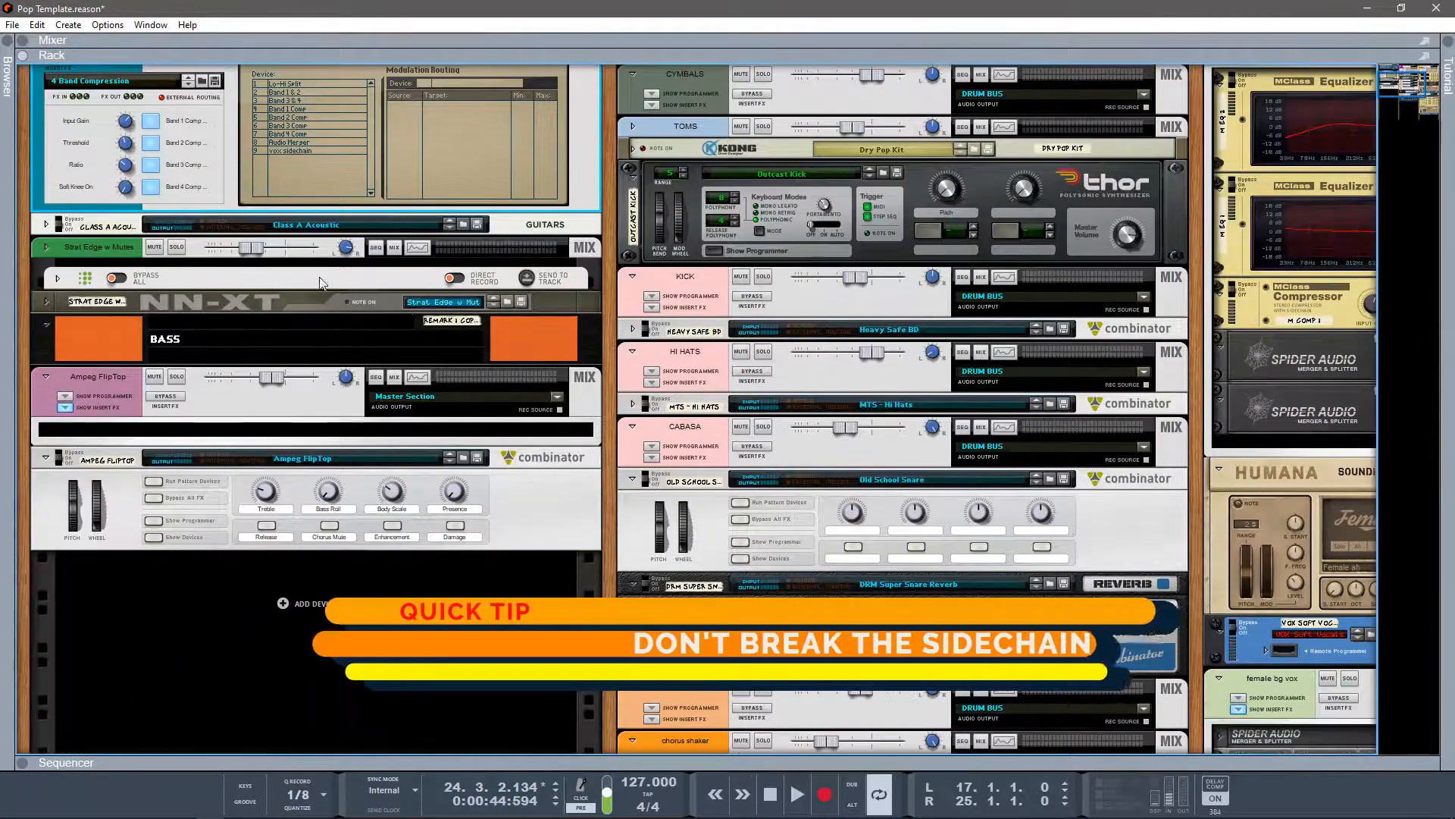
On the rear, unfold the Strat Edge w Mutes channel to inspect its insert cabling, and fold it again.
{"action": "key", "text": "Tab"}
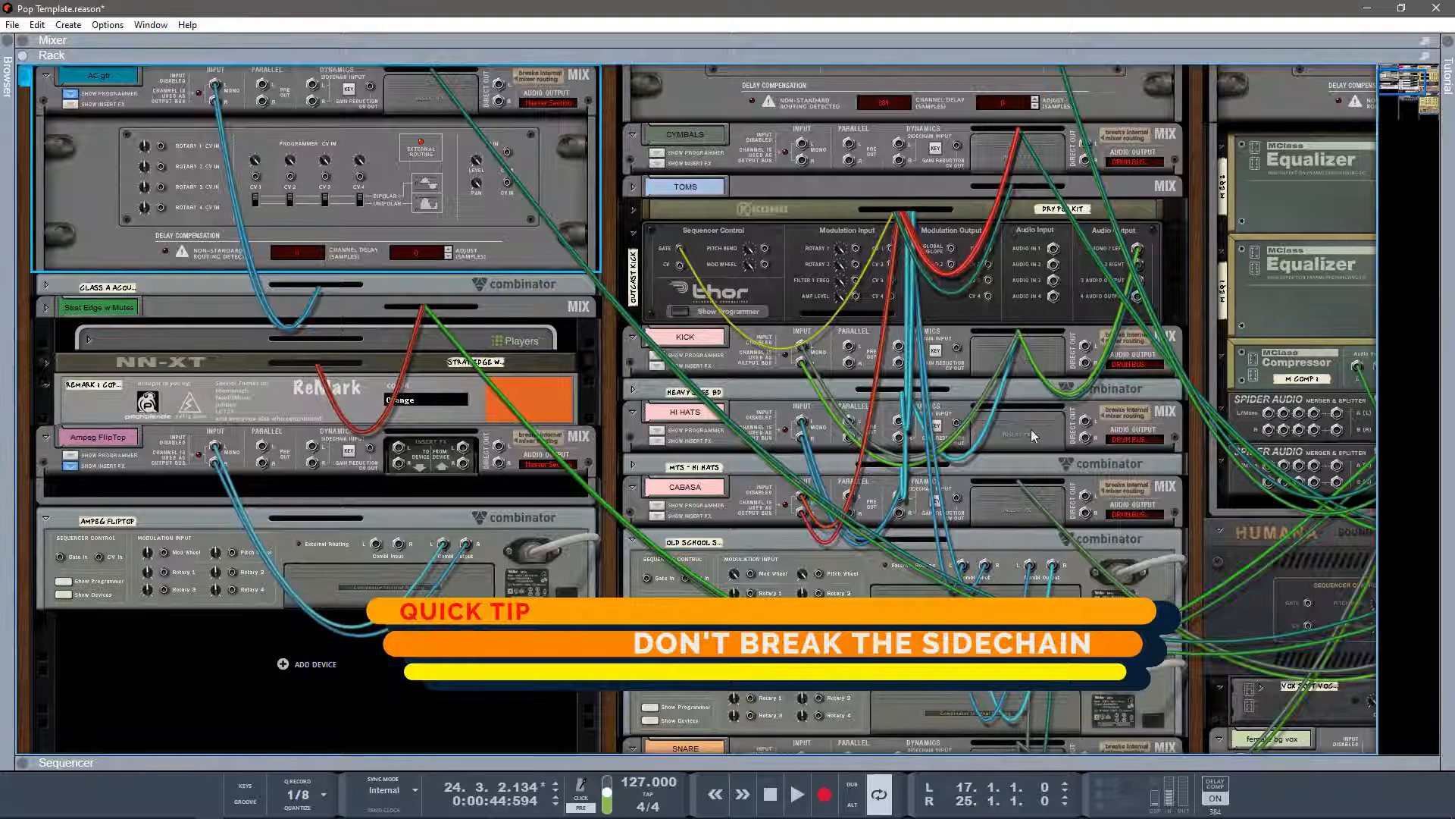
{"action": "scroll", "coordinate": [82, 161], "scroll_direction": "up", "scroll_amount": 3}
{"action": "scroll", "coordinate": [44, 470], "scroll_direction": "down", "scroll_amount": 1}
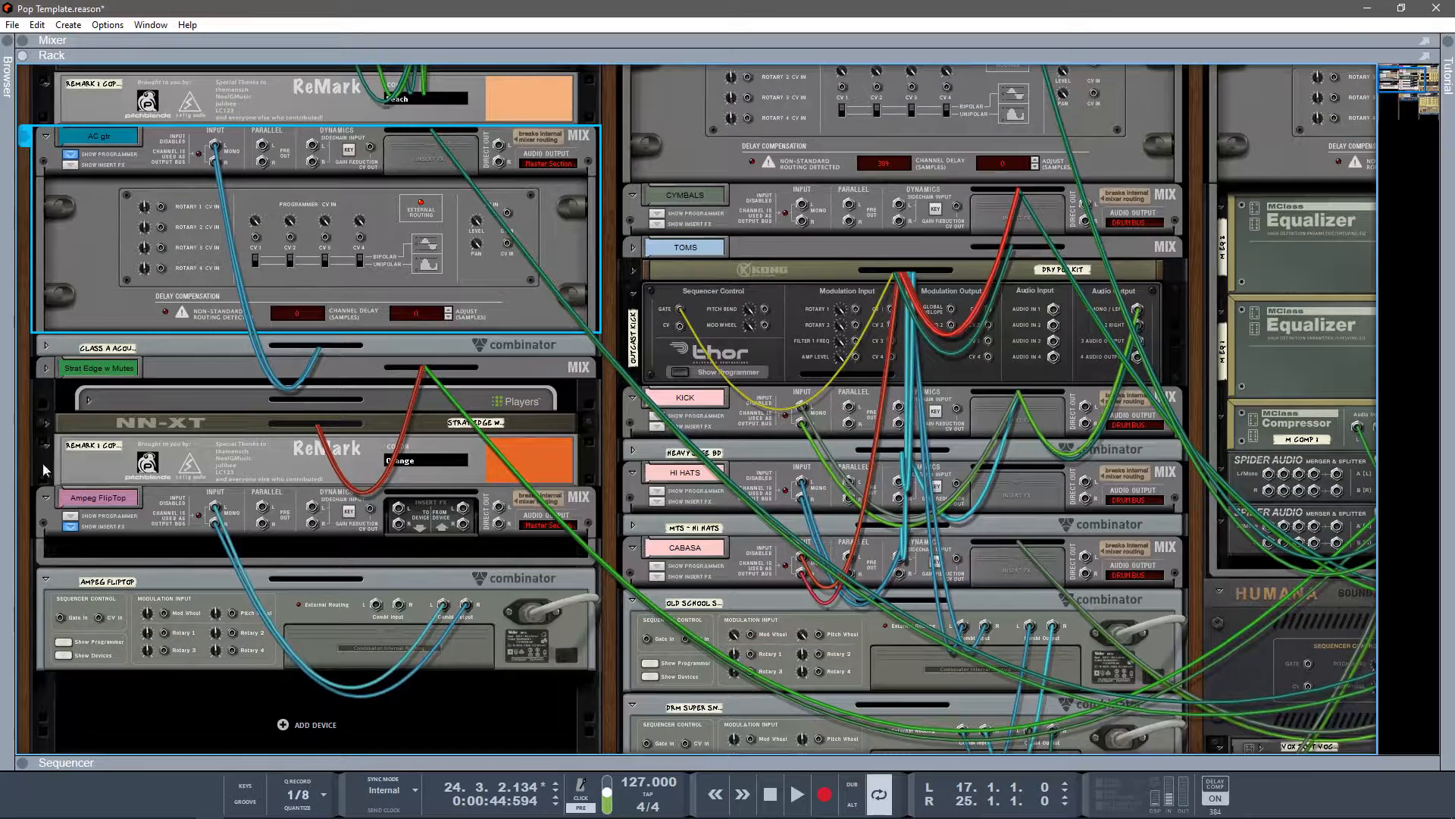
{"action": "left_click", "coordinate": [45, 369]}
{"action": "scroll", "coordinate": [45, 364], "scroll_direction": "down", "scroll_amount": 1}
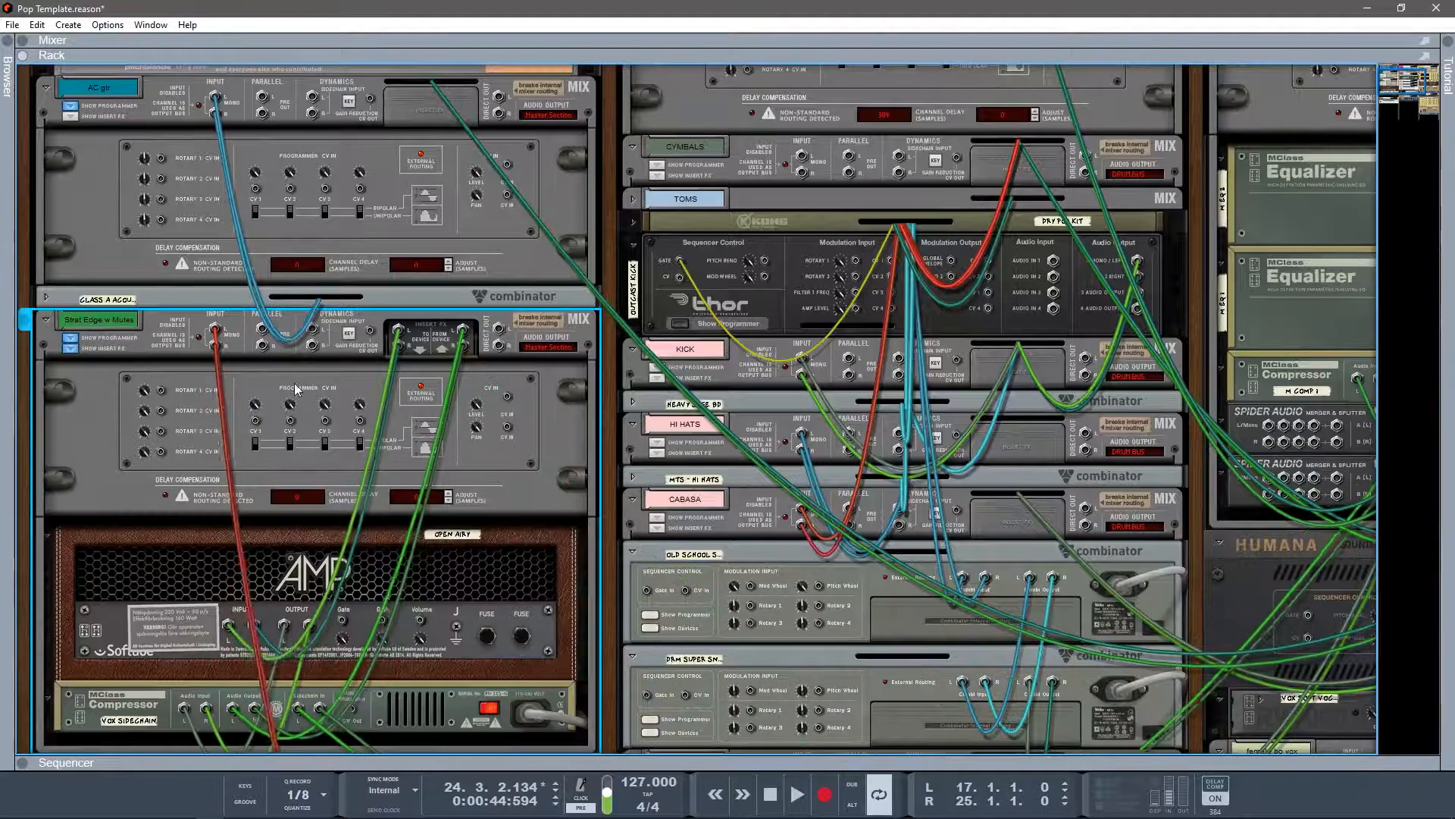
{"action": "left_click", "coordinate": [46, 319]}
Trace the sidechain cables between the folded drum and guitar channels and the Spider Audio splitters in the vocal column.
{"action": "scroll", "coordinate": [781, 528], "scroll_direction": "up", "scroll_amount": 2}
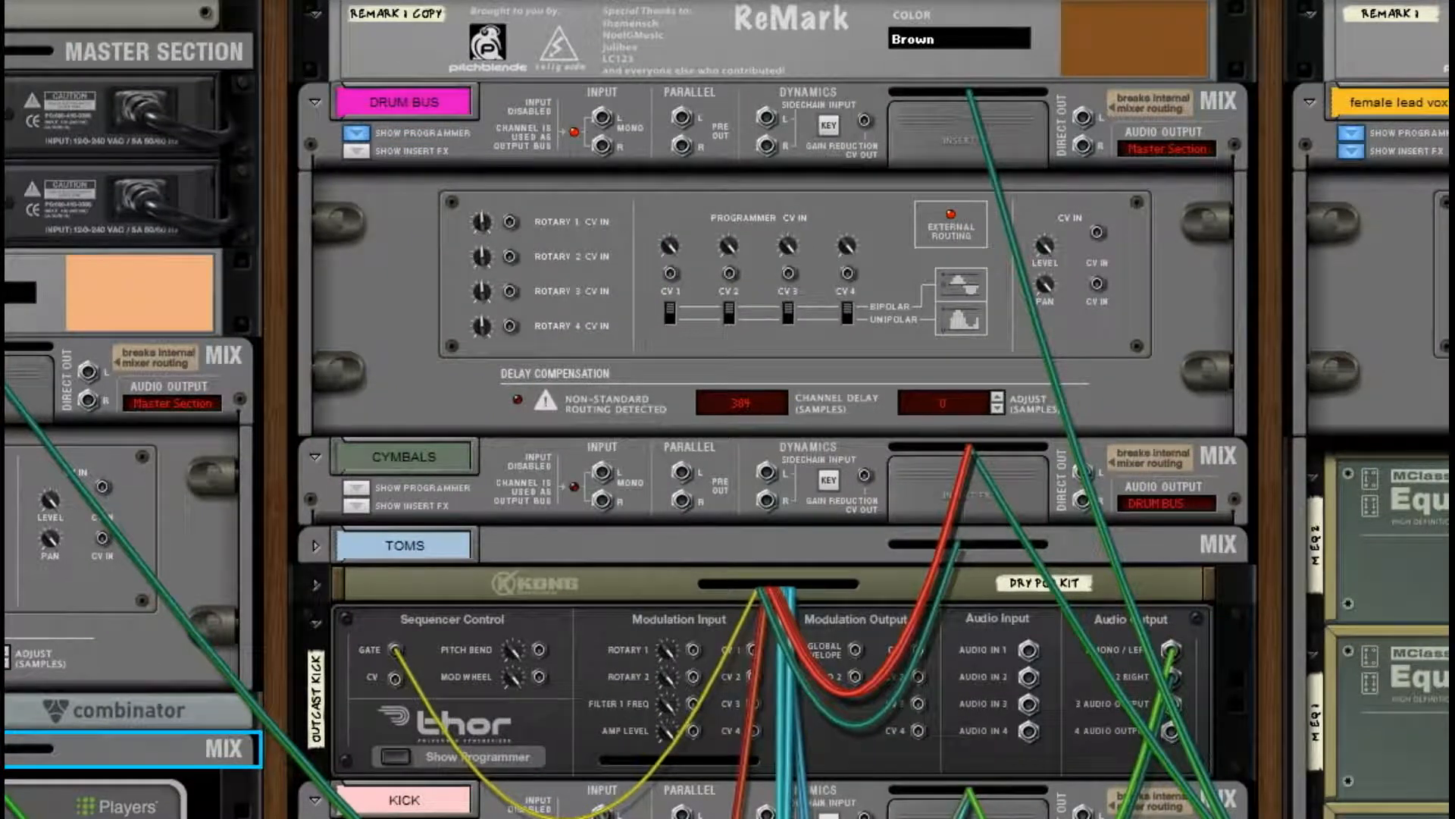
{"action": "scroll", "coordinate": [1376, 584], "scroll_direction": "down", "scroll_amount": 5}
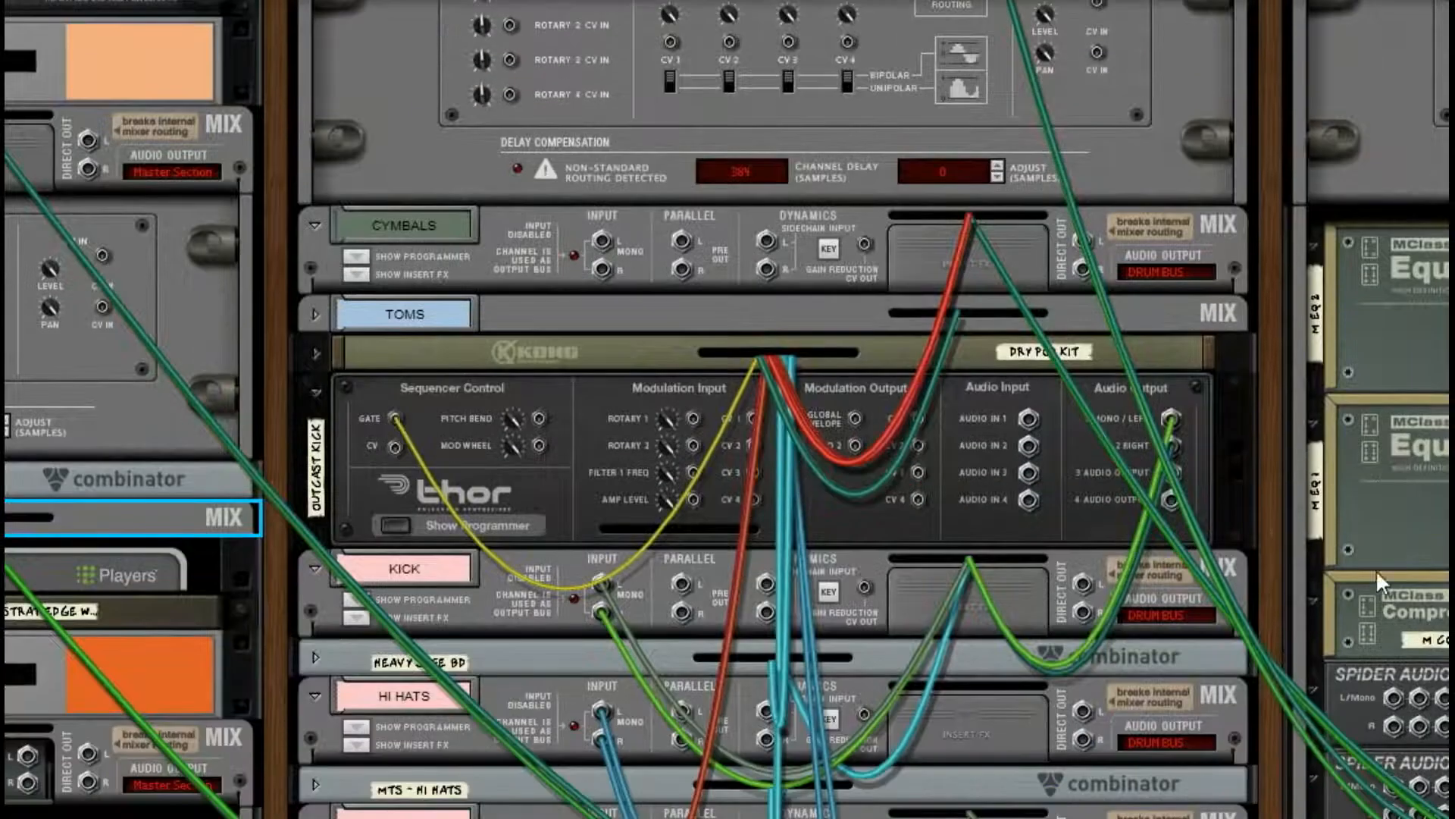
{"action": "scroll", "coordinate": [1144, 670], "scroll_direction": "down", "scroll_amount": 3}
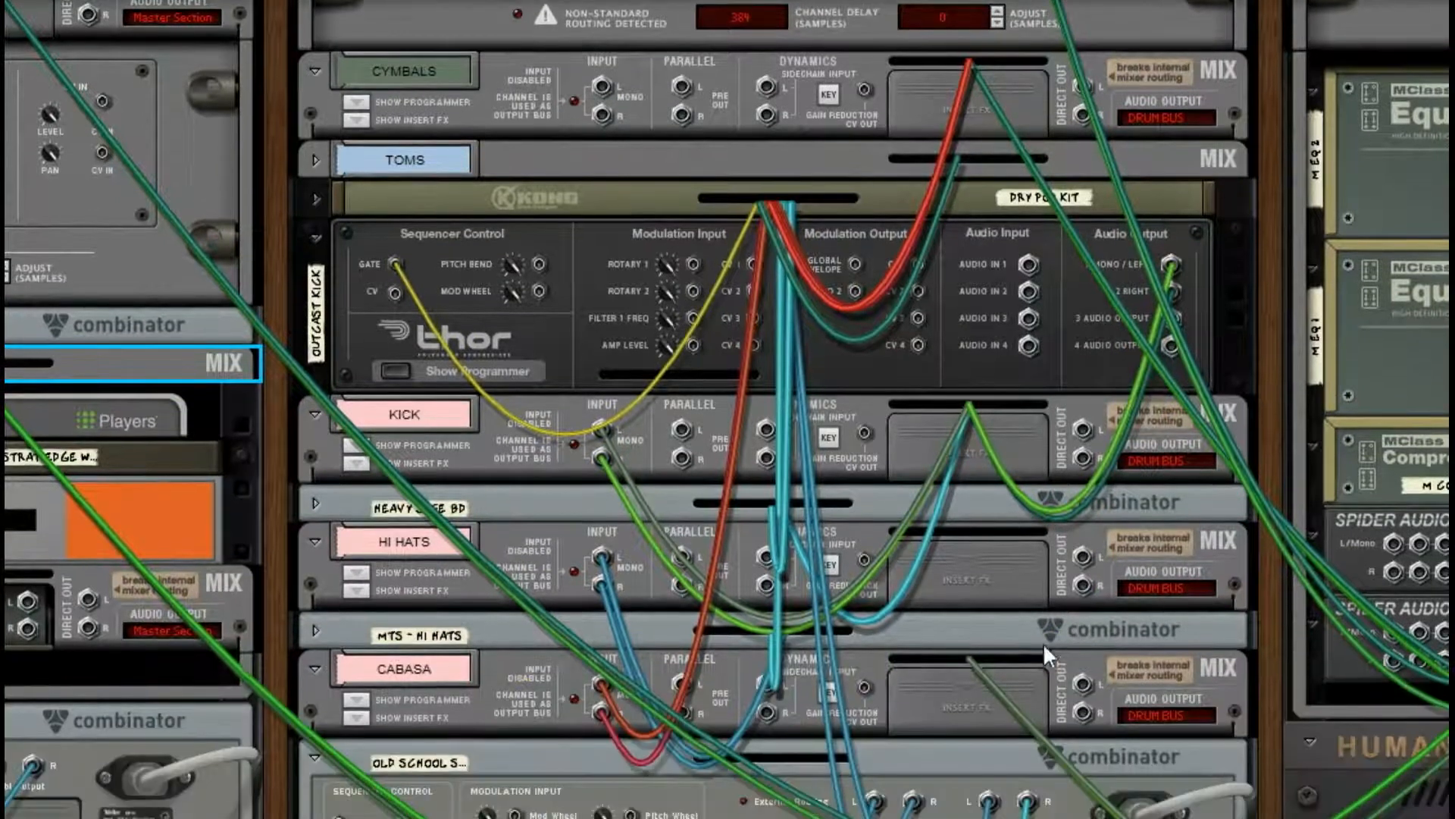
{"action": "scroll", "coordinate": [770, 362], "scroll_direction": "down", "scroll_amount": 1}
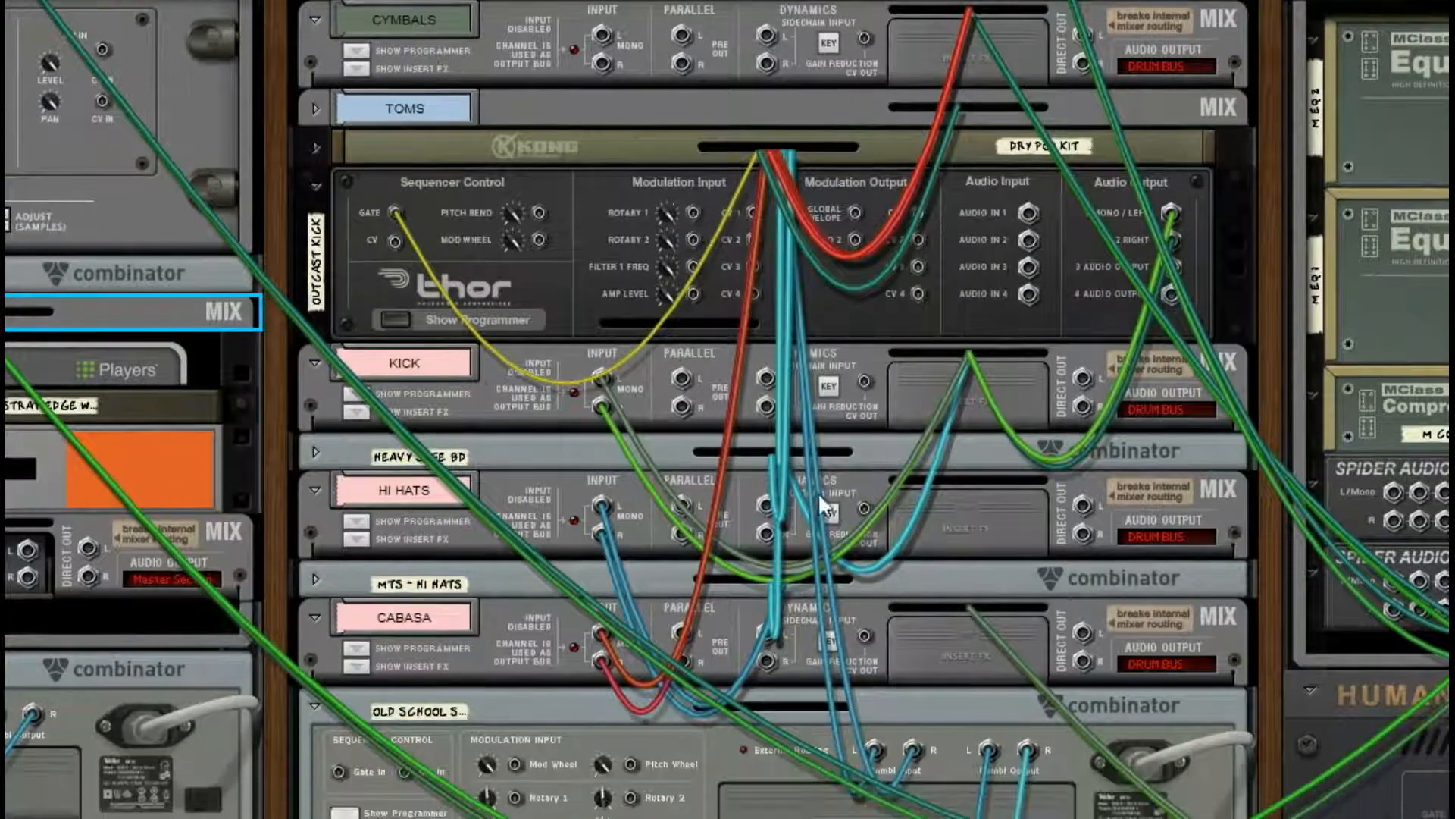
{"action": "scroll", "coordinate": [727, 409], "scroll_direction": "left", "scroll_amount": 14}
{"action": "scroll", "coordinate": [728, 409], "scroll_direction": "up", "scroll_amount": 4}
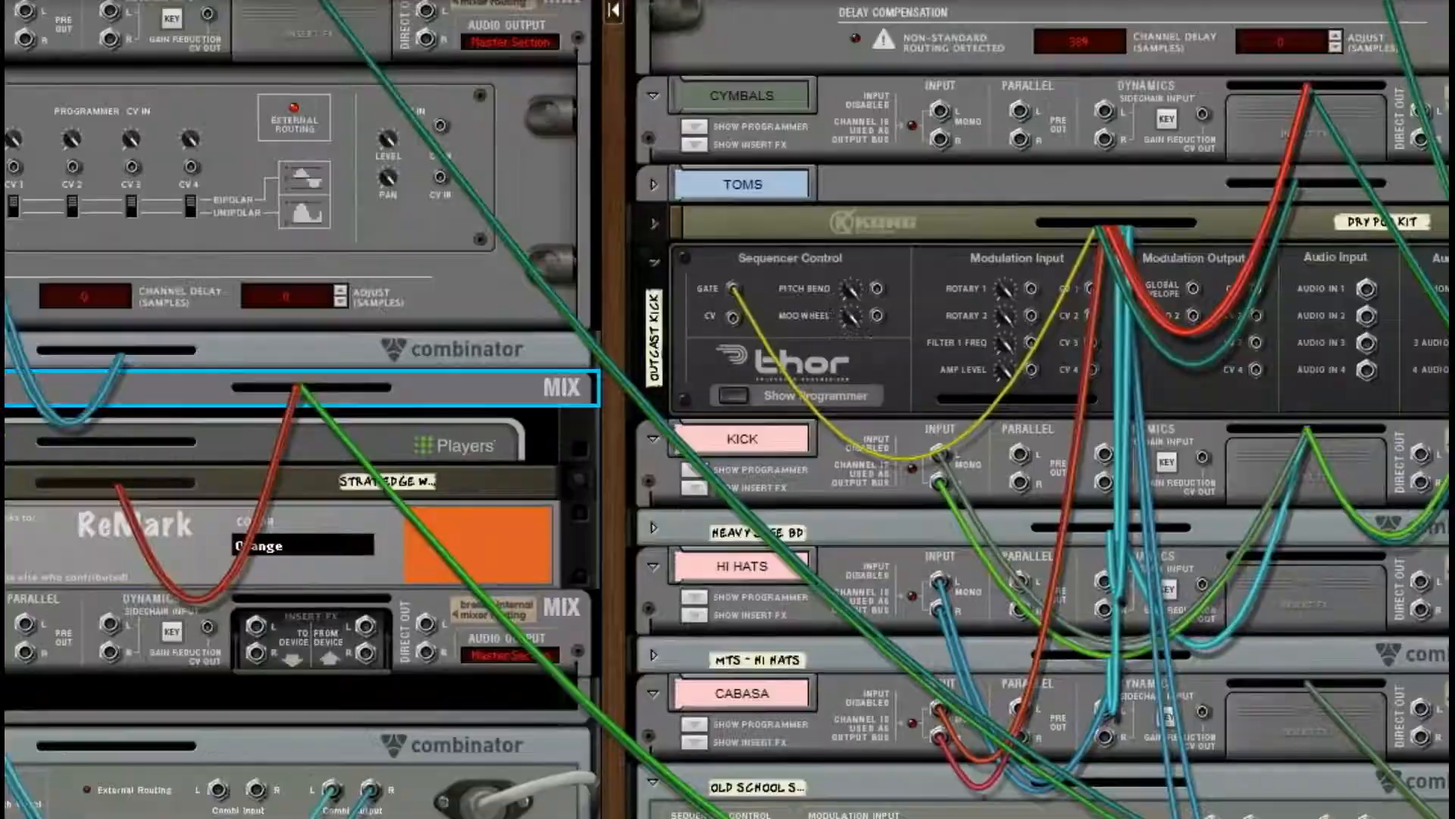
{"action": "scroll", "coordinate": [728, 409], "scroll_direction": "down", "scroll_amount": 3}
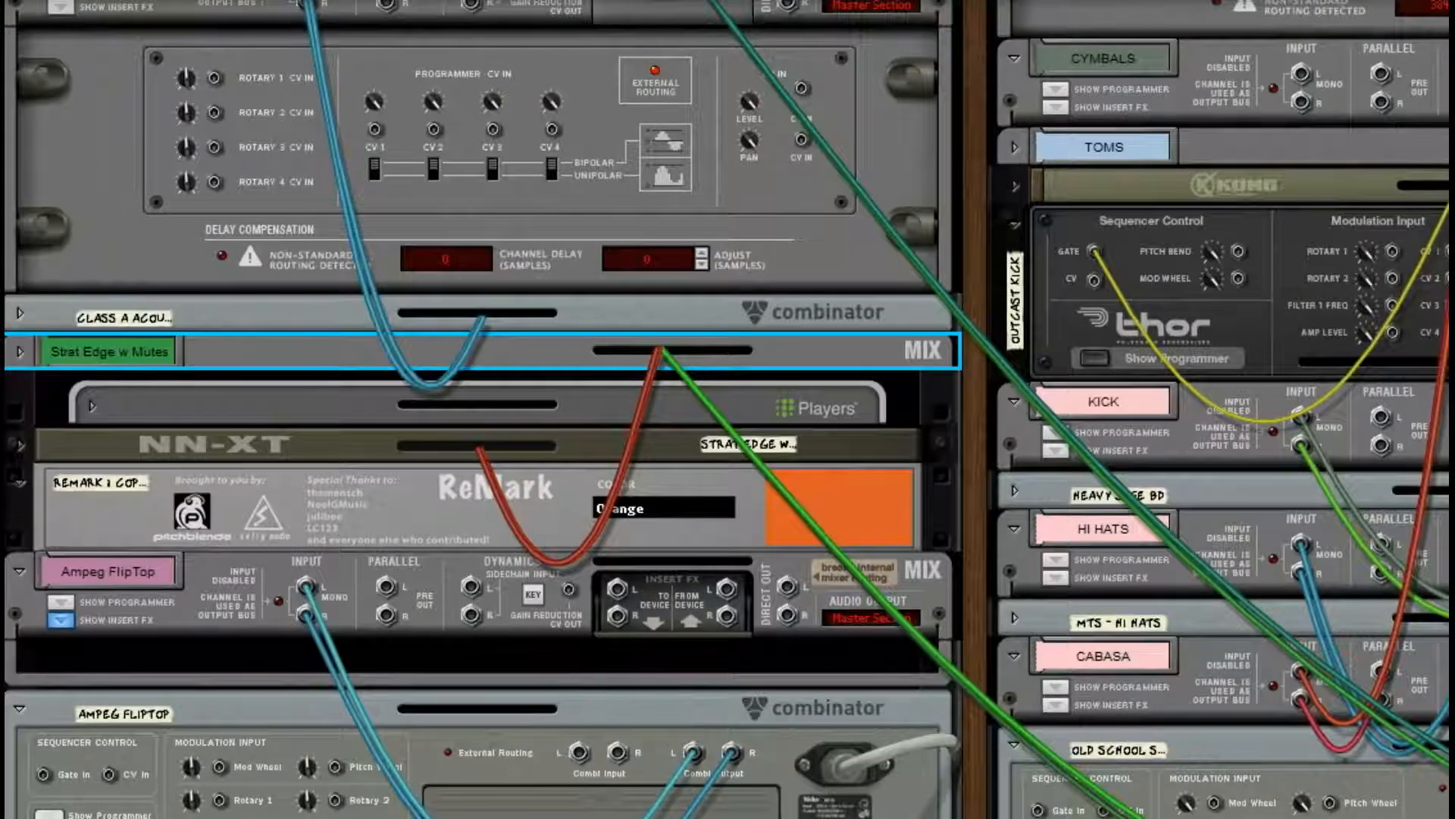
{"action": "scroll", "coordinate": [728, 409], "scroll_direction": "up", "scroll_amount": 5}
{"action": "scroll", "coordinate": [728, 409], "scroll_direction": "right", "scroll_amount": 9}
{"action": "scroll", "coordinate": [728, 409], "scroll_direction": "up", "scroll_amount": 1}
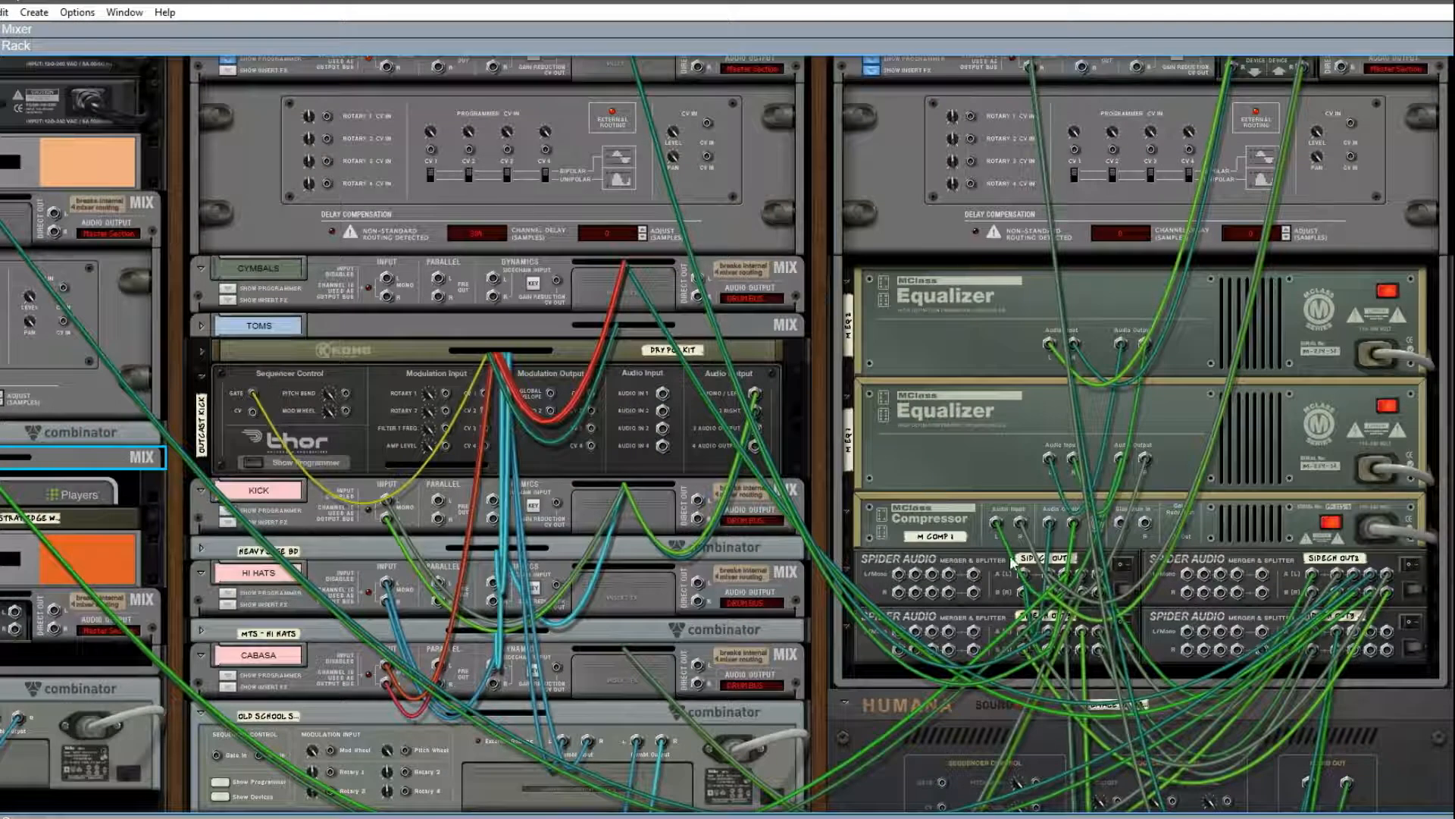
Identify each of the four Spider Audio sidechain splitters under M Comp 1, comparing the rear and front views.
{"action": "left_click", "coordinate": [1011, 561]}
{"action": "left_click", "coordinate": [1274, 570]}
{"action": "left_click", "coordinate": [1001, 619]}
{"action": "left_click", "coordinate": [1216, 618]}
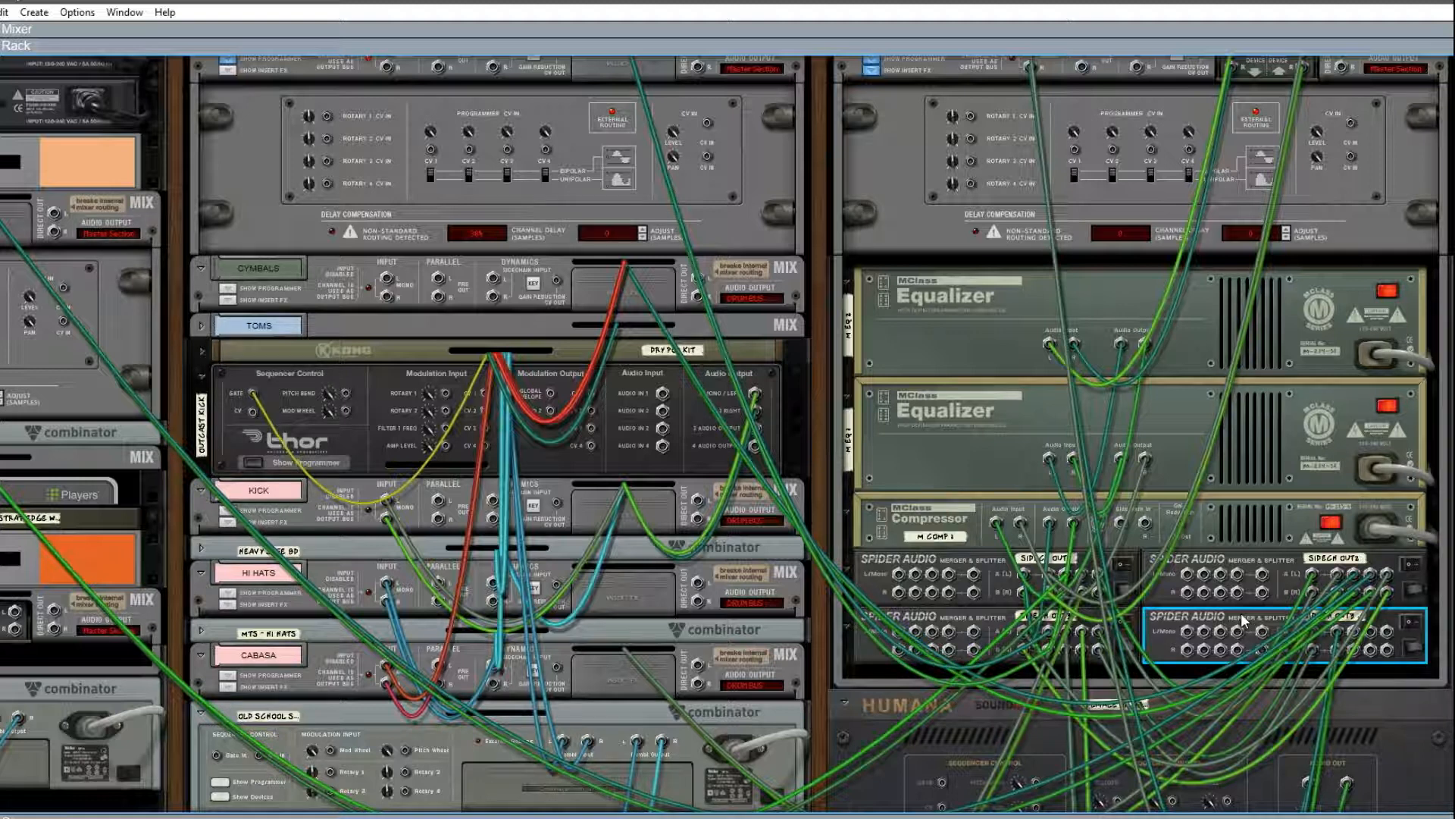
{"action": "key", "text": "Tab"}
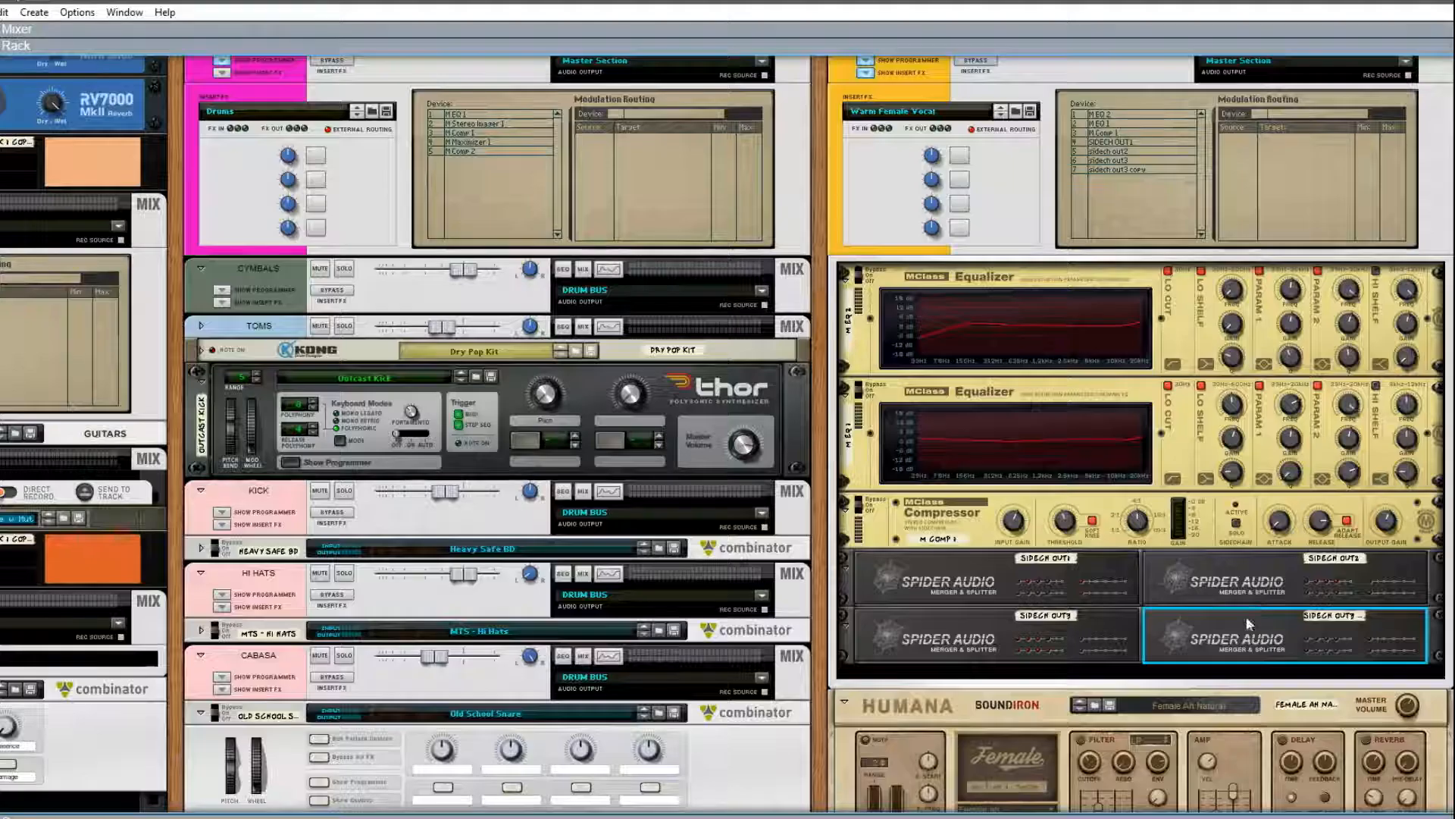
{"action": "key", "text": "Tab"}
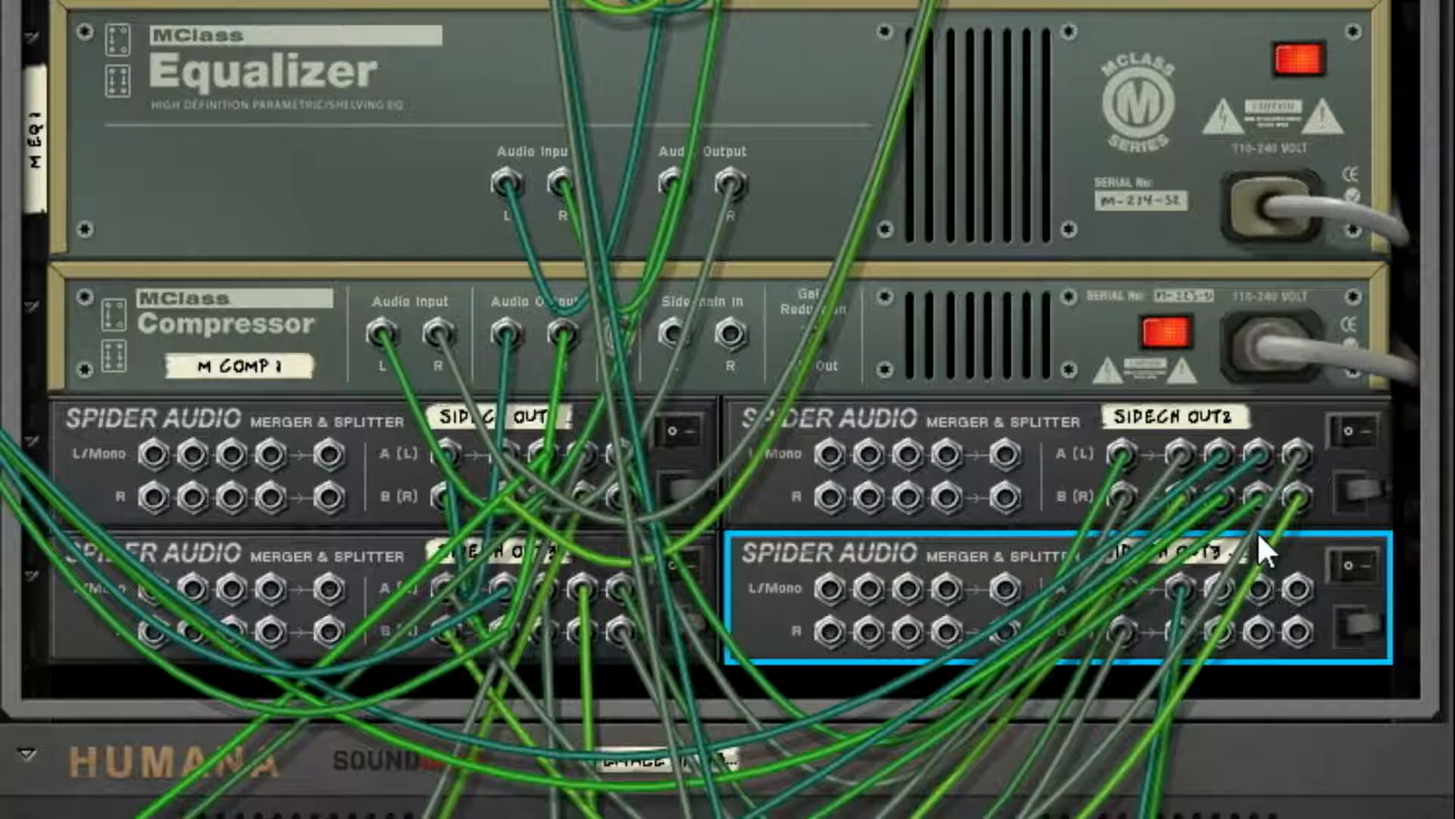
Examine the cable connections on the SIDECH OUT2 splitter and the two SIDECH OUT3 splitters below it.
{"action": "mouse_move", "coordinate": [1136, 457]}
{"action": "left_mouse_down"}
{"action": "mouse_move", "coordinate": [1097, 448]}
{"action": "mouse_move", "coordinate": [1118, 455]}
{"action": "left_mouse_up"}
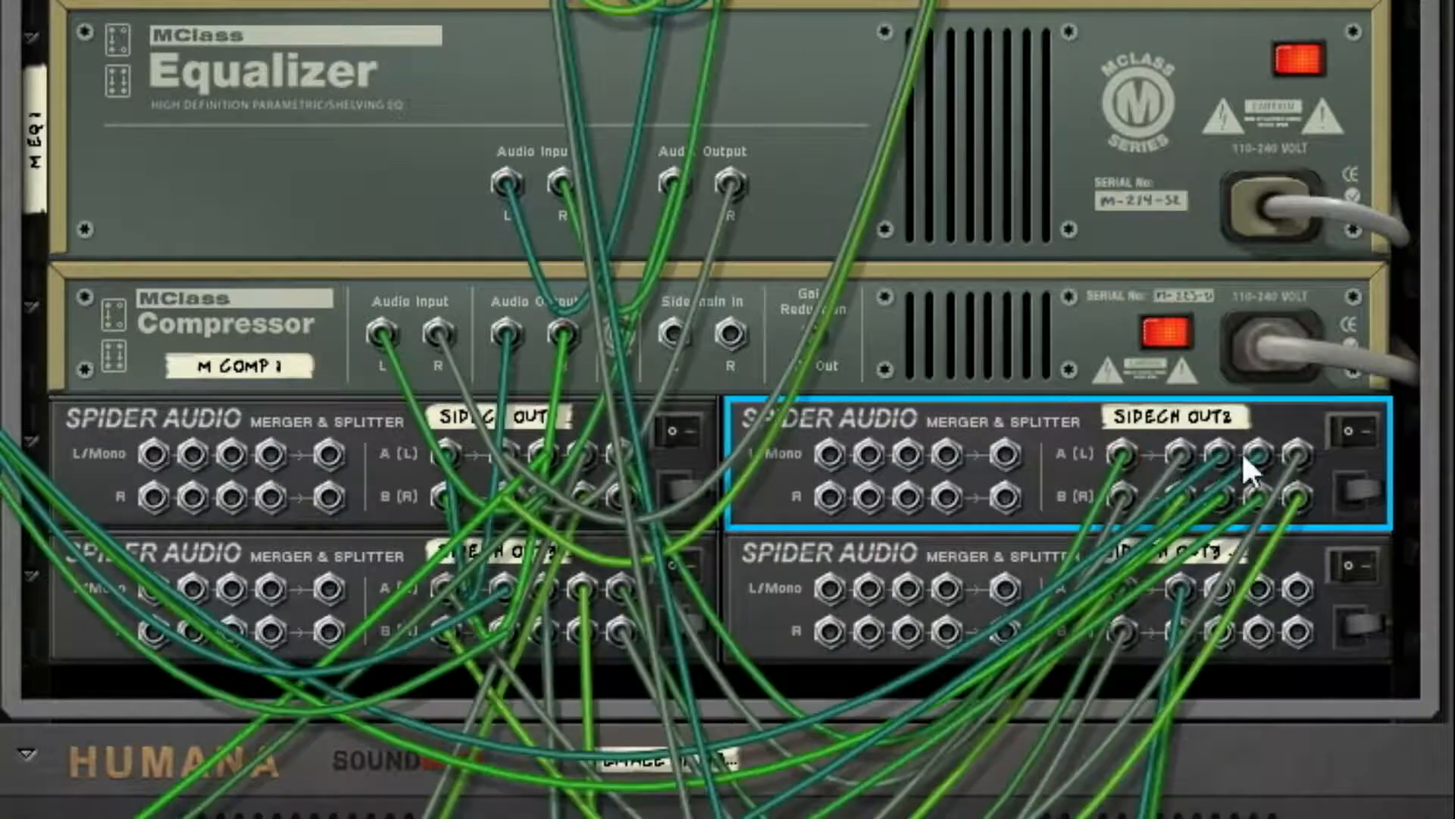
{"action": "mouse_move", "coordinate": [1263, 452]}
{"action": "left_mouse_down"}
{"action": "mouse_move", "coordinate": [1263, 371]}
{"action": "mouse_move", "coordinate": [1252, 457]}
{"action": "mouse_move", "coordinate": [1254, 443]}
{"action": "left_mouse_up"}
{"action": "left_click", "coordinate": [386, 554]}
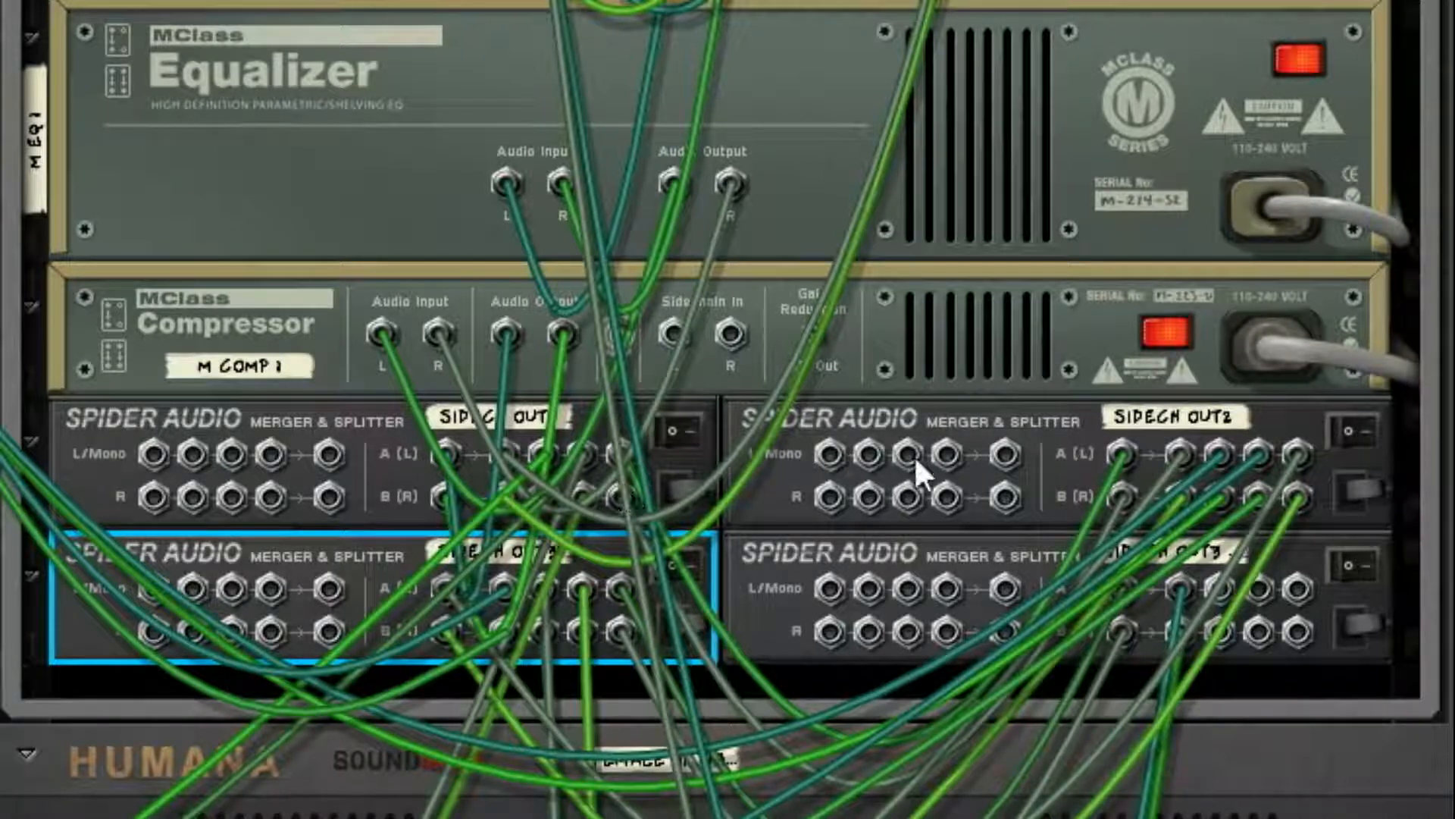
{"action": "left_click", "coordinate": [811, 580]}
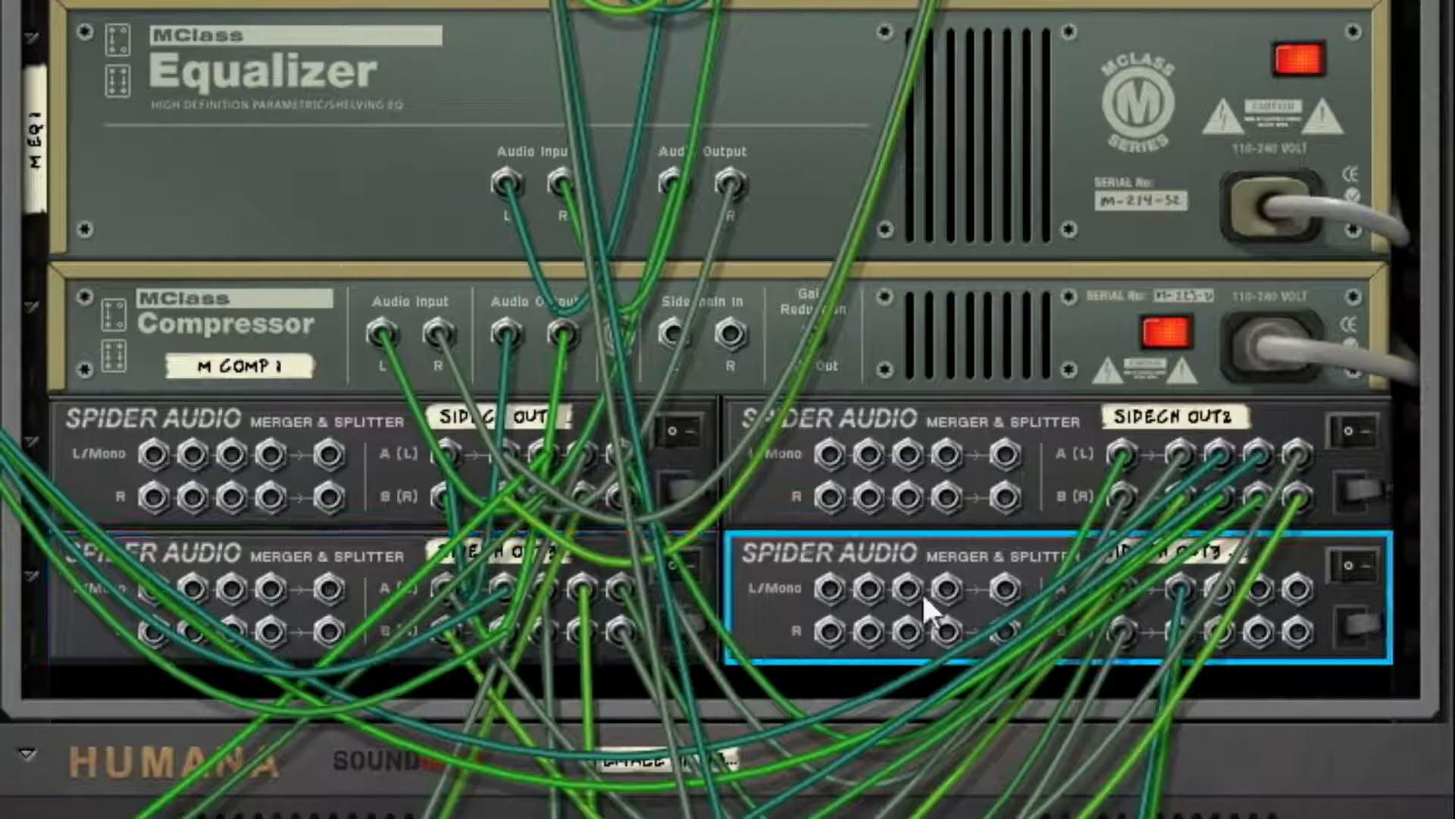
Follow the splitter cables down past the Humana device to the female bg vox channel.
{"action": "scroll", "coordinate": [1280, 577], "scroll_direction": "down", "scroll_amount": 5}
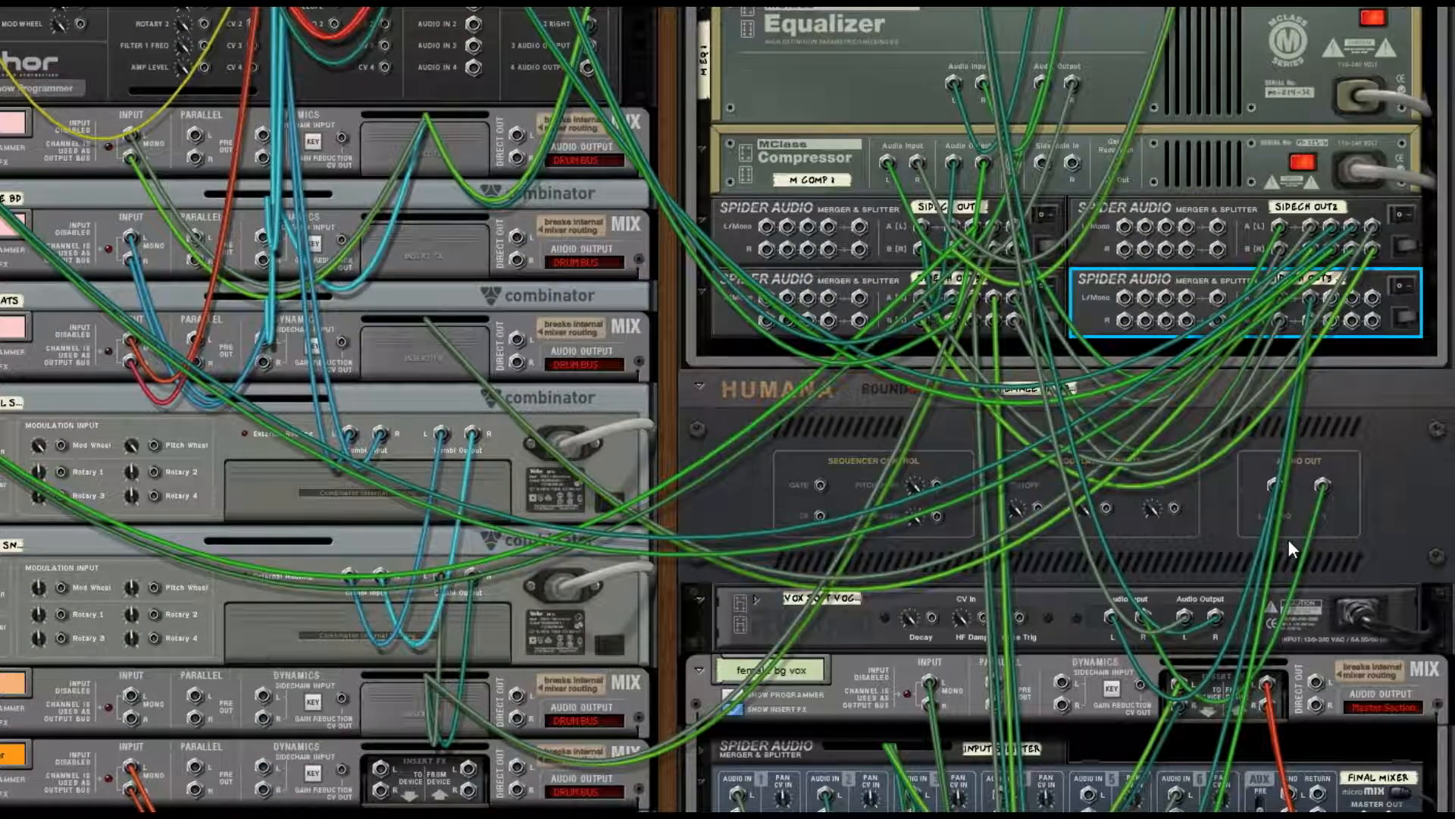
{"action": "scroll", "coordinate": [1289, 539], "scroll_direction": "down", "scroll_amount": 1}
{"action": "scroll", "coordinate": [1281, 493], "scroll_direction": "up", "scroll_amount": 3}
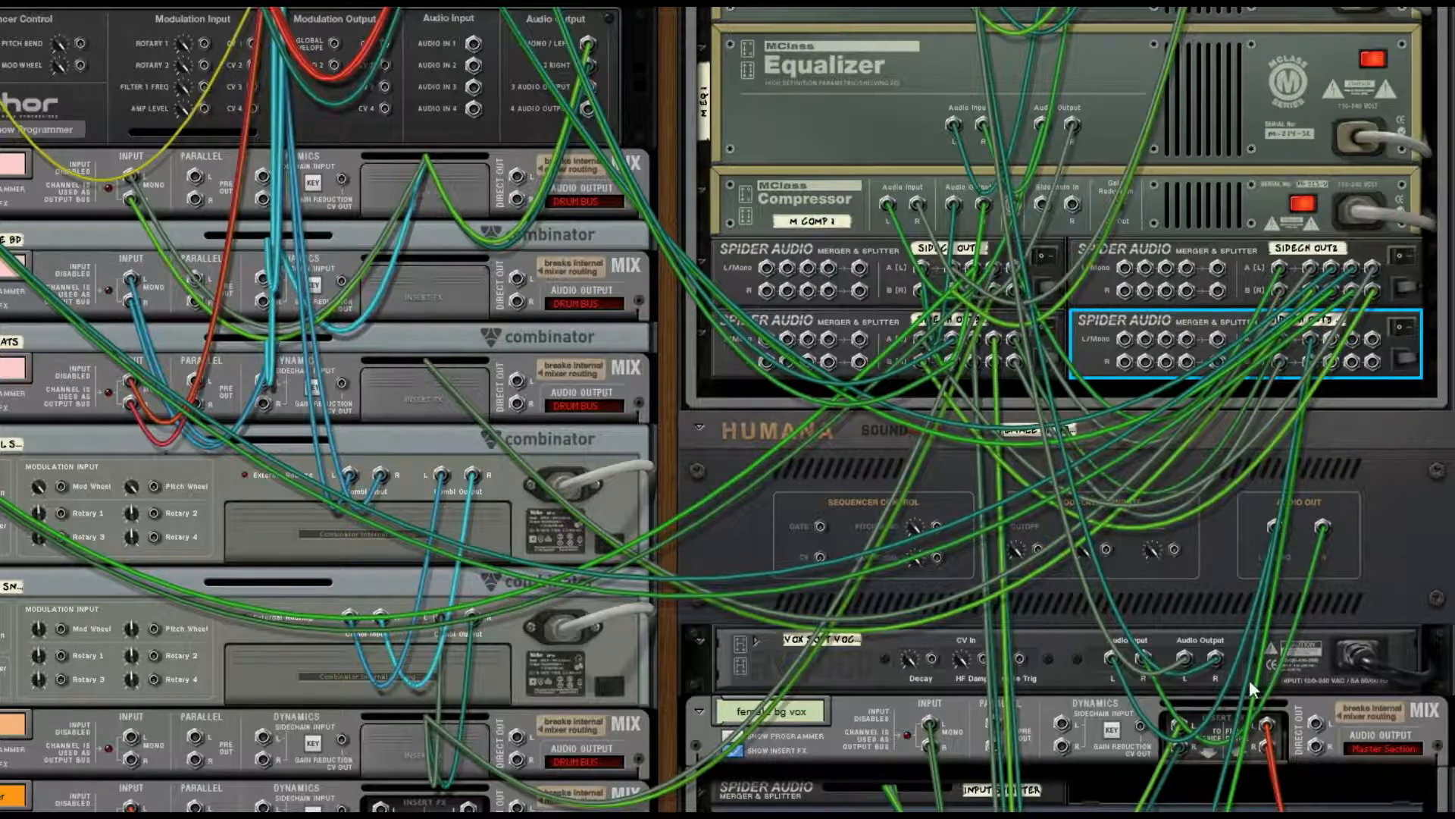
{"action": "scroll", "coordinate": [1226, 688], "scroll_direction": "down", "scroll_amount": 4}
Return to the front of the rack and hide the insert effects of the female lead vox channel.
{"action": "key", "text": "Tab"}
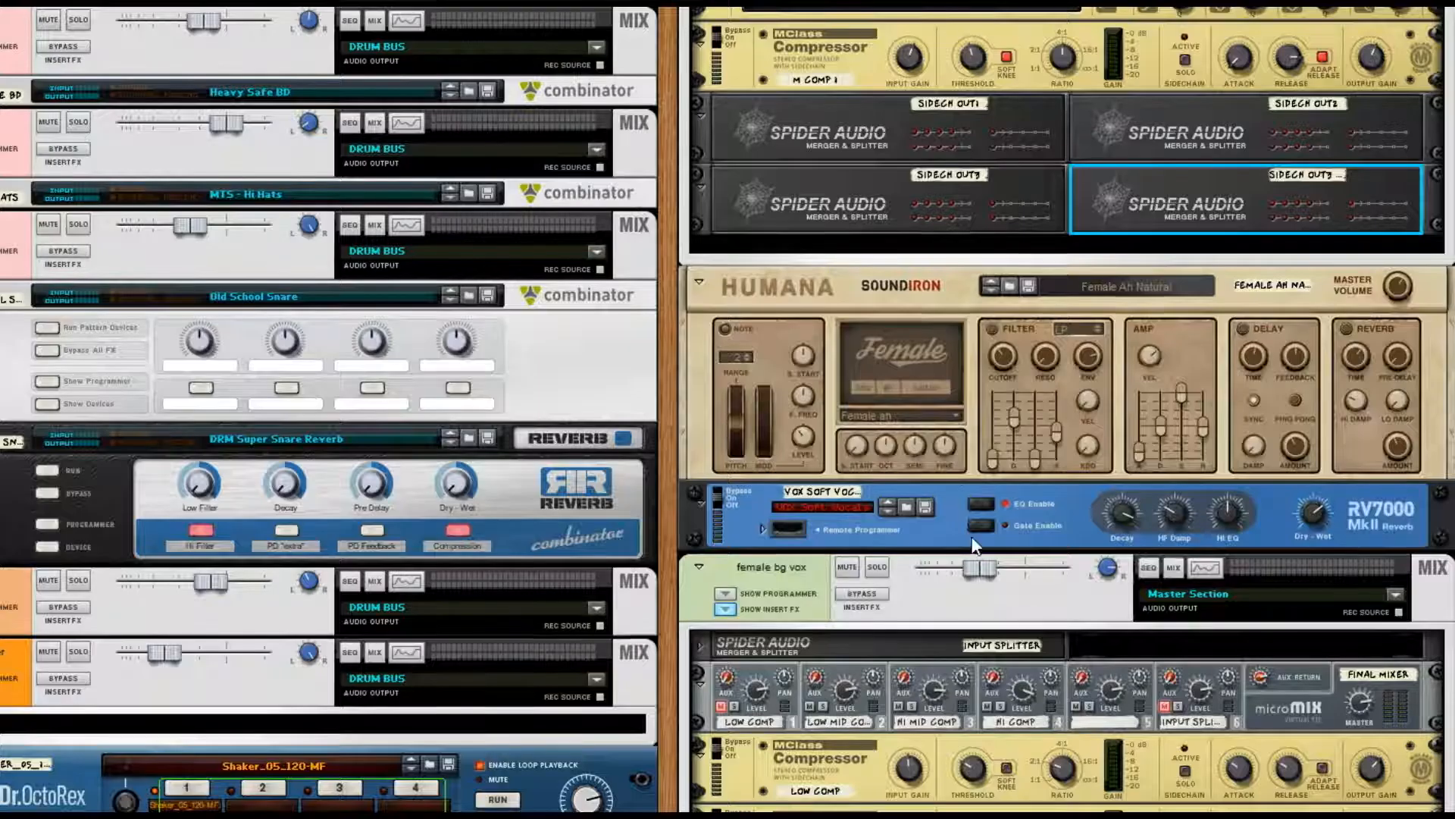
{"action": "scroll", "coordinate": [875, 533], "scroll_direction": "up", "scroll_amount": 15}
{"action": "left_click", "coordinate": [726, 59]}
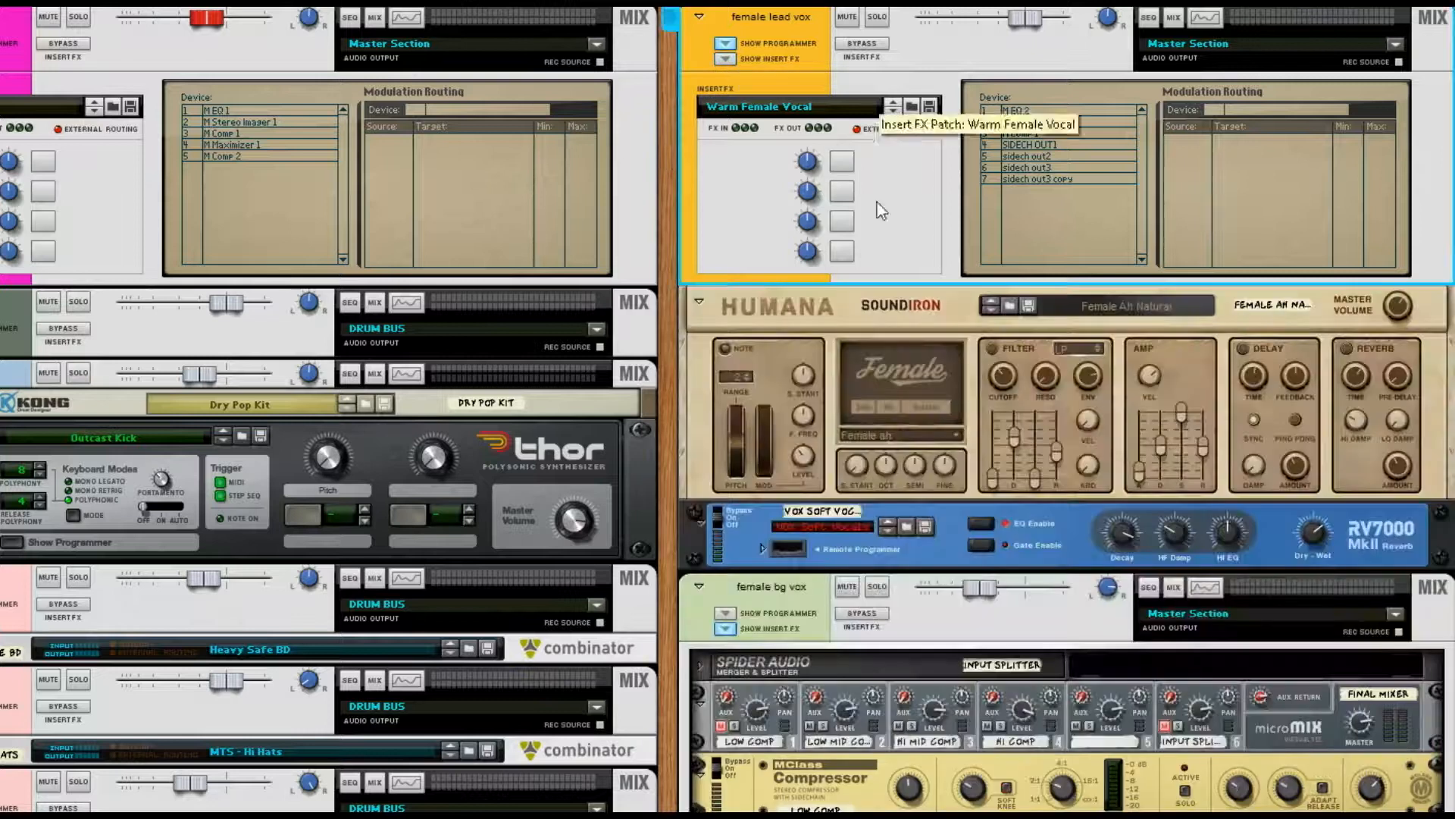
Select the VOX Soft Vocals RV7000 reverb below Humana and check its audio connections on the rear of the rack.
{"action": "scroll", "coordinate": [876, 203], "scroll_direction": "down", "scroll_amount": 4}
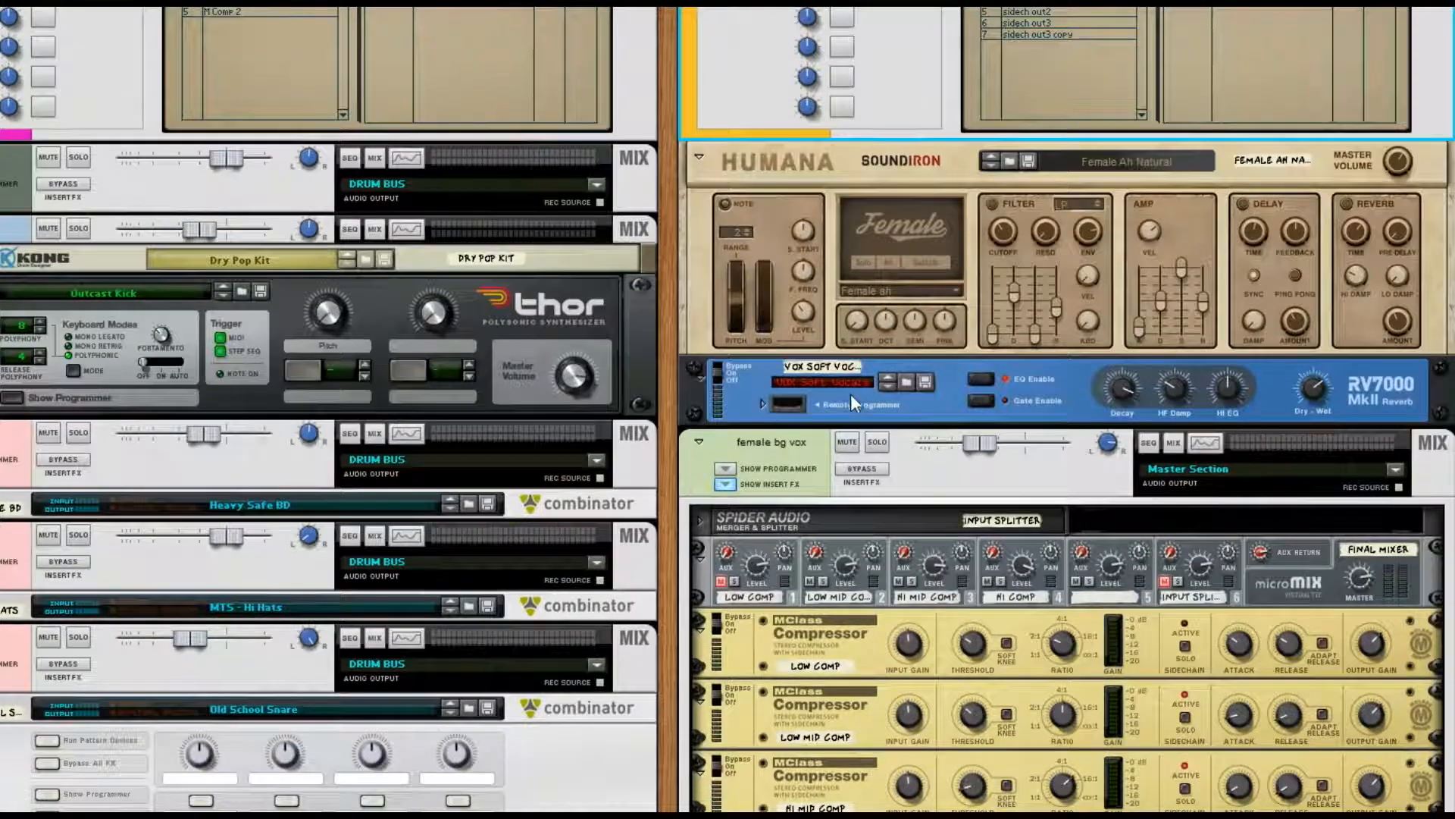
{"action": "left_click", "coordinate": [850, 393]}
{"action": "key", "text": "Tab"}
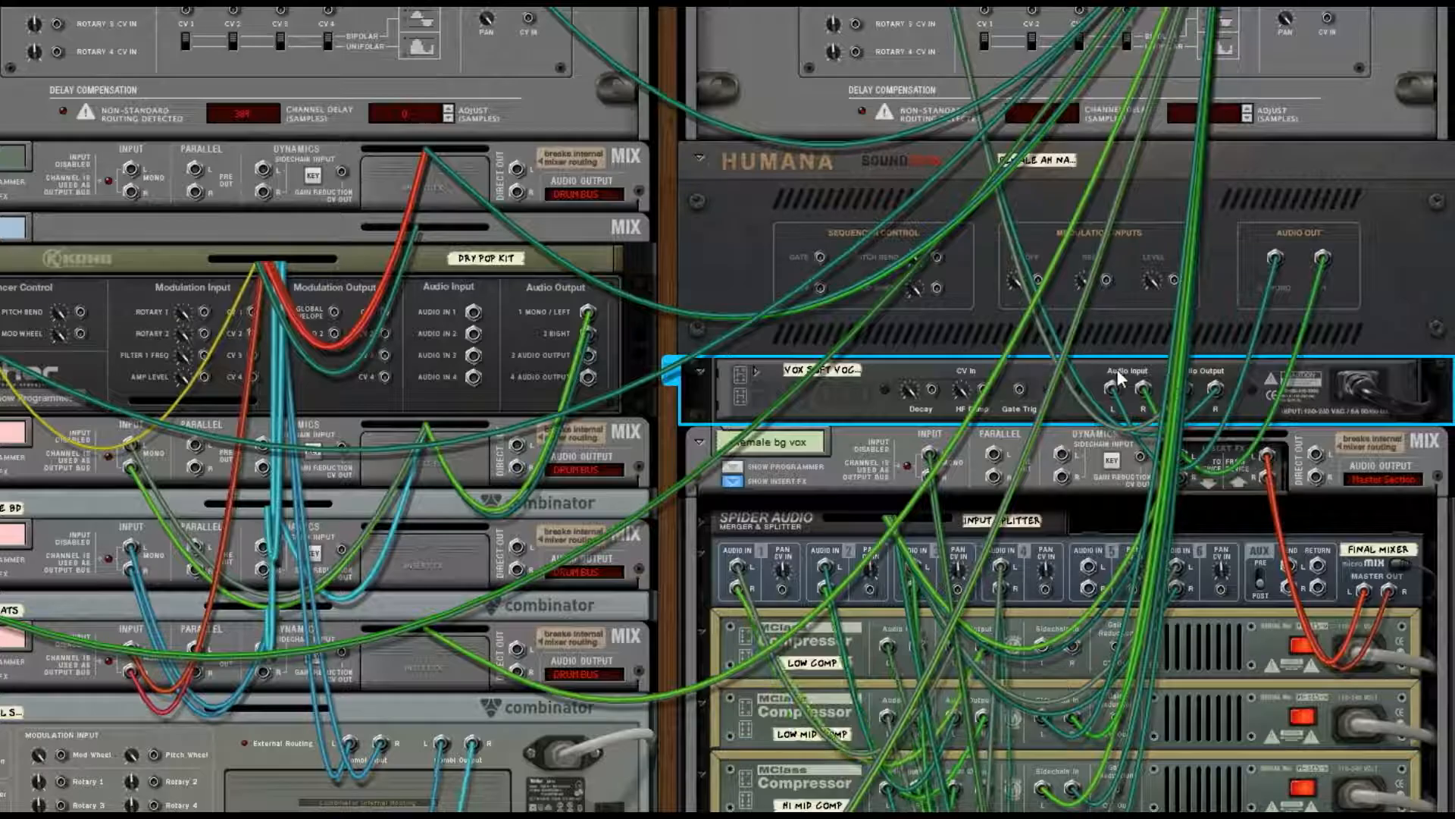
{"action": "key", "text": "Tab"}
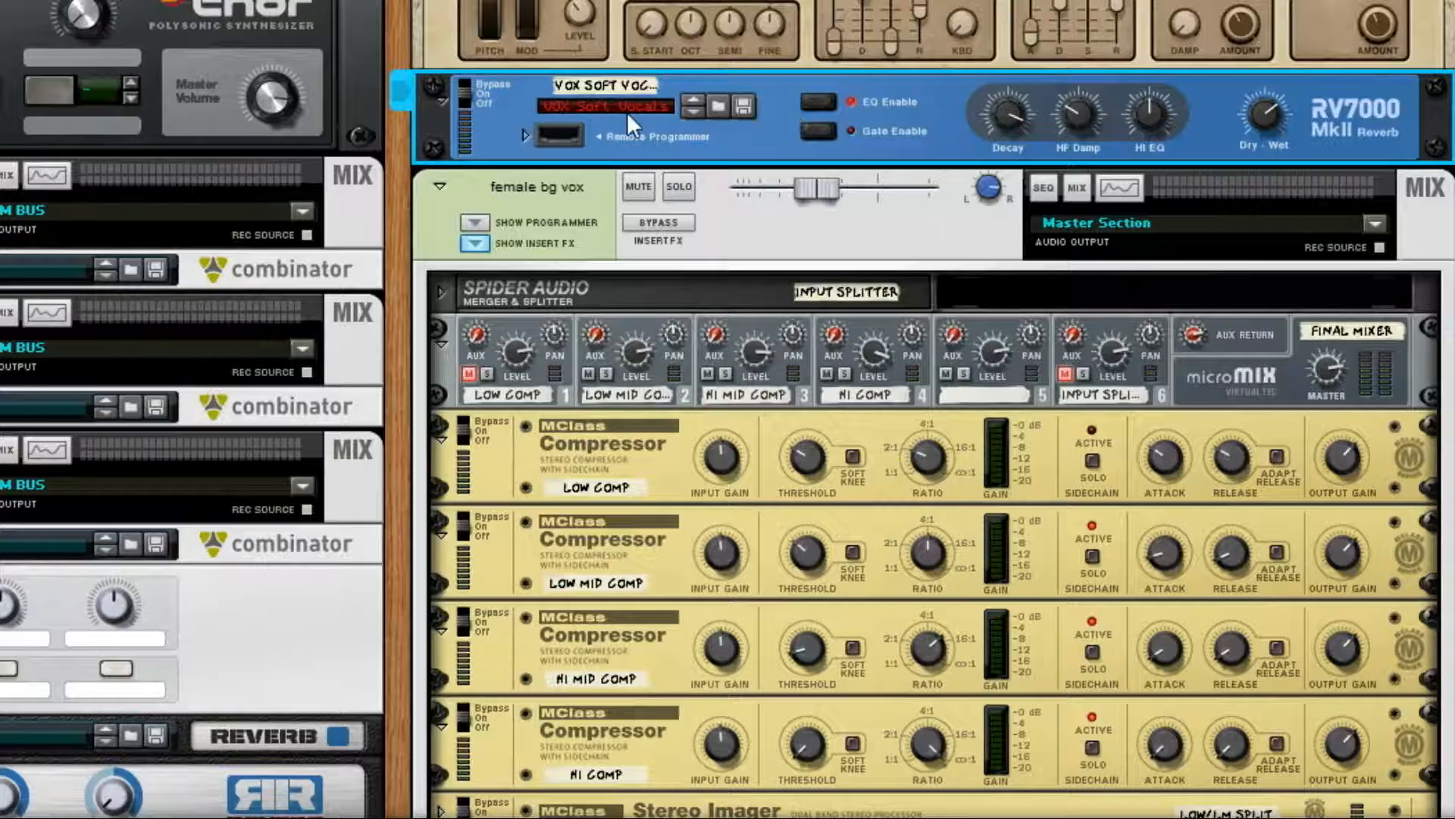
Inspect the ALL Plate Spread RV7000 below the second Humana and compare it with the VOX Soft Vocals reverb above.
{"action": "scroll", "coordinate": [643, 119], "scroll_direction": "down", "scroll_amount": 15}
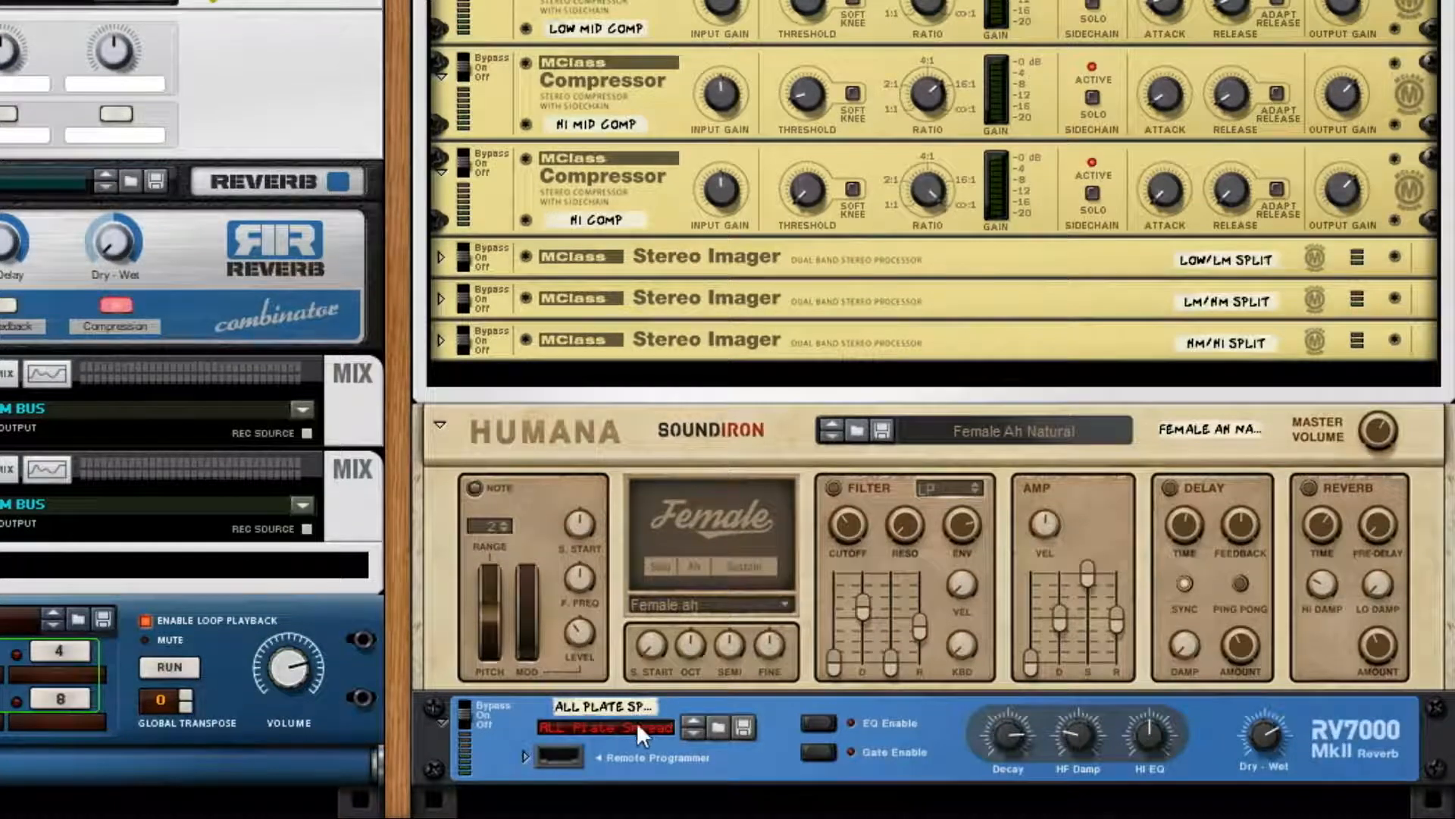
{"action": "left_click", "coordinate": [637, 750]}
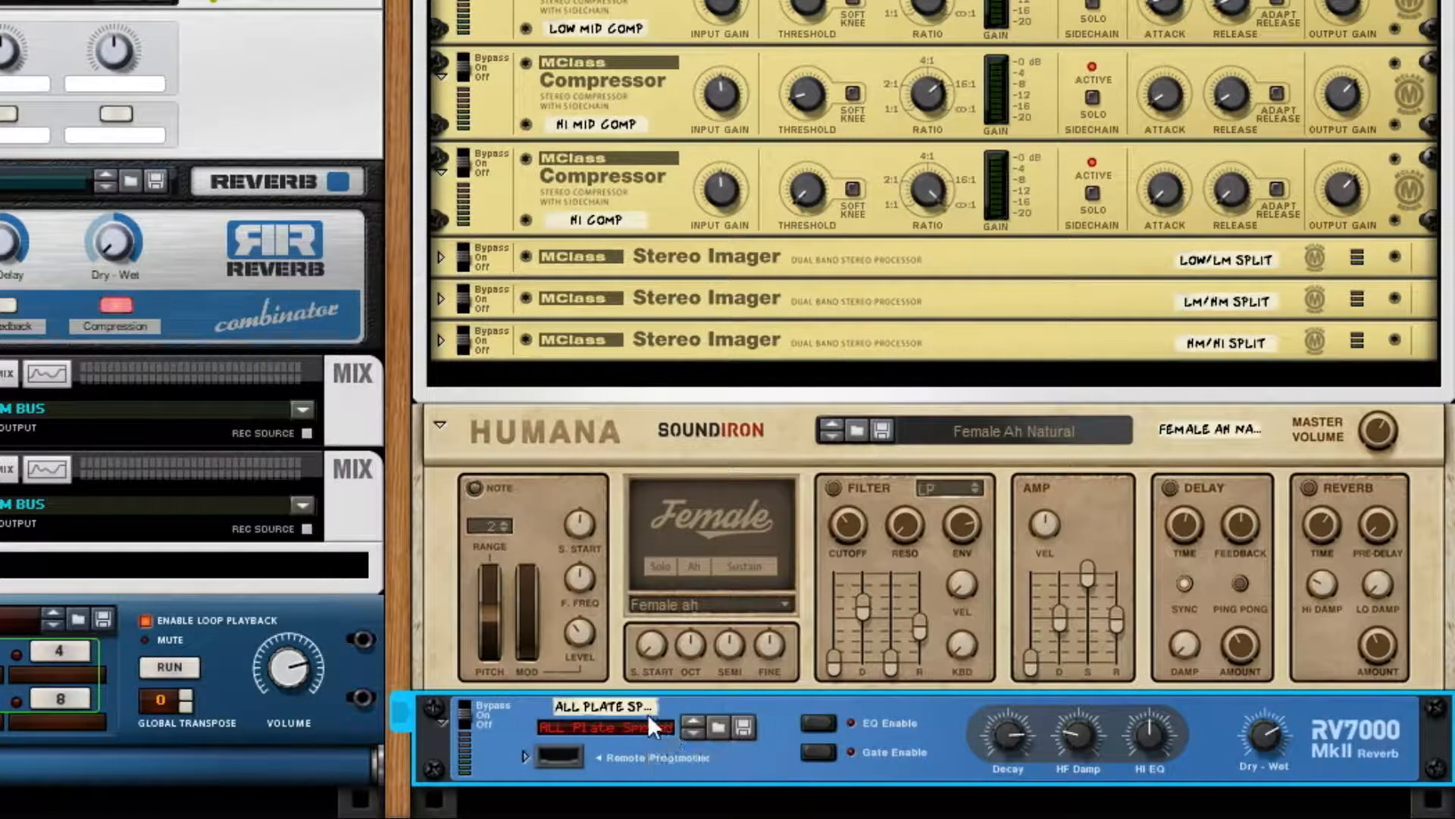
{"action": "scroll", "coordinate": [621, 171], "scroll_direction": "up", "scroll_amount": 5}
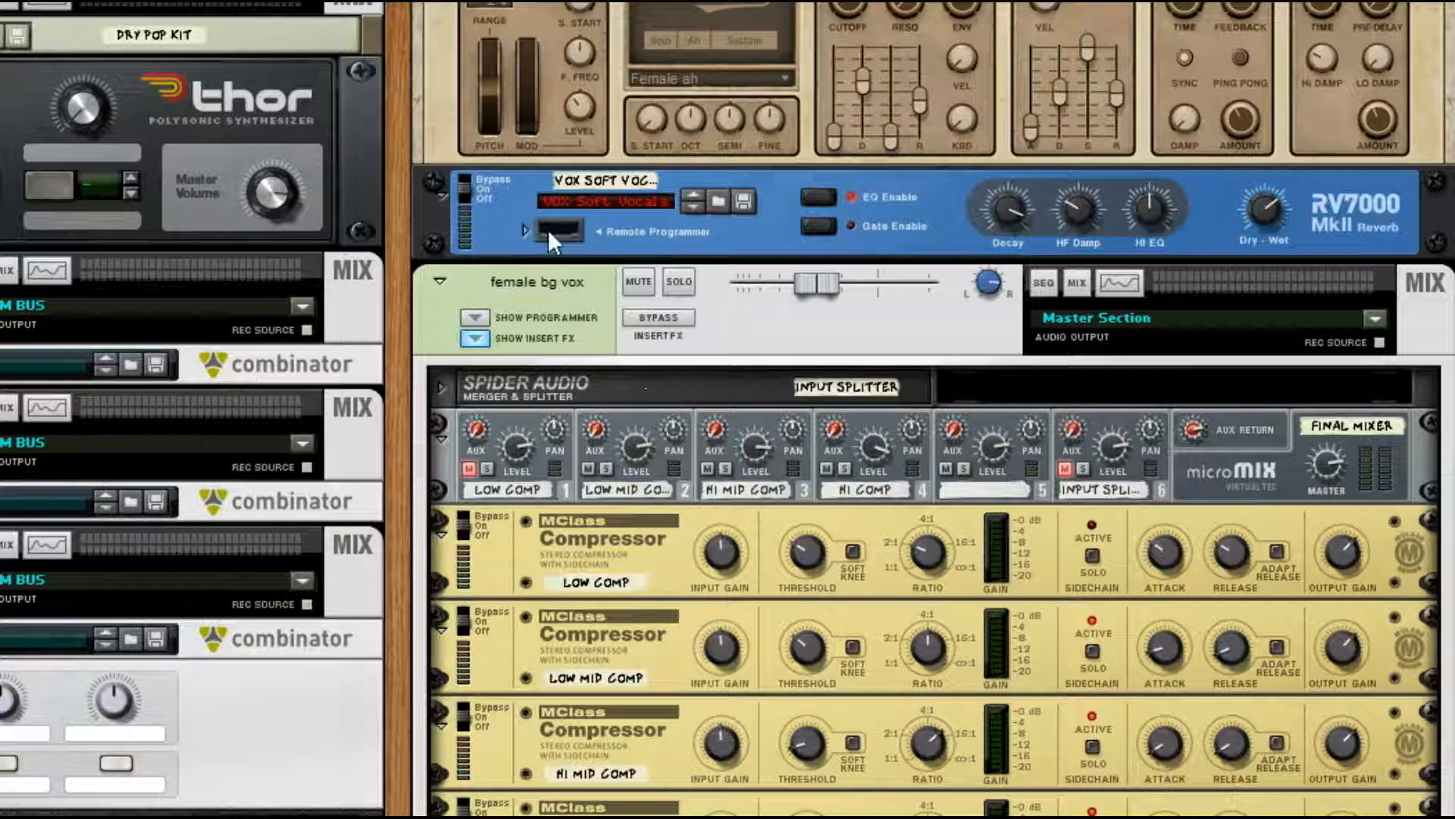
Follow the rear sidechain cables into the MClass compressors among the female bg vox insert effects, comparing the front view.
{"action": "scroll", "coordinate": [707, 370], "scroll_direction": "down", "scroll_amount": 3}
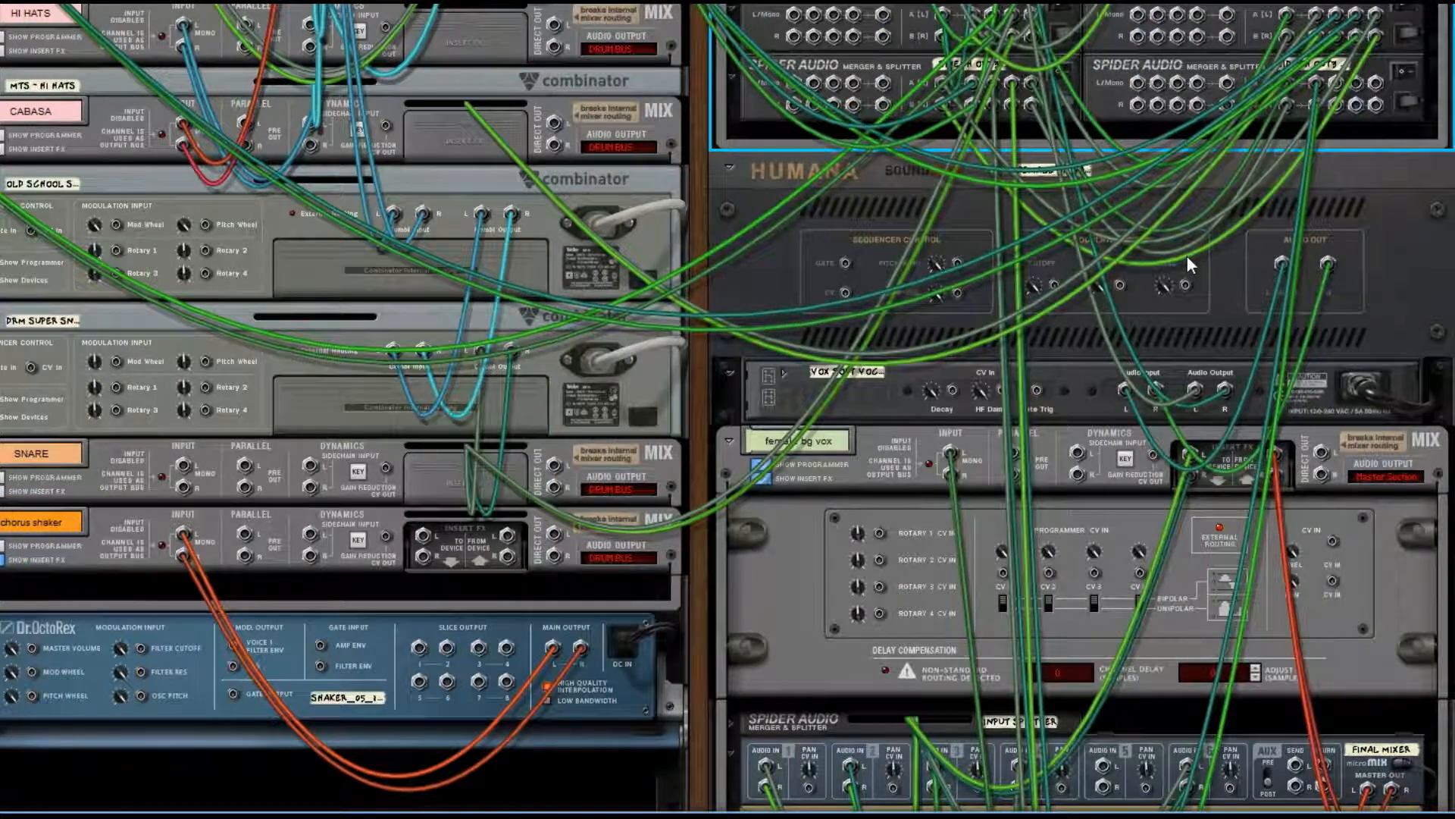
{"action": "scroll", "coordinate": [1343, 120], "scroll_direction": "down", "scroll_amount": 5}
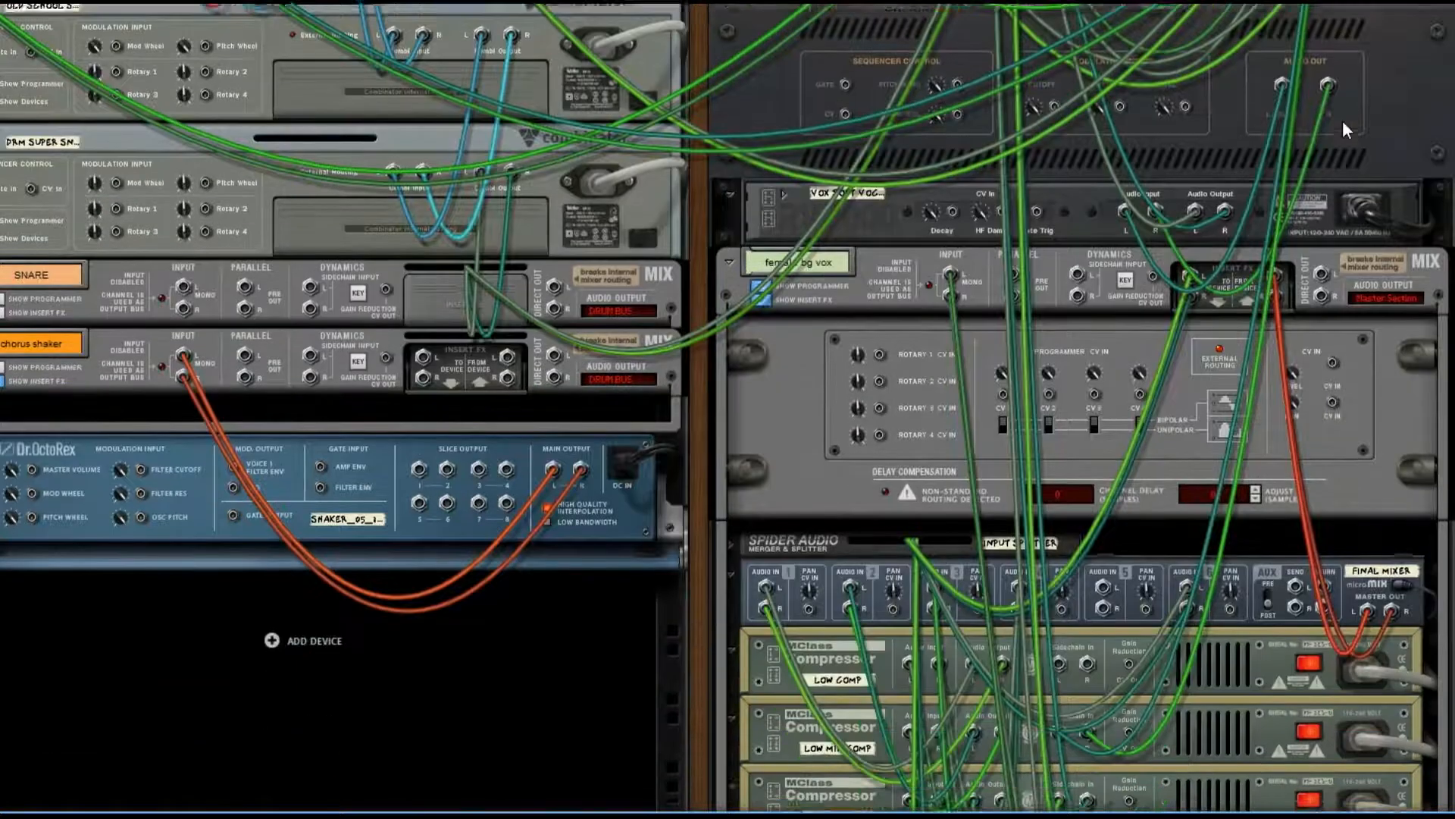
{"action": "key", "text": "Tab"}
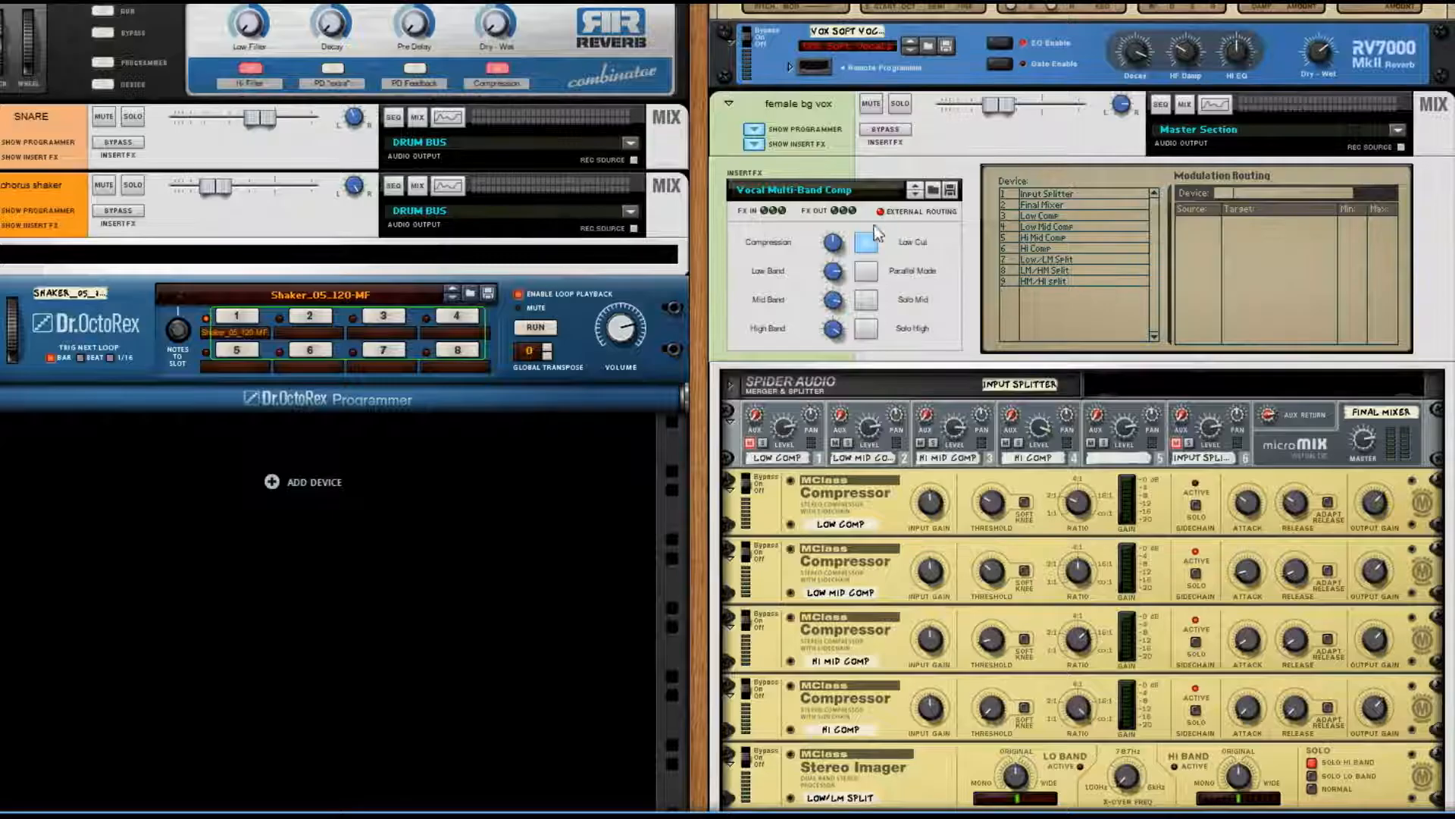
{"action": "scroll", "coordinate": [849, 241], "scroll_direction": "down", "scroll_amount": 1}
{"action": "scroll", "coordinate": [1067, 324], "scroll_direction": "down", "scroll_amount": 1}
{"action": "key", "text": "Tab"}
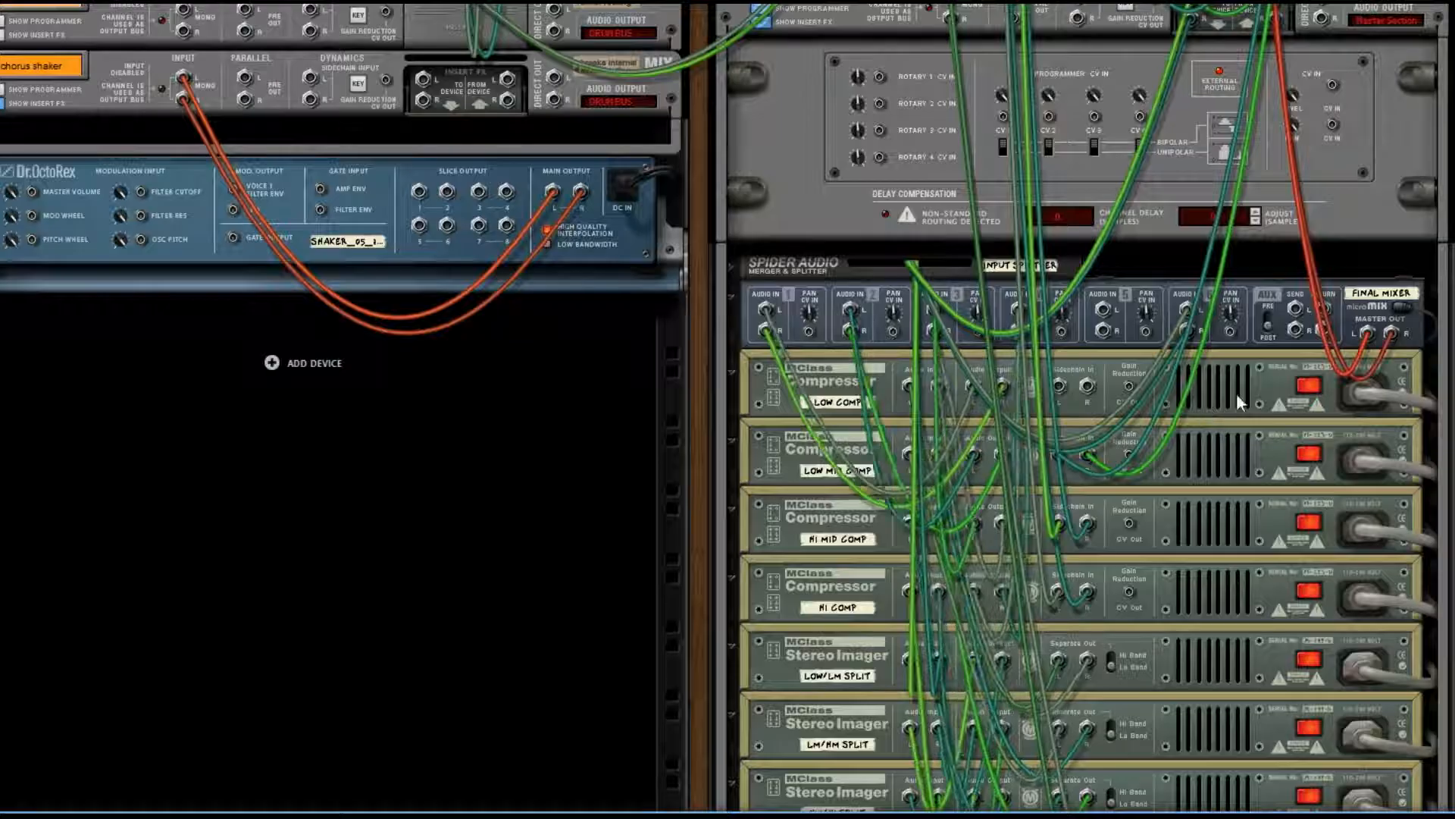
{"action": "scroll", "coordinate": [1101, 447], "scroll_direction": "down", "scroll_amount": 1}
{"action": "left_click", "coordinate": [1094, 485]}
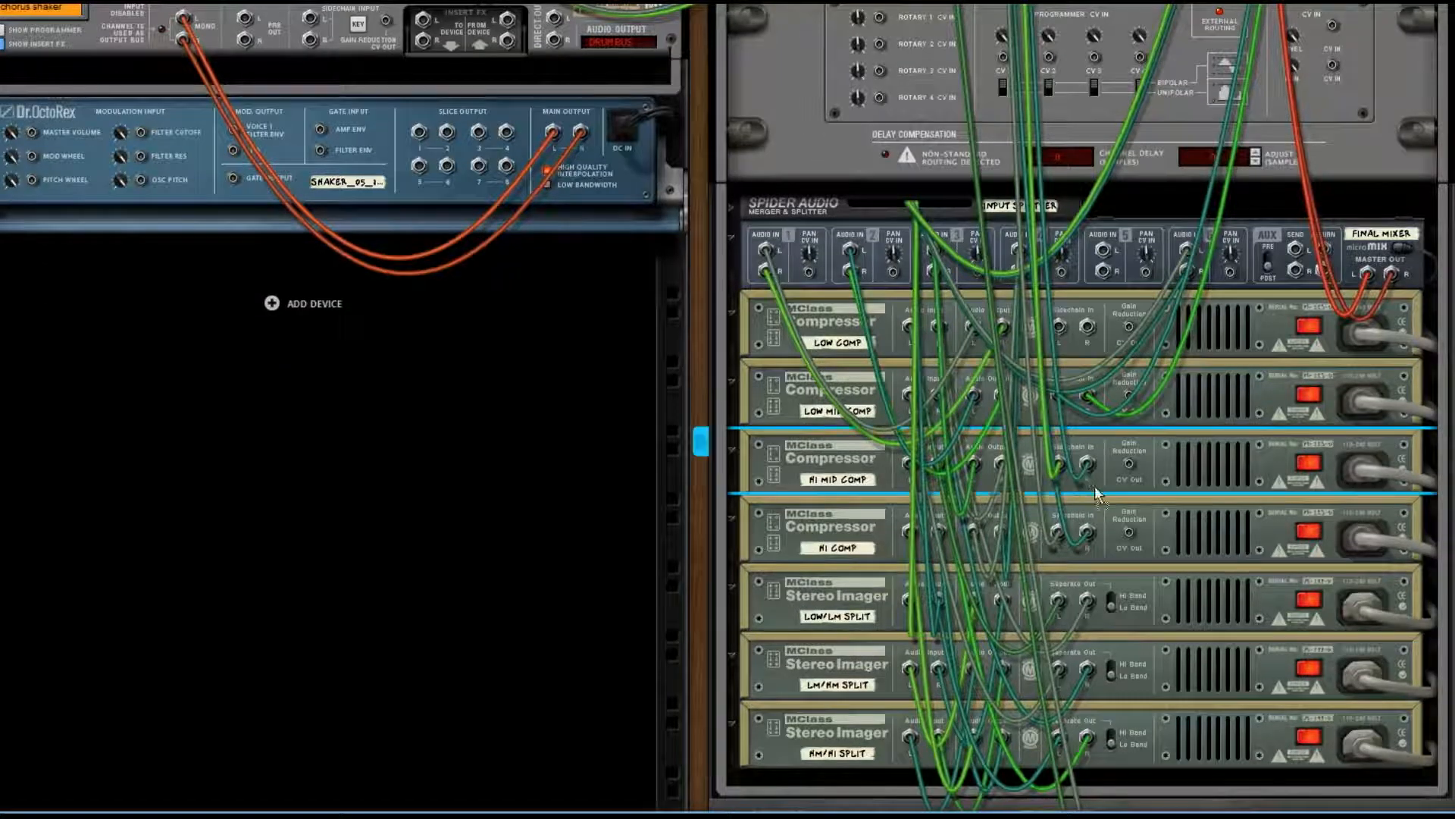
Trace the compressor cables back to the sidechain splitter above Humana and review the Vocal Multi-Band Comp insert from the front.
{"action": "scroll", "coordinate": [1106, 464], "scroll_direction": "up", "scroll_amount": 8}
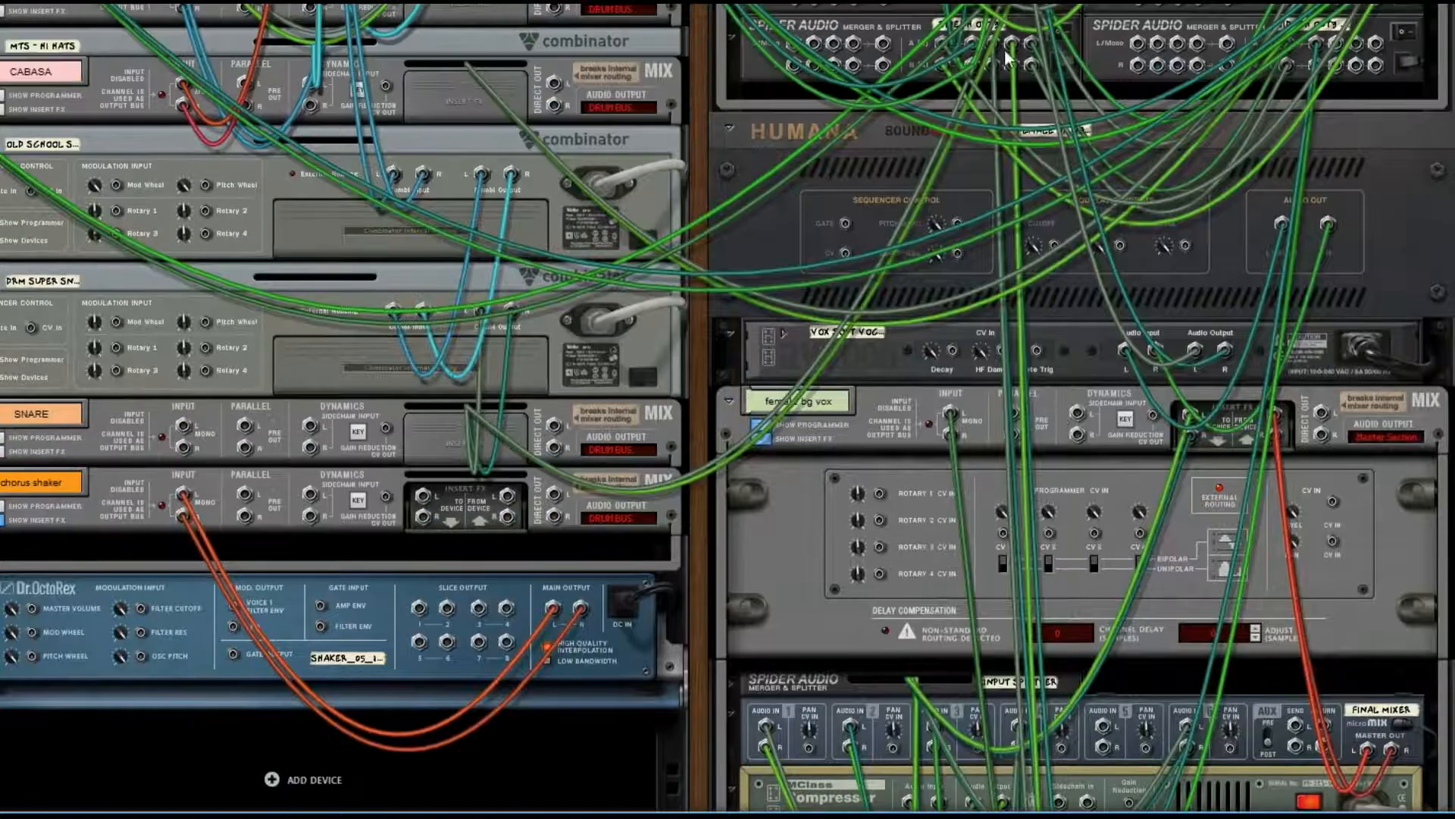
{"action": "left_click", "coordinate": [1004, 48]}
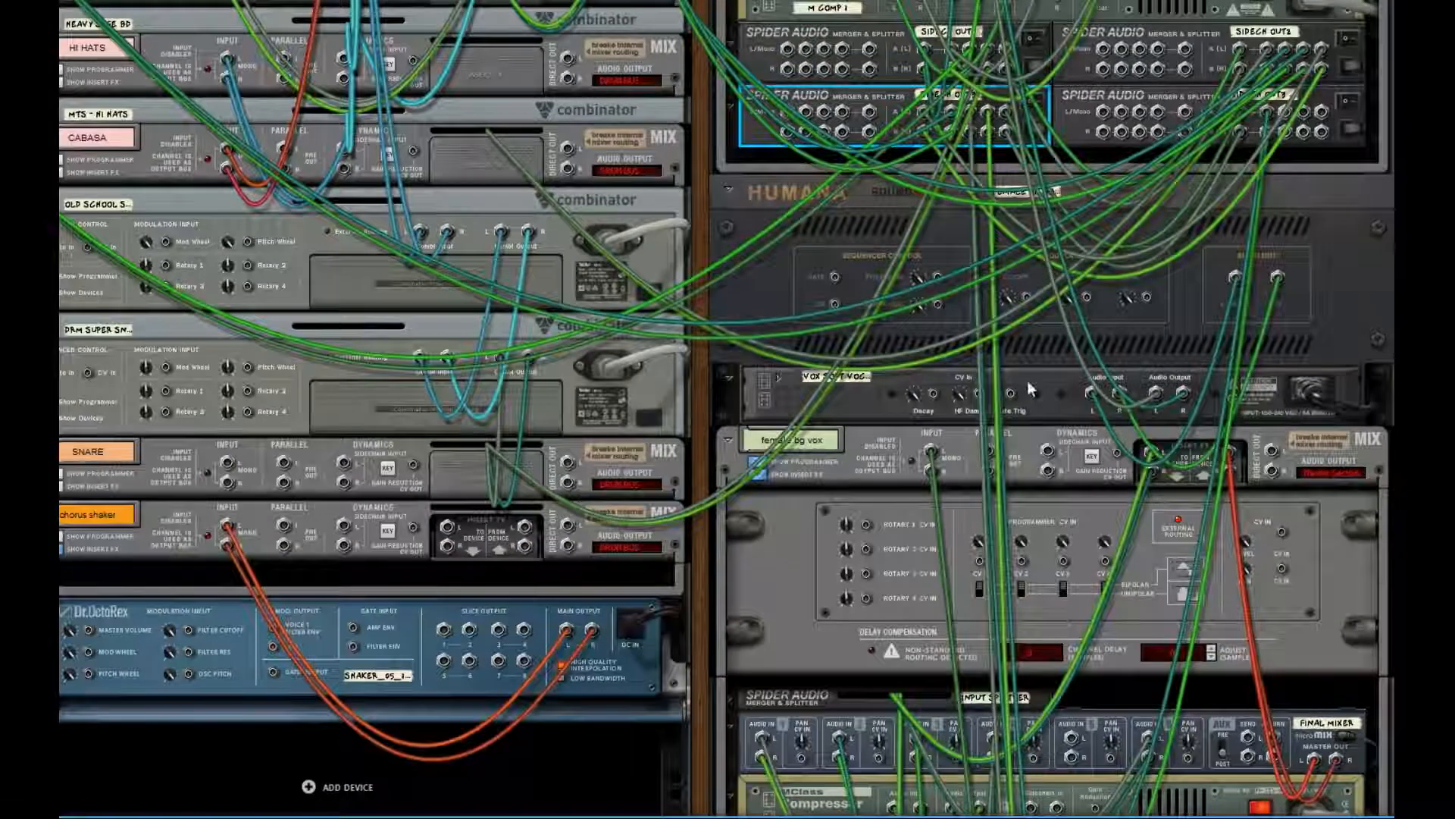
{"action": "scroll", "coordinate": [1030, 389], "scroll_direction": "down", "scroll_amount": 8}
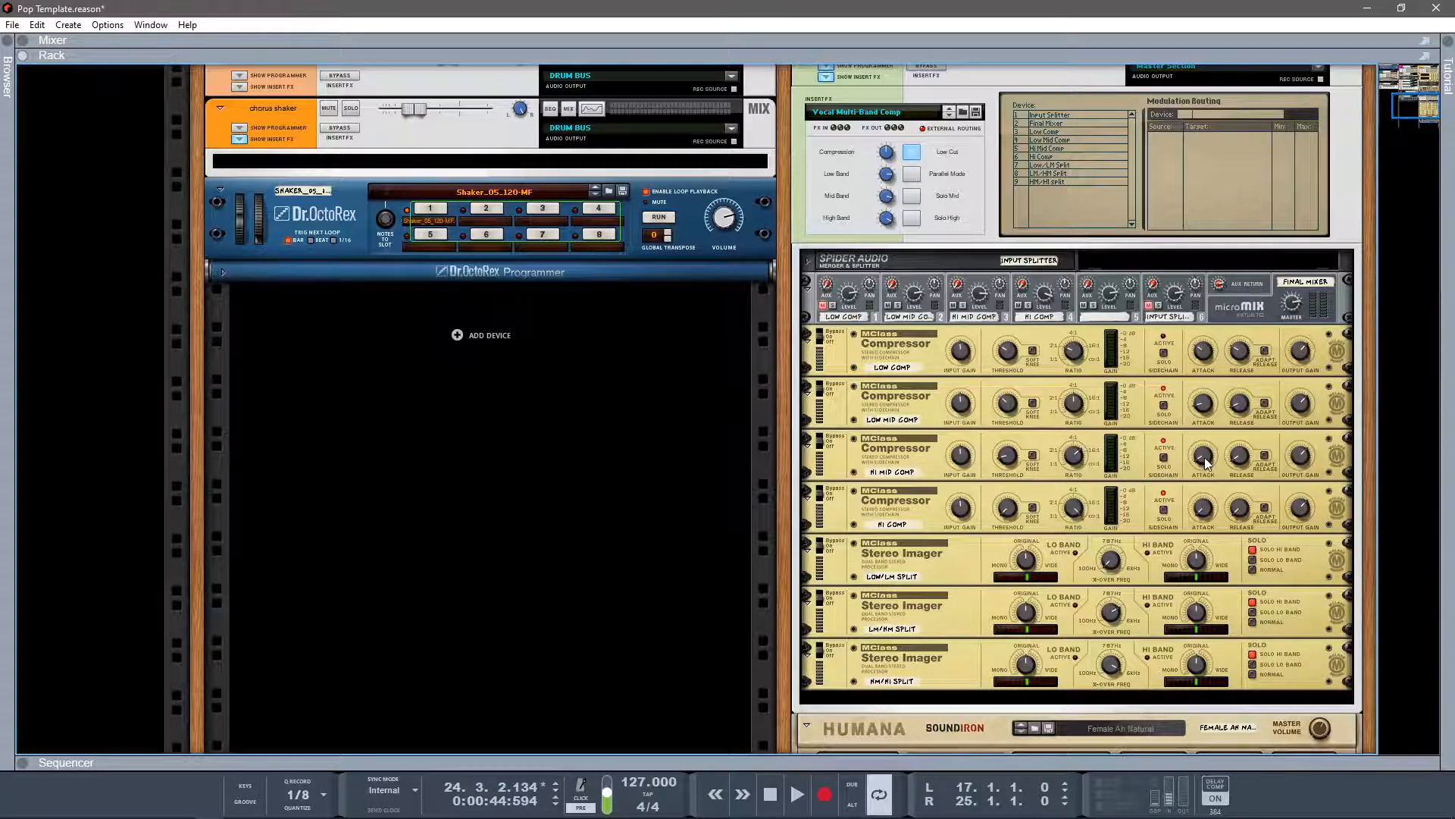
{"action": "scroll", "coordinate": [988, 413], "scroll_direction": "up", "scroll_amount": 3}
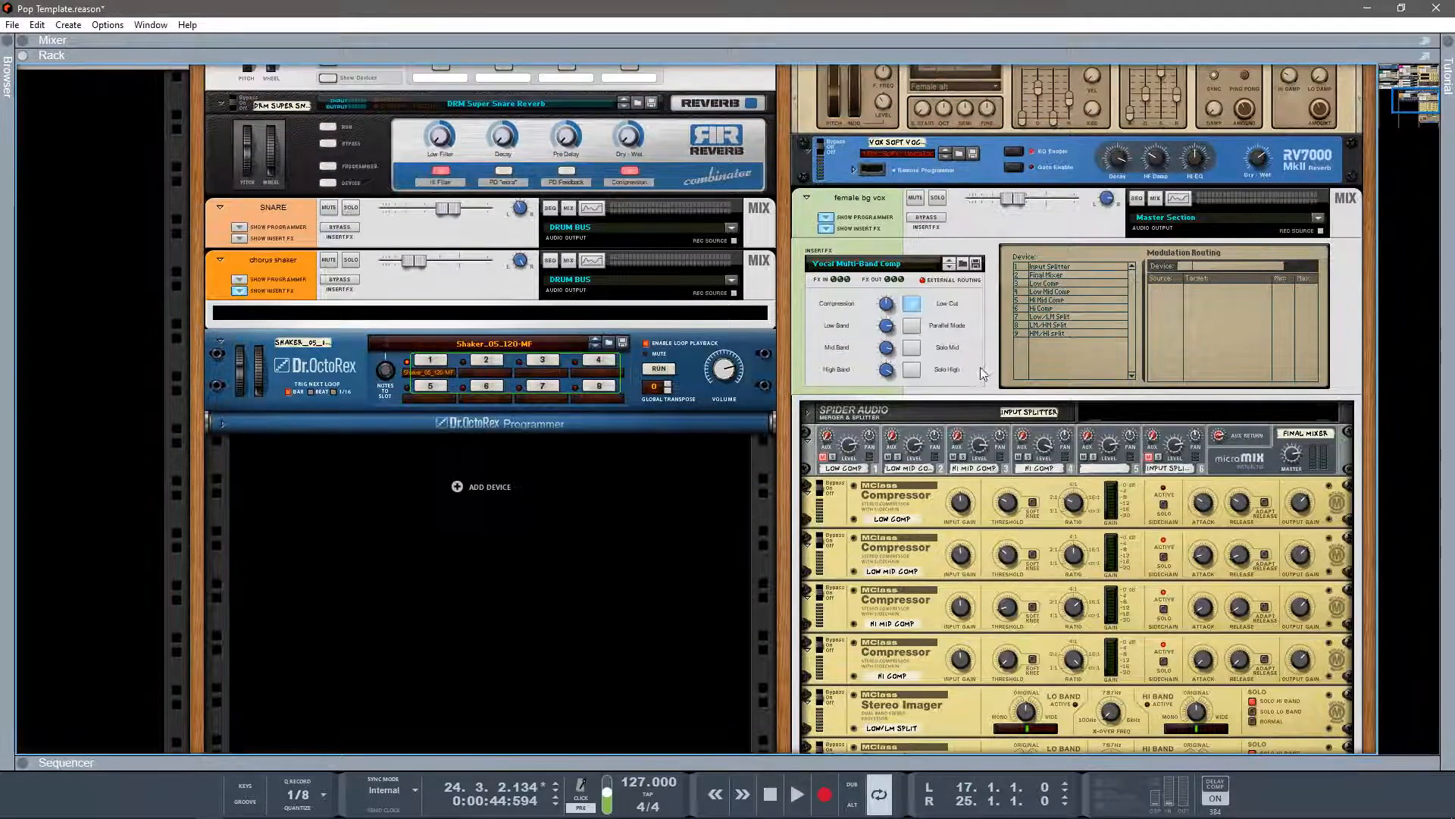
{"action": "scroll", "coordinate": [995, 379], "scroll_direction": "up", "scroll_amount": 1}
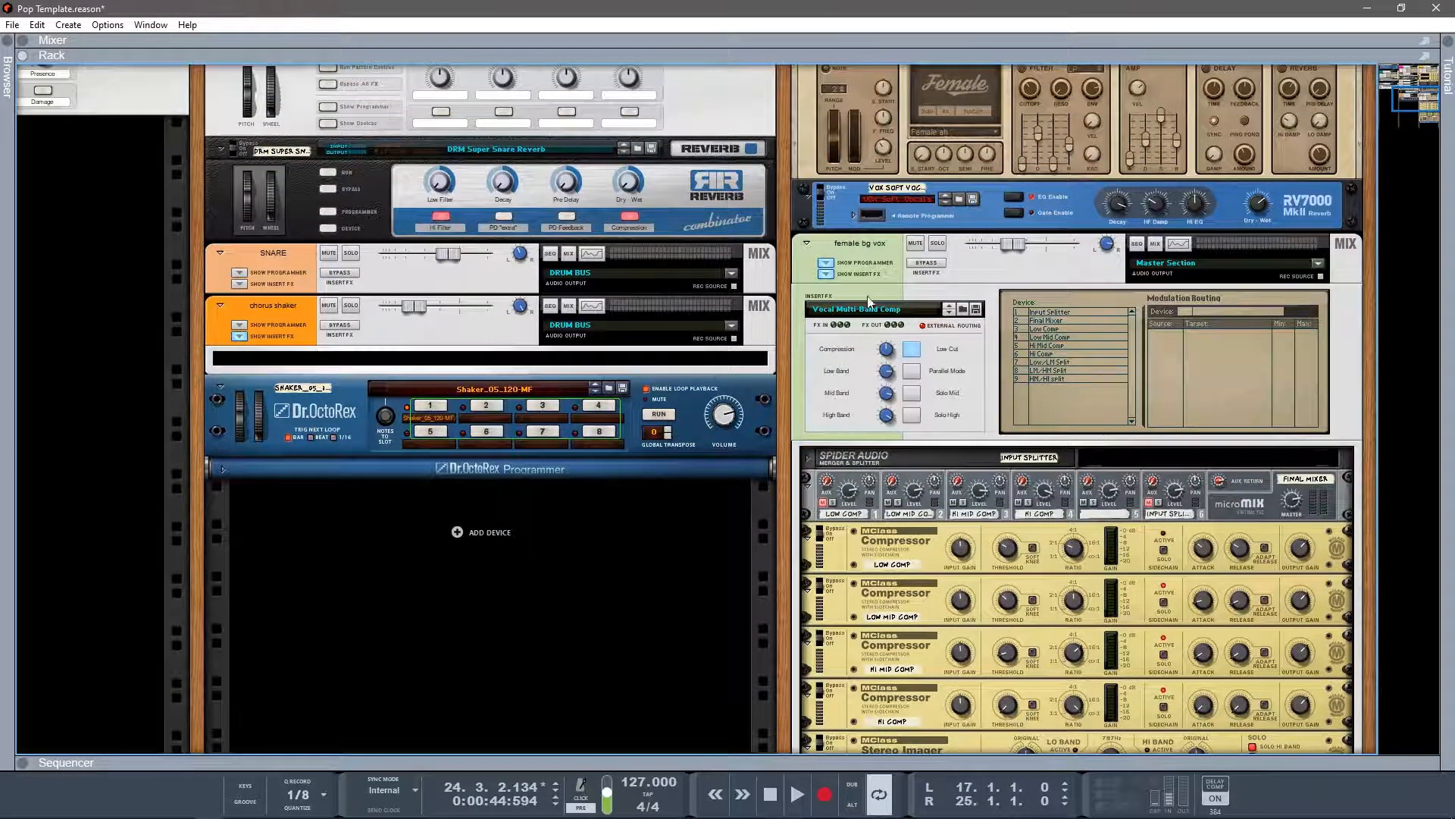
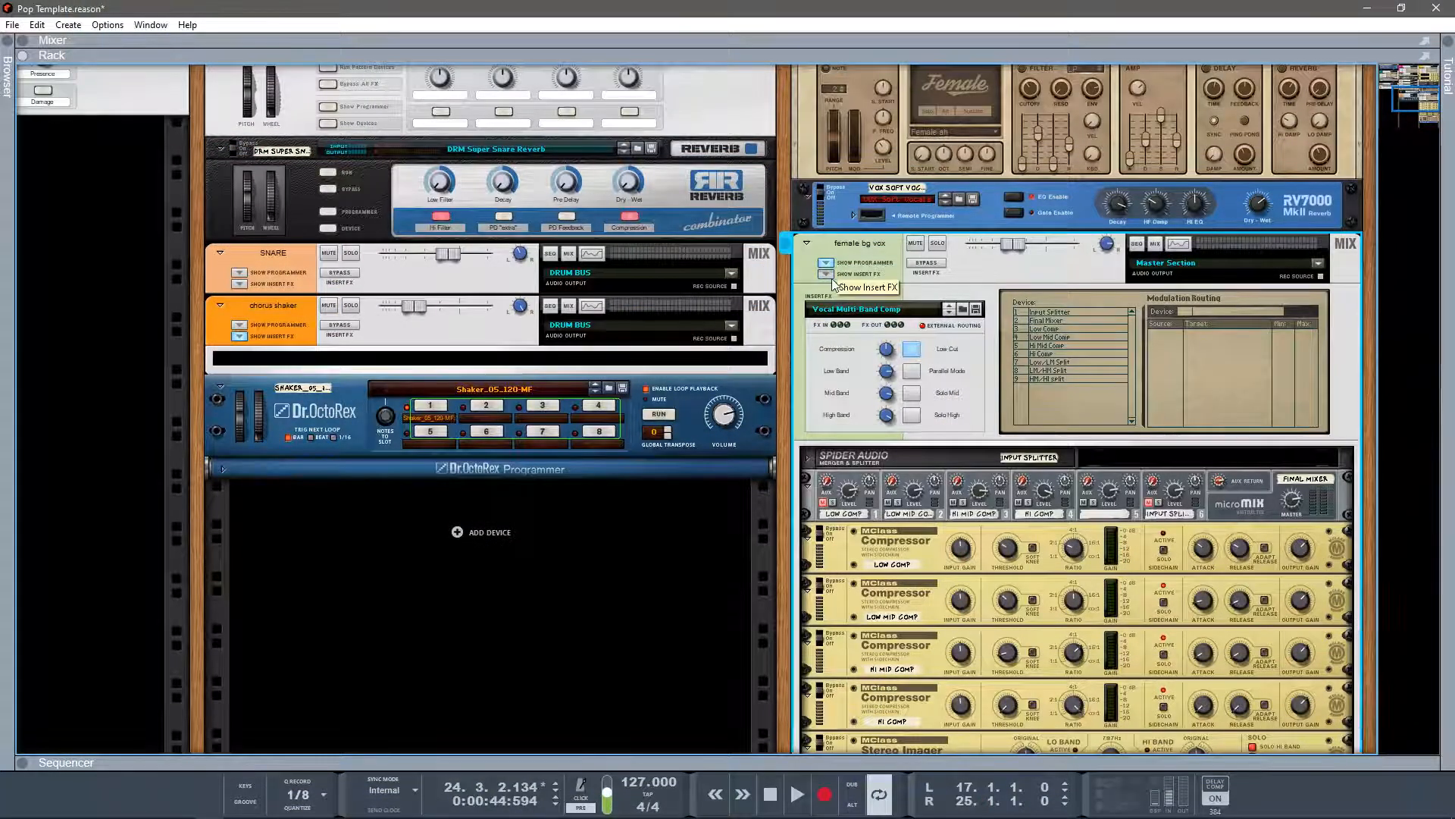
Fold the female bg vox channel with its insert effects hidden, and hide the female lead vox insert effects.
{"action": "left_click", "coordinate": [831, 279]}
{"action": "left_click", "coordinate": [807, 243]}
{"action": "scroll", "coordinate": [822, 258], "scroll_direction": "up", "scroll_amount": 8}
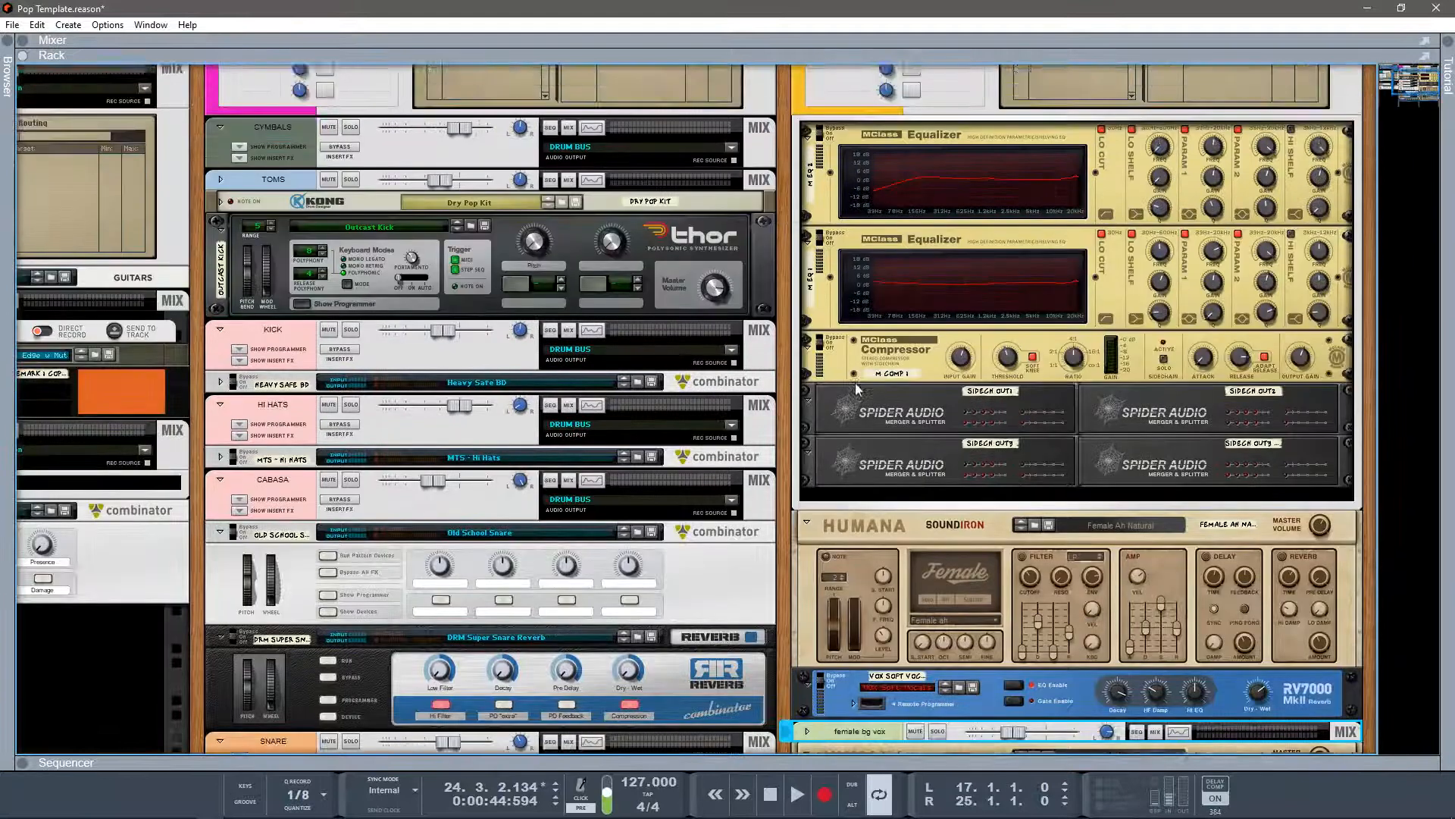
{"action": "scroll", "coordinate": [845, 349], "scroll_direction": "up", "scroll_amount": 5}
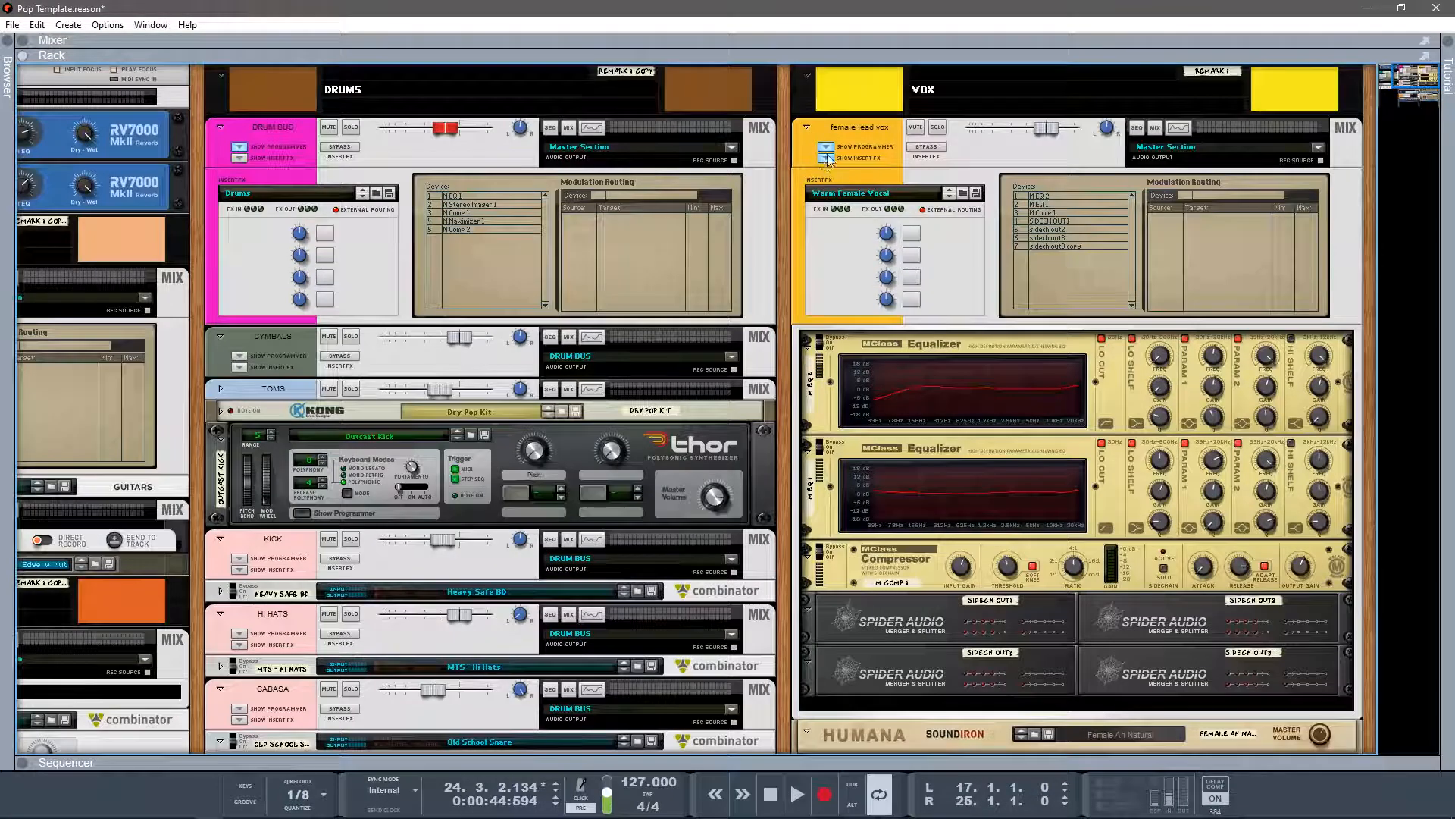
{"action": "left_click", "coordinate": [827, 158]}
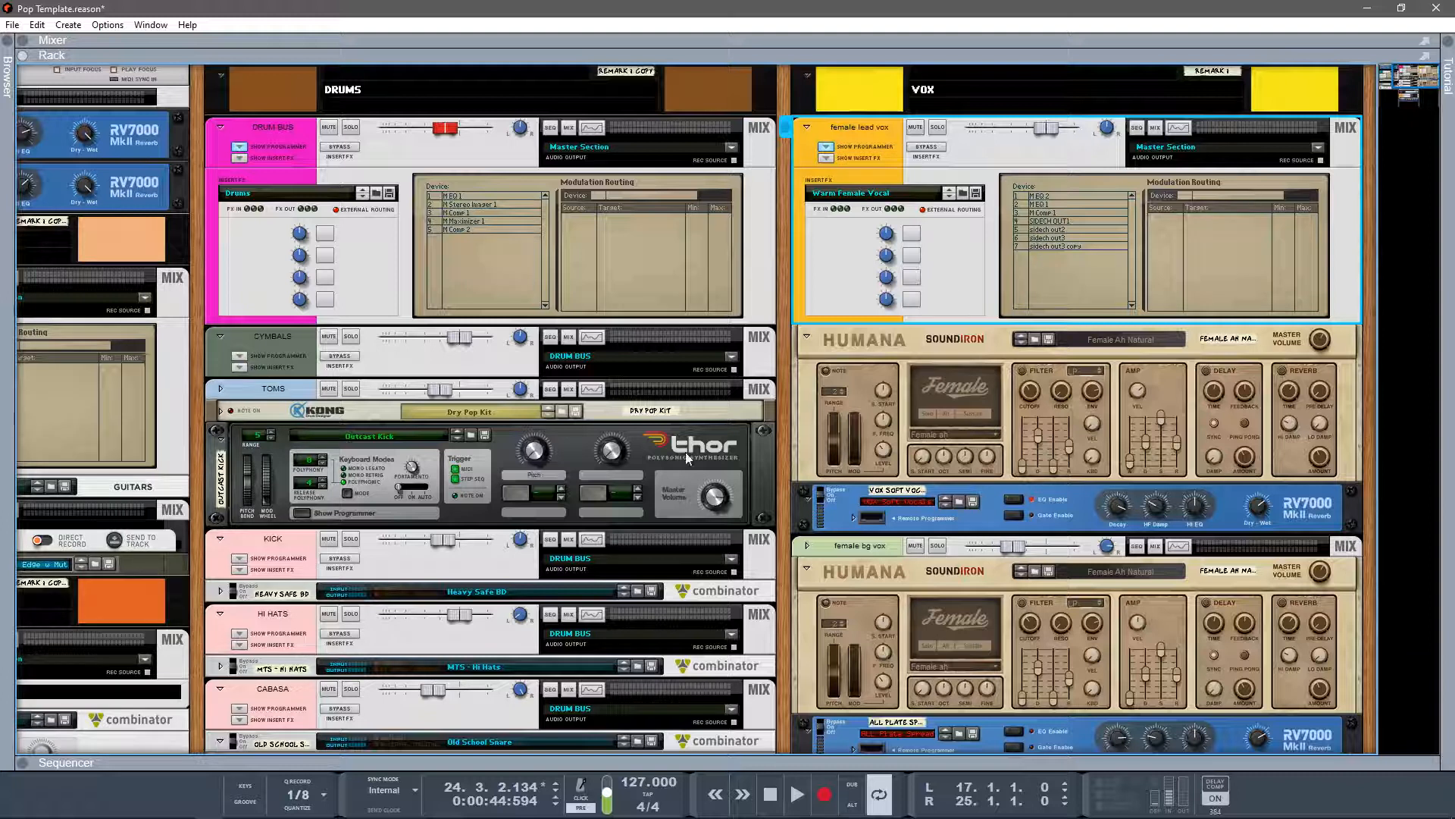
Collapse the rack and mixer to leave only the sequencer, and check the groove channel assigned to the kick lane.
{"action": "left_click", "coordinate": [26, 61]}
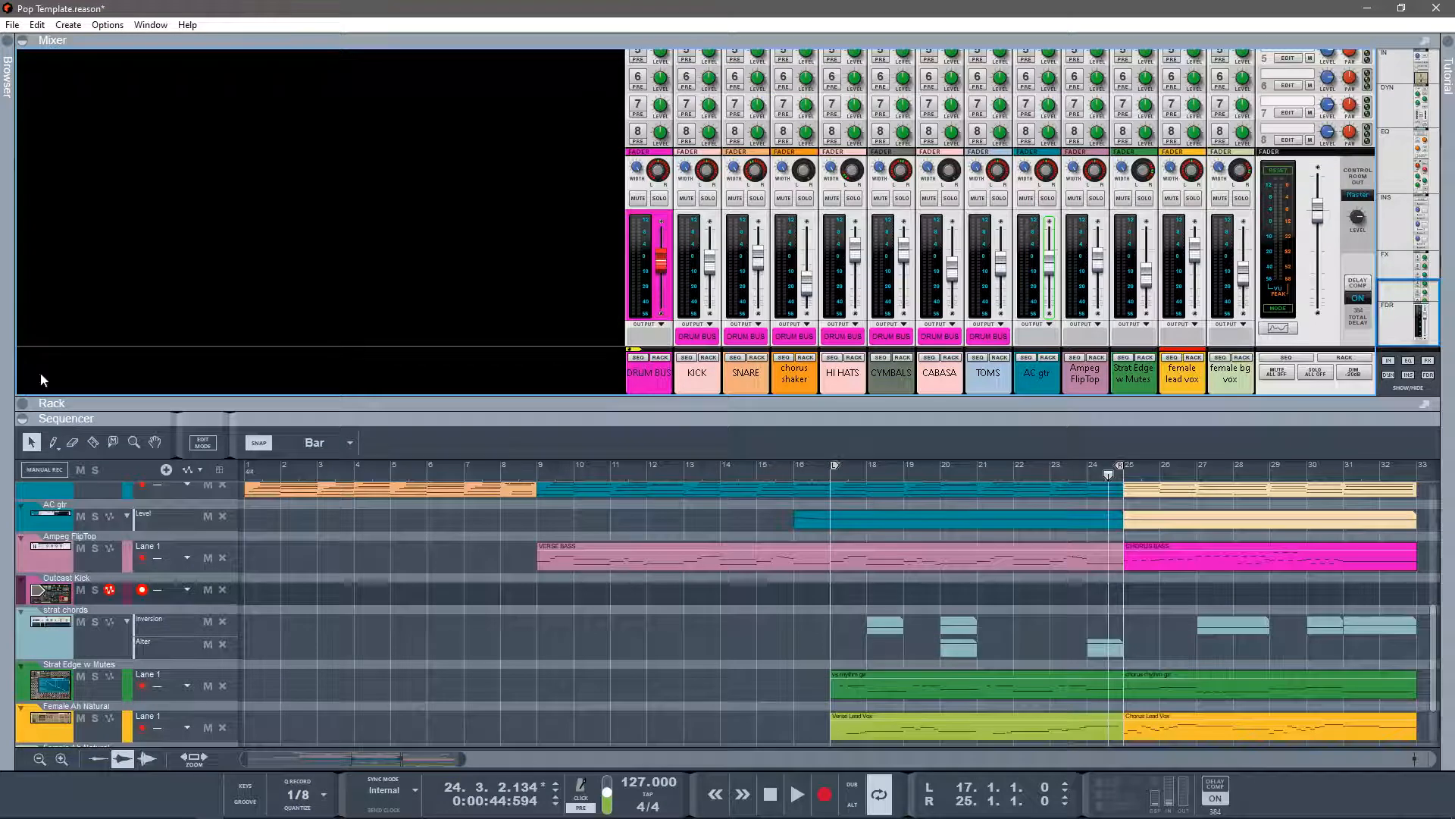
{"action": "left_click", "coordinate": [25, 45]}
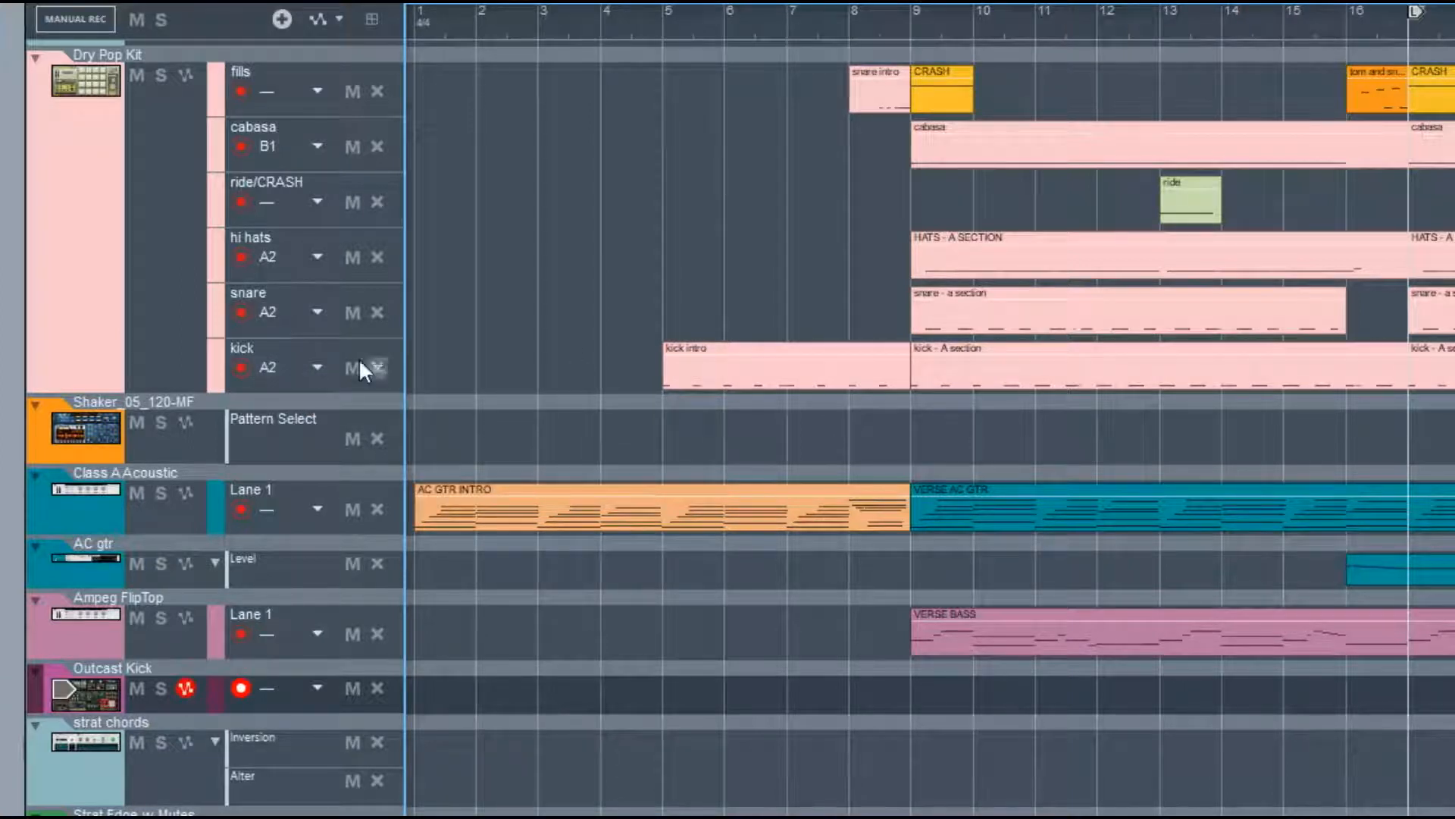
{"action": "left_click", "coordinate": [312, 367]}
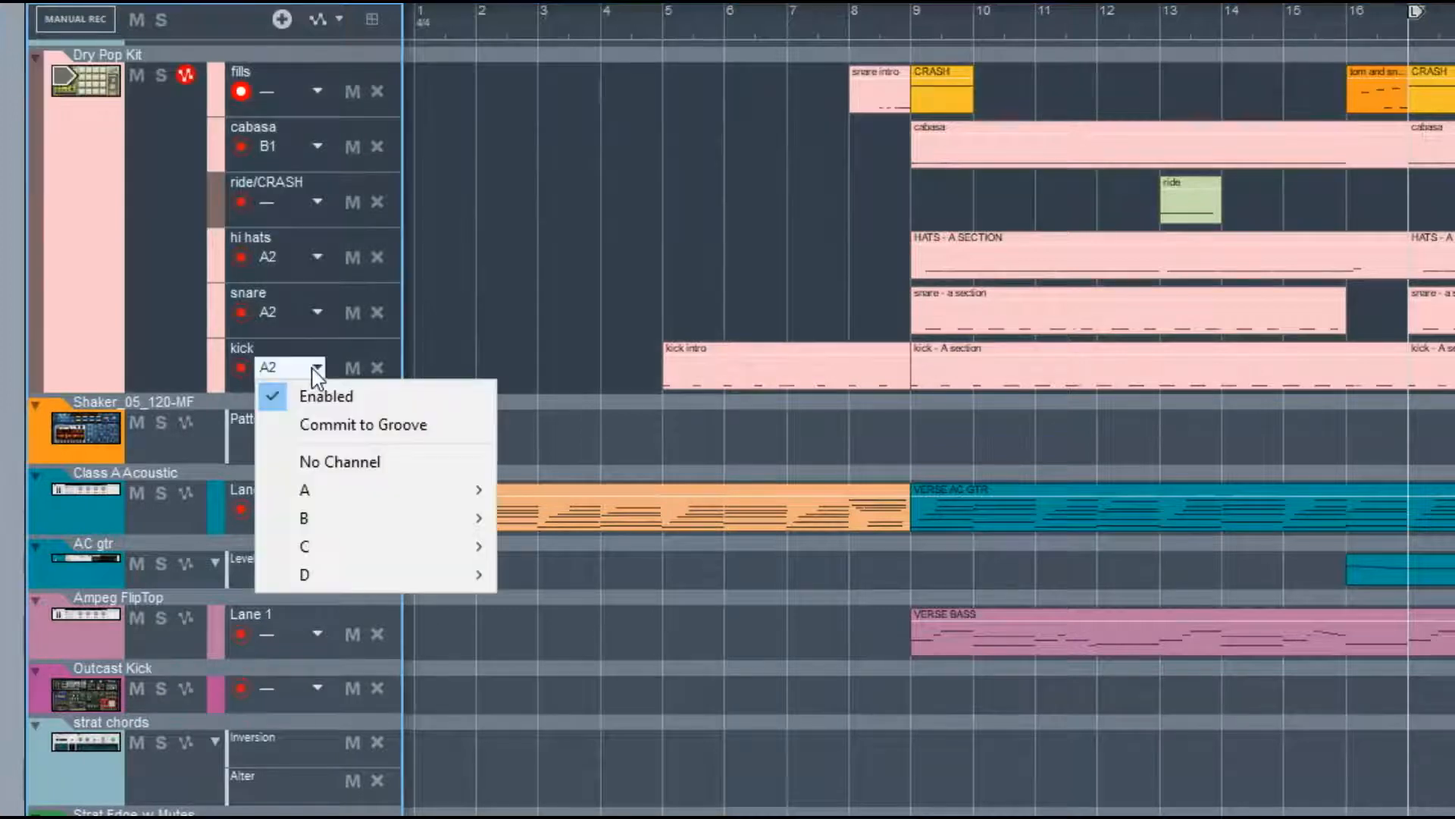
{"action": "mouse_move", "coordinate": [394, 491]}
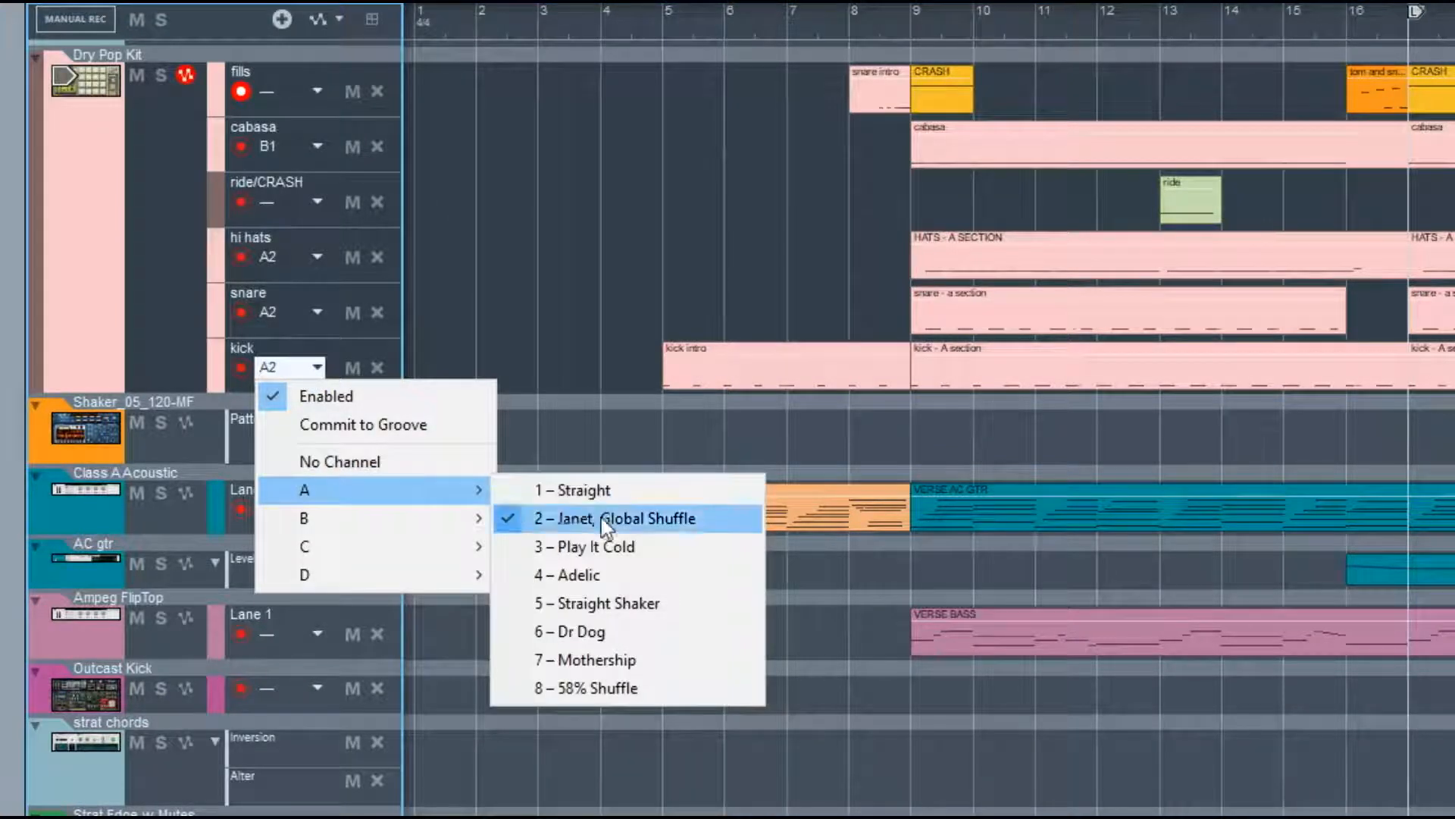
{"action": "left_click", "coordinate": [213, 345]}
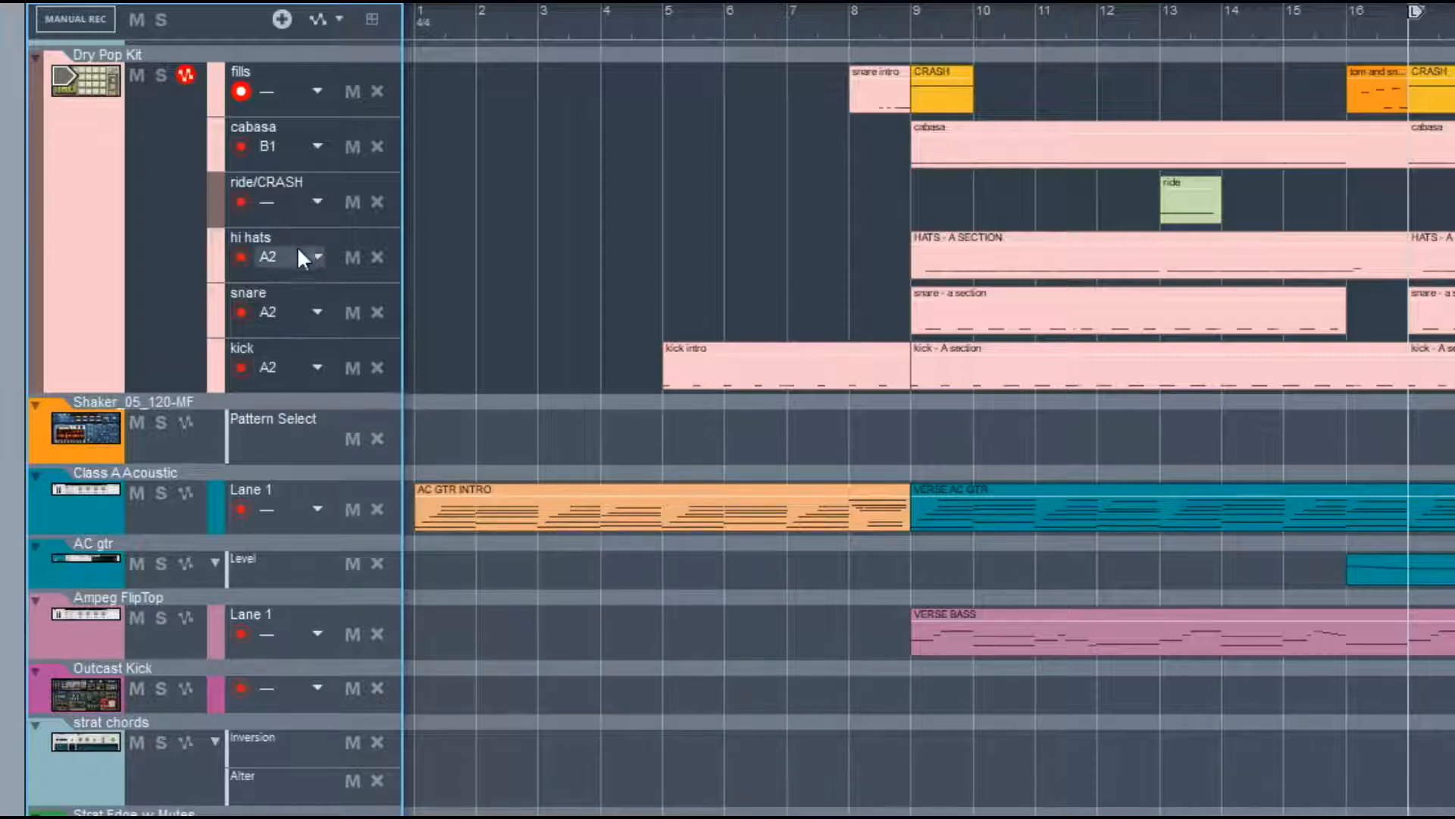
Inspect the groove channel settings of the cabasa and fills lanes on the Dry Pop Kit track.
{"action": "left_click", "coordinate": [317, 149]}
{"action": "mouse_move", "coordinate": [431, 293]}
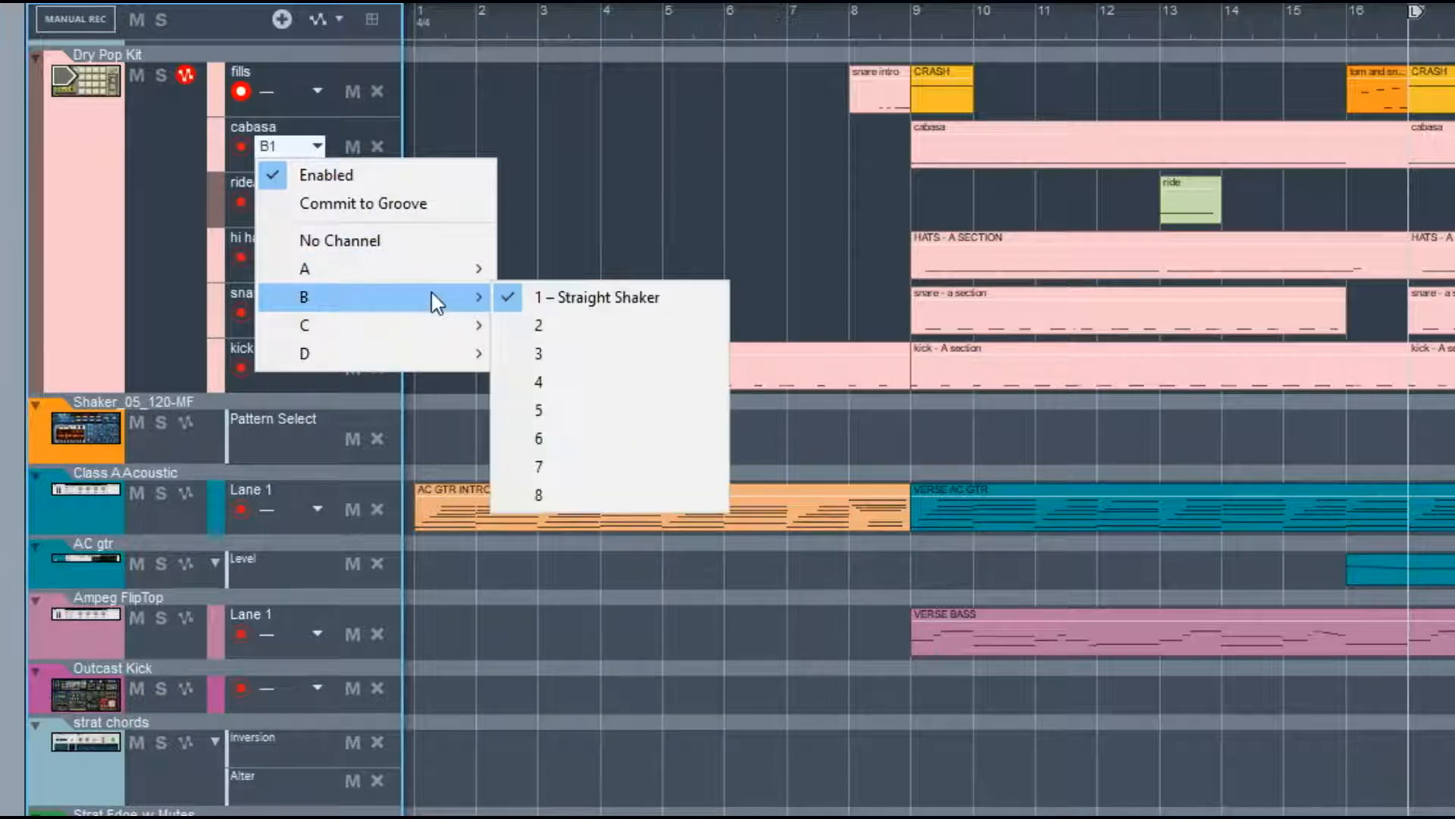
{"action": "left_click", "coordinate": [170, 254]}
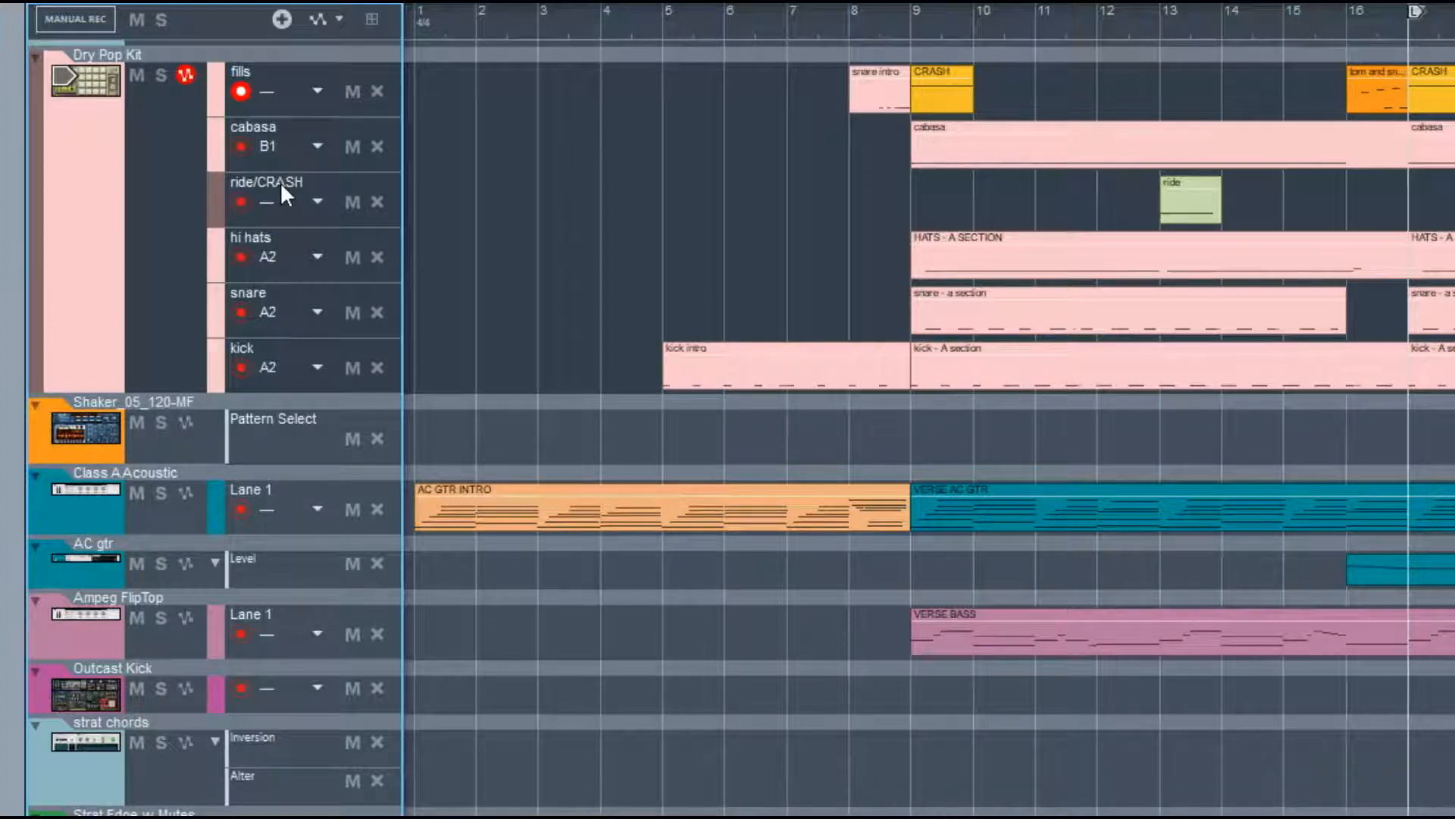
{"action": "left_click", "coordinate": [307, 92]}
{"action": "left_click", "coordinate": [152, 152]}
Open the first kick - A section clip for editing, examine the snare, hi-hat and cabasa notes, and close the editor.
{"action": "scroll", "coordinate": [306, 192], "scroll_direction": "up", "scroll_amount": 1}
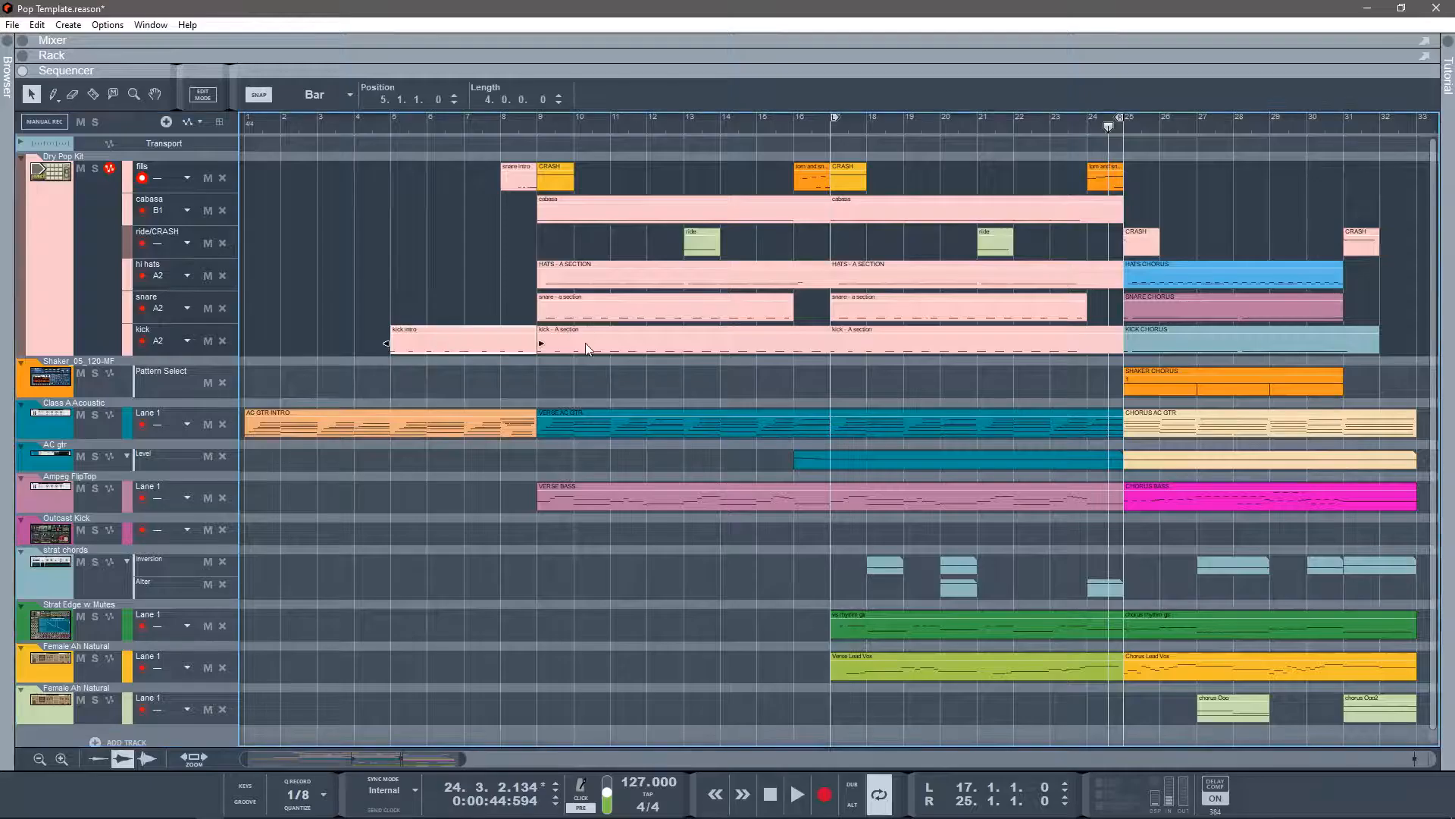
{"action": "double_click", "coordinate": [585, 342]}
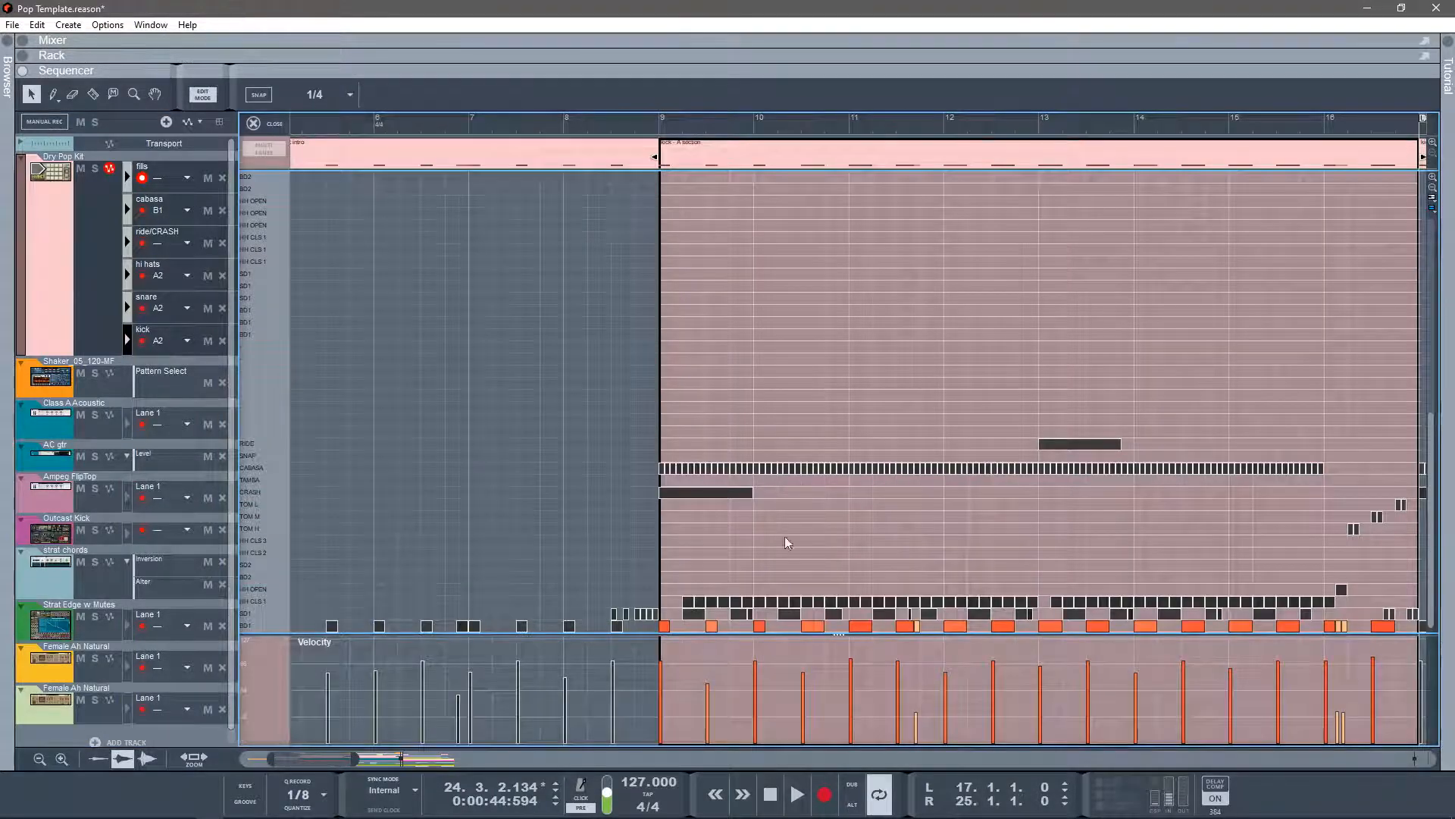
{"action": "left_click", "coordinate": [700, 616]}
{"action": "left_click", "coordinate": [699, 602]}
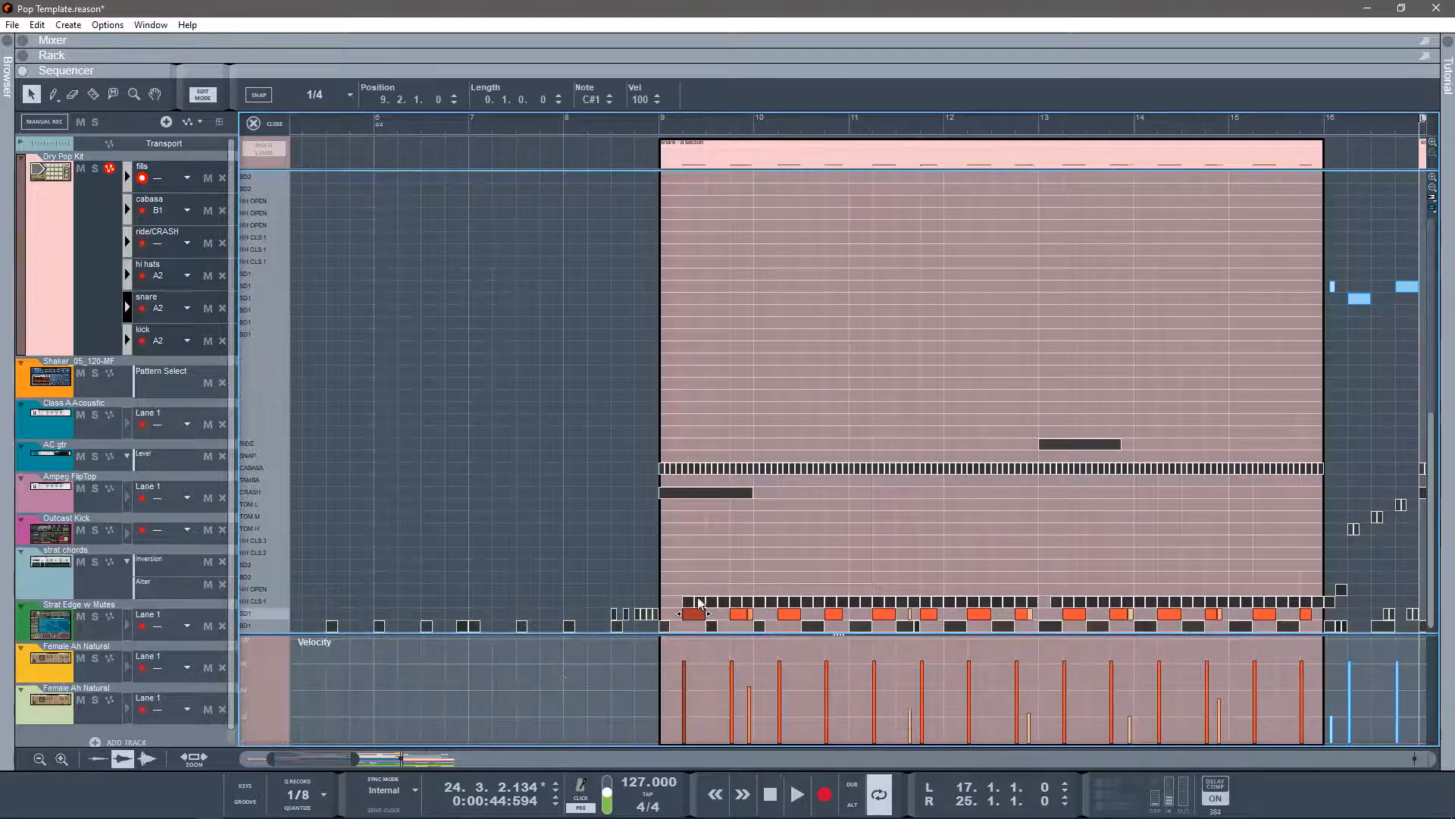
{"action": "left_click", "coordinate": [705, 468]}
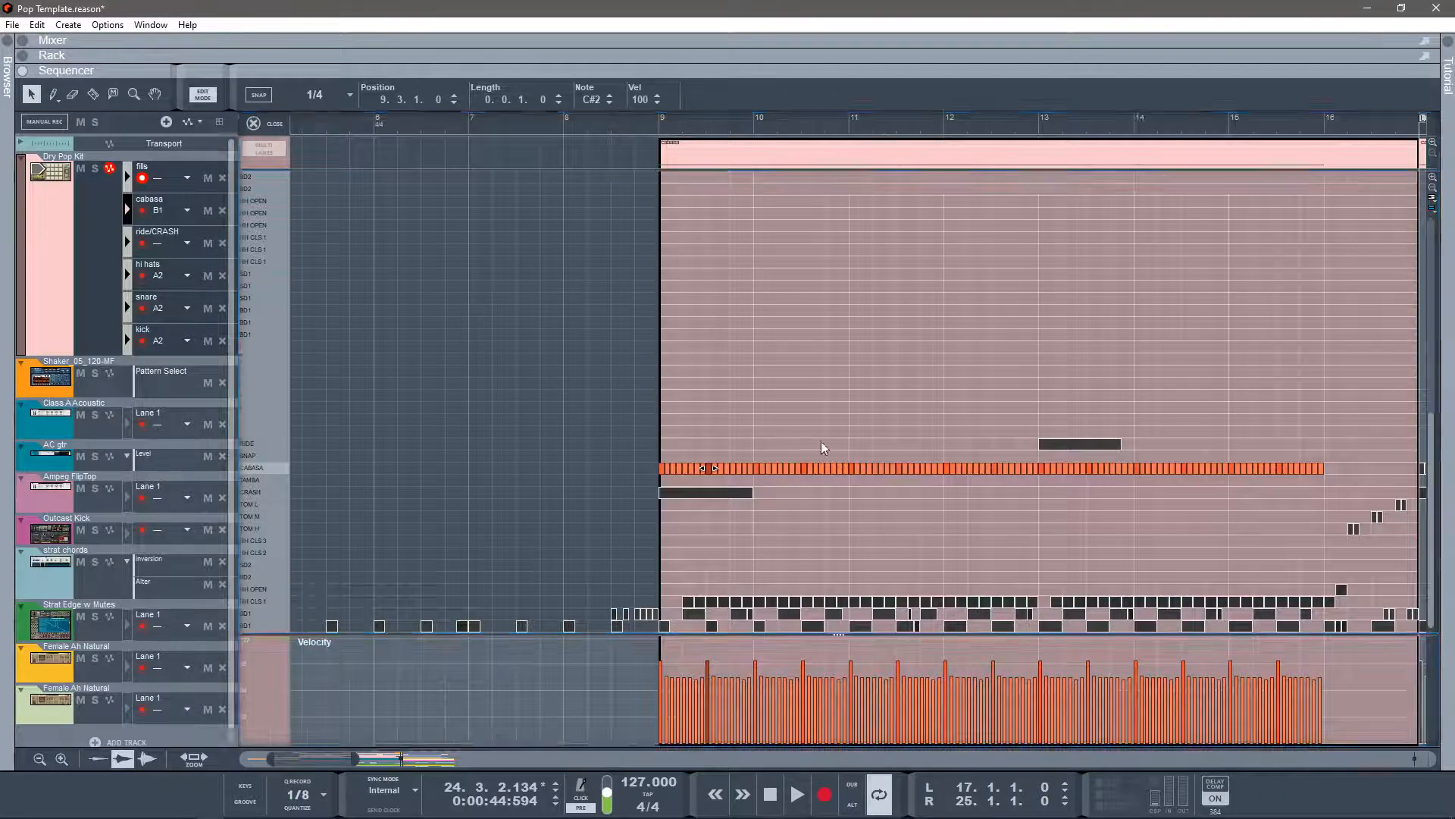
{"action": "key", "text": "Escape"}
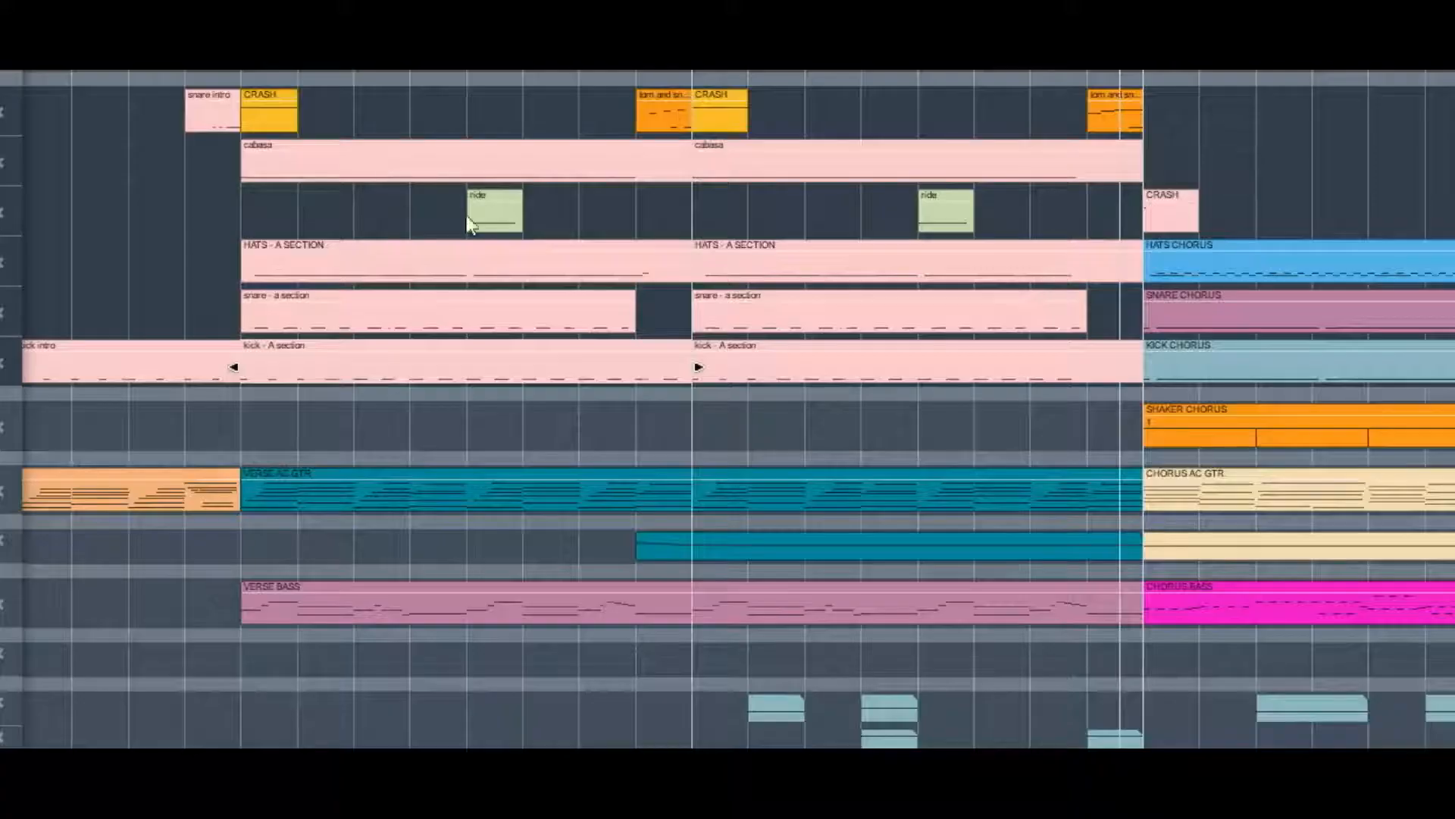
Pick out the first ride, tom fill and CRASH clips, then select all drum, acoustic guitar and bass clips of the first verse section.
{"action": "left_click", "coordinate": [499, 219]}
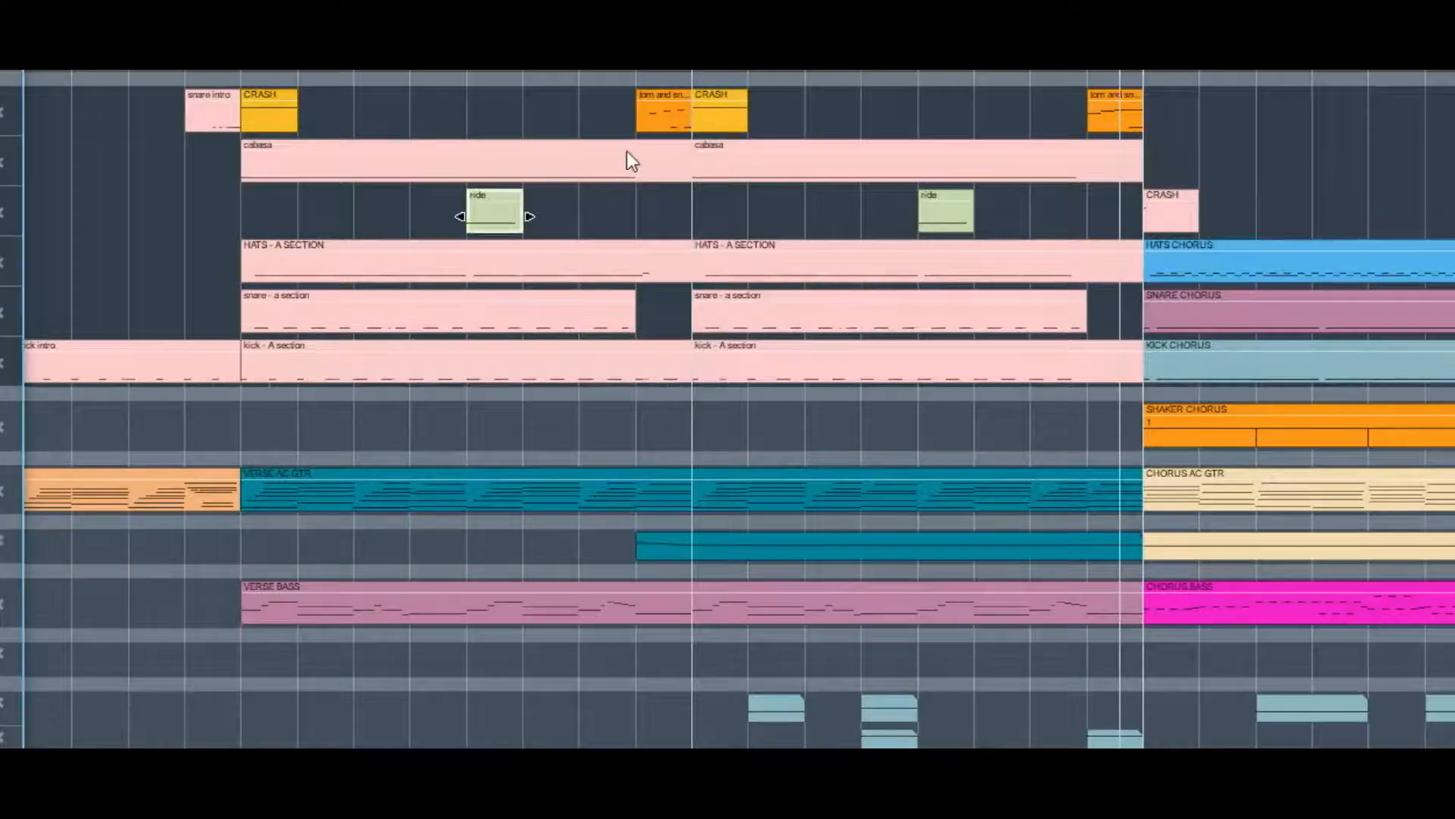
{"action": "left_click", "coordinate": [669, 109]}
{"action": "mouse_move", "coordinate": [288, 132]}
{"action": "left_mouse_down"}
{"action": "mouse_move", "coordinate": [288, 152]}
{"action": "mouse_move", "coordinate": [289, 130]}
{"action": "left_mouse_up"}
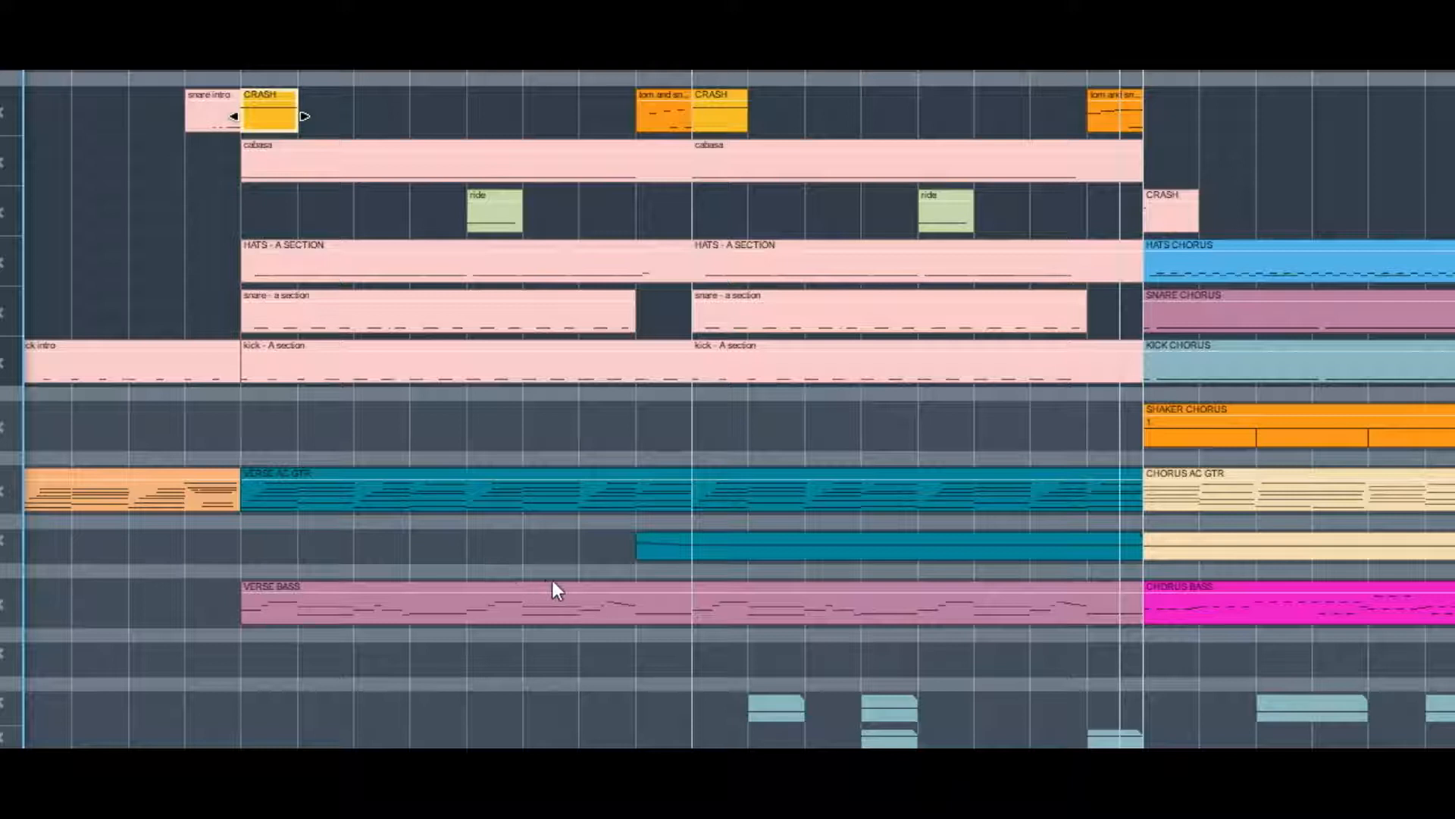
{"action": "left_click_drag", "start_coordinate": [660, 673], "coordinate": [277, 134]}
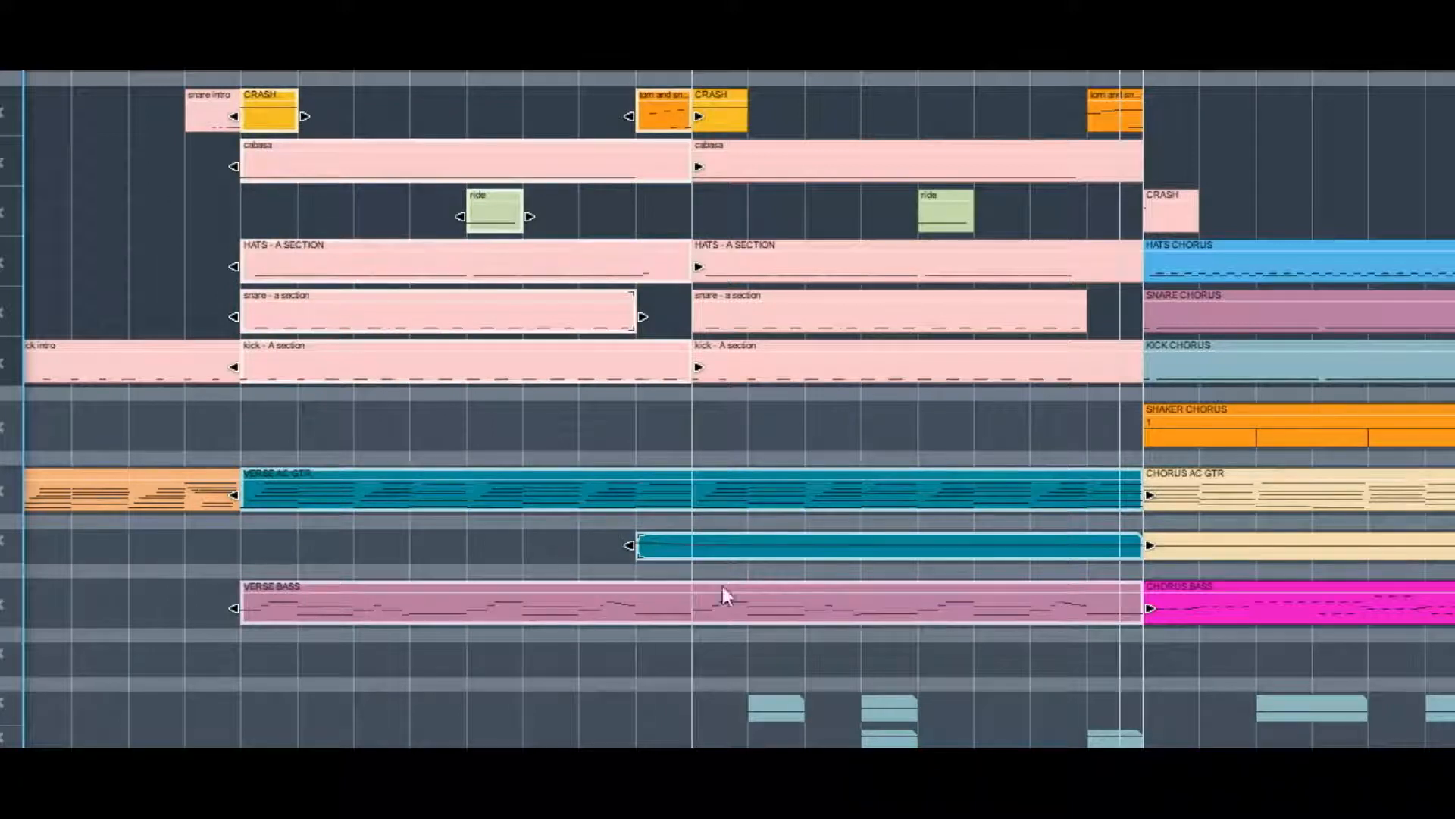
Try giving all the selected first-verse clips one common clip colour, and undo the recolouring.
{"action": "right_click", "coordinate": [559, 607]}
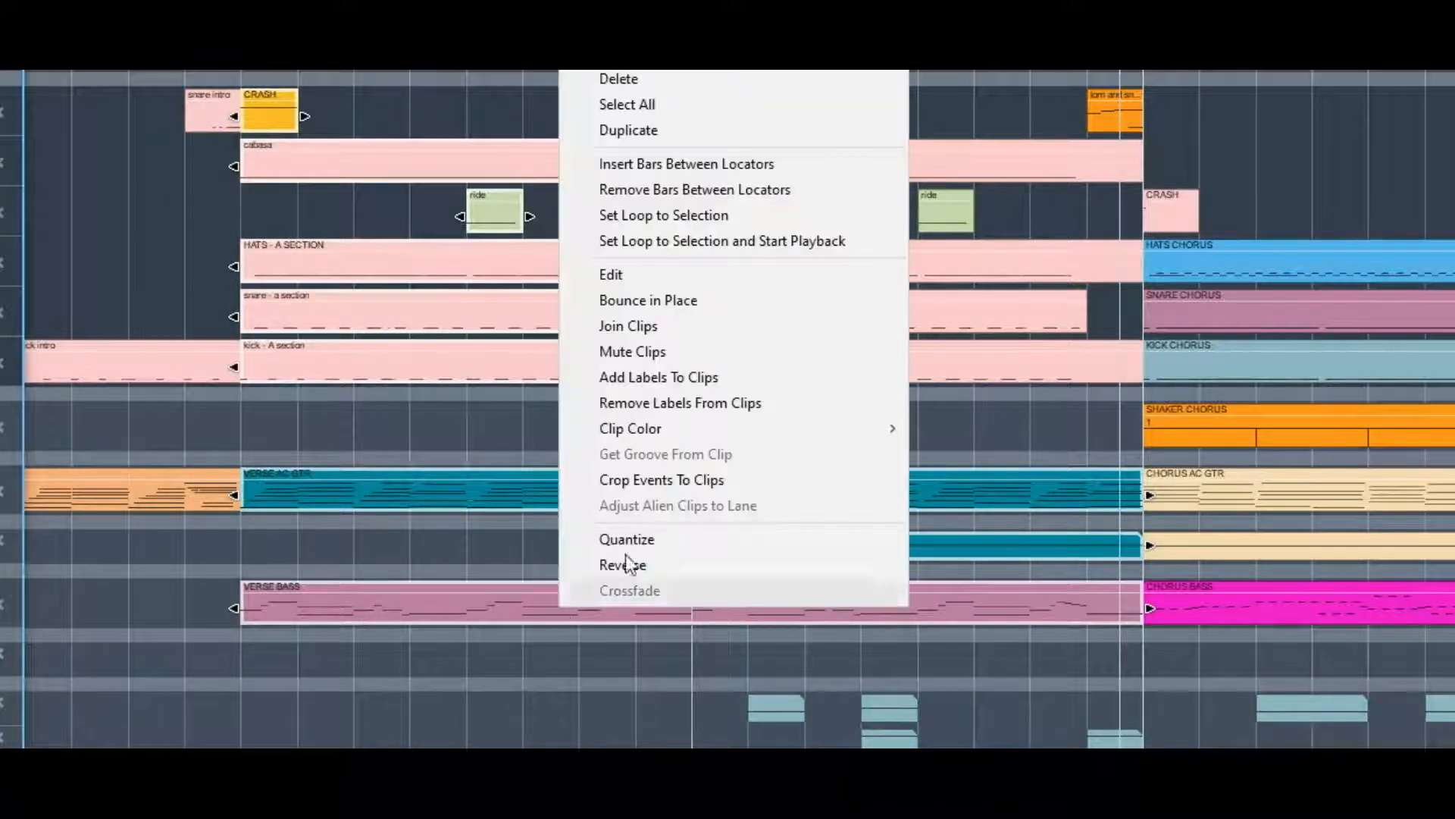
{"action": "mouse_move", "coordinate": [779, 435]}
{"action": "left_click", "coordinate": [1008, 421]}
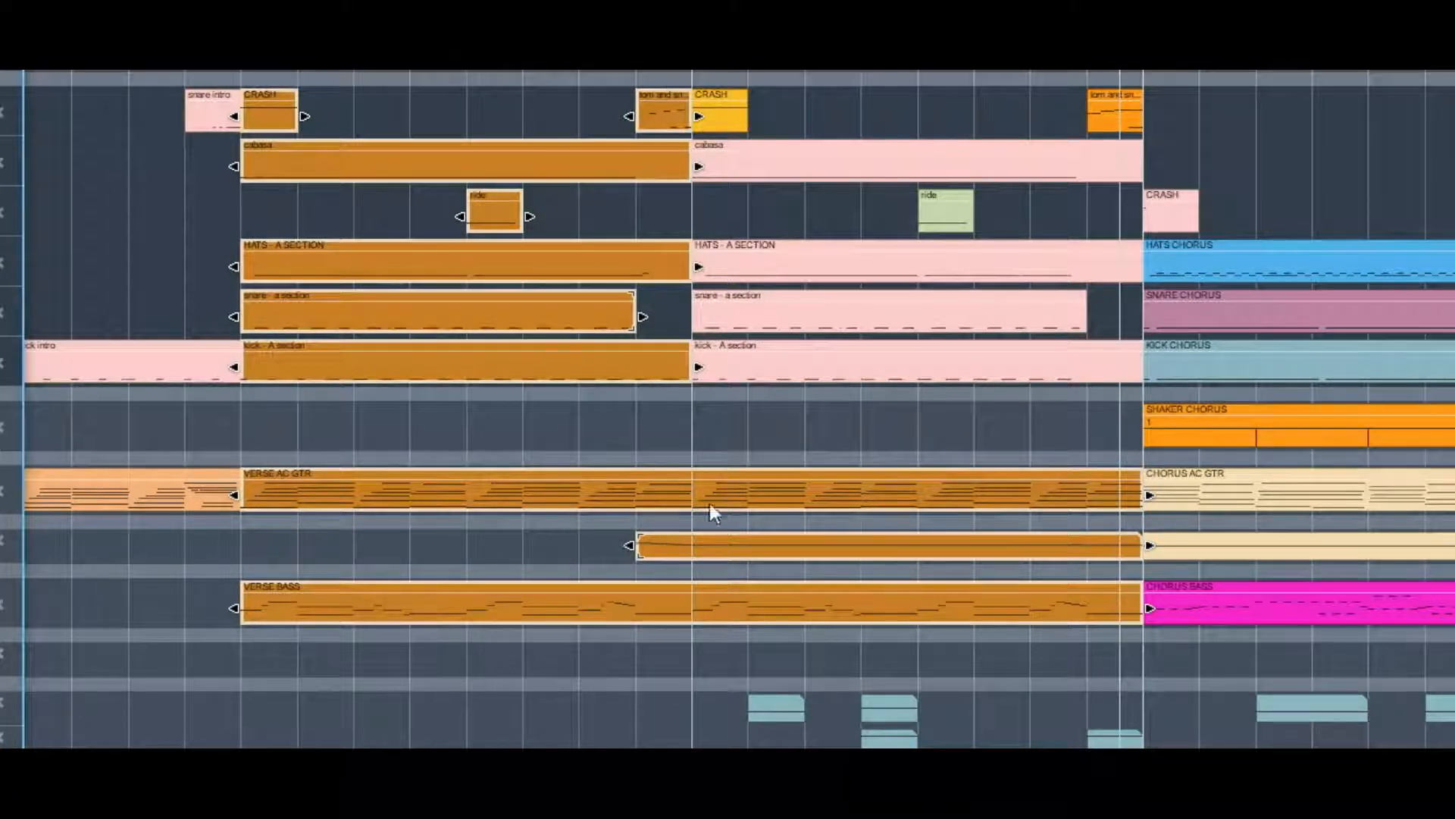
{"action": "key", "text": "ctrl+z"}
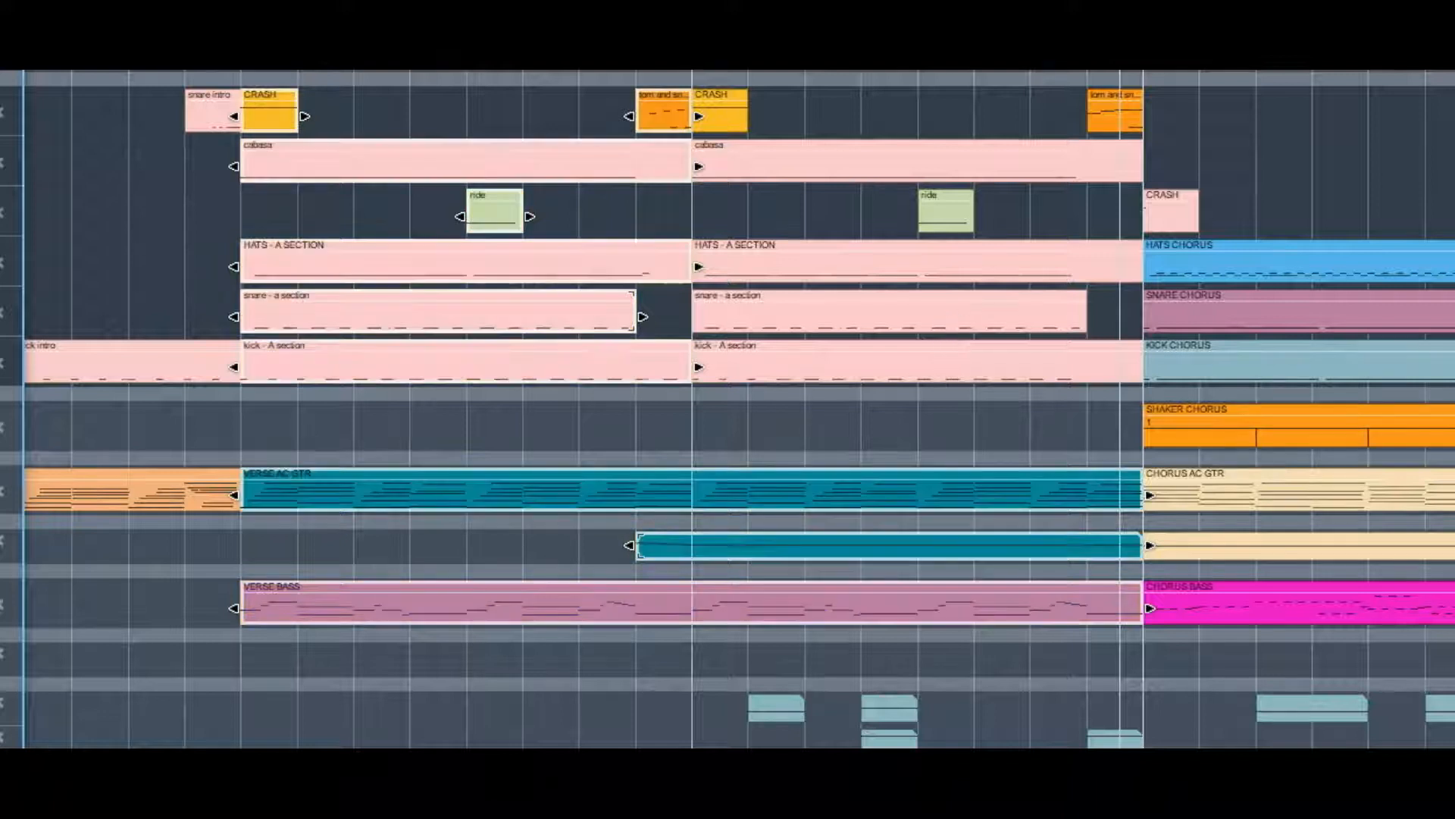
{"action": "left_click", "coordinate": [380, 74]}
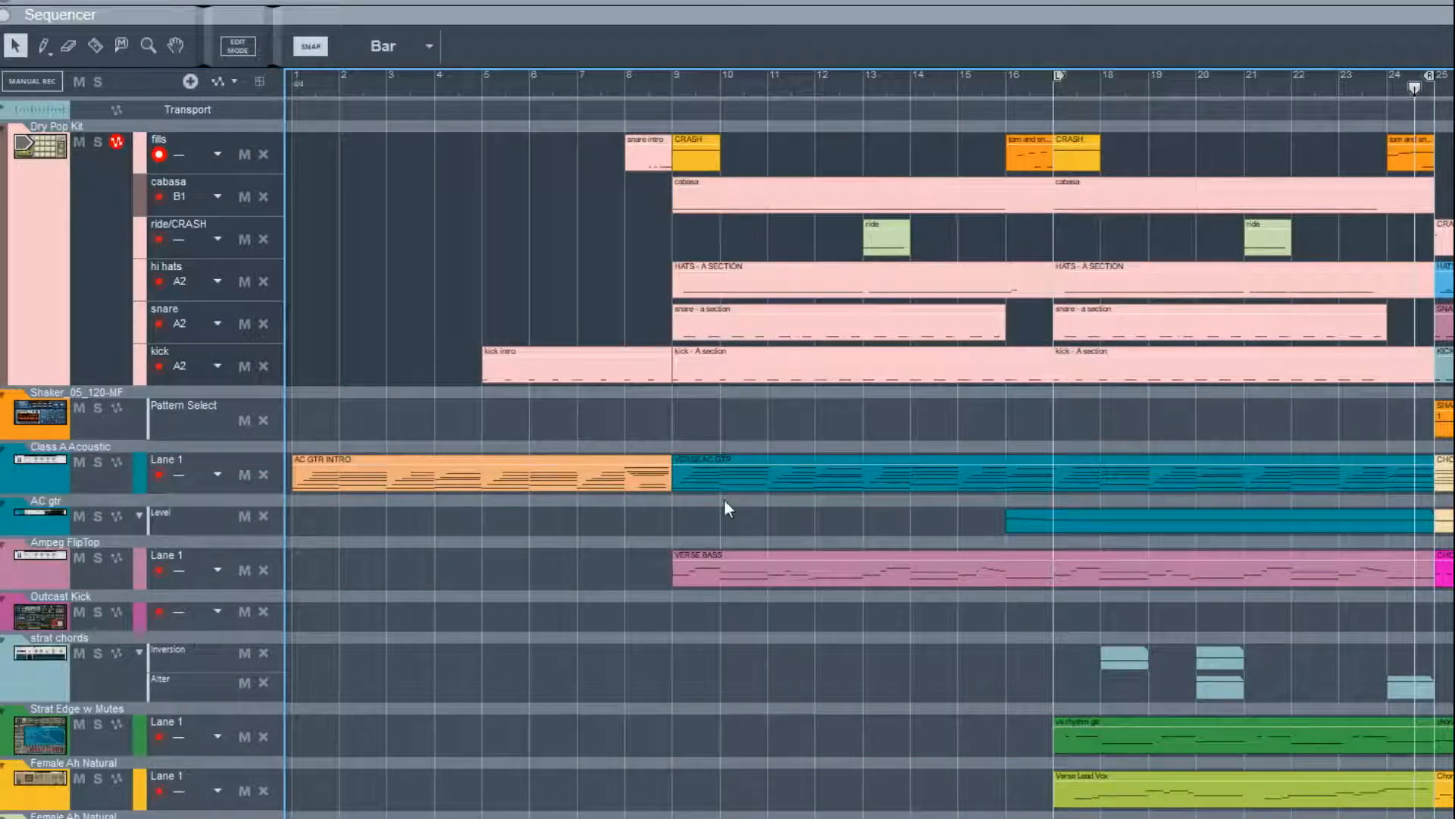
Pick out the AC GTR INTRO and VERSE AC GTR clips to compare how the two song sections are coloured.
{"action": "left_click", "coordinate": [352, 480]}
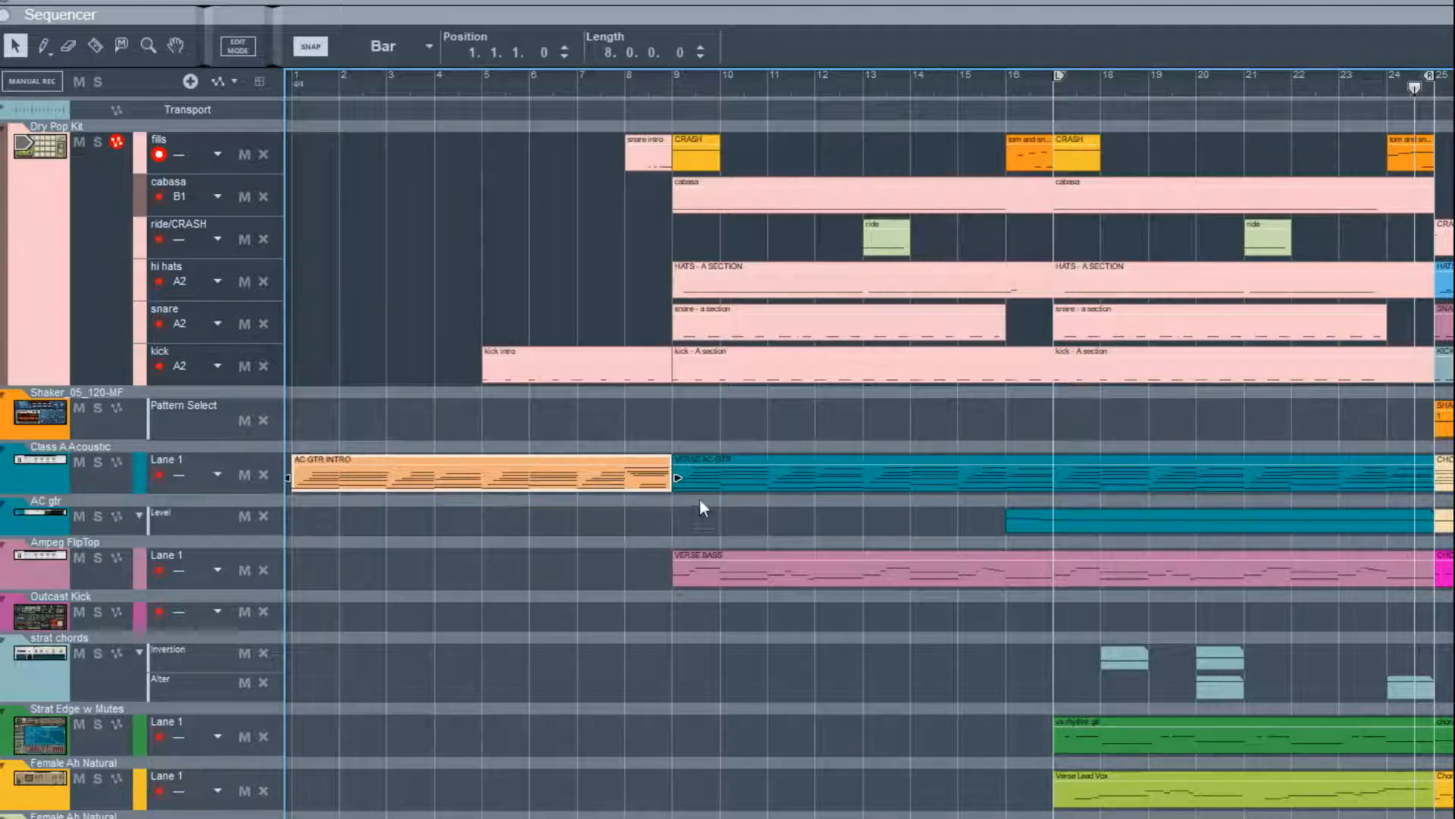
{"action": "left_click", "coordinate": [734, 476]}
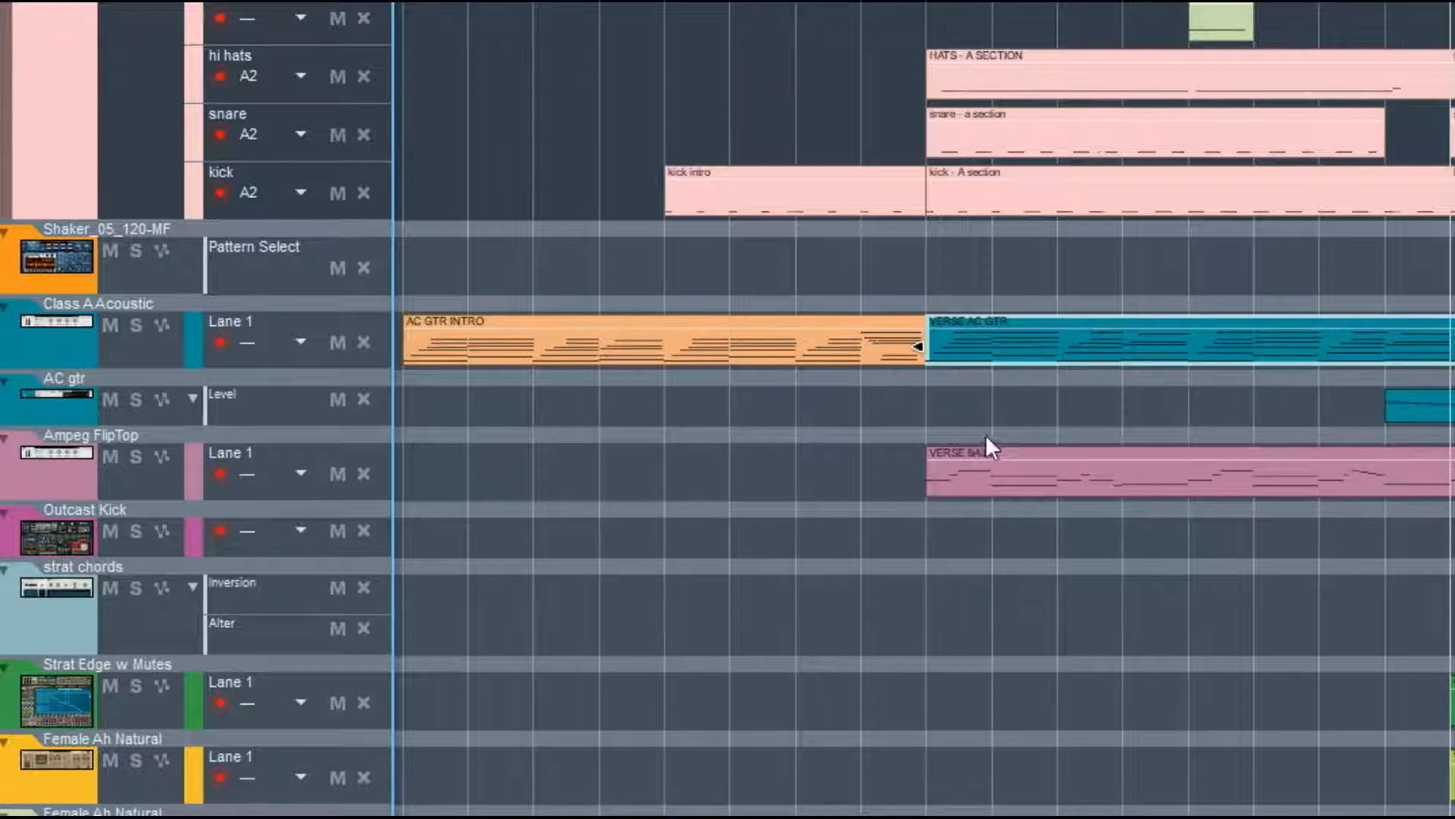
{"action": "left_click", "coordinate": [764, 349]}
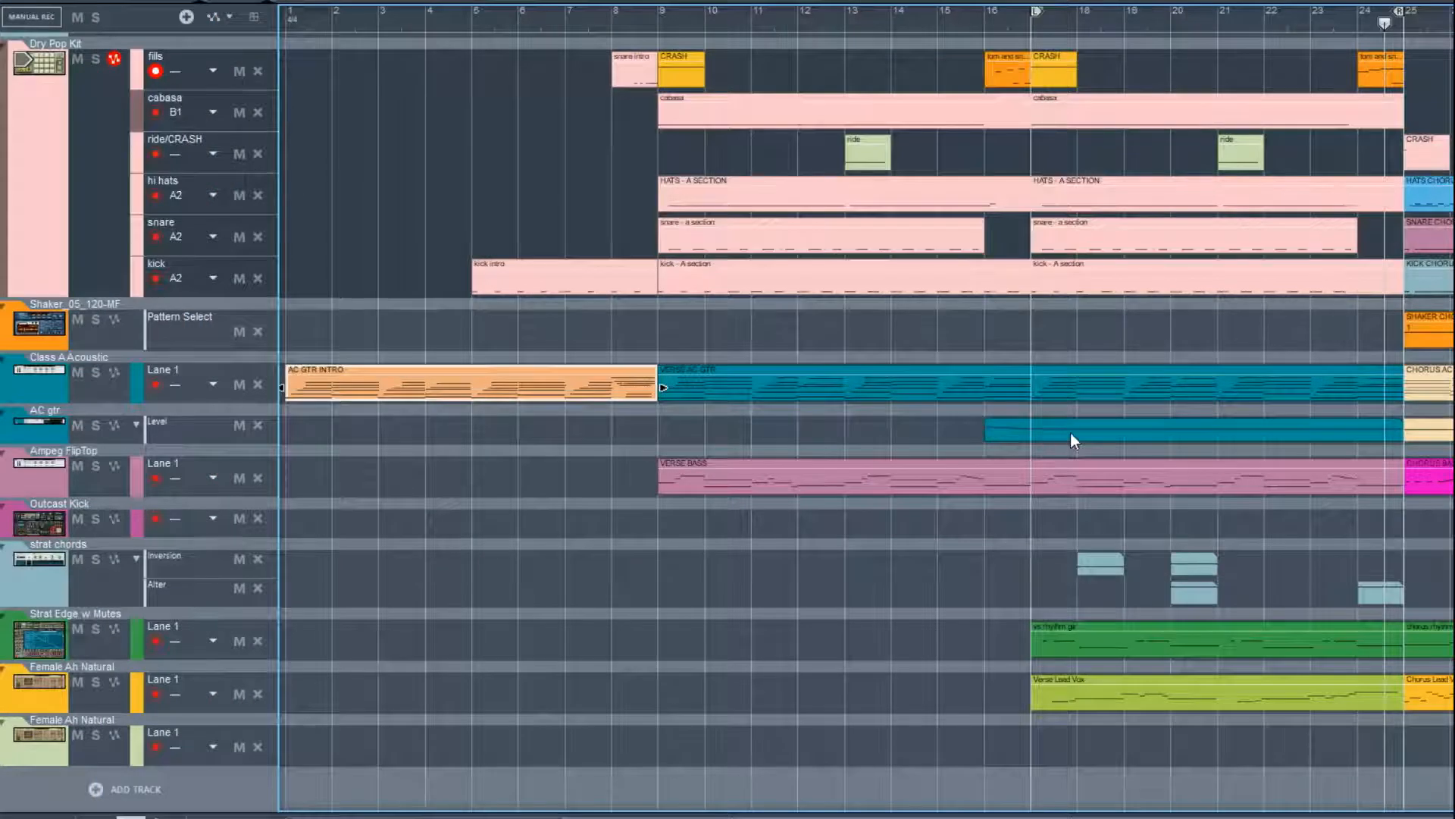
Change the clip colour of the verse Level automation clip on the AC gtr track to Red.
{"action": "right_click", "coordinate": [1070, 433]}
{"action": "mouse_move", "coordinate": [1230, 282]}
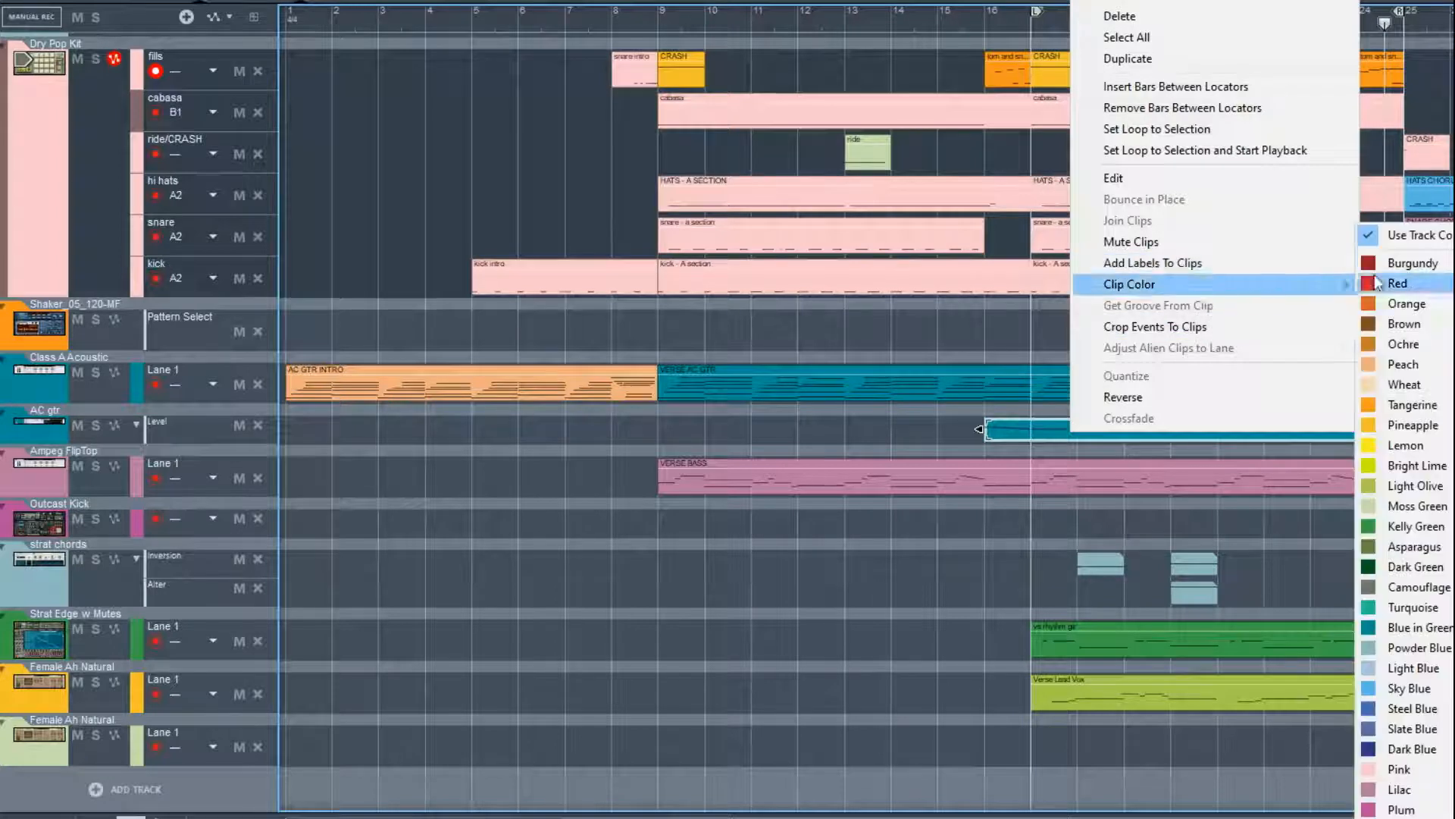
{"action": "left_click", "coordinate": [1376, 283]}
{"action": "left_click", "coordinate": [928, 595]}
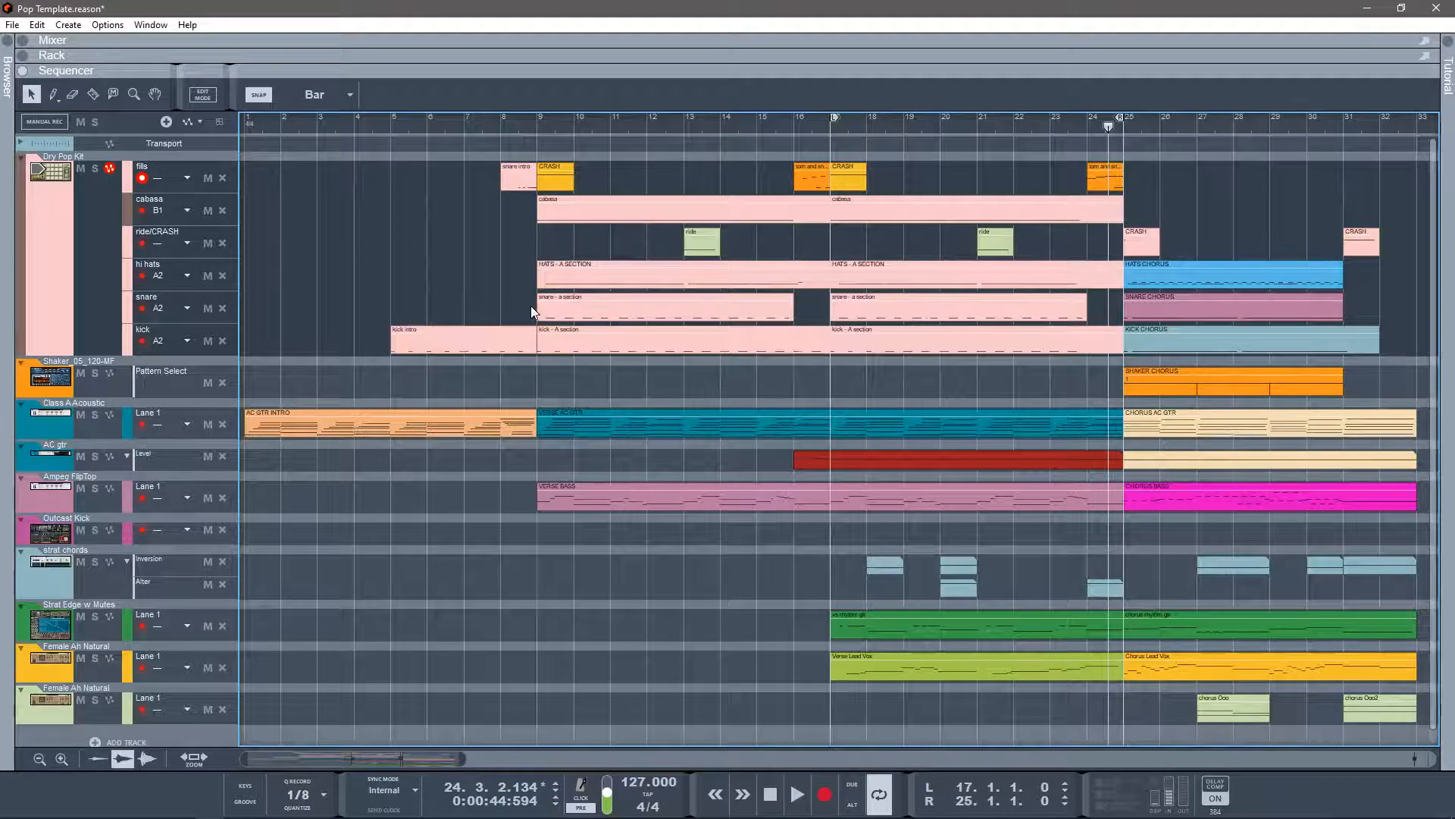
Examine the labels of the kick intro clip and the first kick, snare and hi-hat A section clips.
{"action": "double_click", "coordinate": [408, 327]}
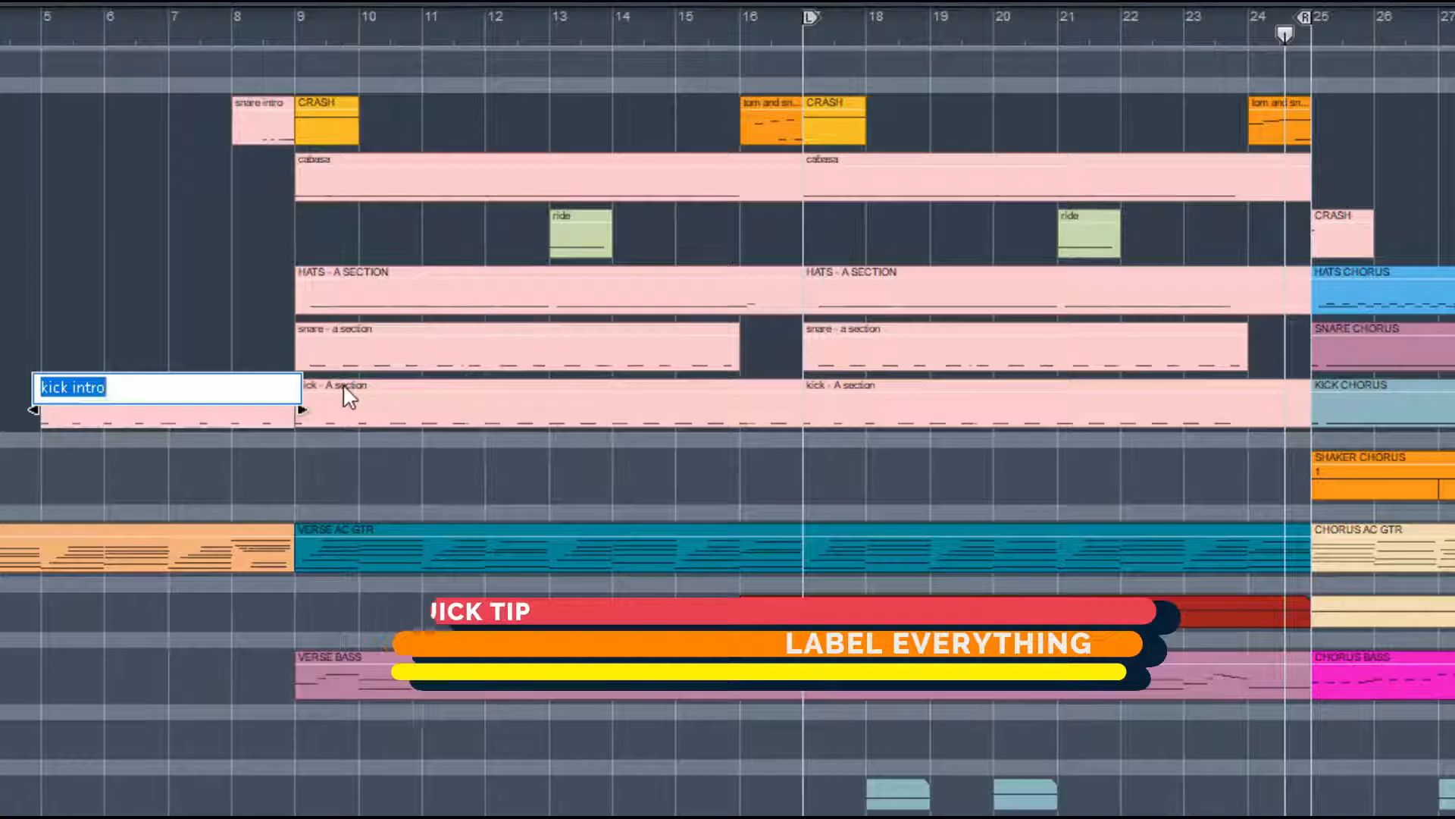
{"action": "left_click", "coordinate": [343, 384]}
{"action": "double_click", "coordinate": [345, 382]}
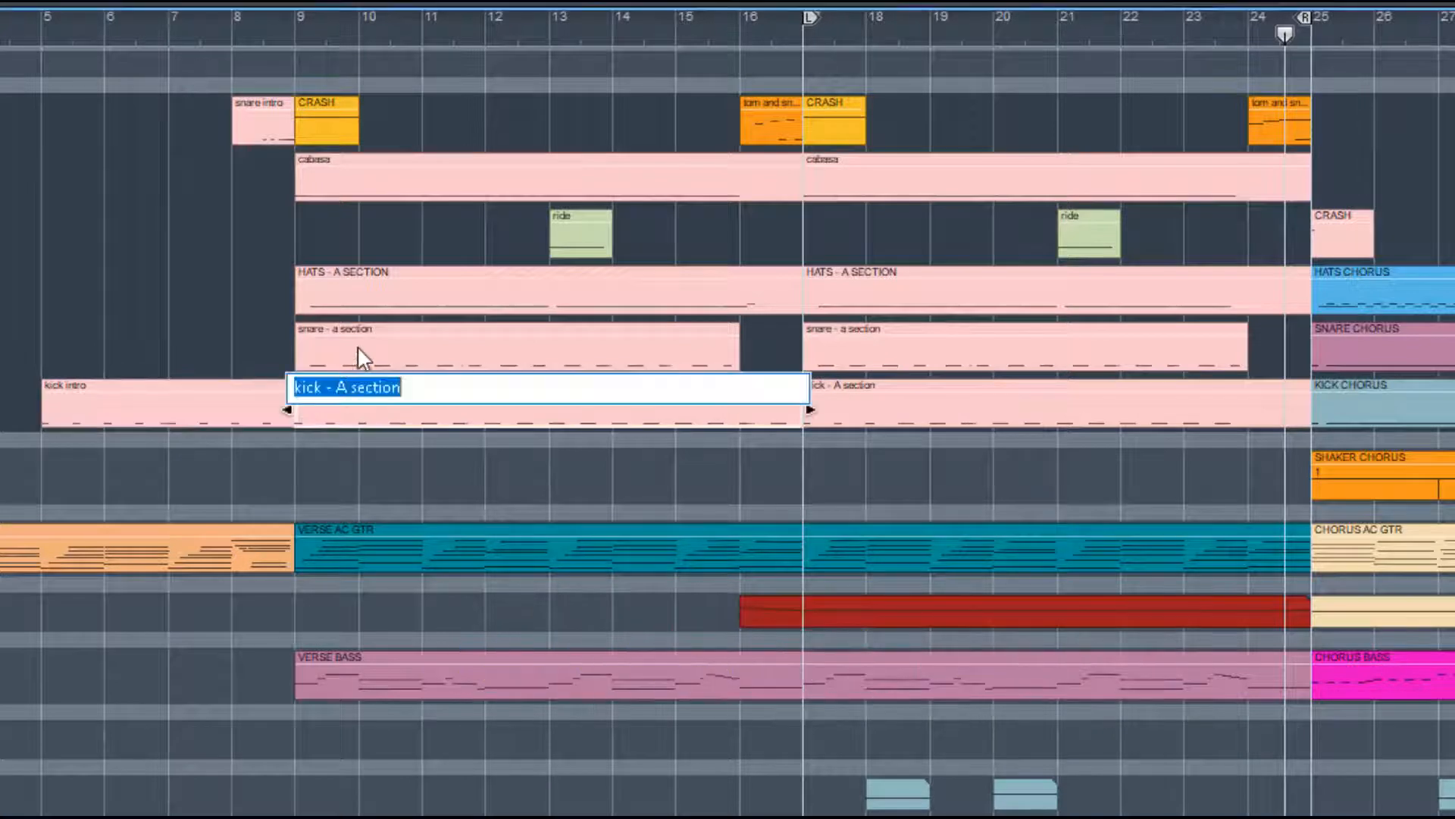
{"action": "left_click", "coordinate": [357, 330]}
{"action": "double_click", "coordinate": [358, 330]}
{"action": "left_click", "coordinate": [357, 286]}
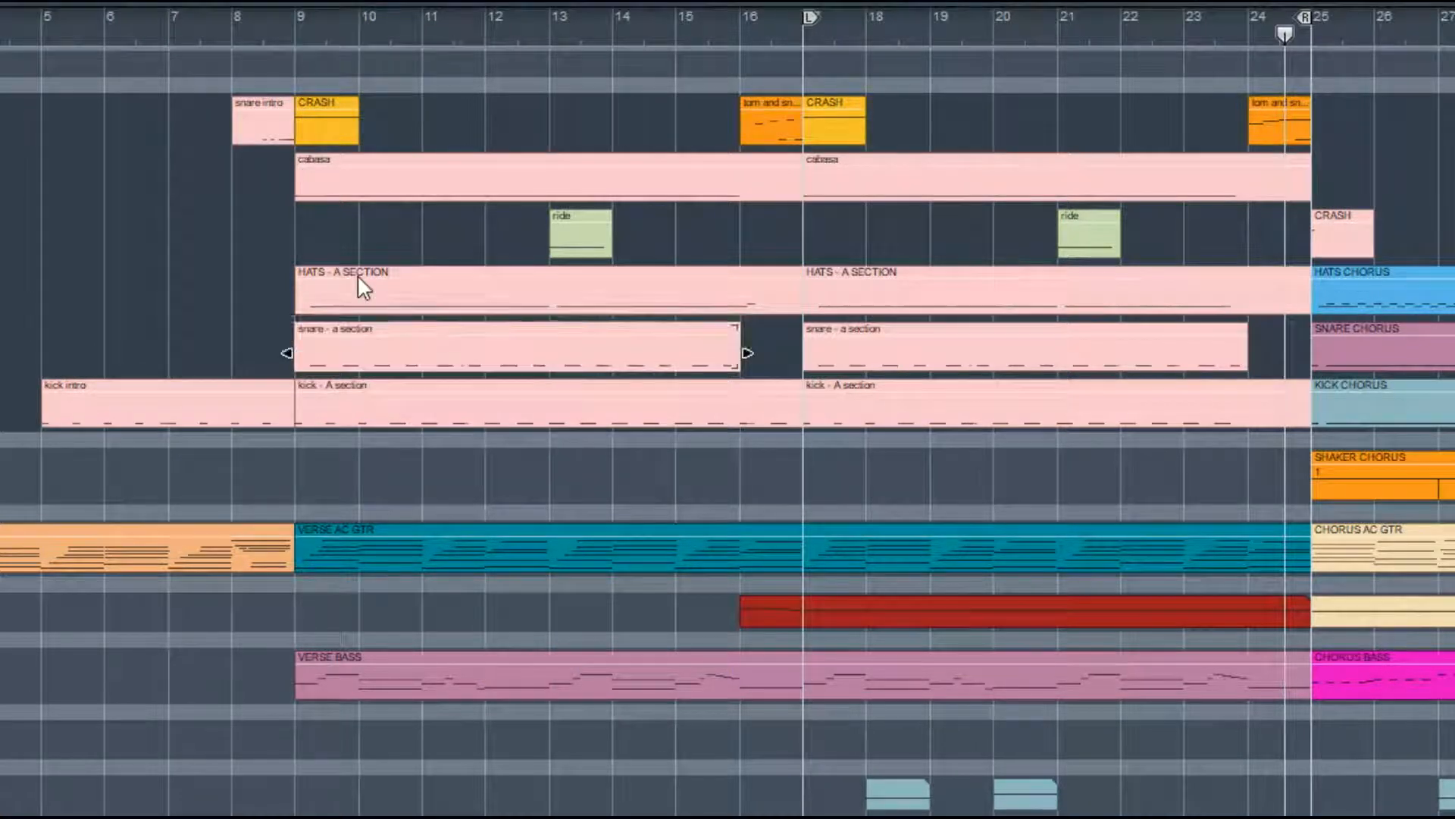
{"action": "double_click", "coordinate": [370, 280]}
Open the label of the second HATS - A SECTION clip and compare it with the first hi-hat clip.
{"action": "left_click", "coordinate": [863, 287]}
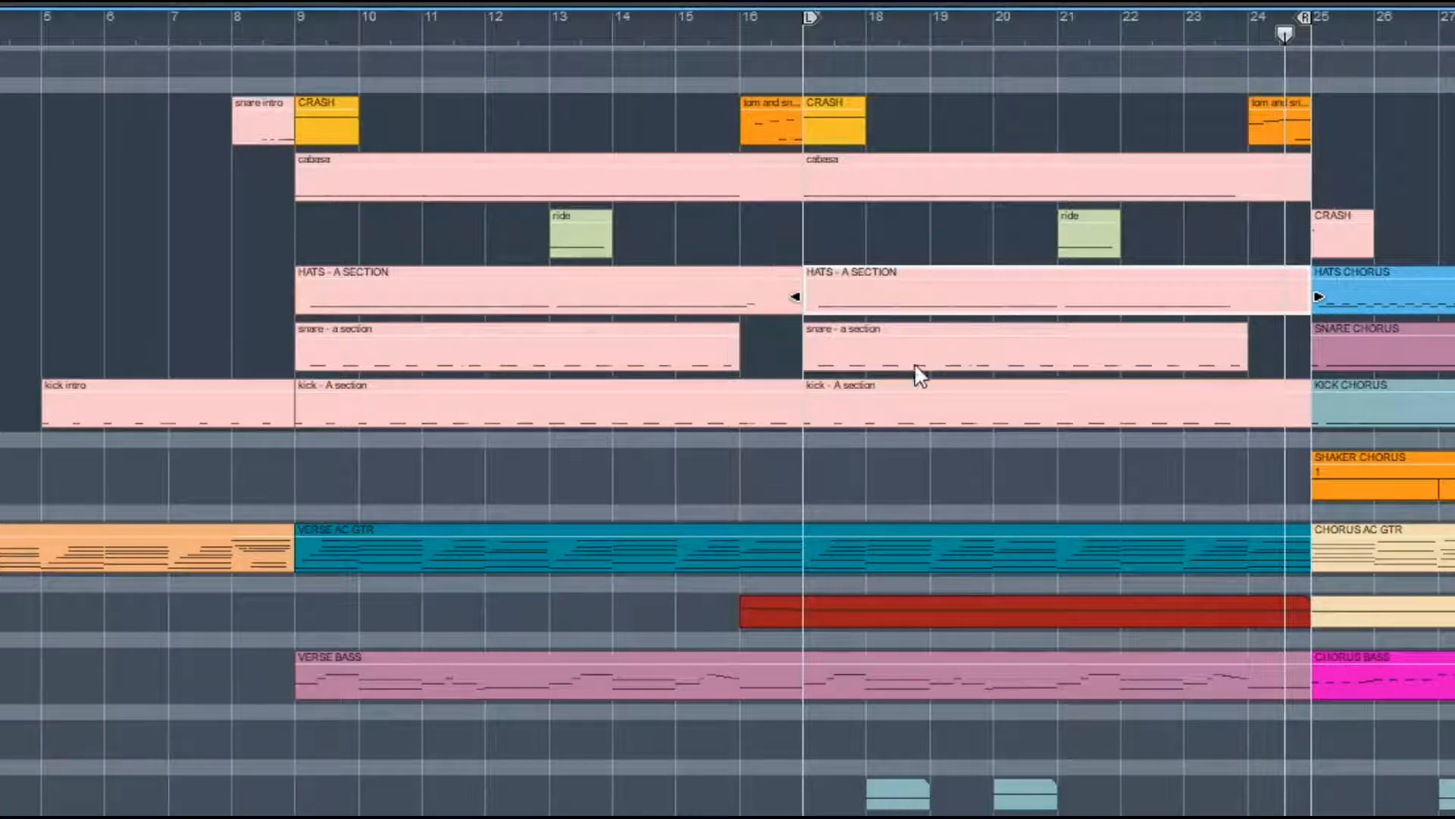
{"action": "double_click", "coordinate": [871, 277]}
{"action": "left_click", "coordinate": [945, 285]}
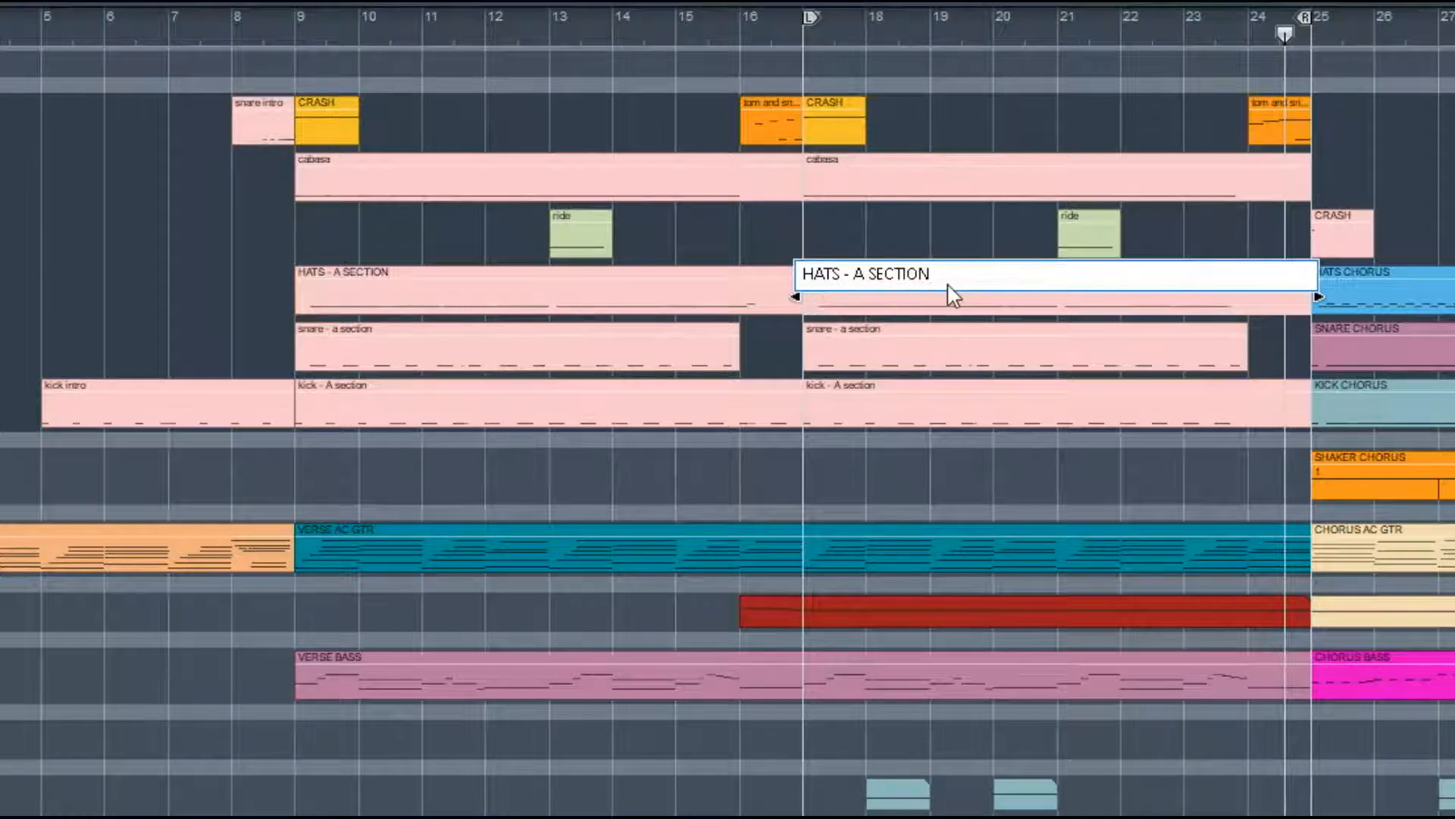
{"action": "left_click", "coordinate": [520, 307]}
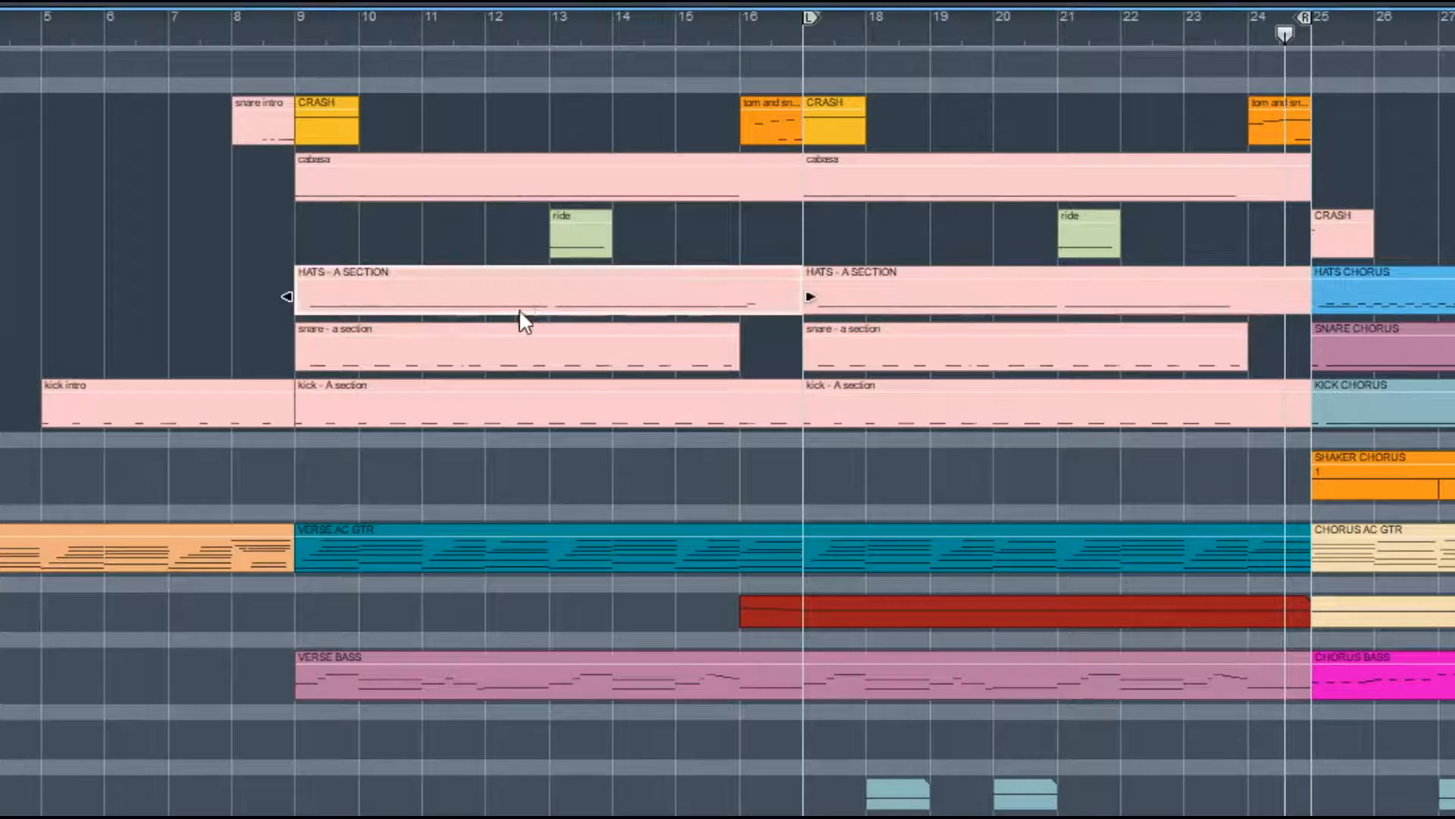
Try prime marks after the A in the second HATS - A SECTION clip's label, and remove them again.
{"action": "left_click", "coordinate": [884, 266]}
{"action": "double_click", "coordinate": [884, 267]}
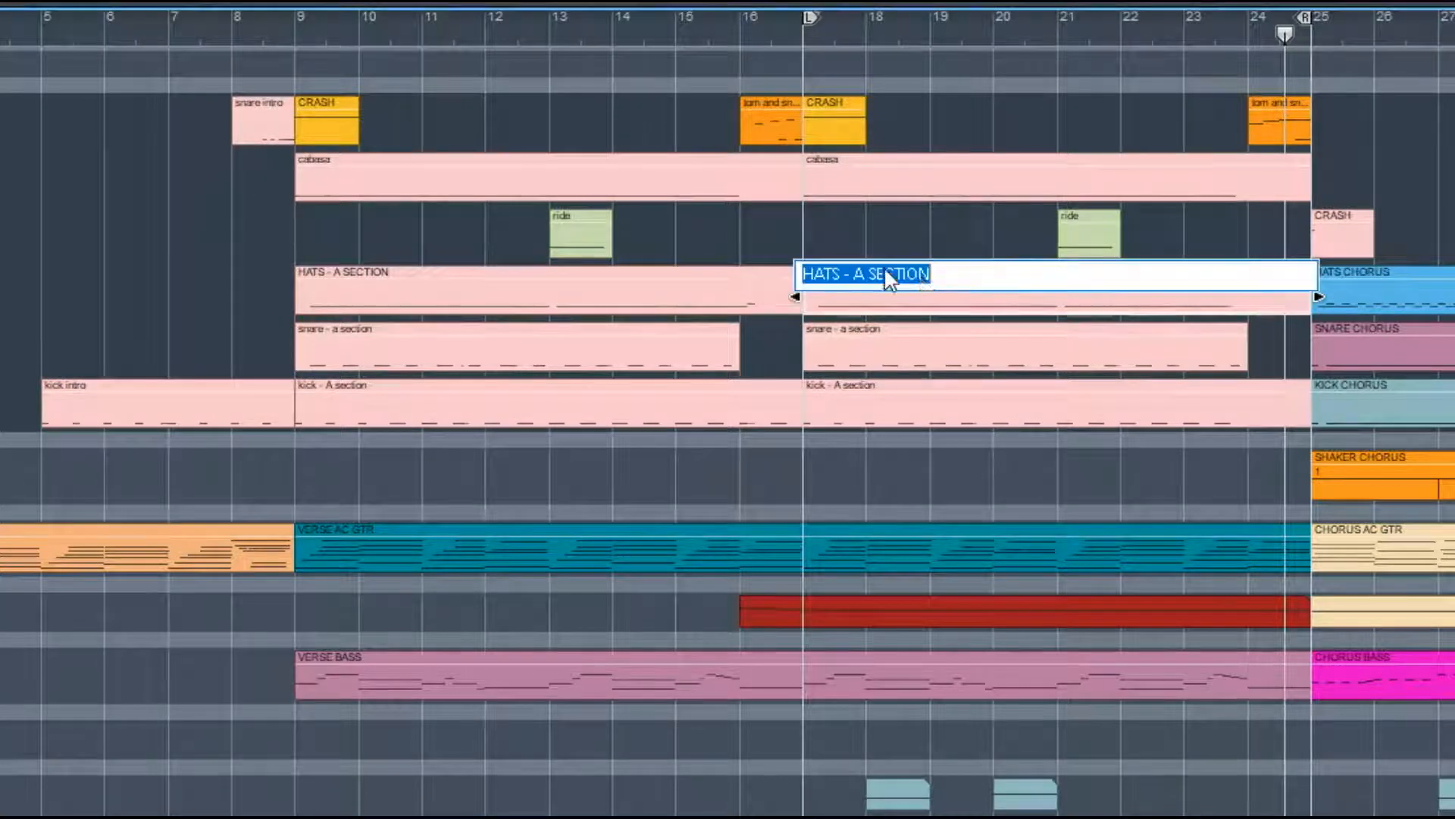
{"action": "left_click", "coordinate": [947, 283]}
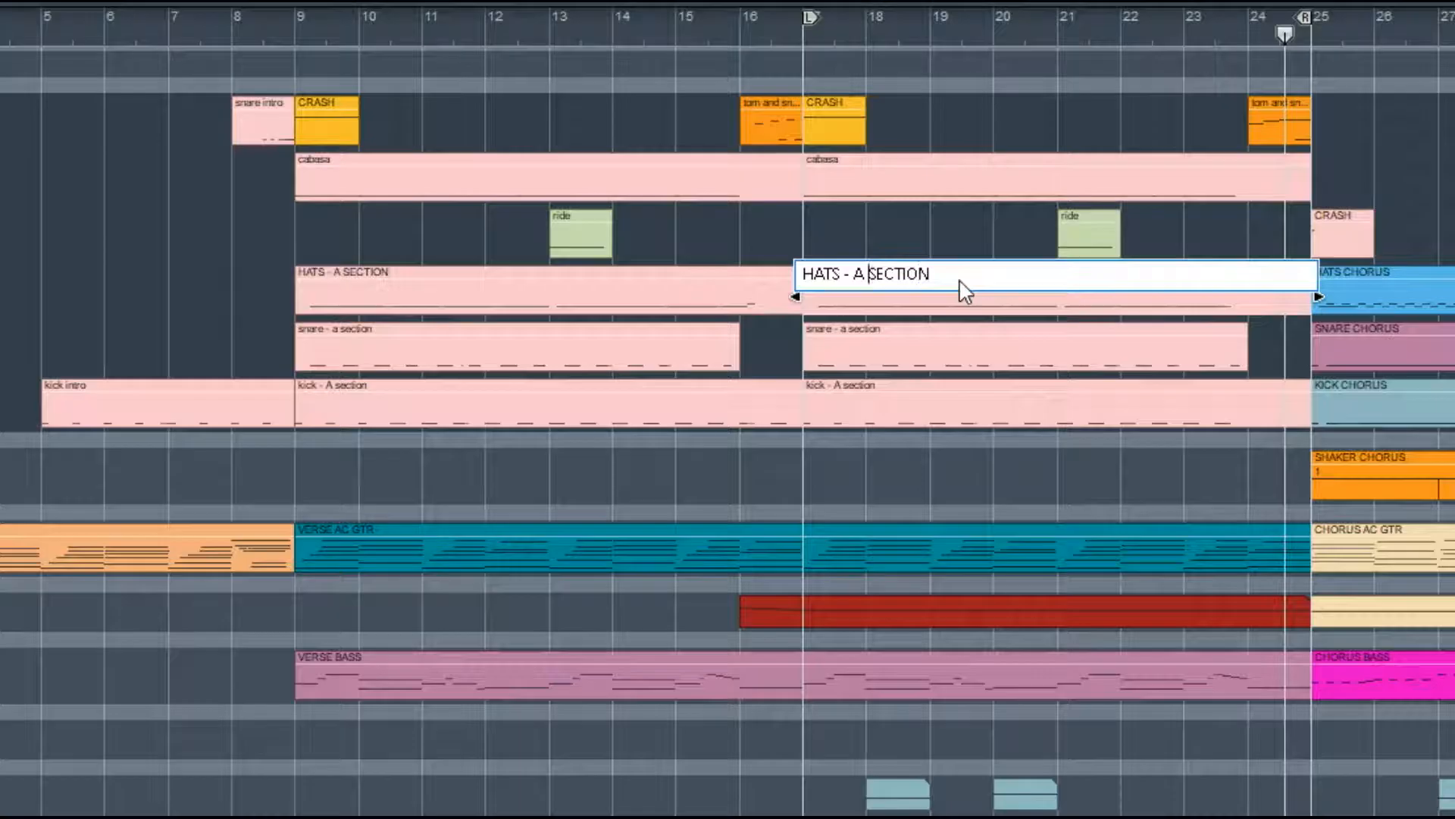
{"action": "key", "text": "Left"}
{"action": "type", "text": "'"}
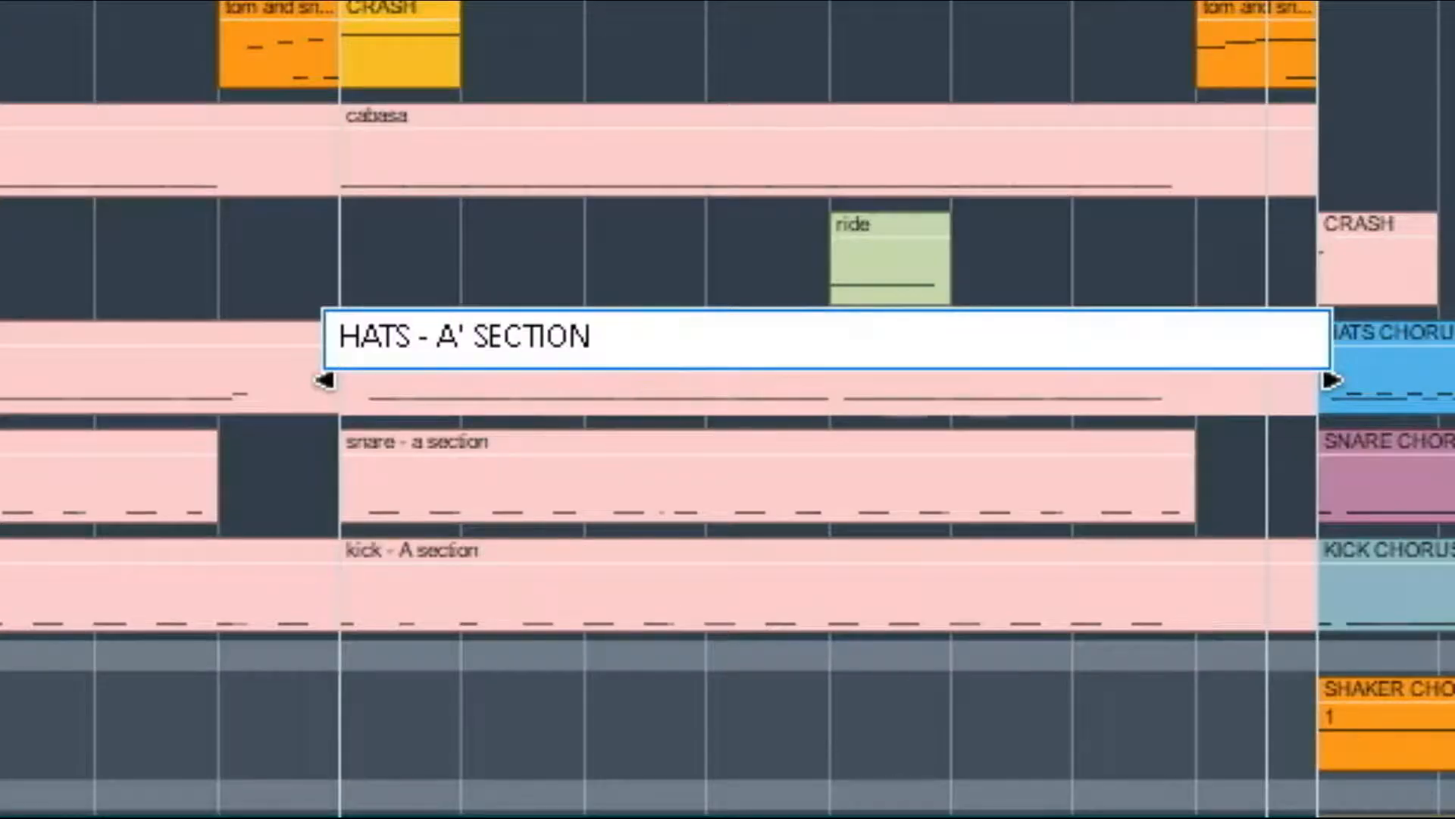
{"action": "type", "text": "''"}
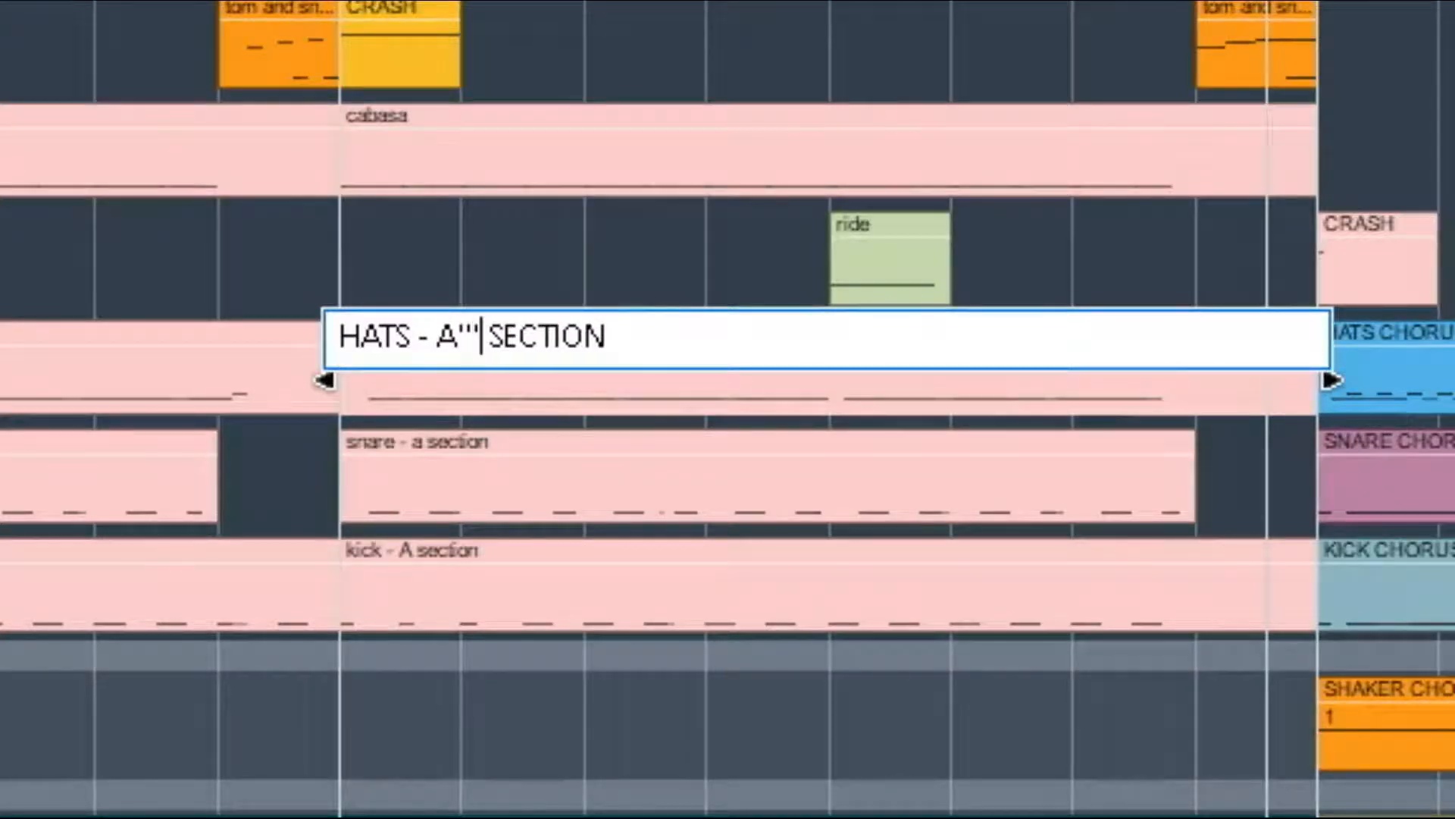
{"action": "key", "text": "BackSpace"}
{"action": "key", "text": "BackSpace"}
{"action": "key", "text": "BackSpace"}
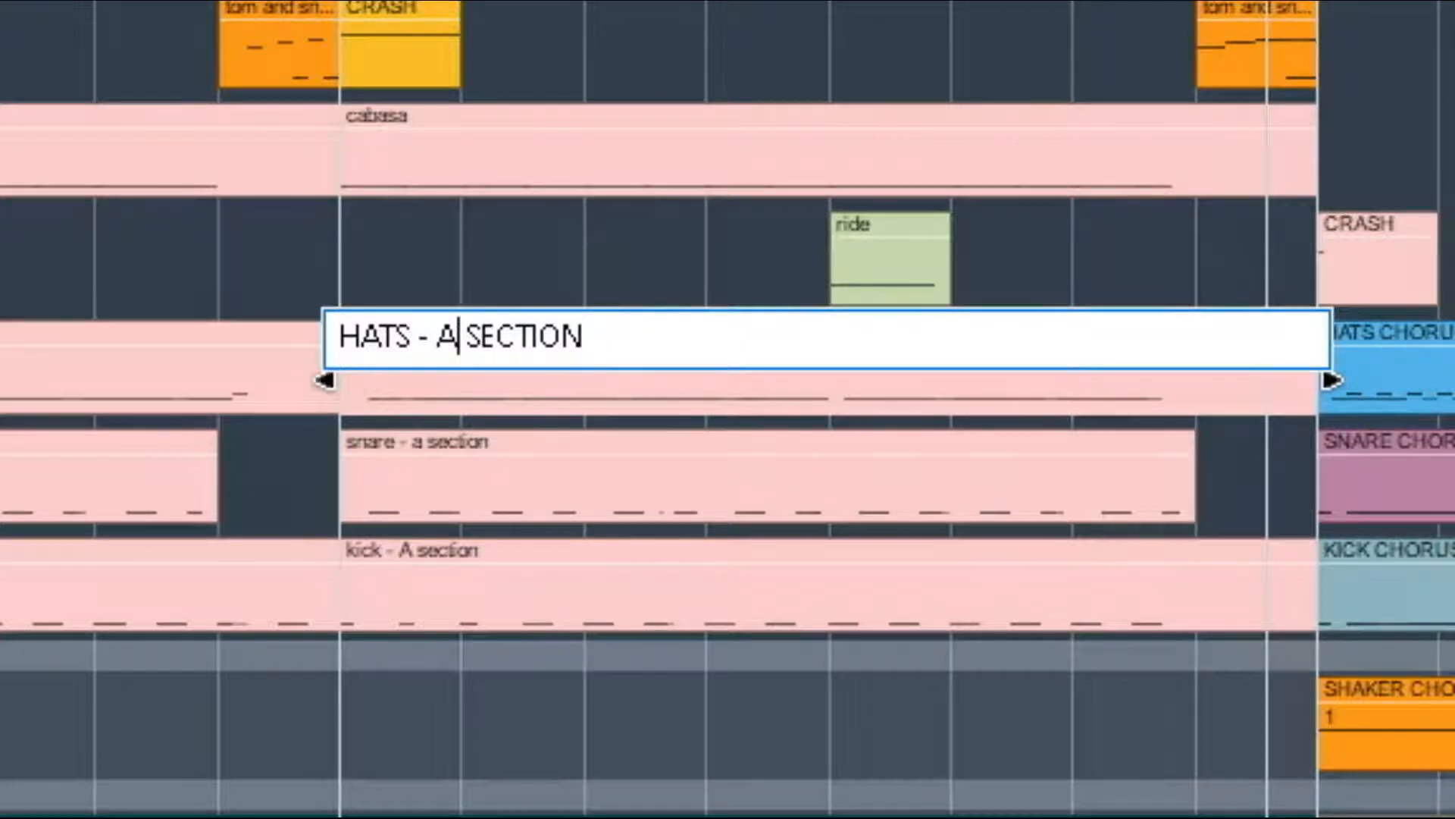
{"action": "key", "text": "Return"}
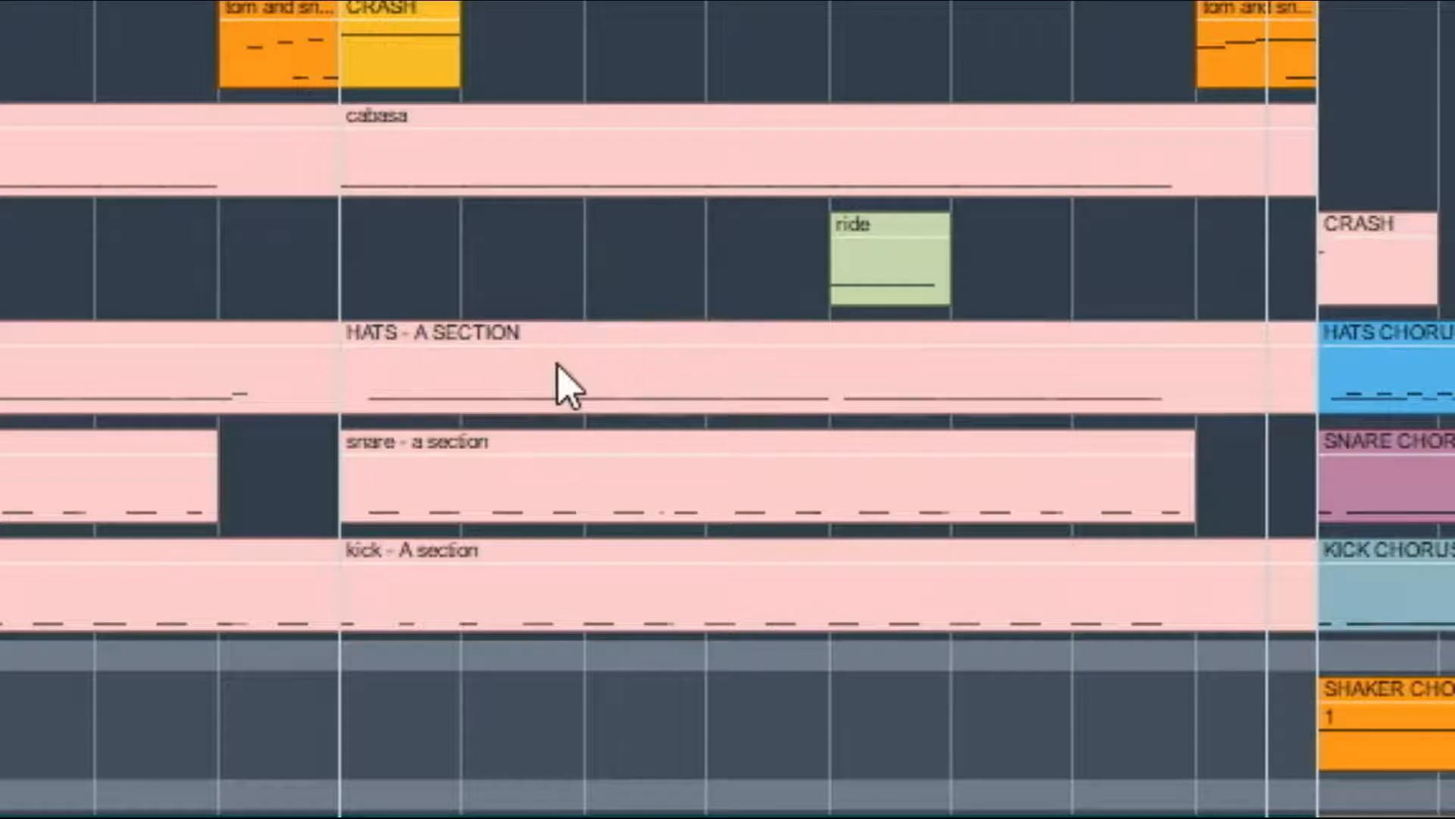
Remove the label from the first hi-hat A section clip and add the new label "Hats- A section".
{"action": "left_click", "coordinate": [578, 349]}
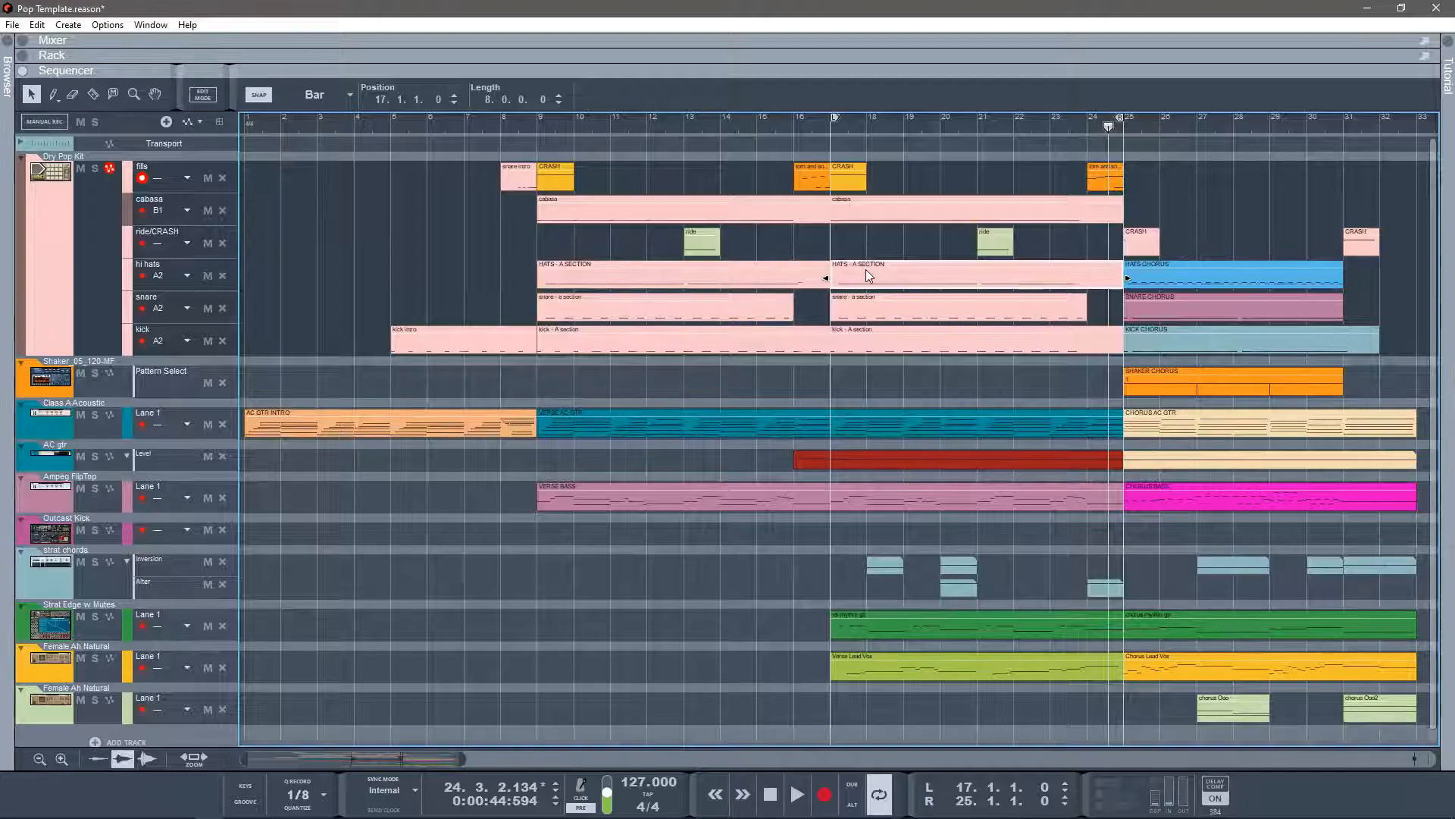
{"action": "right_click", "coordinate": [578, 270]}
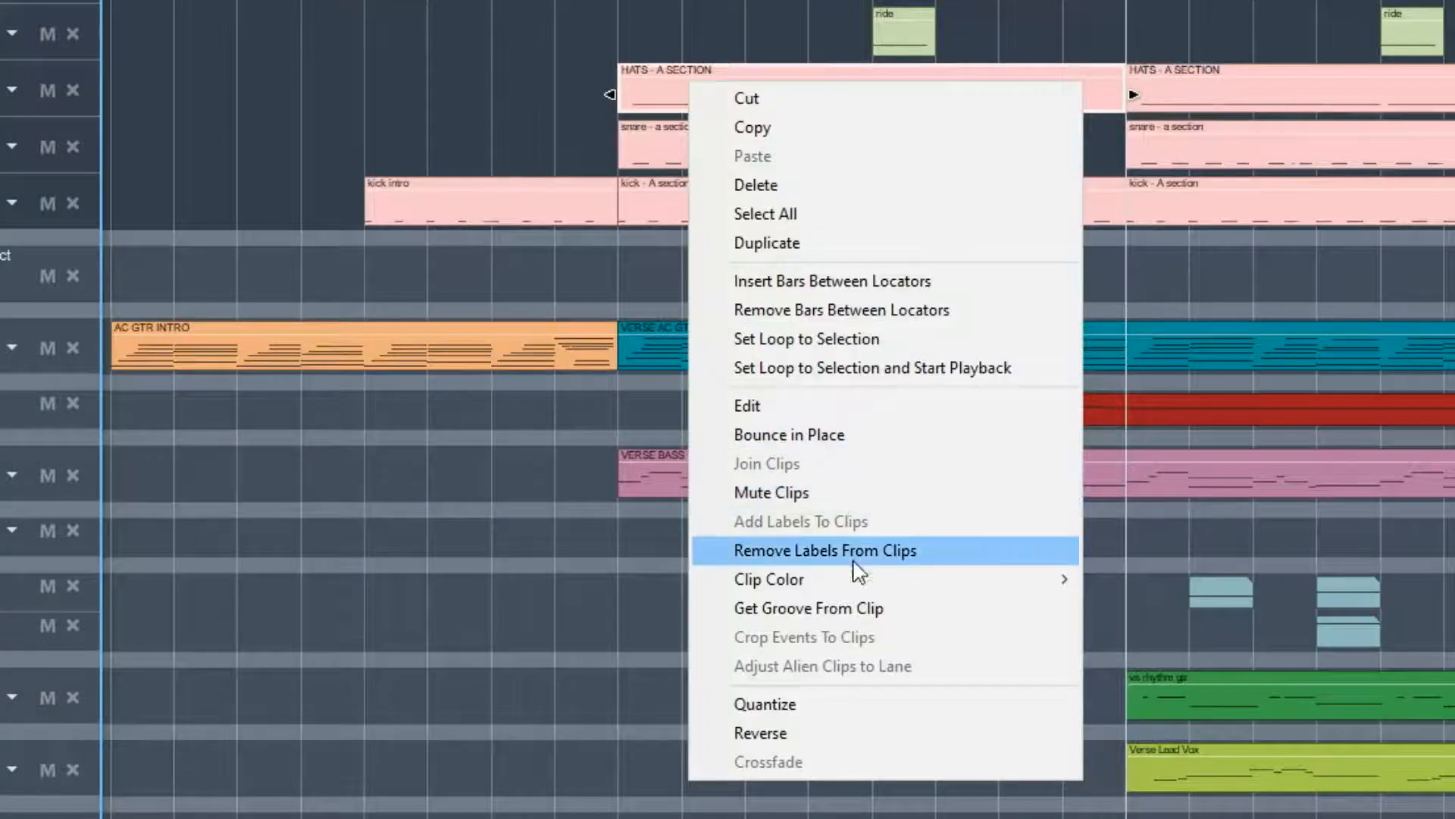
{"action": "left_click", "coordinate": [864, 547]}
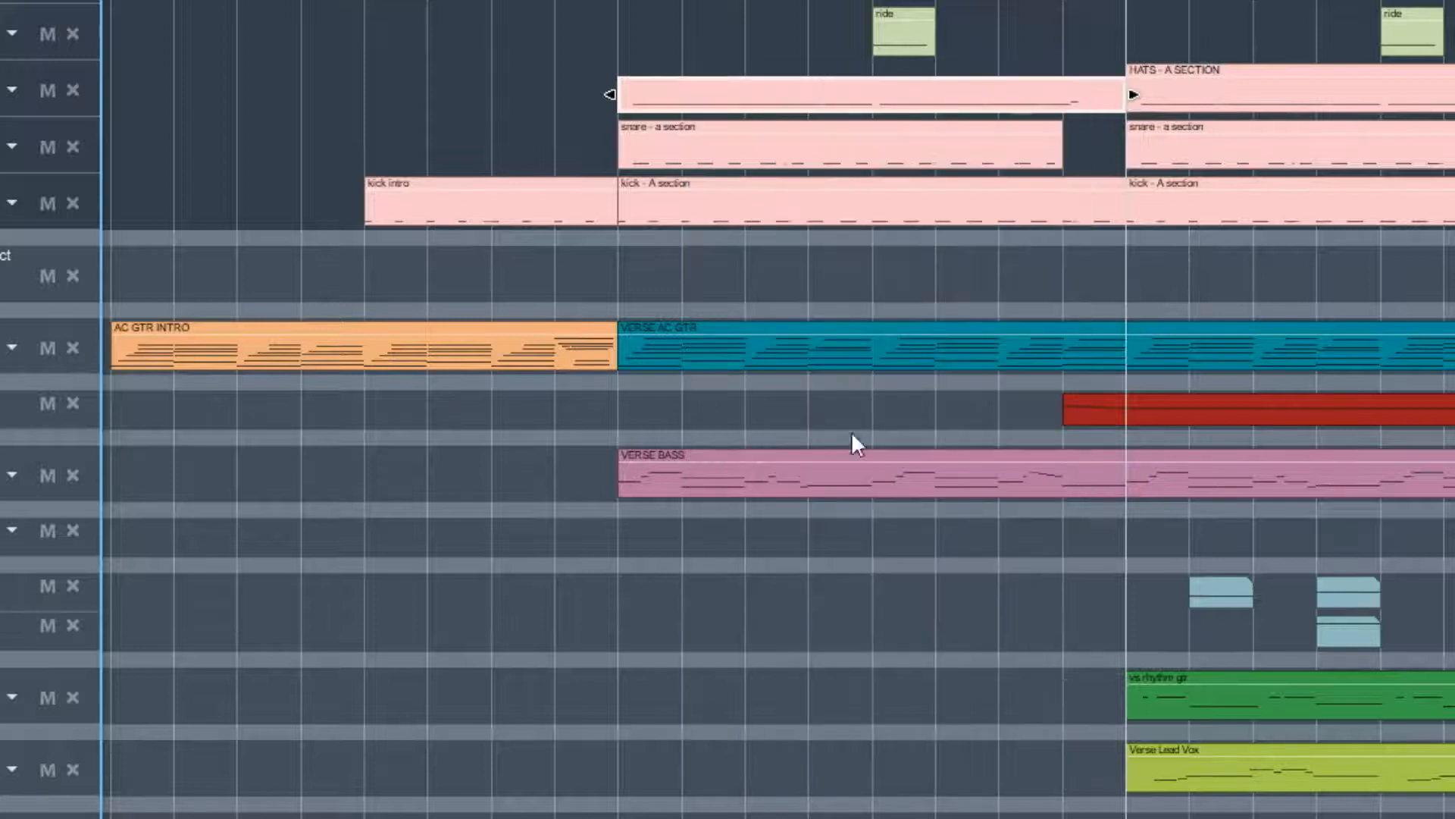
{"action": "right_click", "coordinate": [647, 86]}
{"action": "left_click", "coordinate": [807, 525]}
{"action": "type", "text": "Hats- A section"}
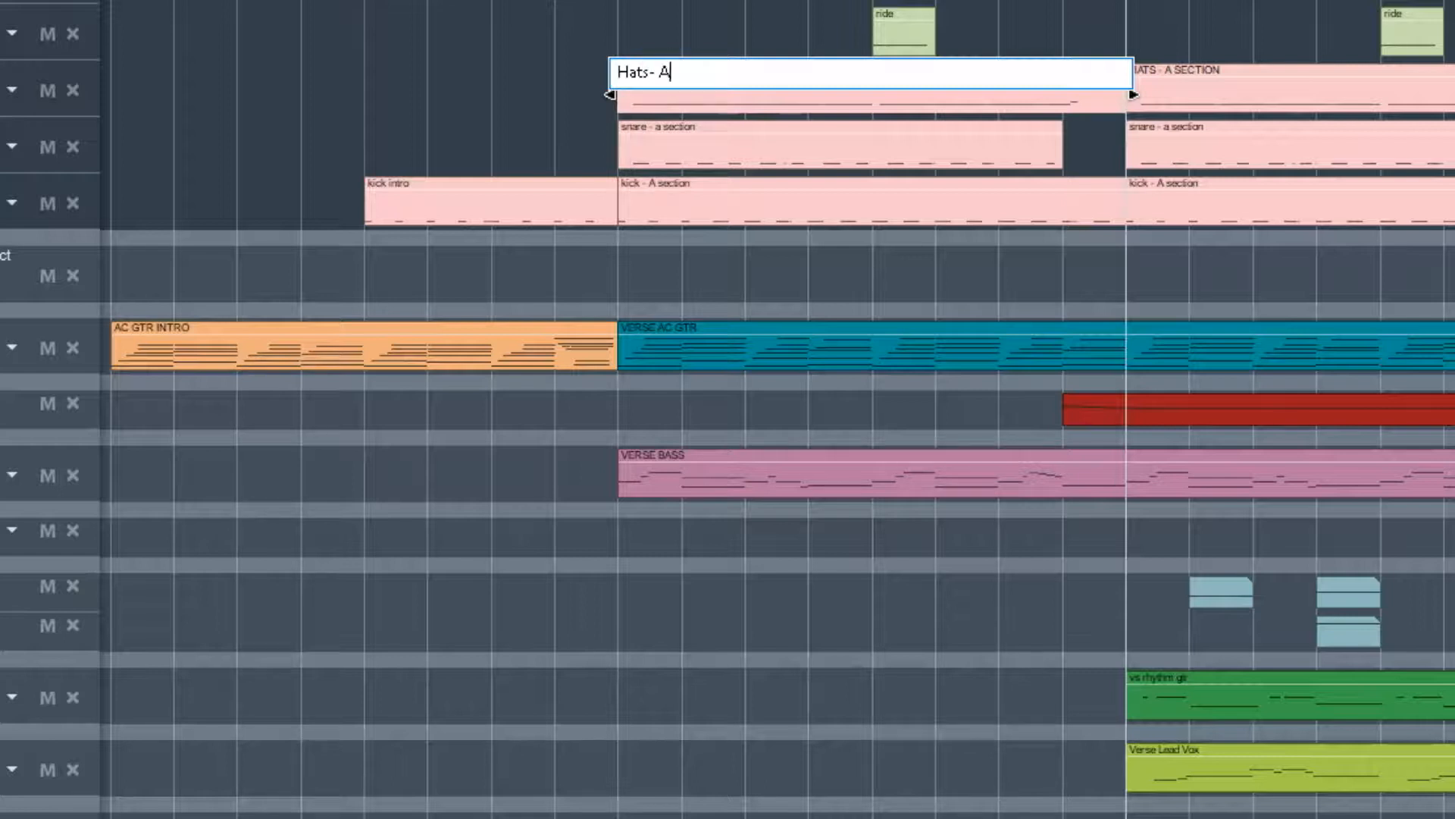
{"action": "key", "text": "Return"}
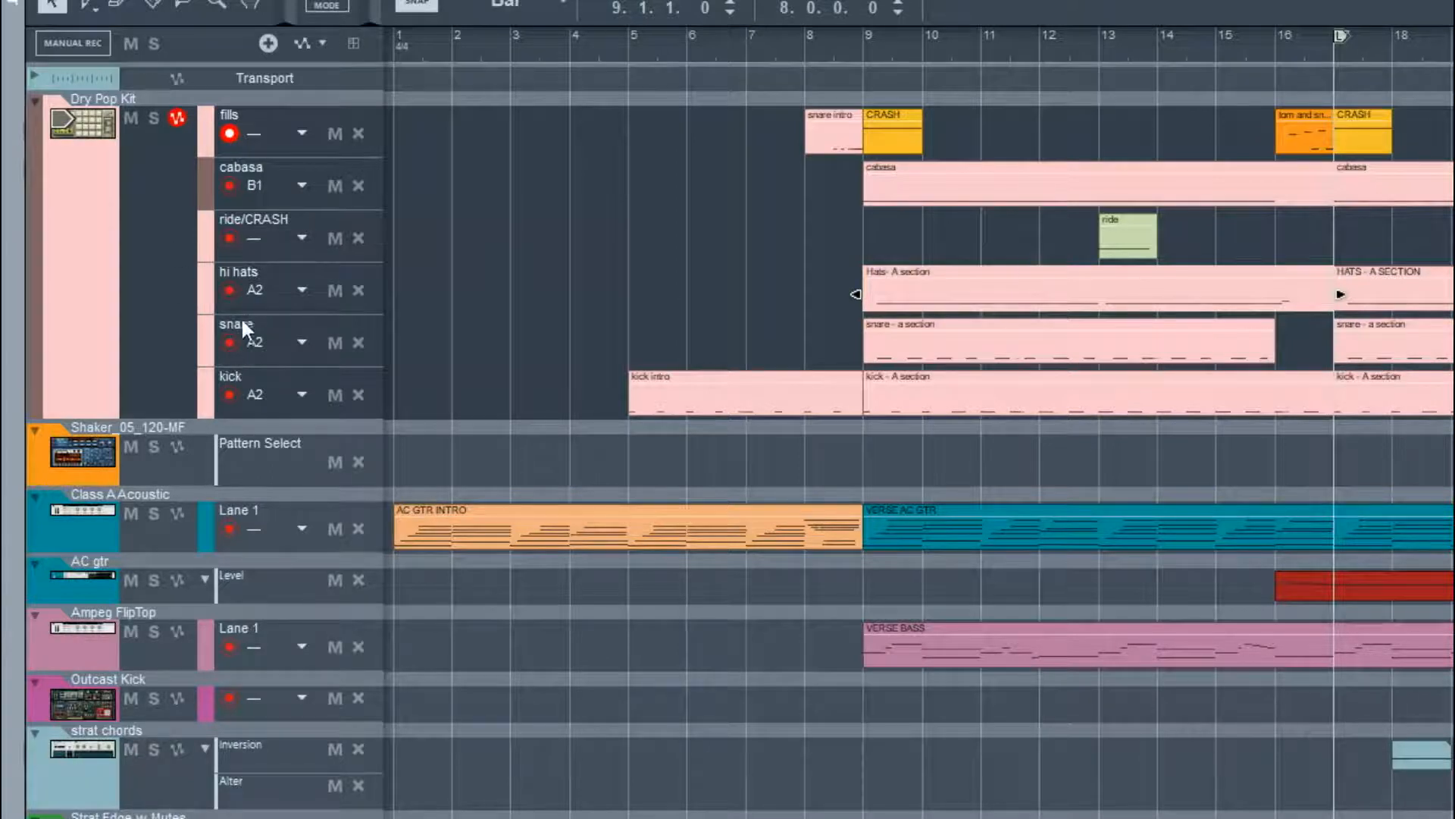
Show the mixer and move the Ampeg FlipTop channel between Strat Edge w Mutes and female lead vox.
{"action": "left_click", "coordinate": [246, 272]}
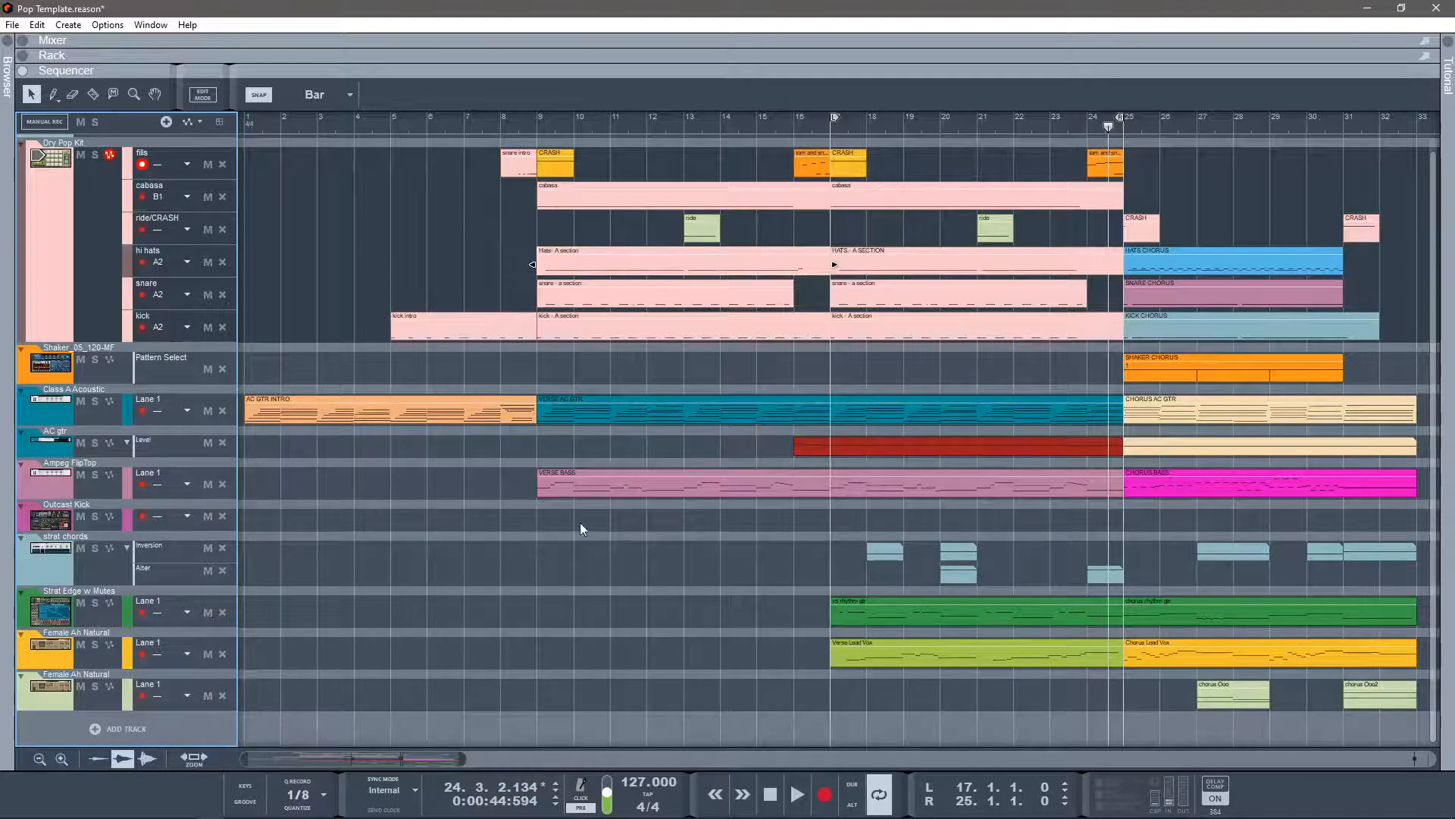
{"action": "left_click", "coordinate": [24, 42]}
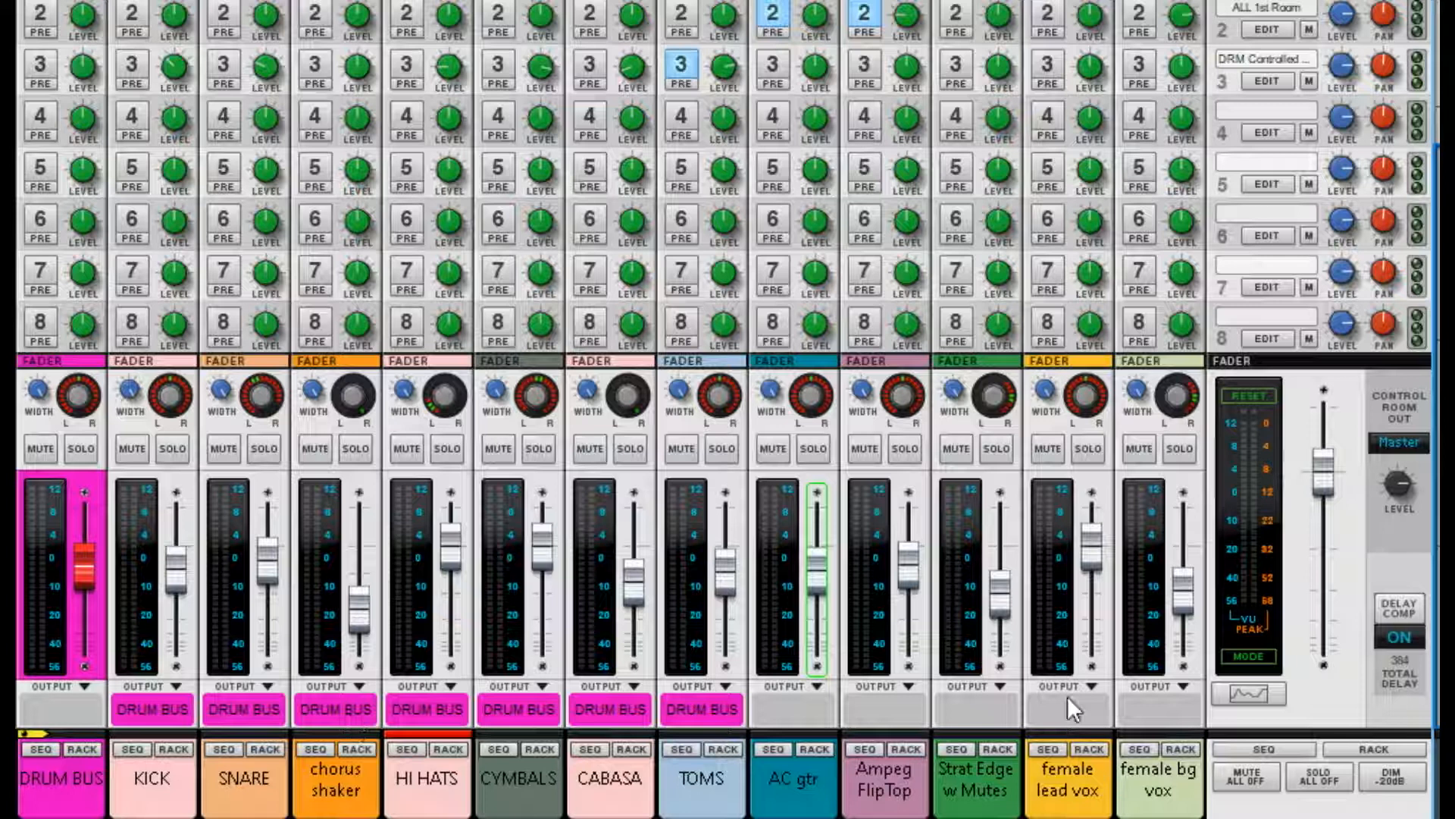
{"action": "left_click_drag", "start_coordinate": [885, 784], "coordinate": [985, 790]}
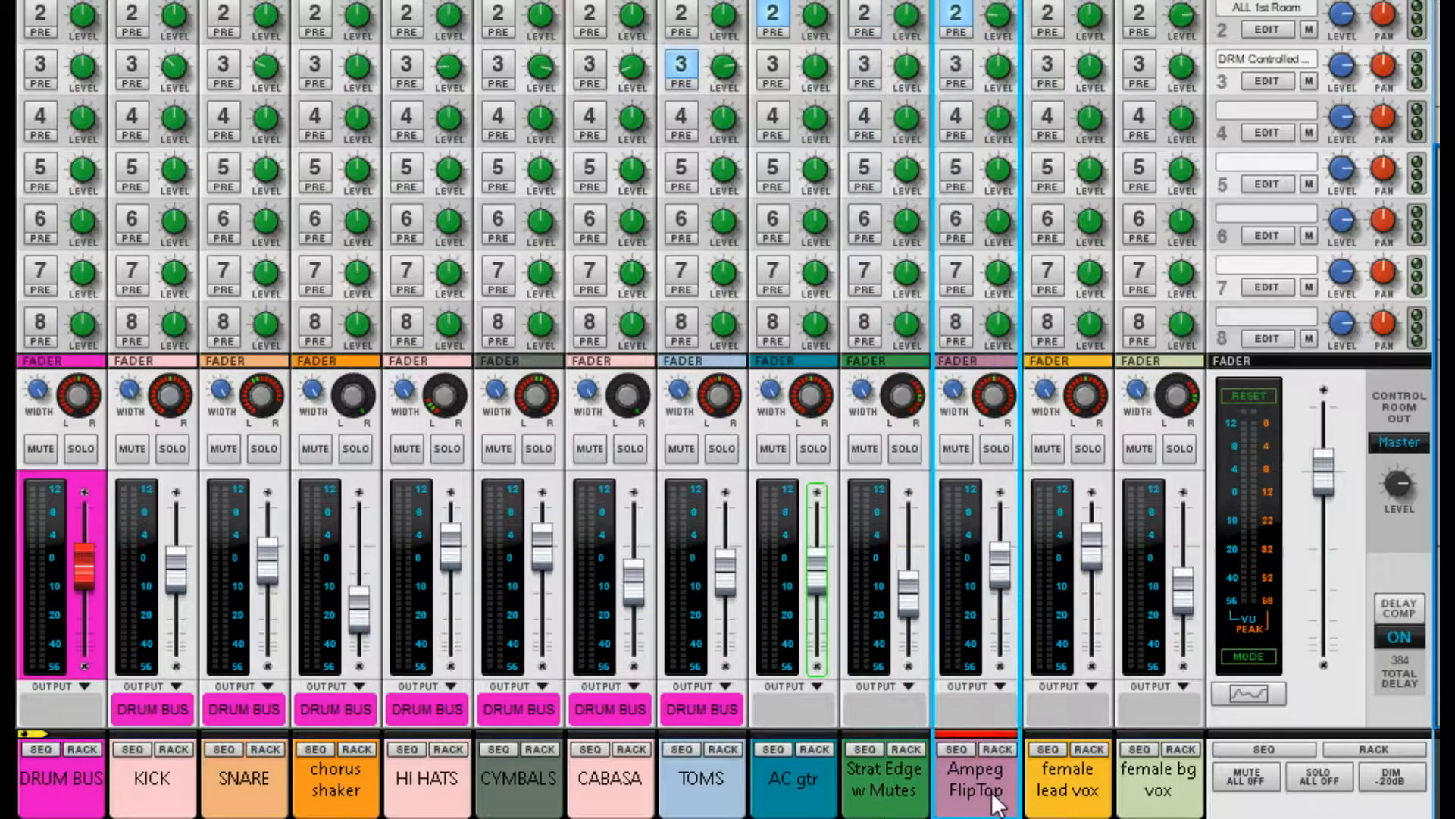
Go through the AC gtr, Strat Edge w Mutes, Ampeg FlipTop, female lead vox and female bg vox channels in order.
{"action": "left_click", "coordinate": [811, 779]}
{"action": "left_click", "coordinate": [879, 766]}
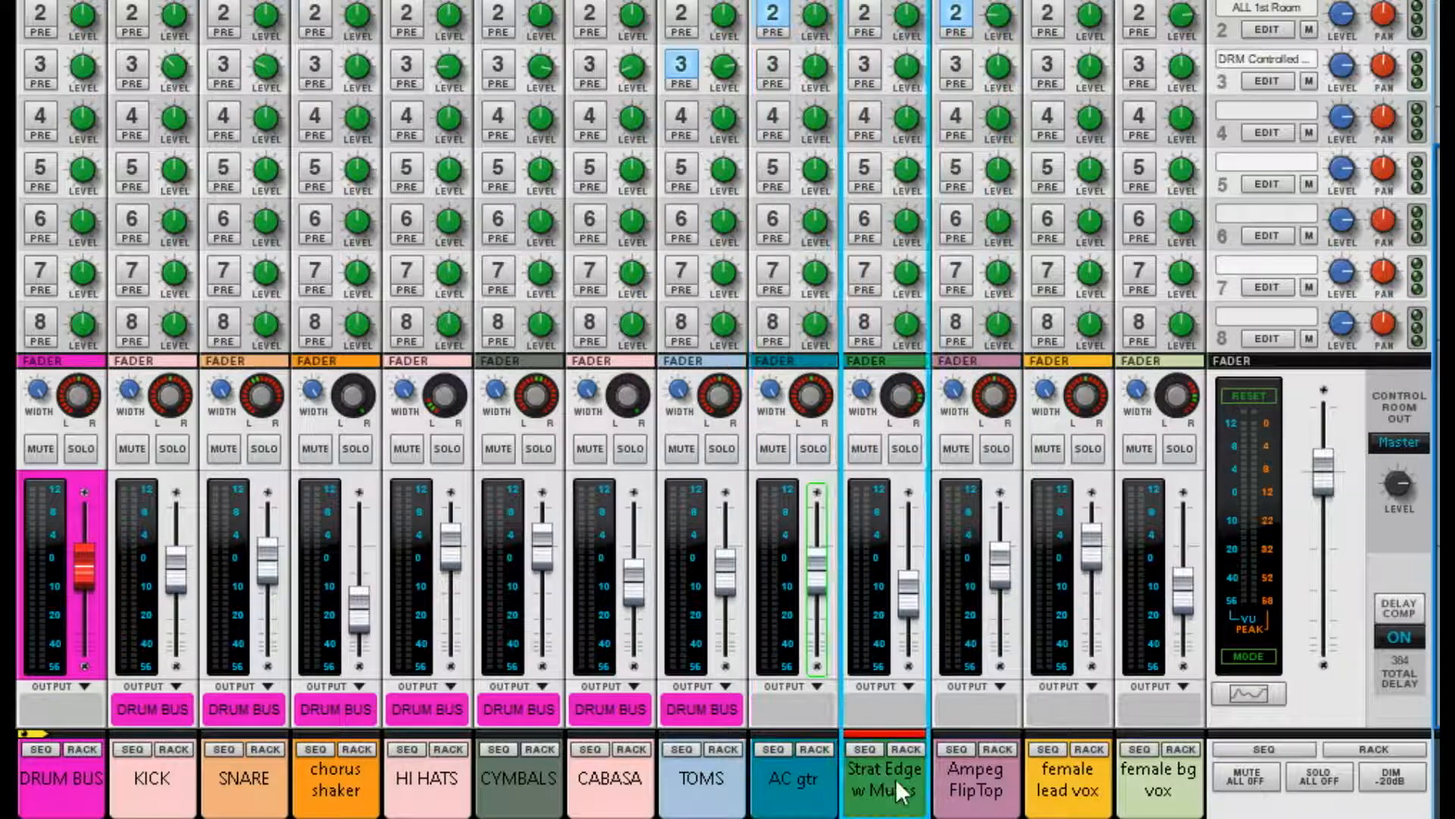
{"action": "left_click", "coordinate": [996, 799]}
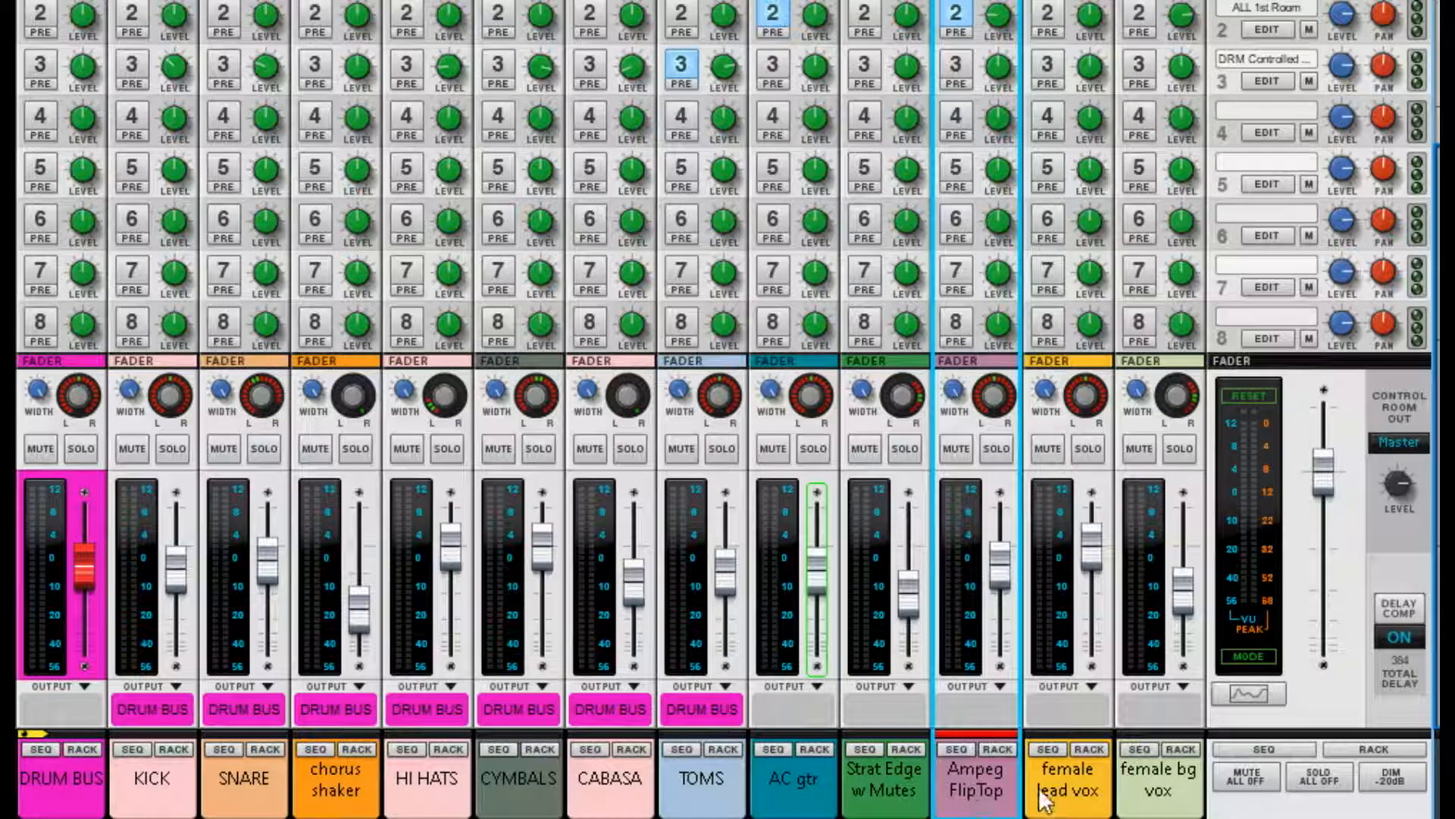
{"action": "left_click", "coordinate": [1070, 765]}
{"action": "left_click", "coordinate": [1182, 784]}
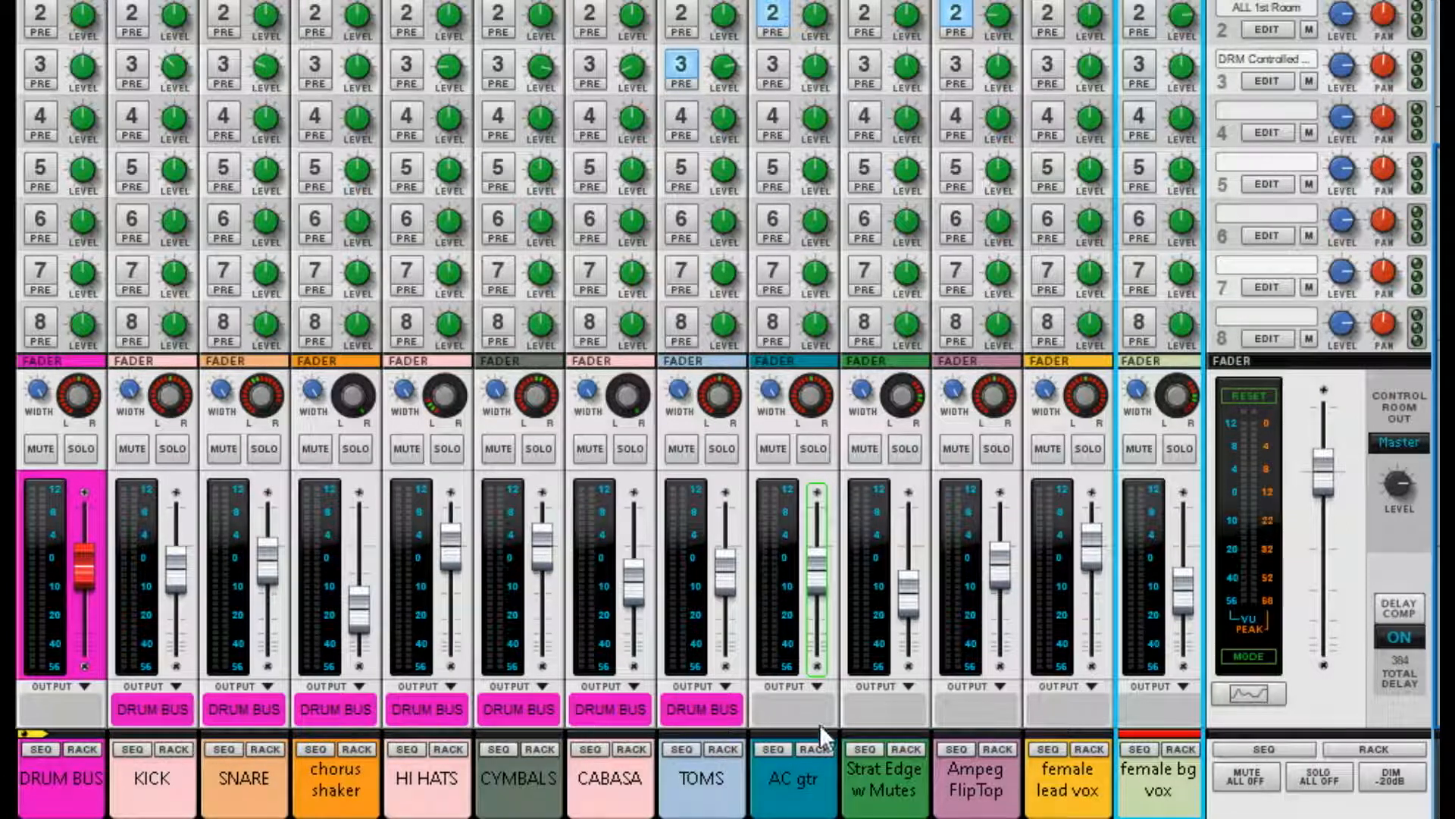
Open the Spectrum EQ for the female bg vox channel.
{"action": "scroll", "coordinate": [906, 322], "scroll_direction": "up", "scroll_amount": 3}
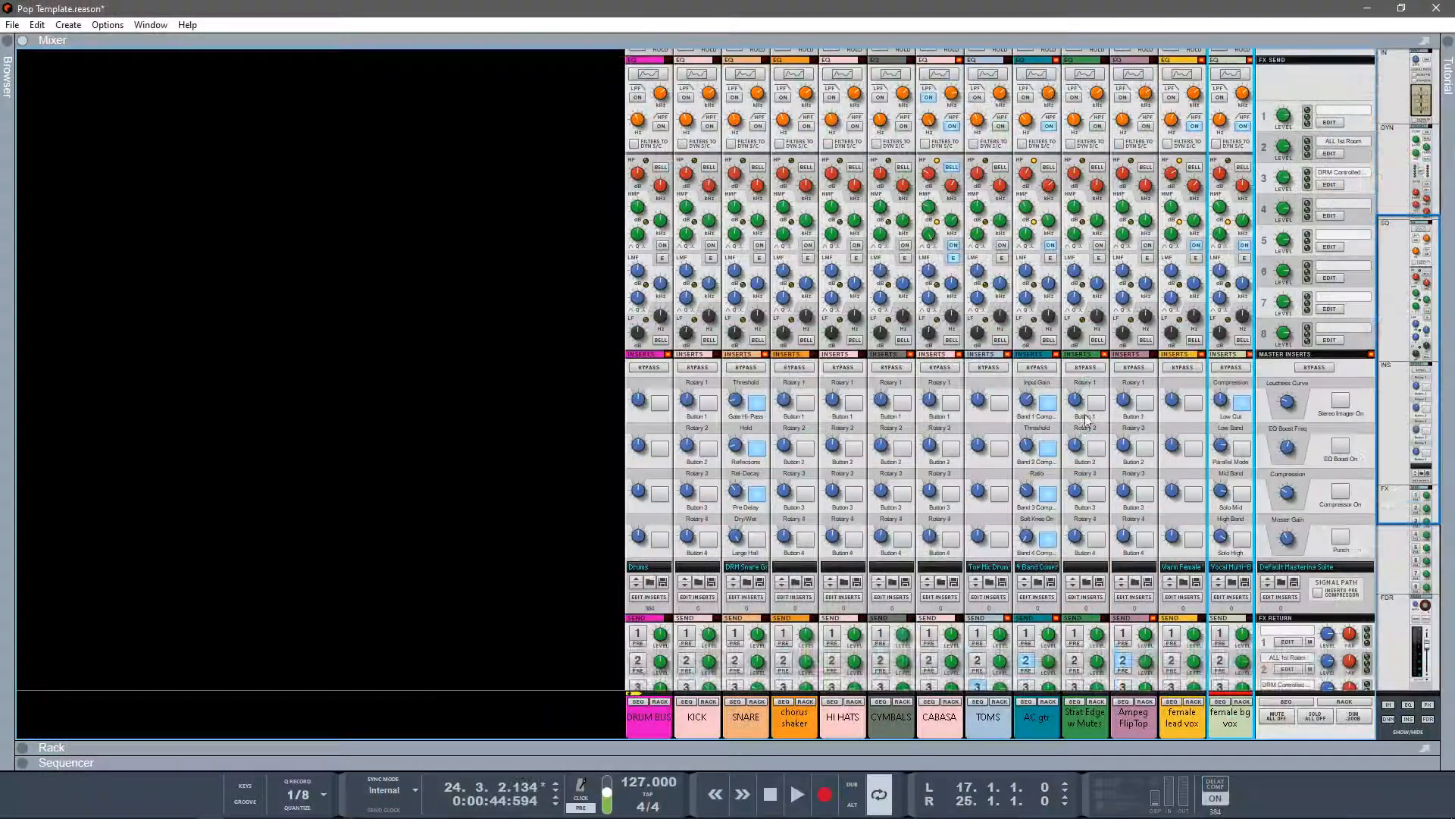
{"action": "scroll", "coordinate": [1263, 317], "scroll_direction": "up", "scroll_amount": 2}
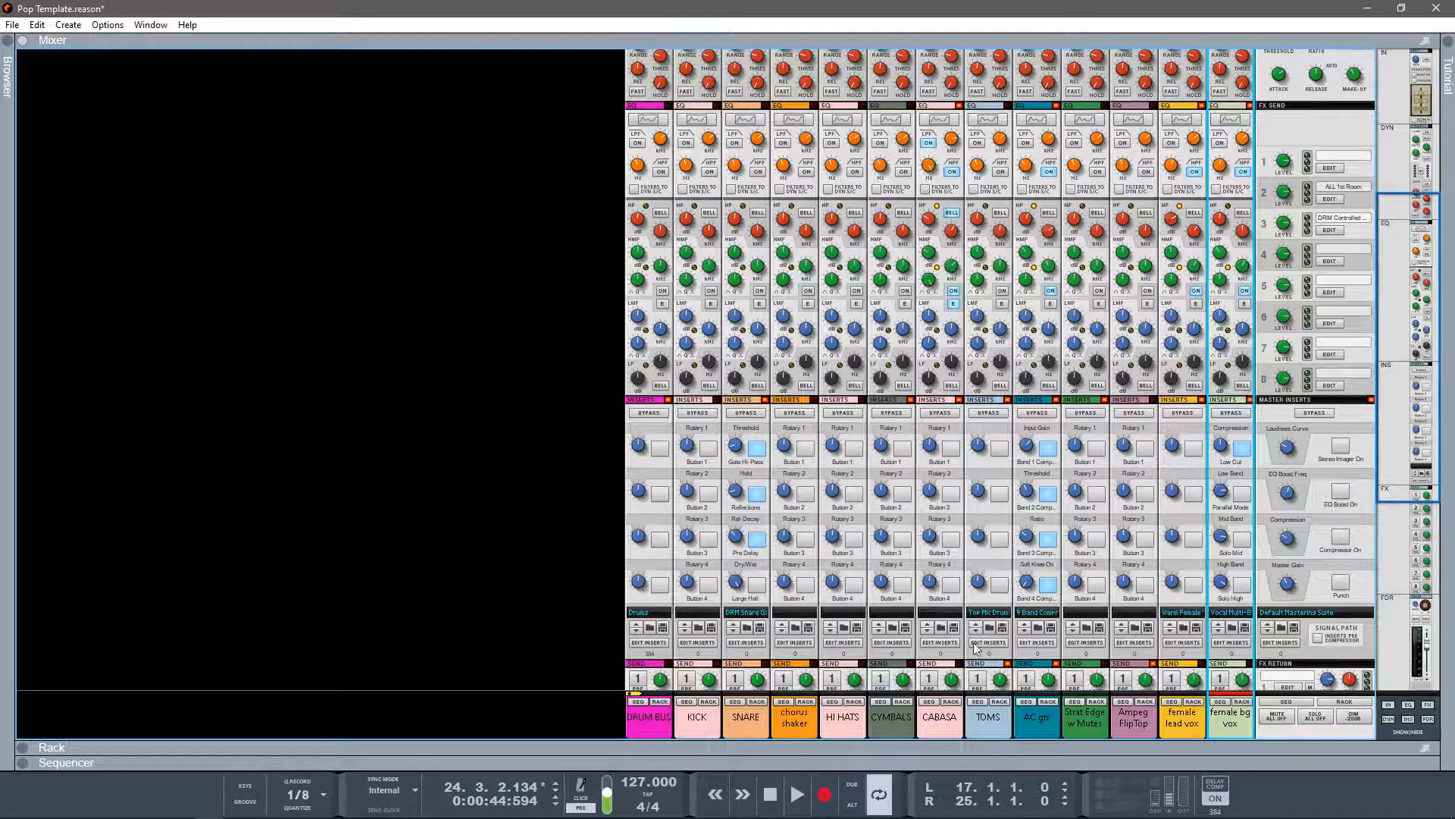
{"action": "key", "text": "F2"}
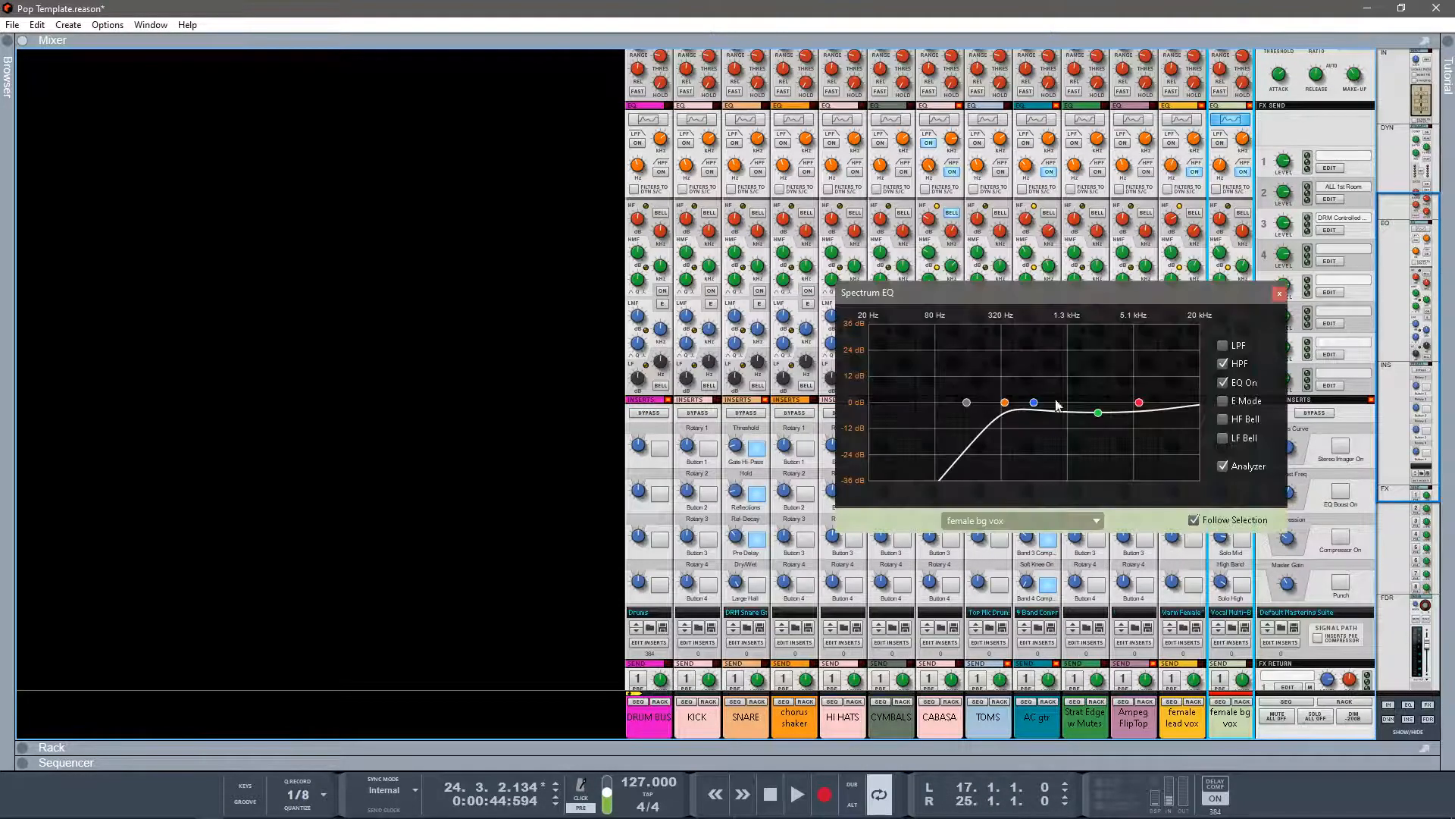
Move the Spectrum EQ window onto the empty mixer area and display the AC gtr channel's EQ curve.
{"action": "left_click_drag", "start_coordinate": [1071, 296], "coordinate": [358, 286]}
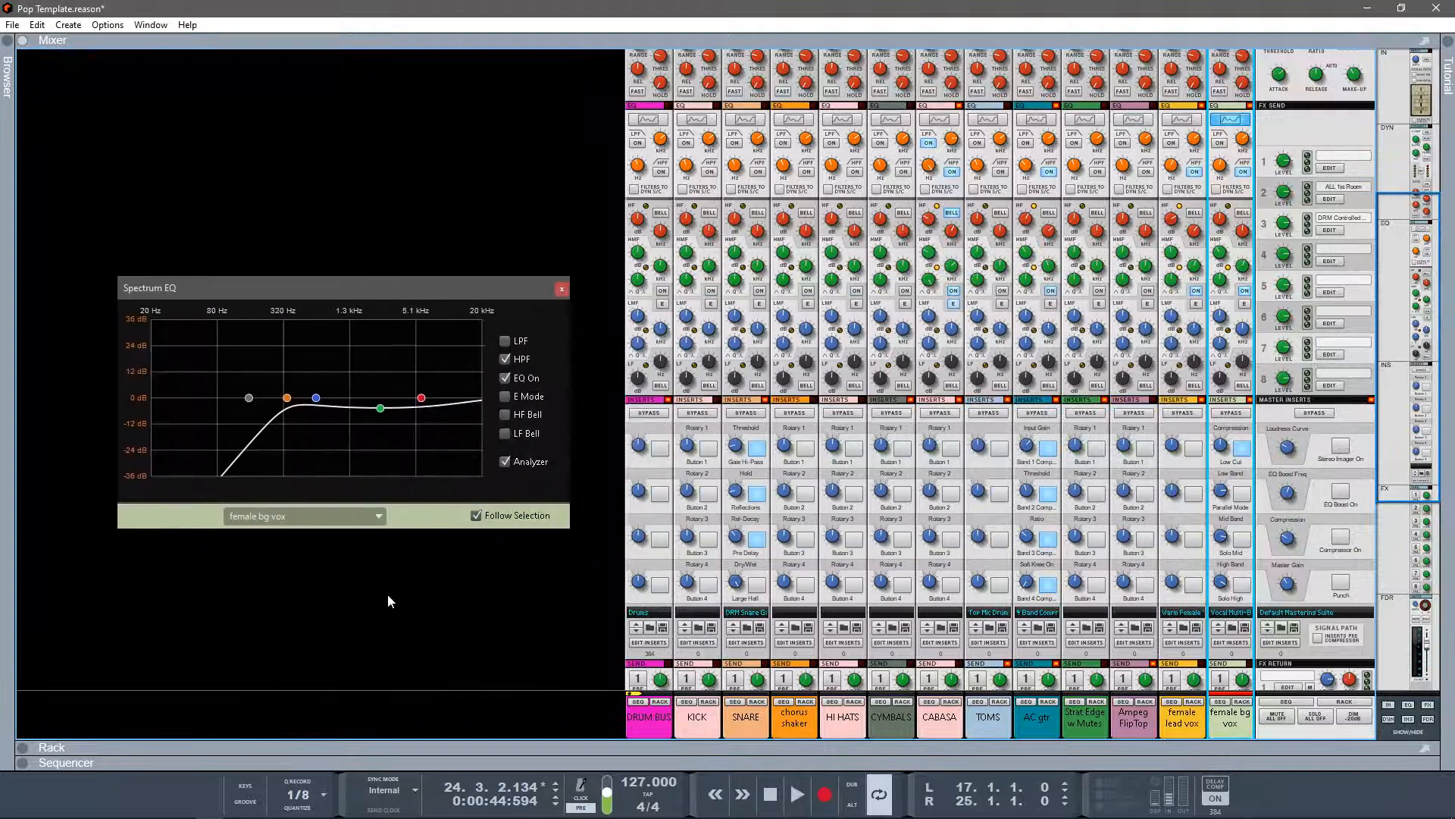
{"action": "left_click", "coordinate": [378, 517]}
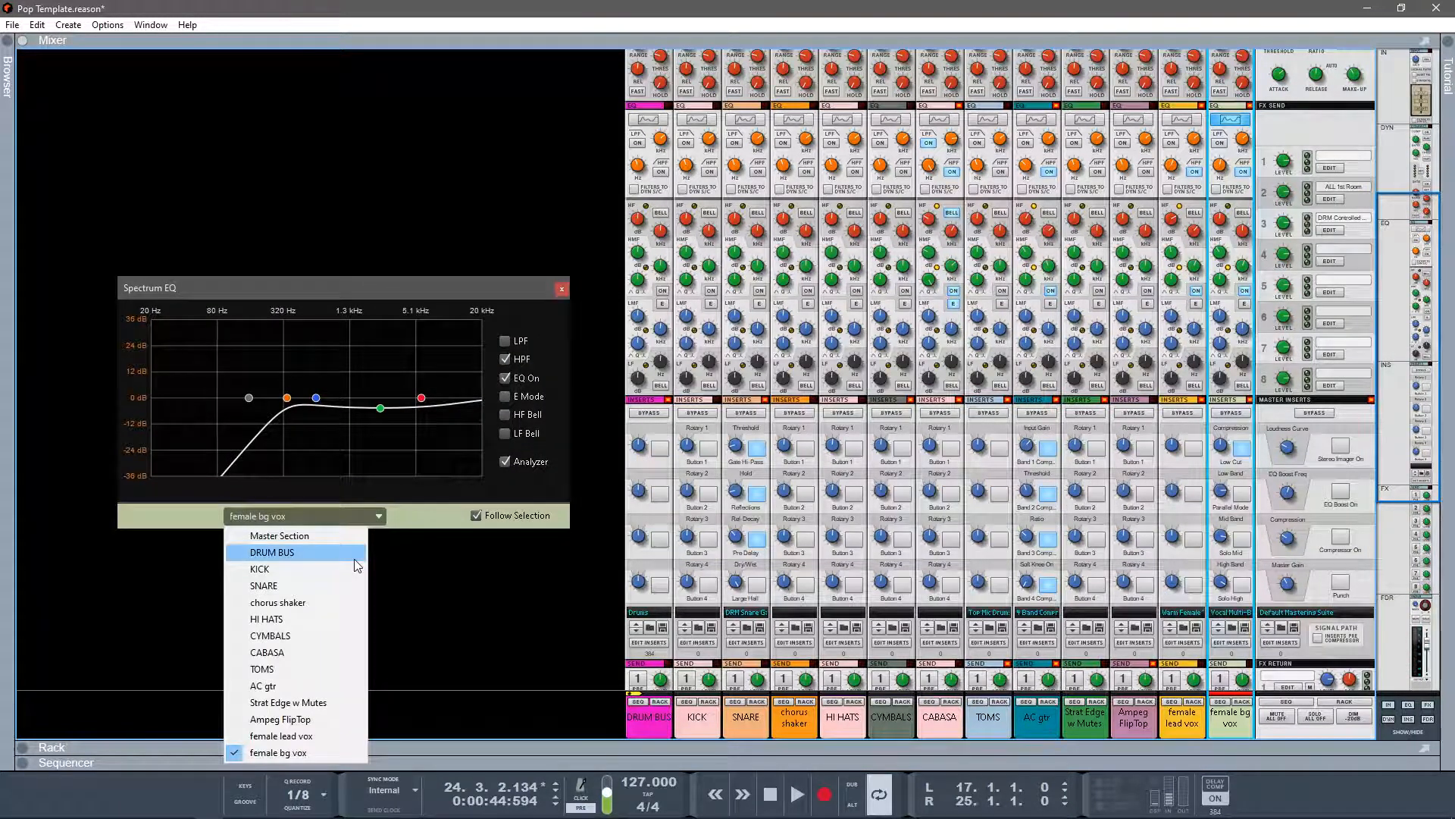
{"action": "left_click", "coordinate": [289, 685]}
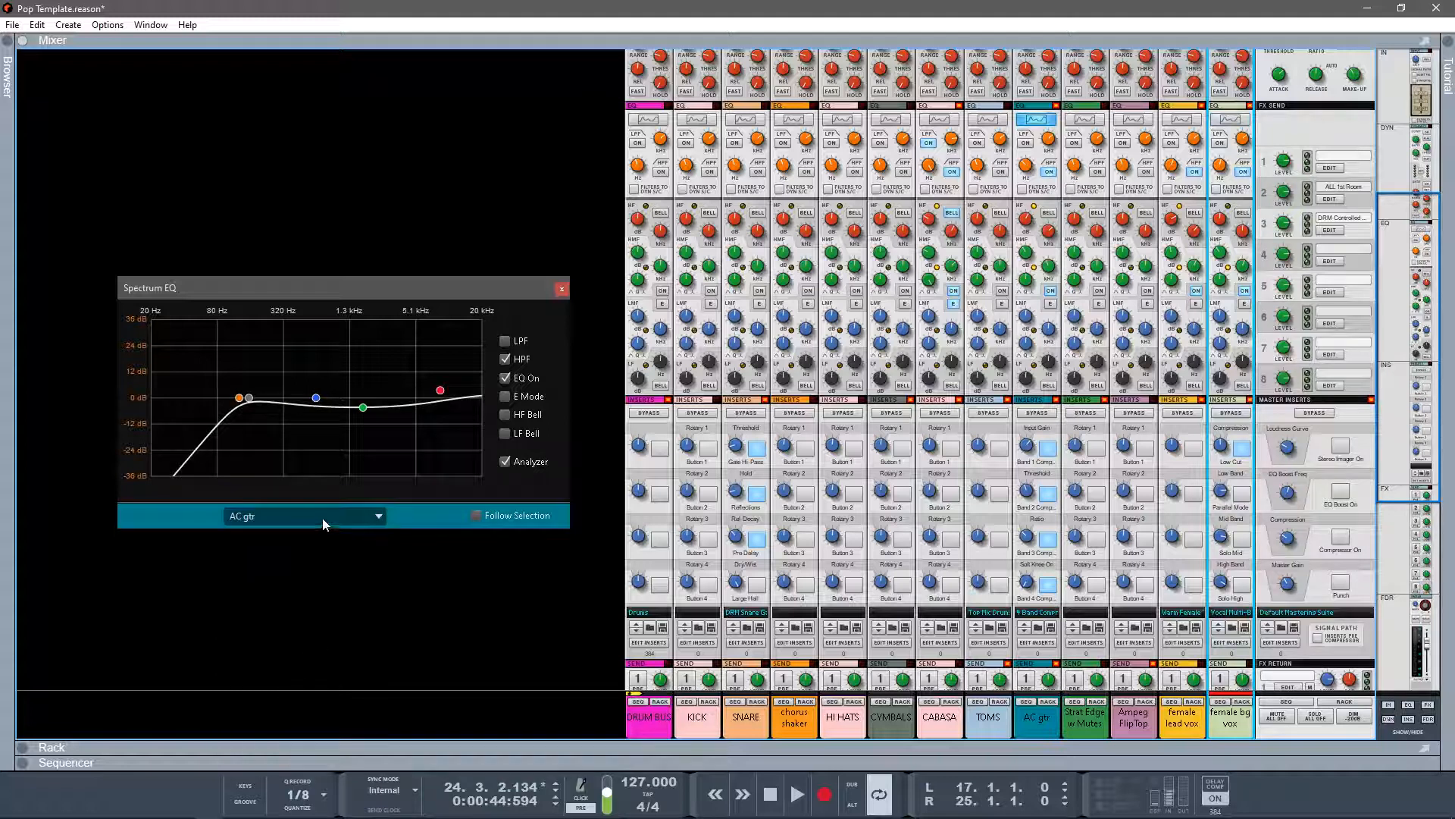
Examine the CABASA channel's curve in the Spectrum EQ and its low-pass and high-pass filters in the mixer strip.
{"action": "left_click", "coordinate": [323, 520]}
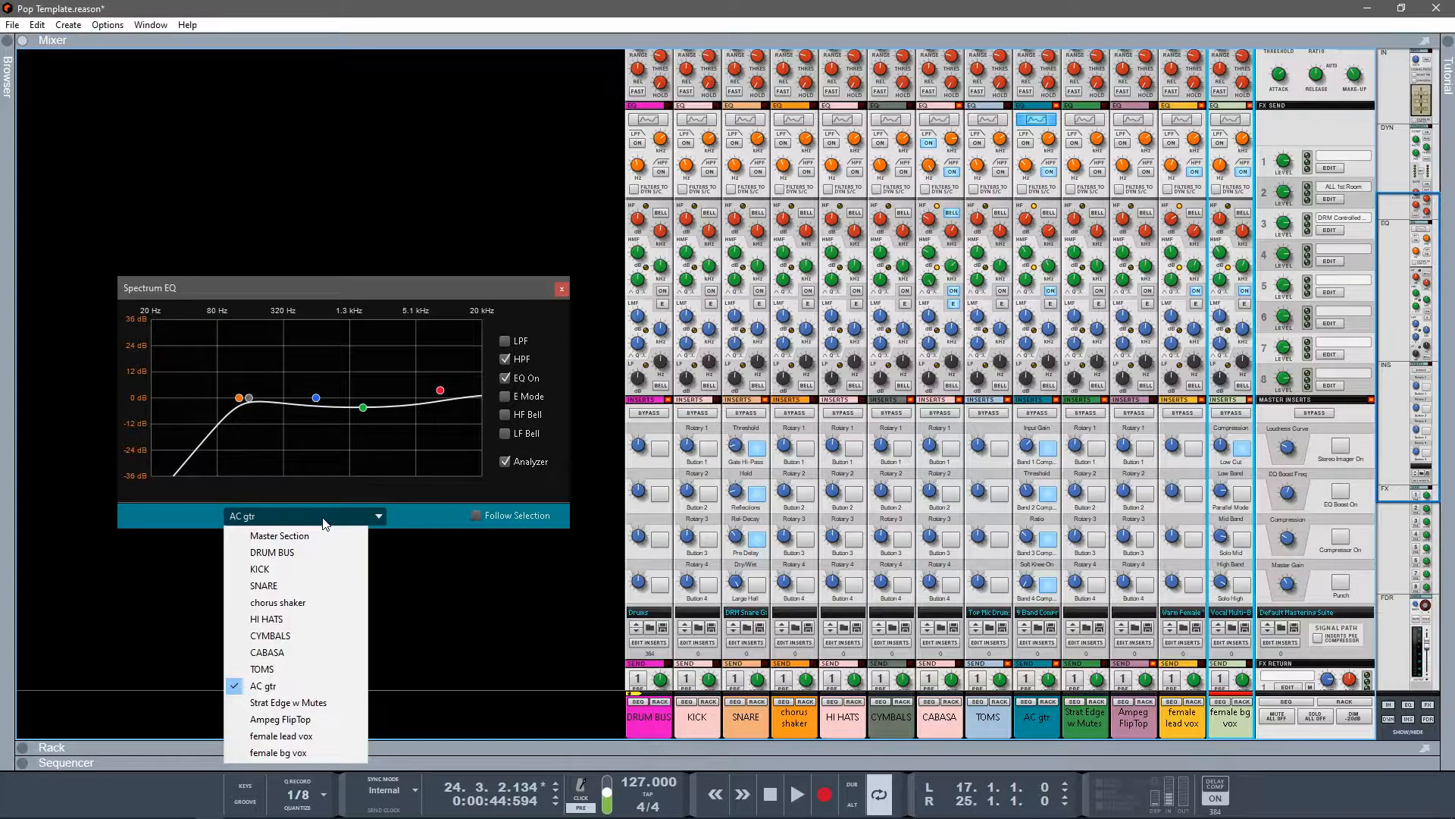
{"action": "left_click", "coordinate": [293, 652]}
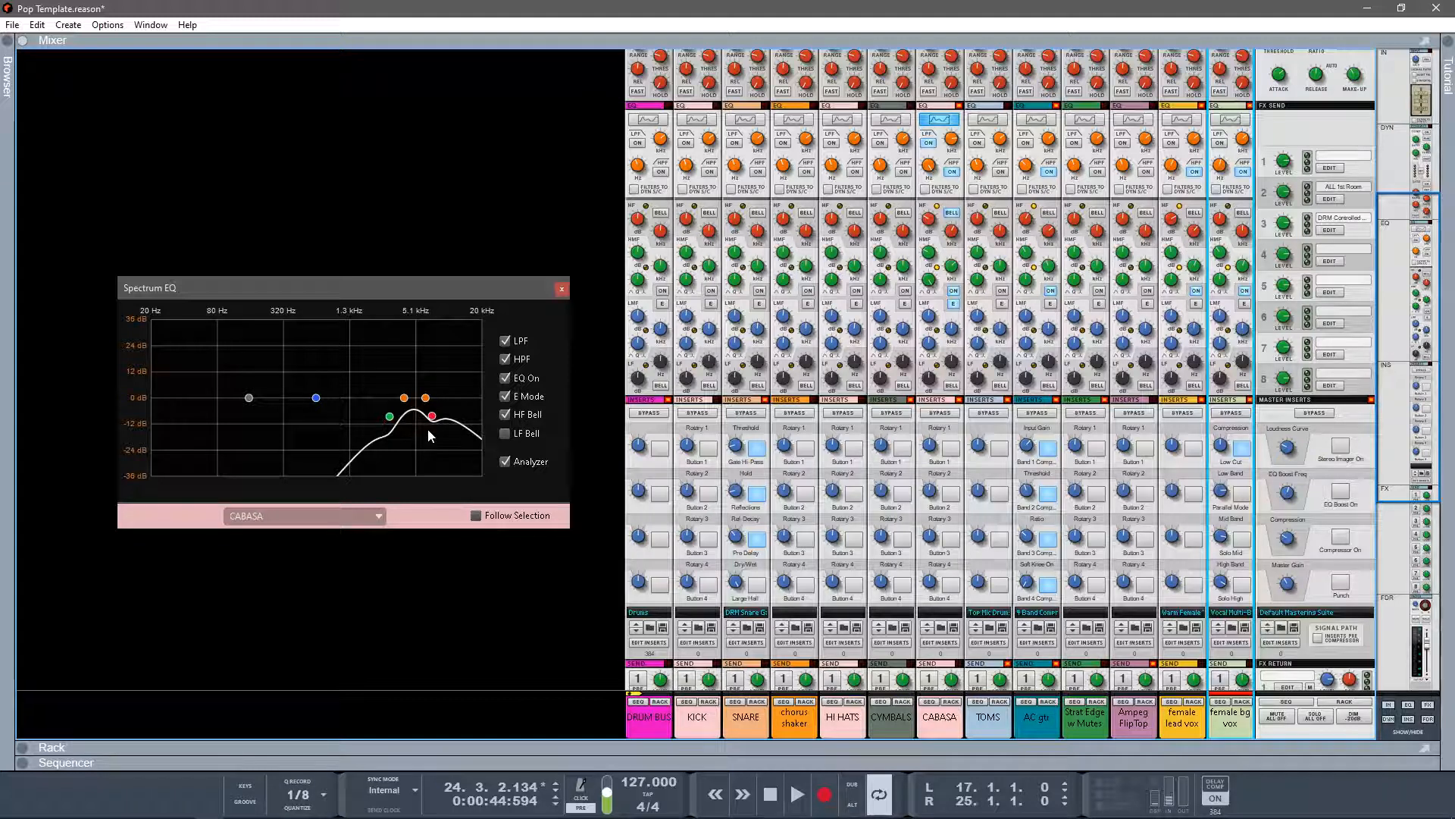
{"action": "mouse_move", "coordinate": [430, 412]}
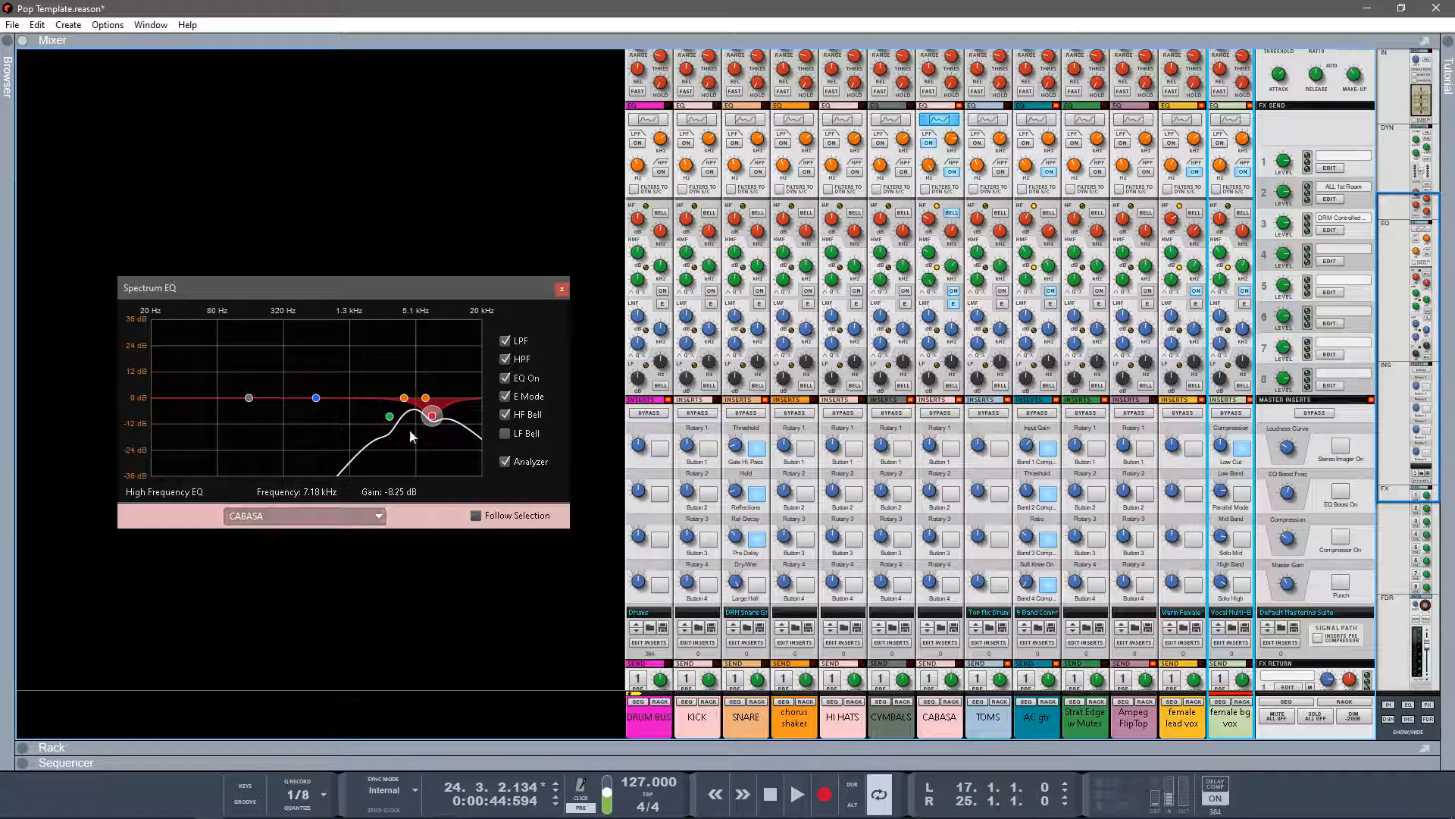
{"action": "left_click", "coordinate": [561, 290]}
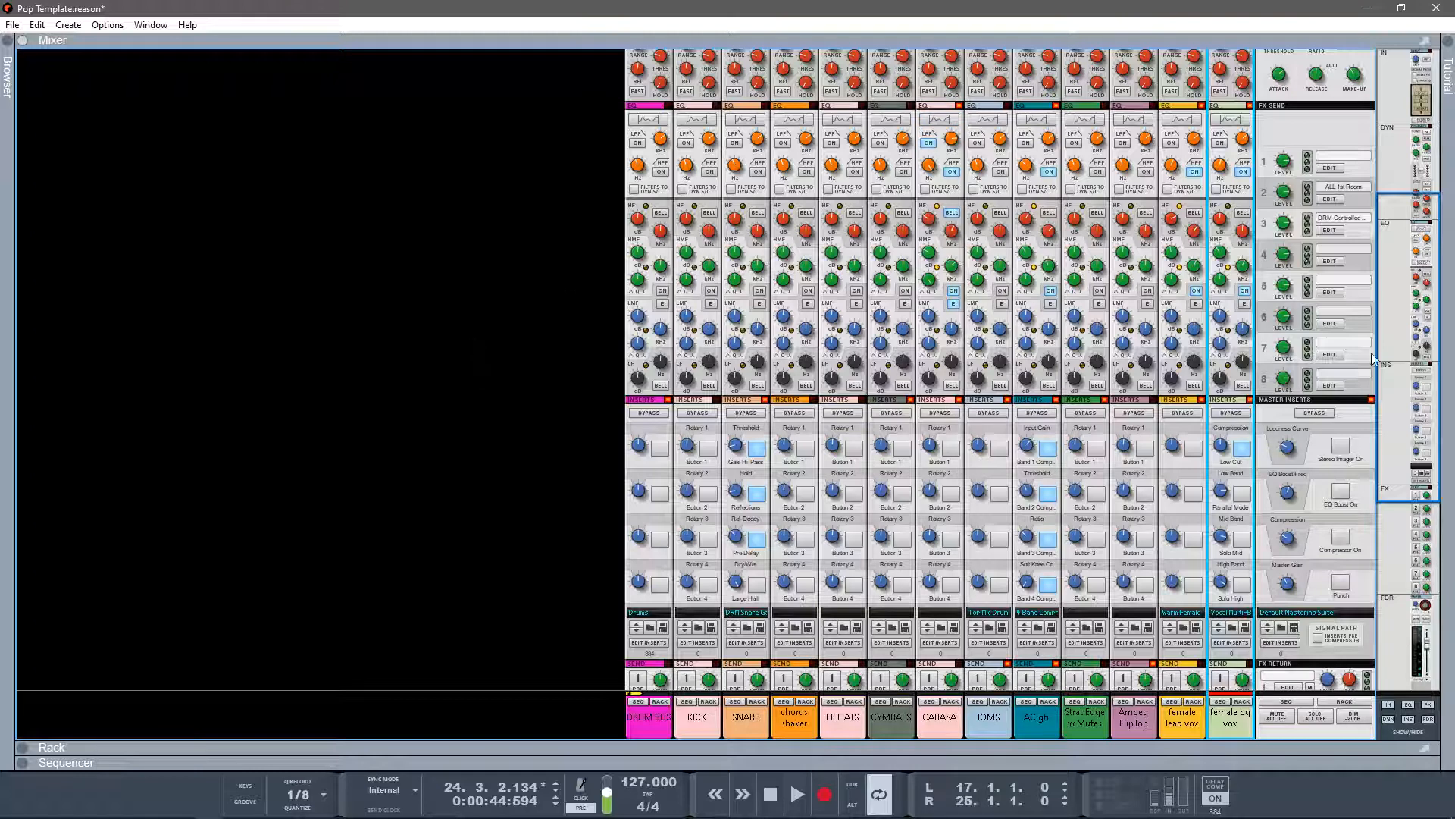
{"action": "scroll", "coordinate": [1018, 352], "scroll_direction": "up", "scroll_amount": 3}
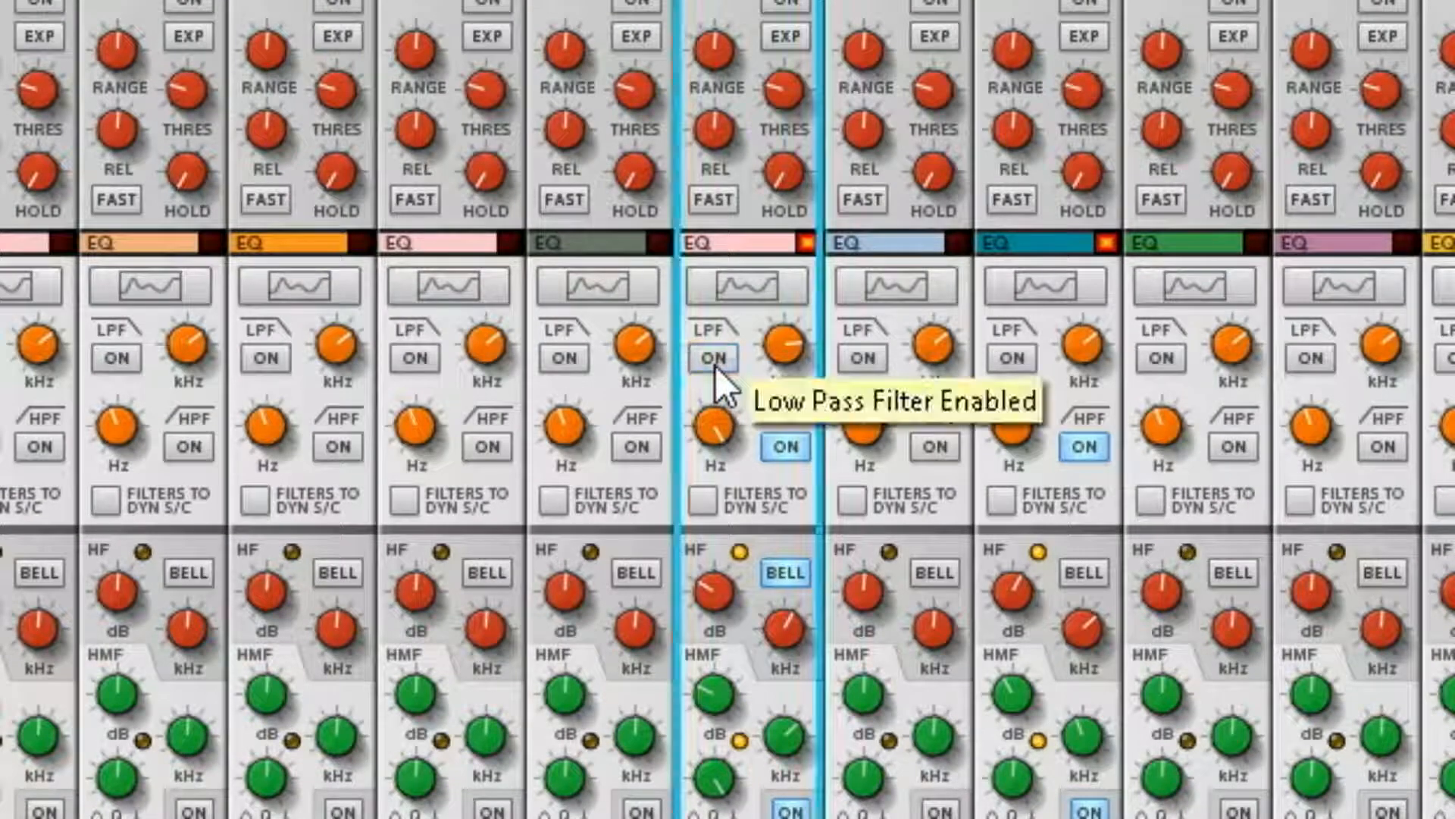
{"action": "left_click", "coordinate": [781, 445]}
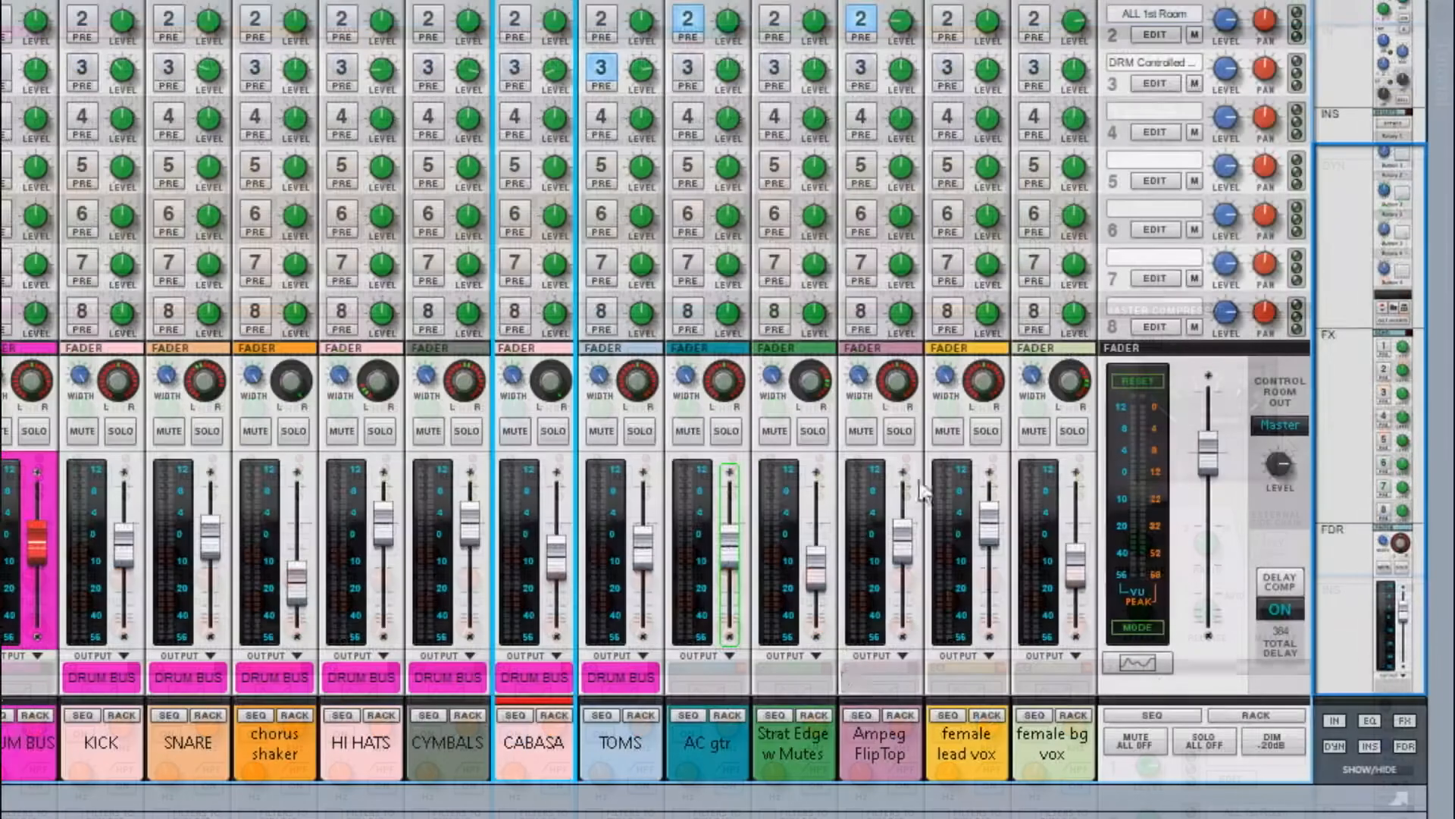
Set the channel color of both female lead vox and female bg vox to Plum.
{"action": "right_click", "coordinate": [719, 753]}
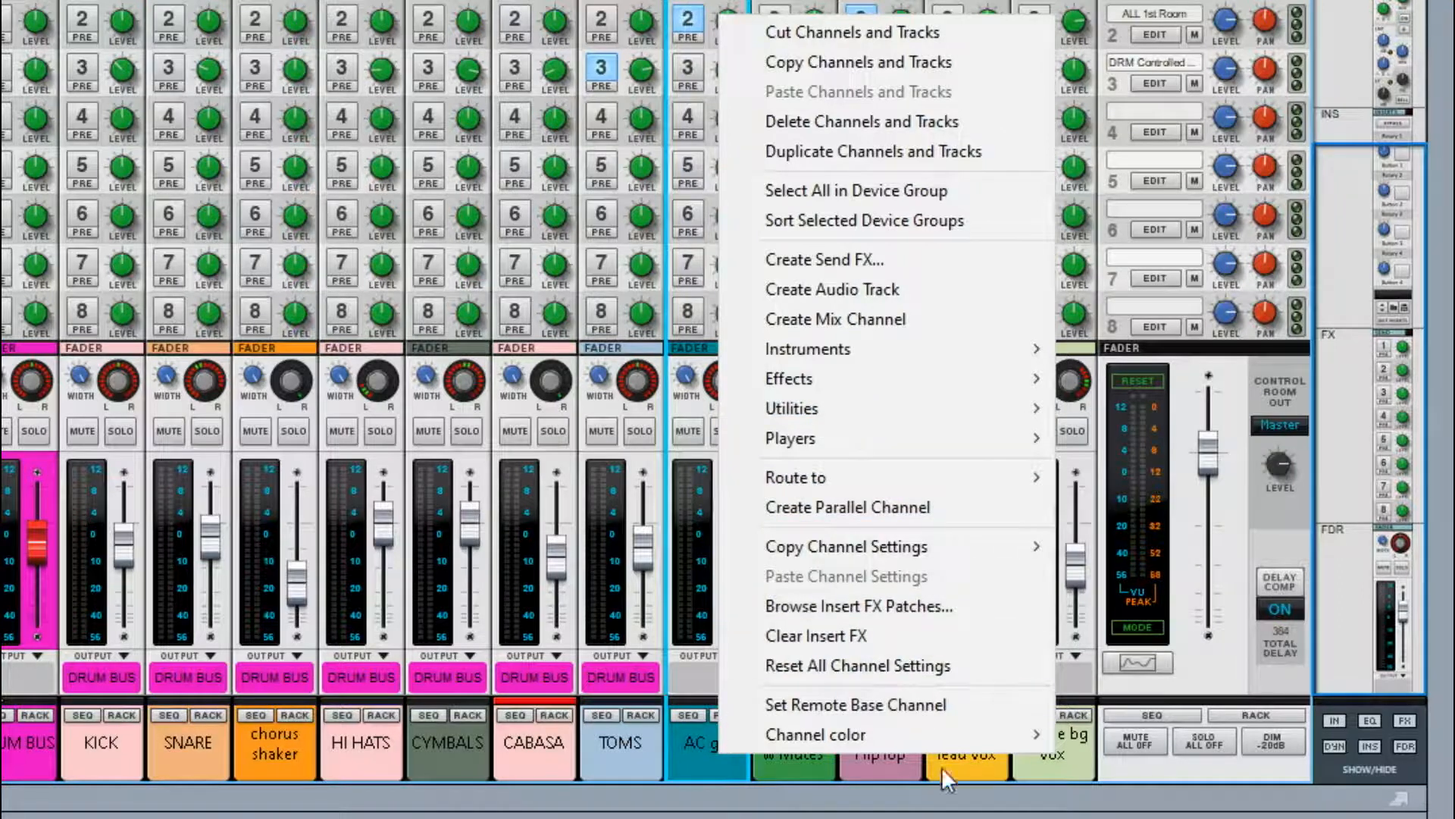
{"action": "left_click", "coordinate": [856, 764]}
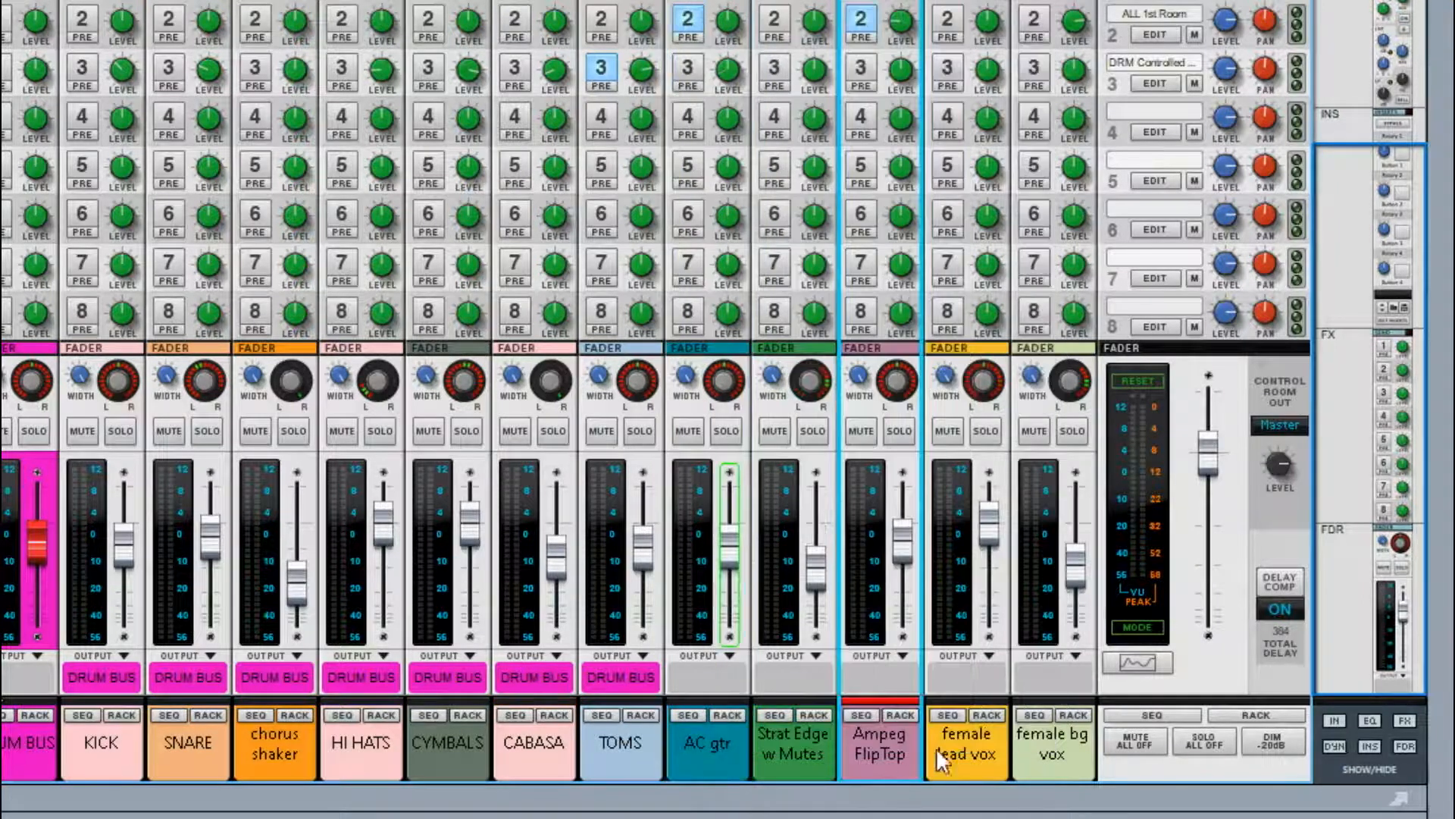
{"action": "right_click", "coordinate": [951, 740]}
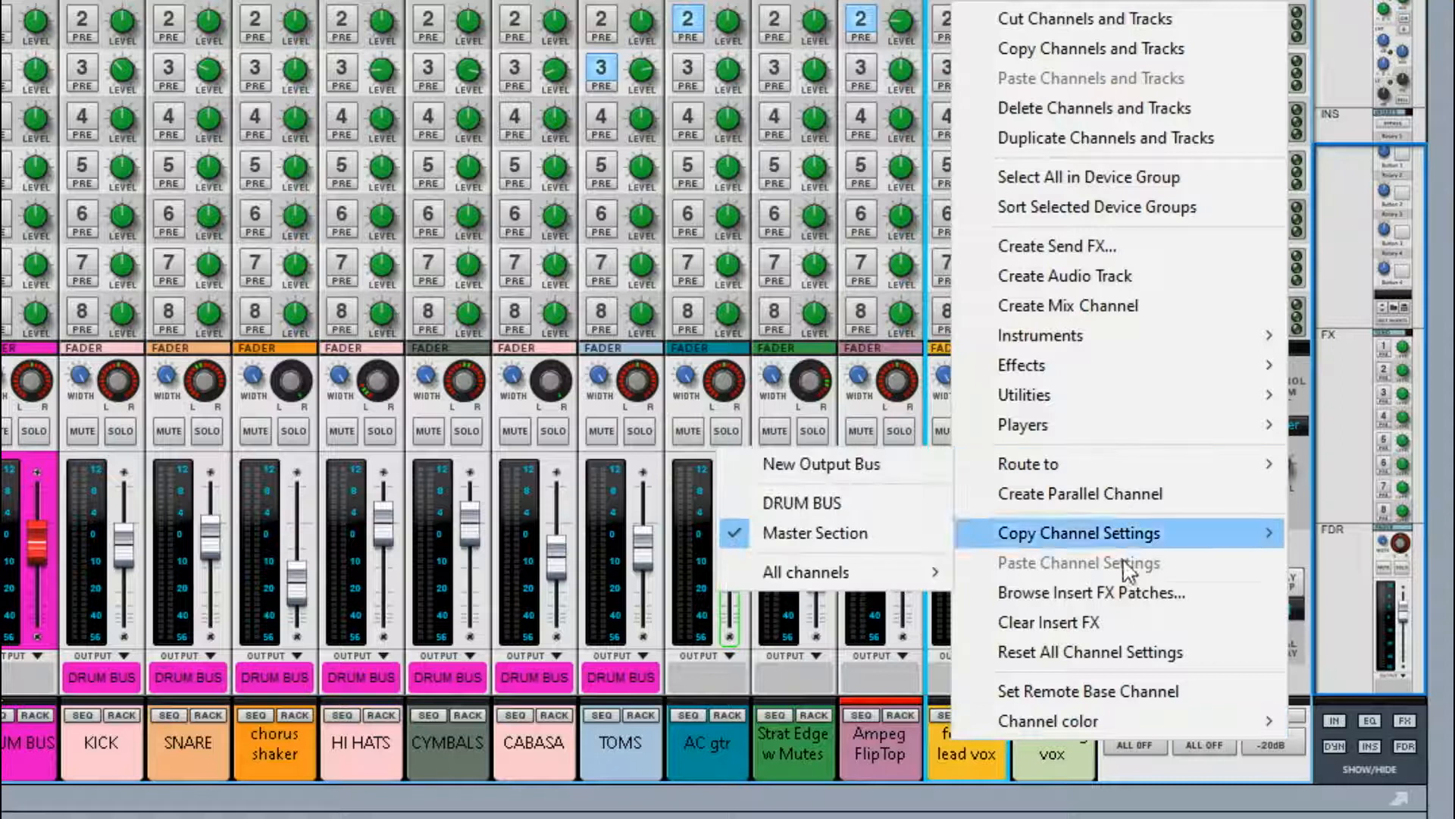
{"action": "mouse_move", "coordinate": [1061, 717]}
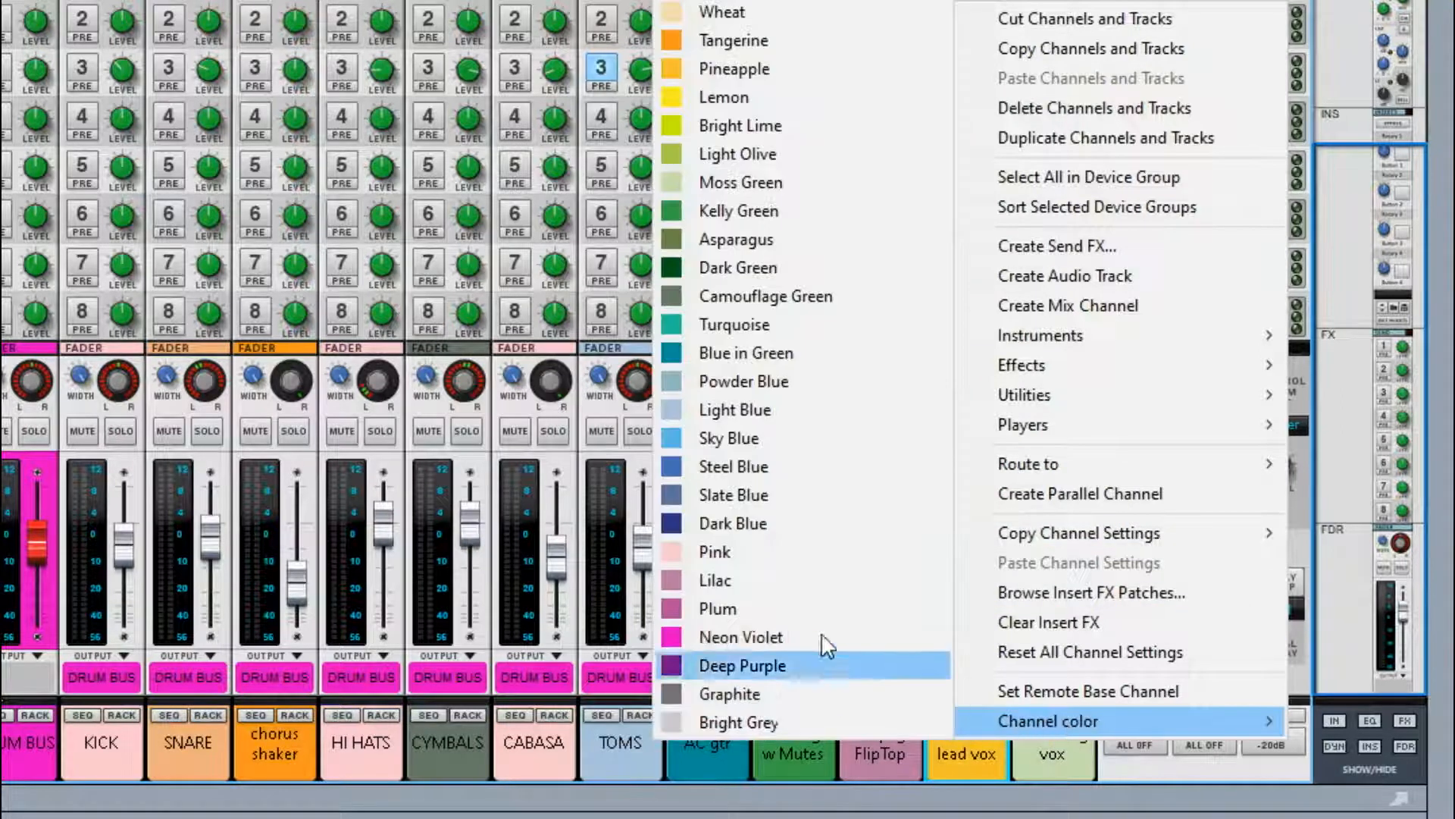
{"action": "left_click", "coordinate": [818, 606]}
{"action": "right_click", "coordinate": [1052, 749]}
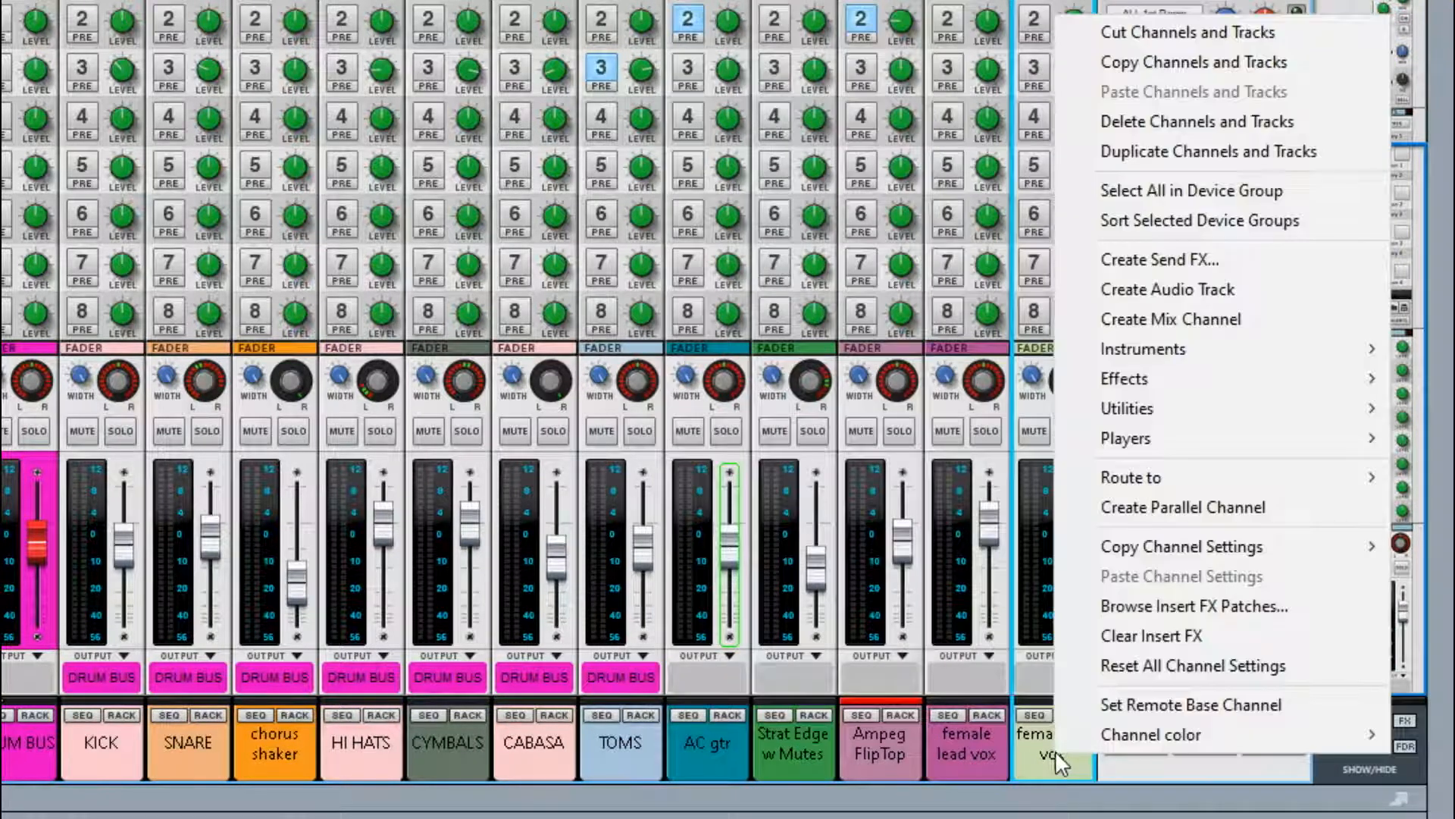
{"action": "mouse_move", "coordinate": [1110, 733]}
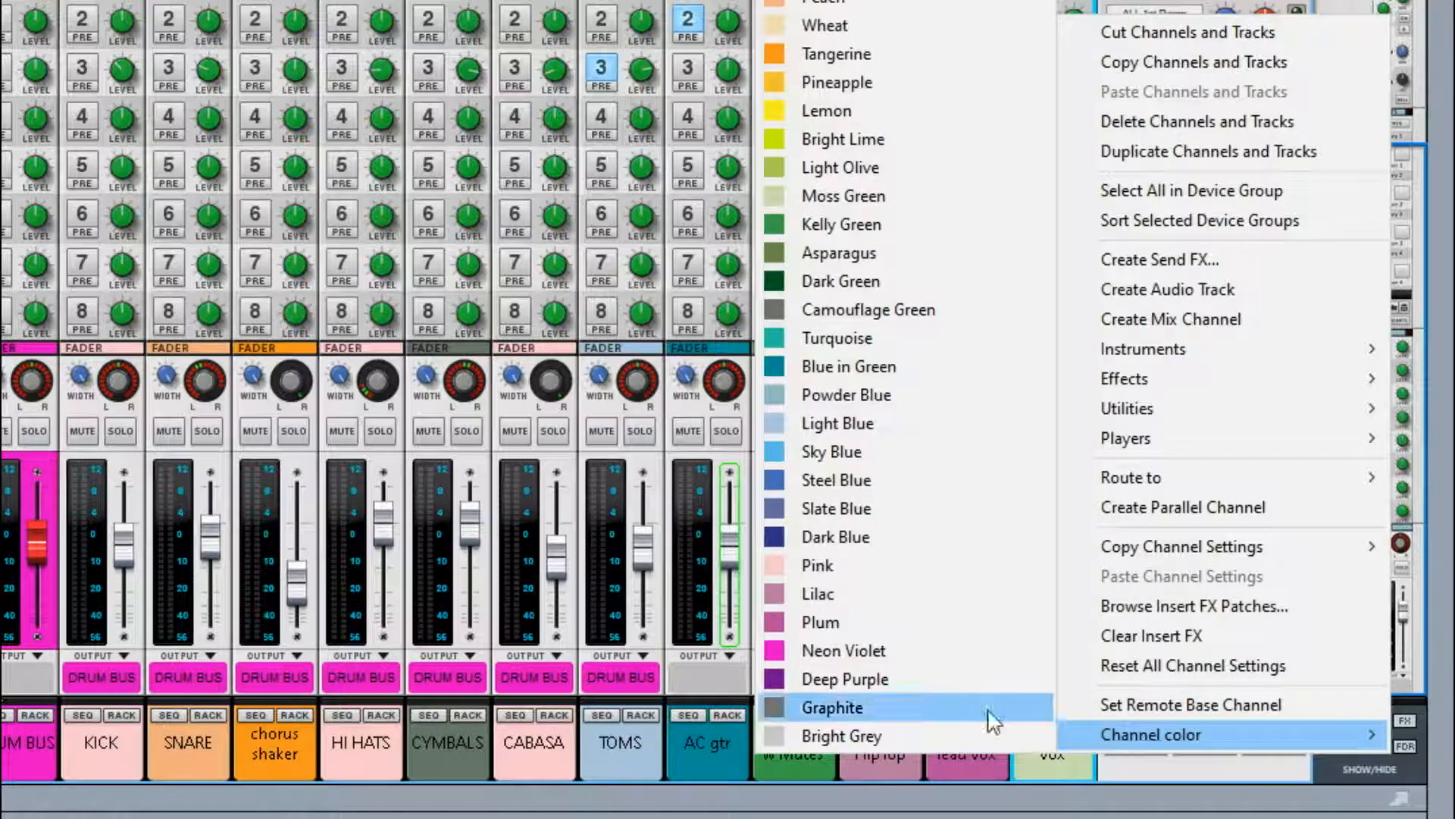
{"action": "left_click", "coordinate": [967, 633]}
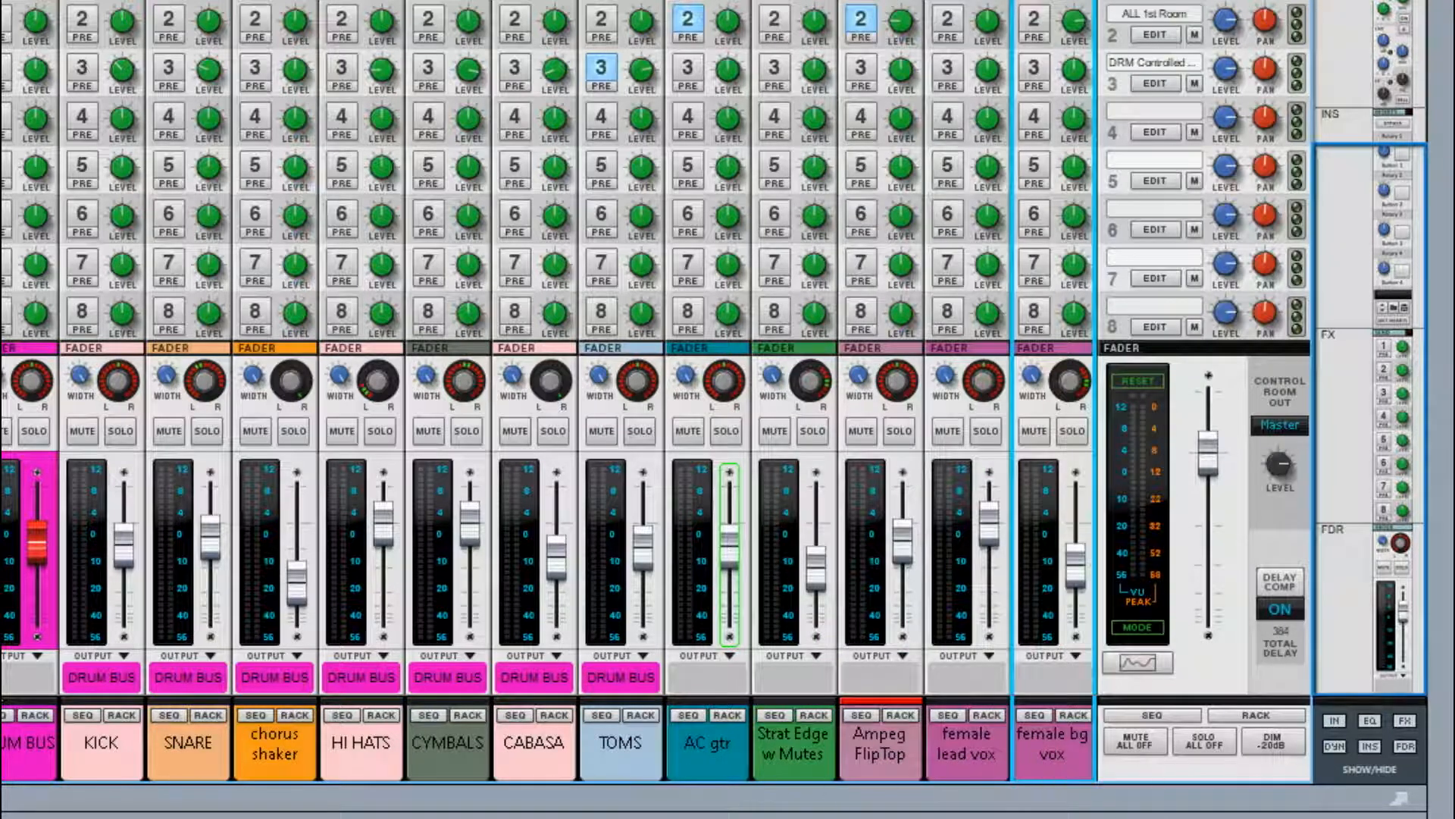
Go through the chorus shaker, AC gtr, Strat Edge w Mutes, Ampeg FlipTop, female lead vox and female bg vox channels to compare their colors.
{"action": "left_click", "coordinate": [270, 746]}
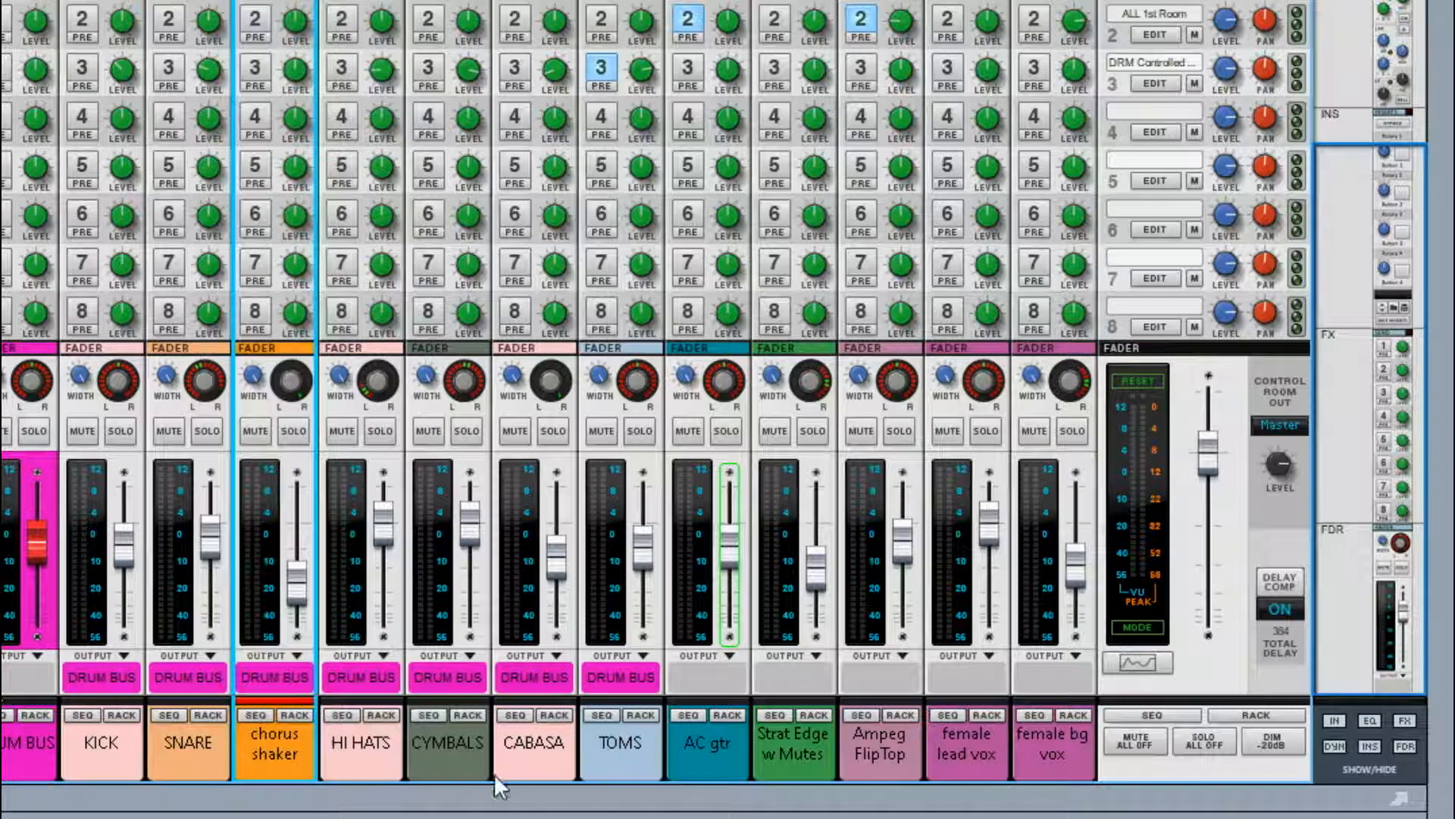
{"action": "left_click", "coordinate": [708, 756]}
{"action": "left_click", "coordinate": [797, 758]}
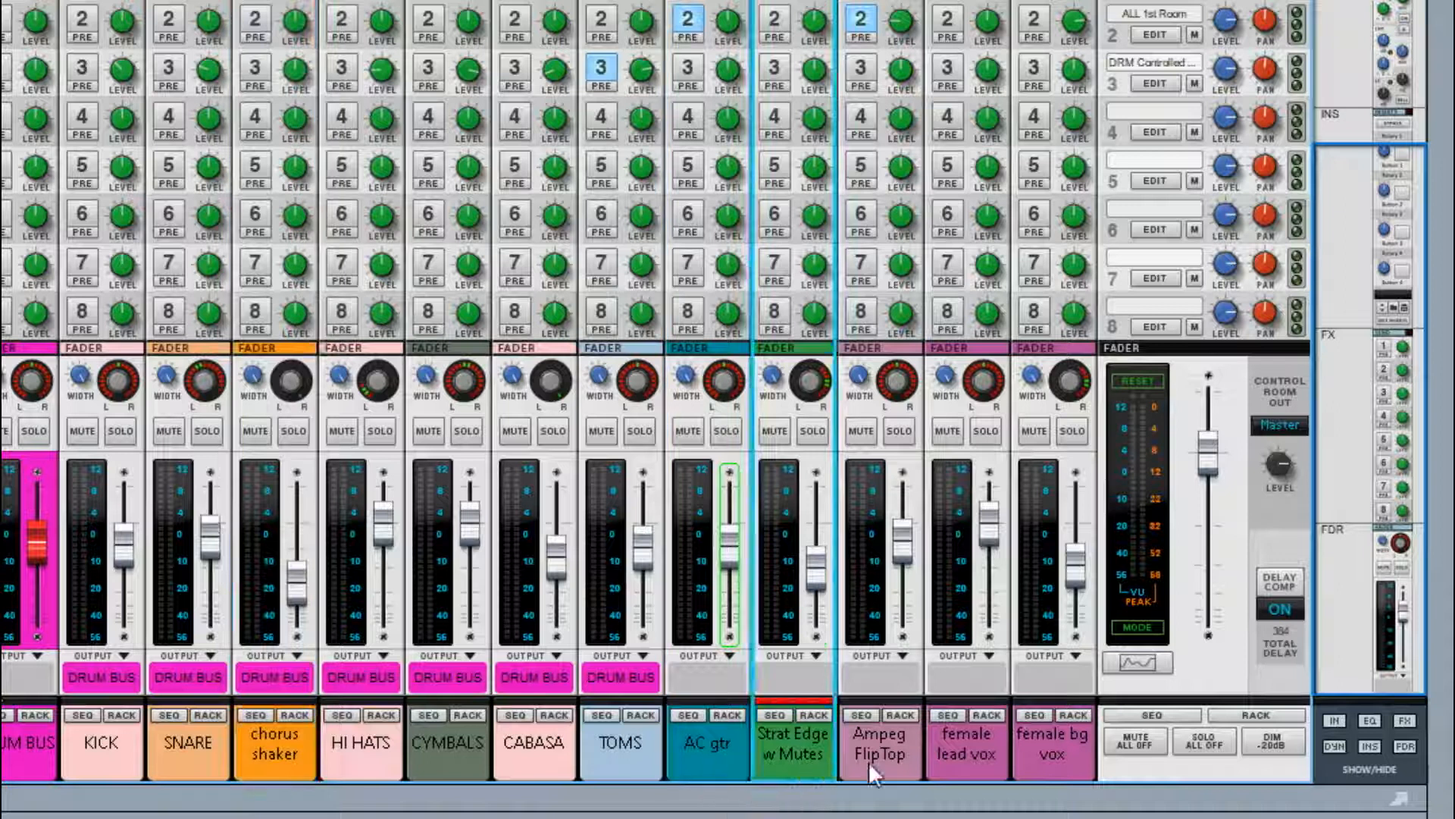
{"action": "left_click", "coordinate": [899, 748]}
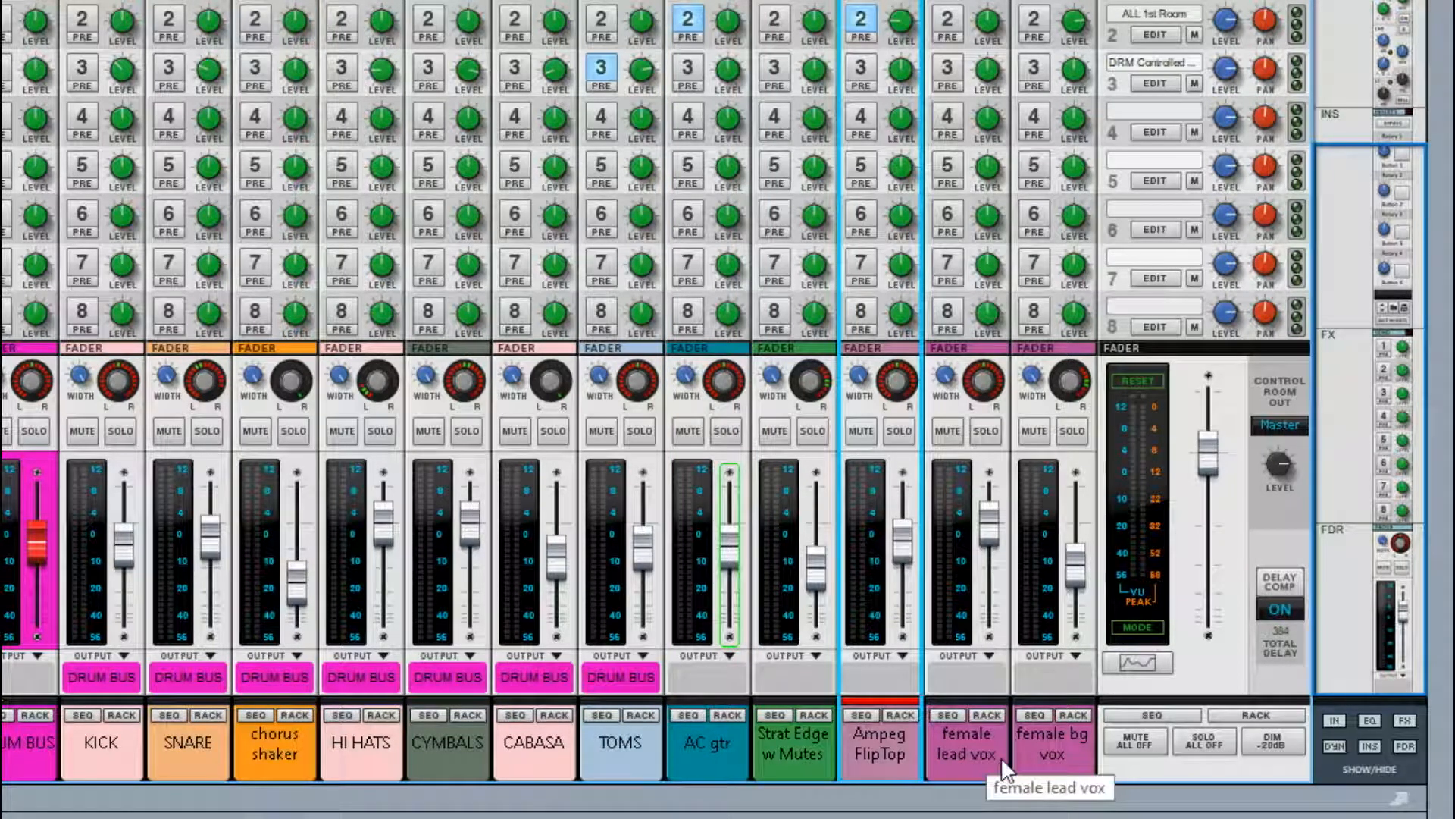
{"action": "left_click", "coordinate": [993, 757]}
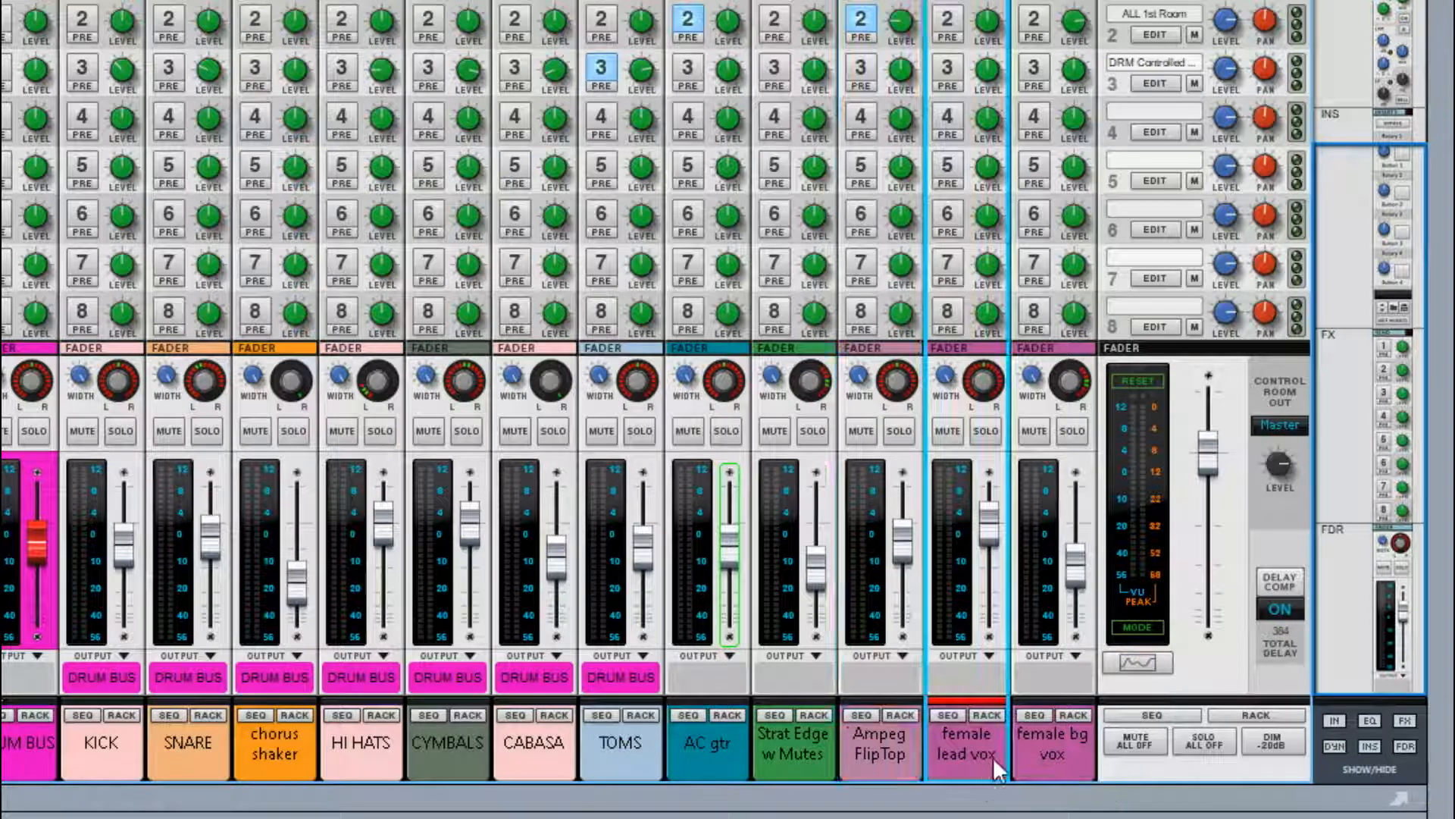
{"action": "left_click", "coordinate": [1038, 728]}
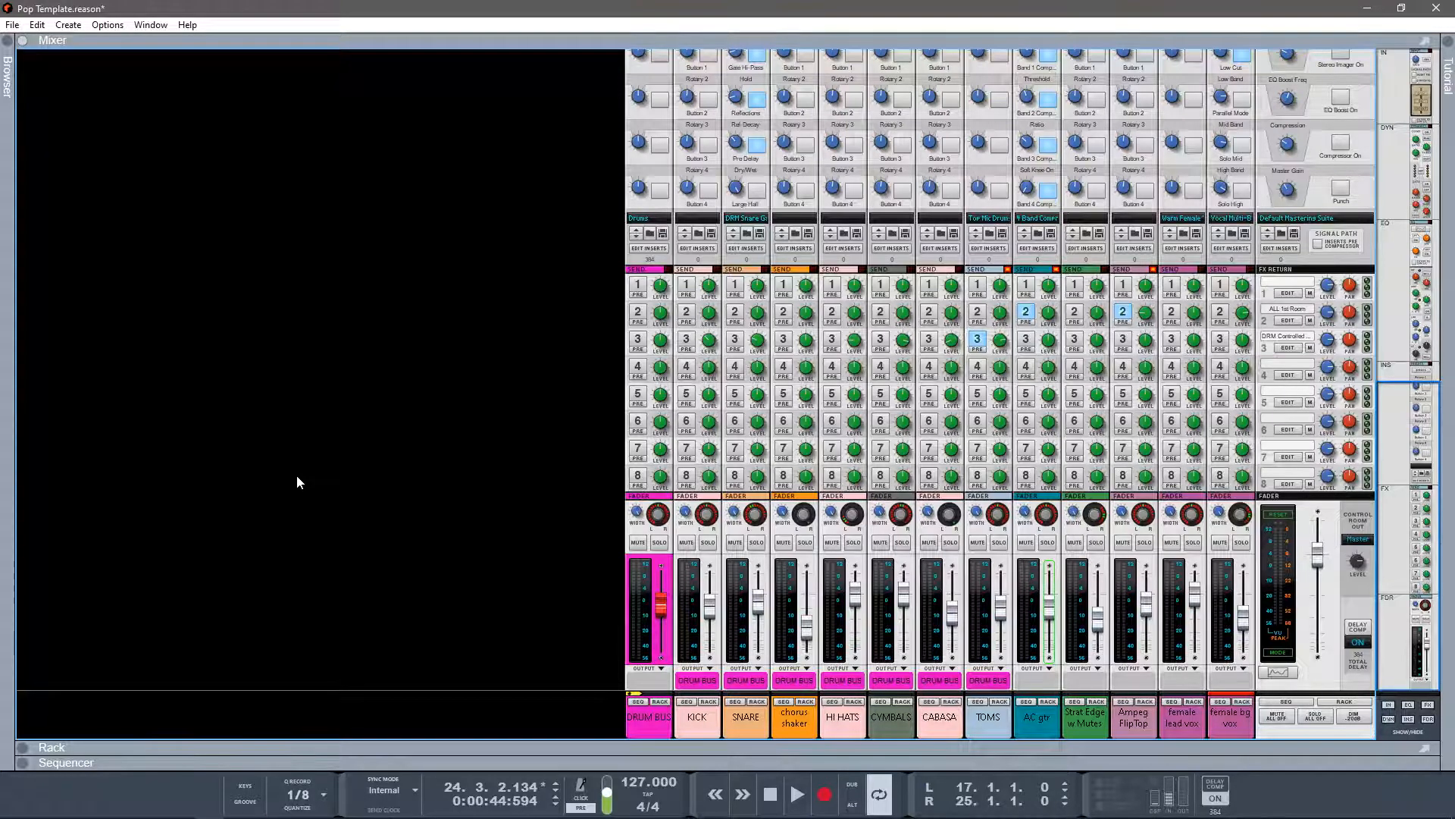
Switch from the mixer to the rack and back, and show and hide the On-screen Piano Keys.
{"action": "key", "text": "F6"}
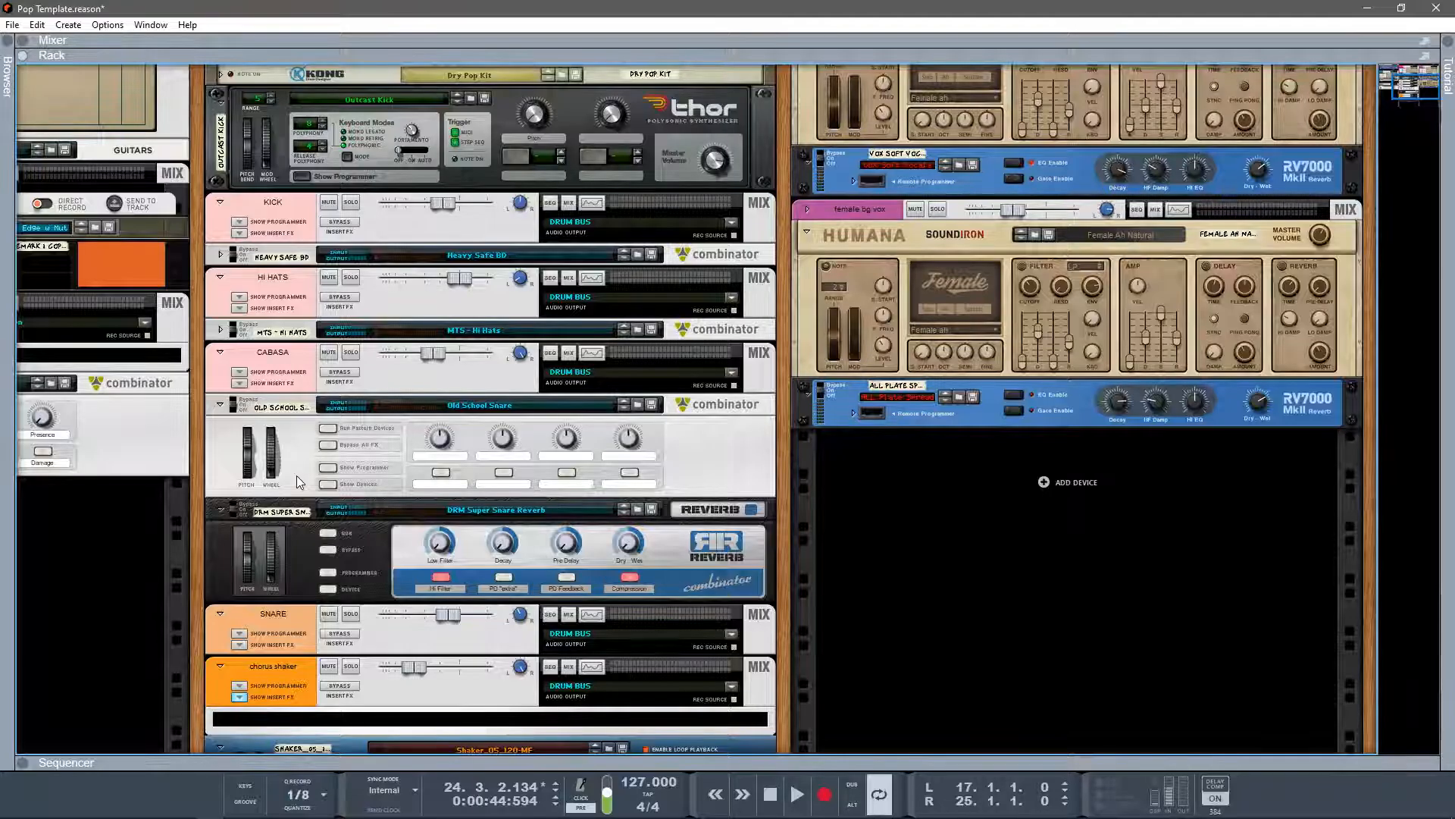
{"action": "key", "text": "F7"}
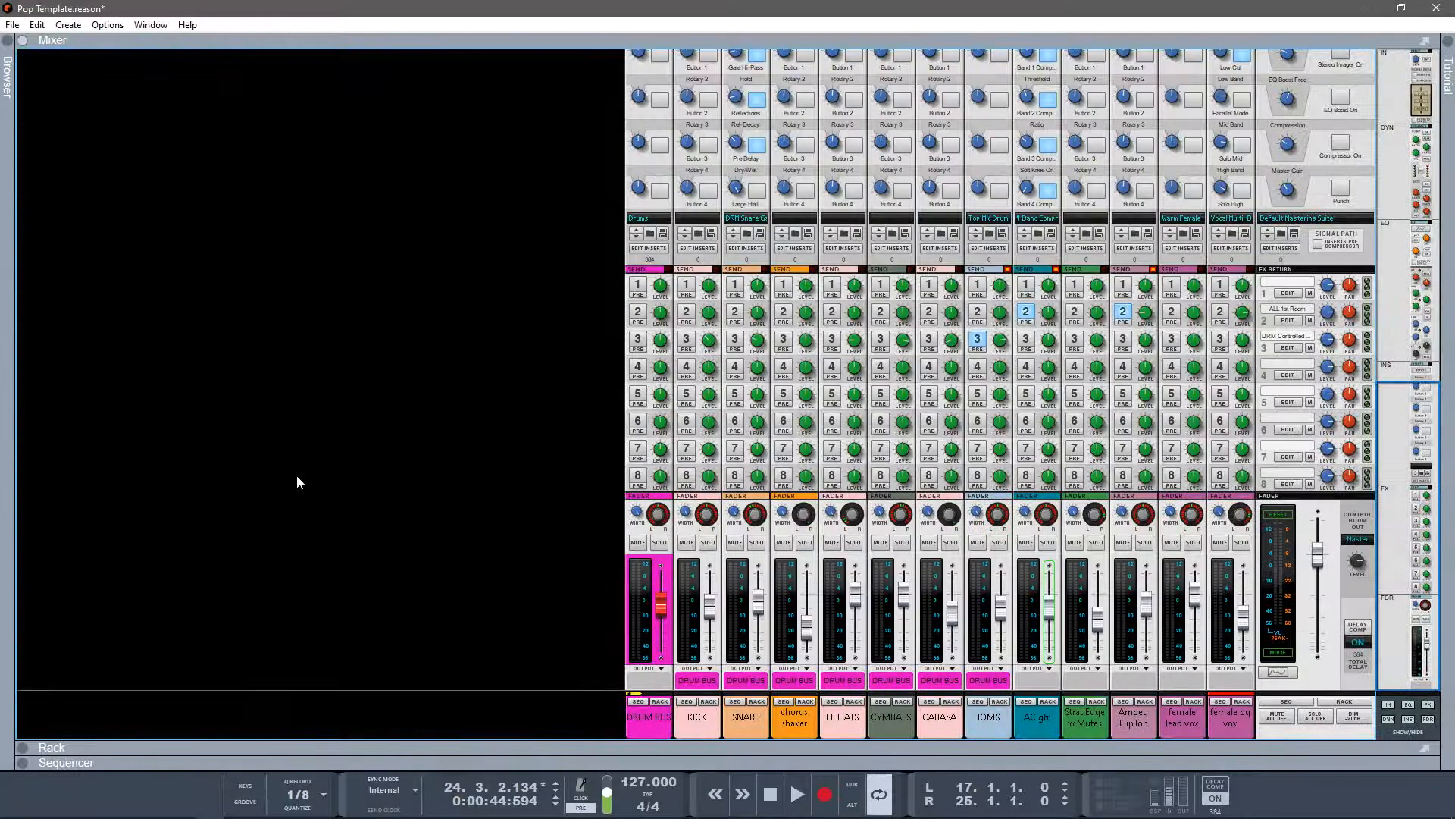
{"action": "key", "text": "F4"}
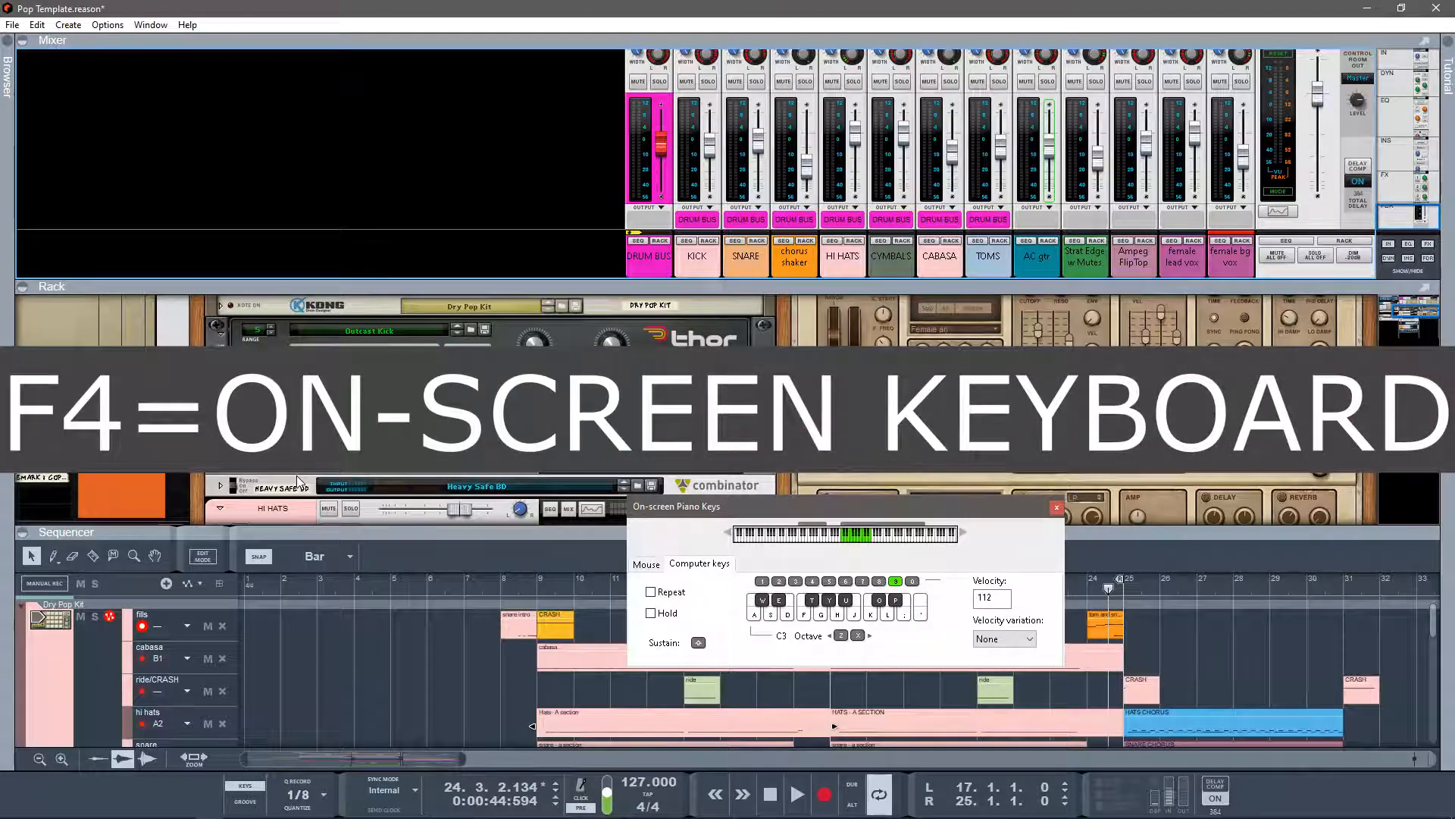
{"action": "key", "text": "F4"}
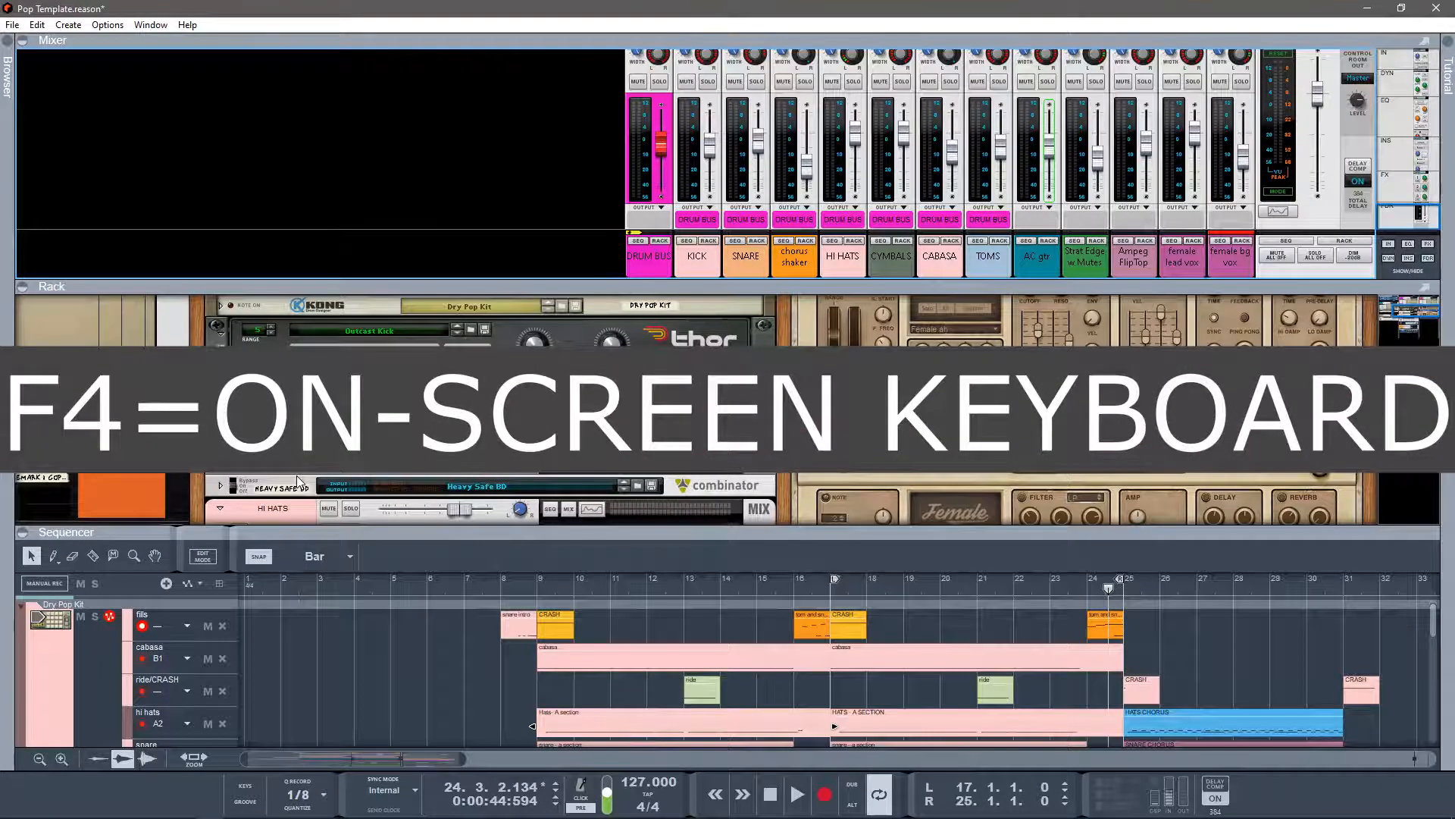
Show the mixer, the rack and the sequencer at full size one after another.
{"action": "key", "text": "F5"}
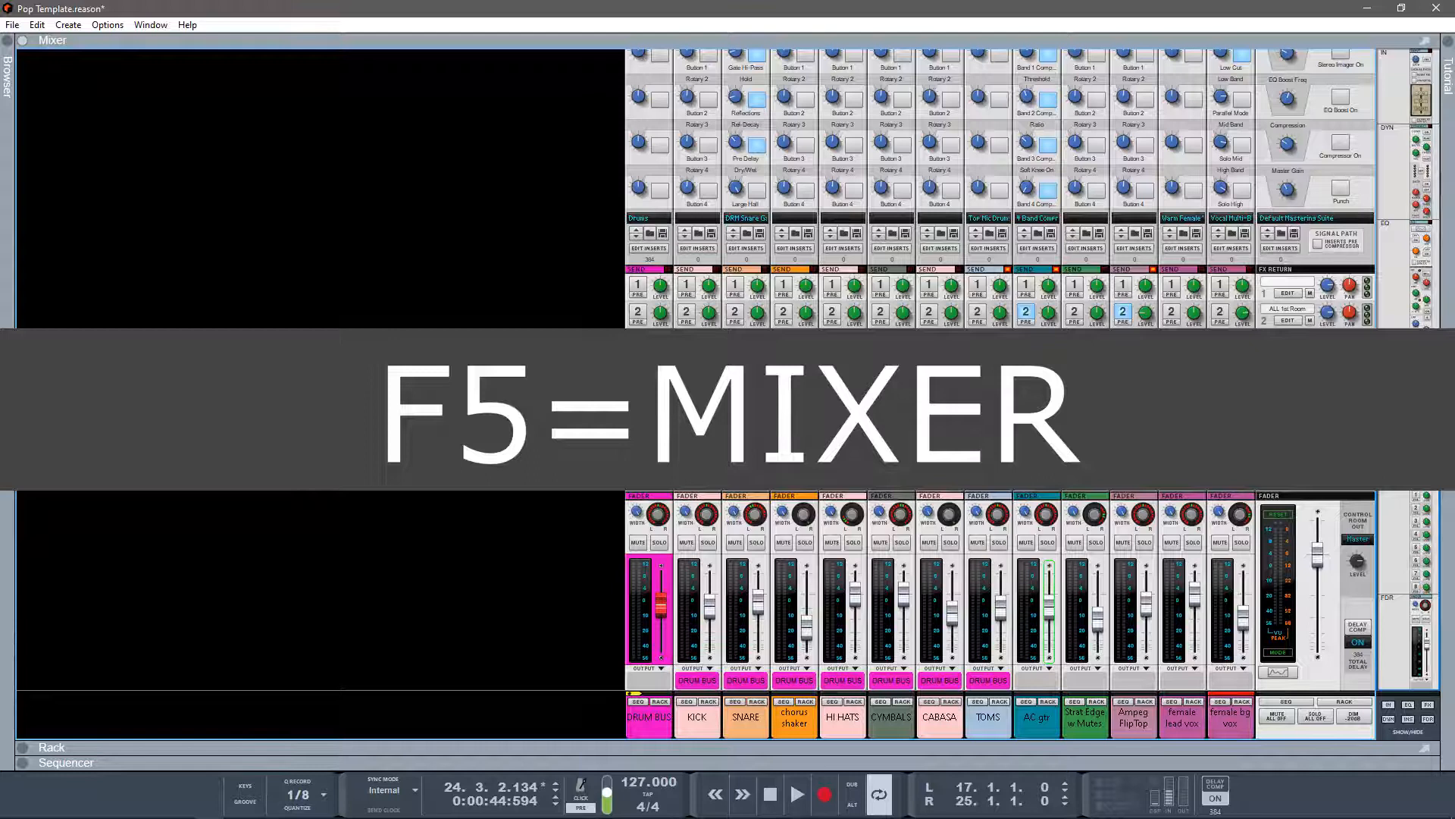
{"action": "key", "text": "F6"}
{"action": "key", "text": "F7"}
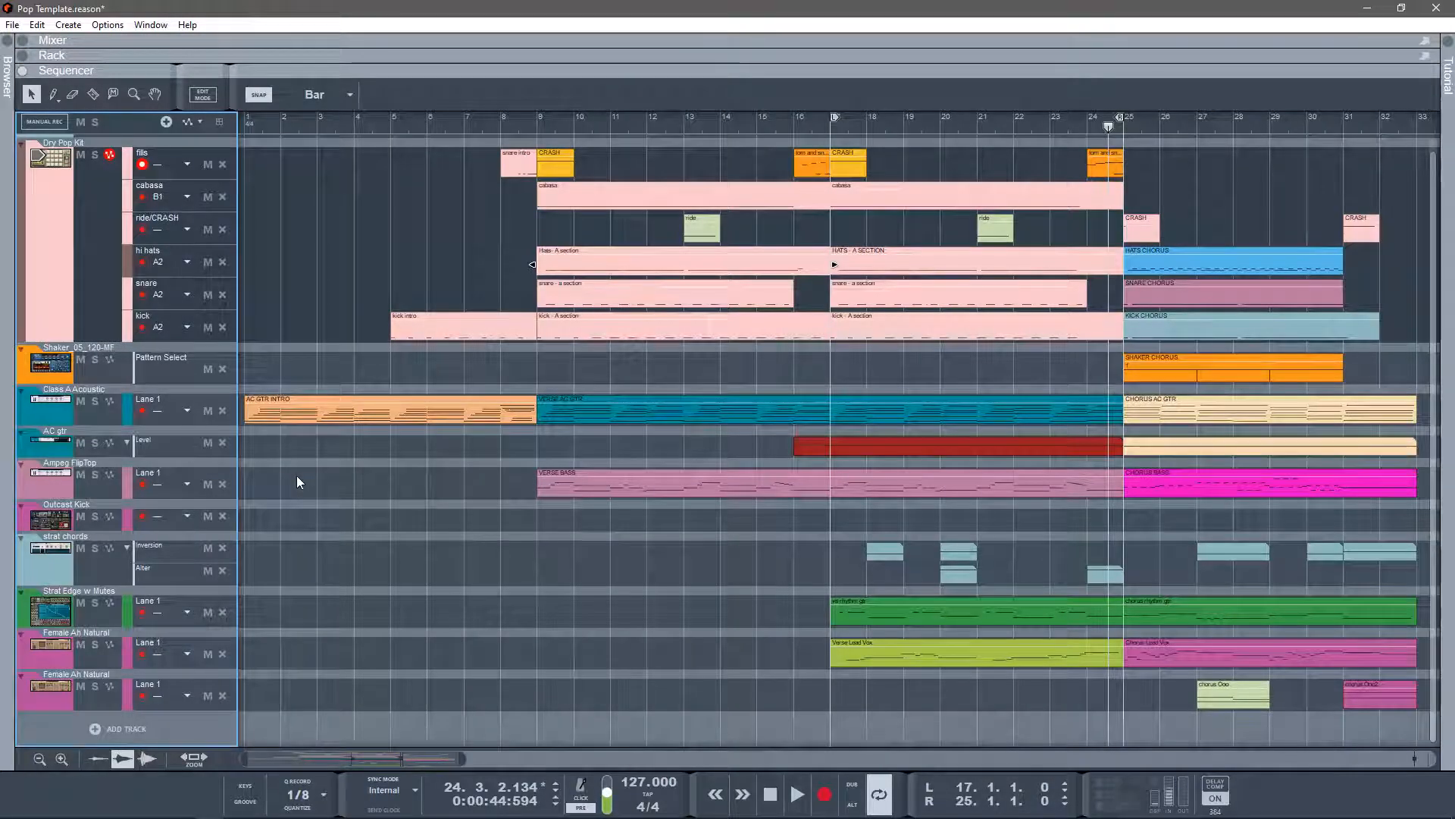
Open the Tool Window and cycle through the mixer, rack and sequencer with it open, ending on the mixer.
{"action": "key", "text": "F8"}
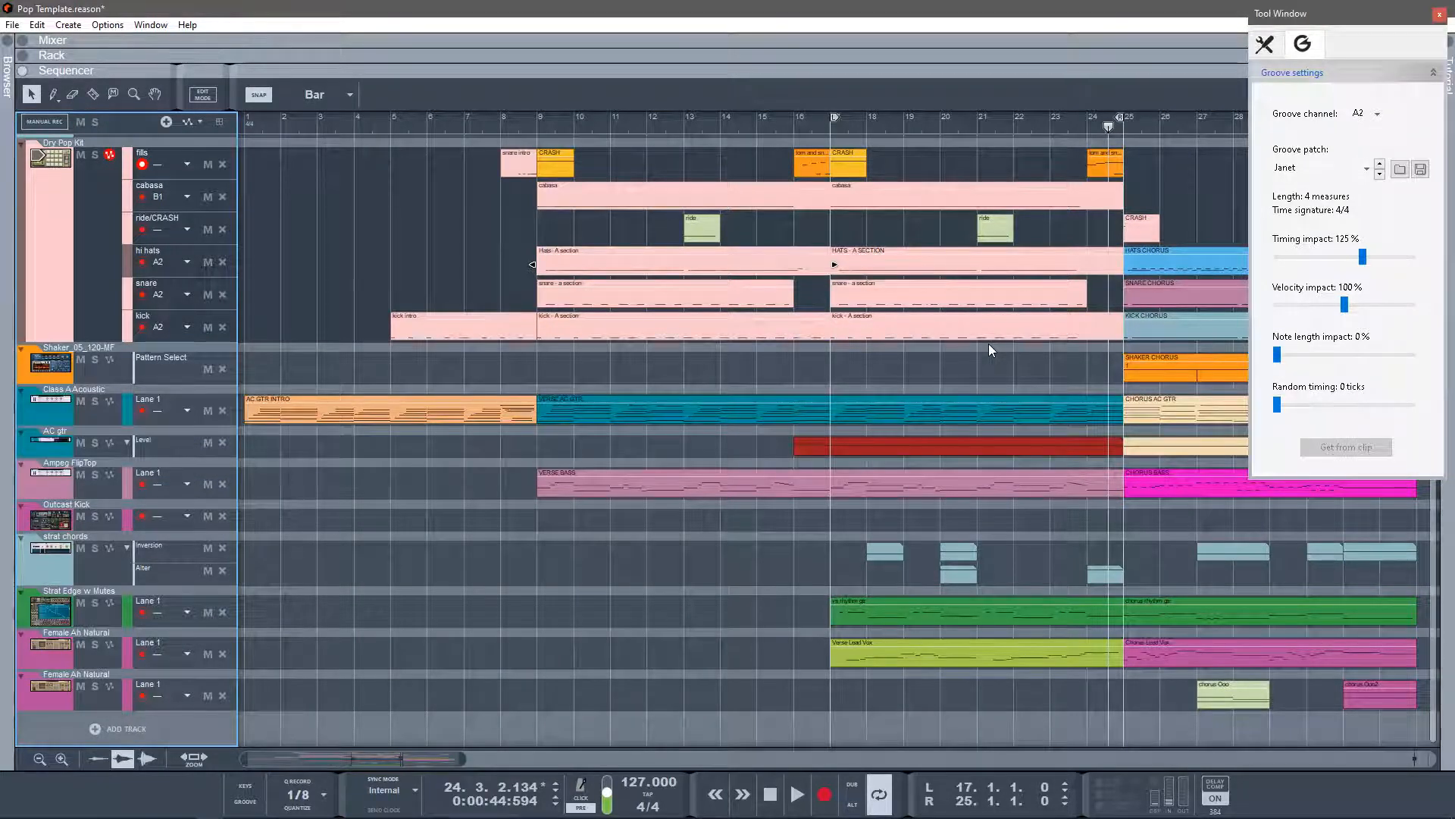
{"action": "key", "text": "F5"}
{"action": "key", "text": "F6"}
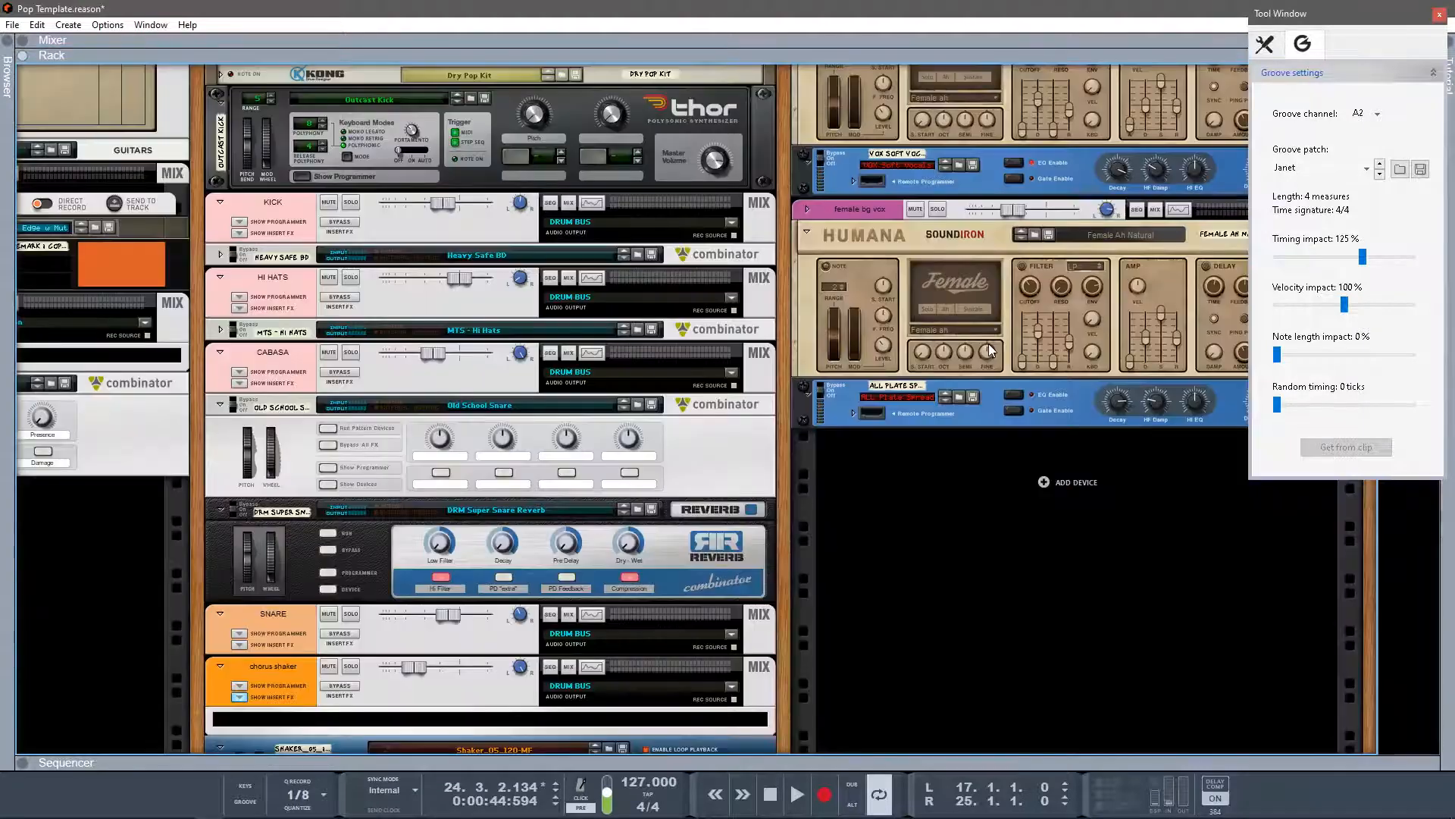
{"action": "key", "text": "F7"}
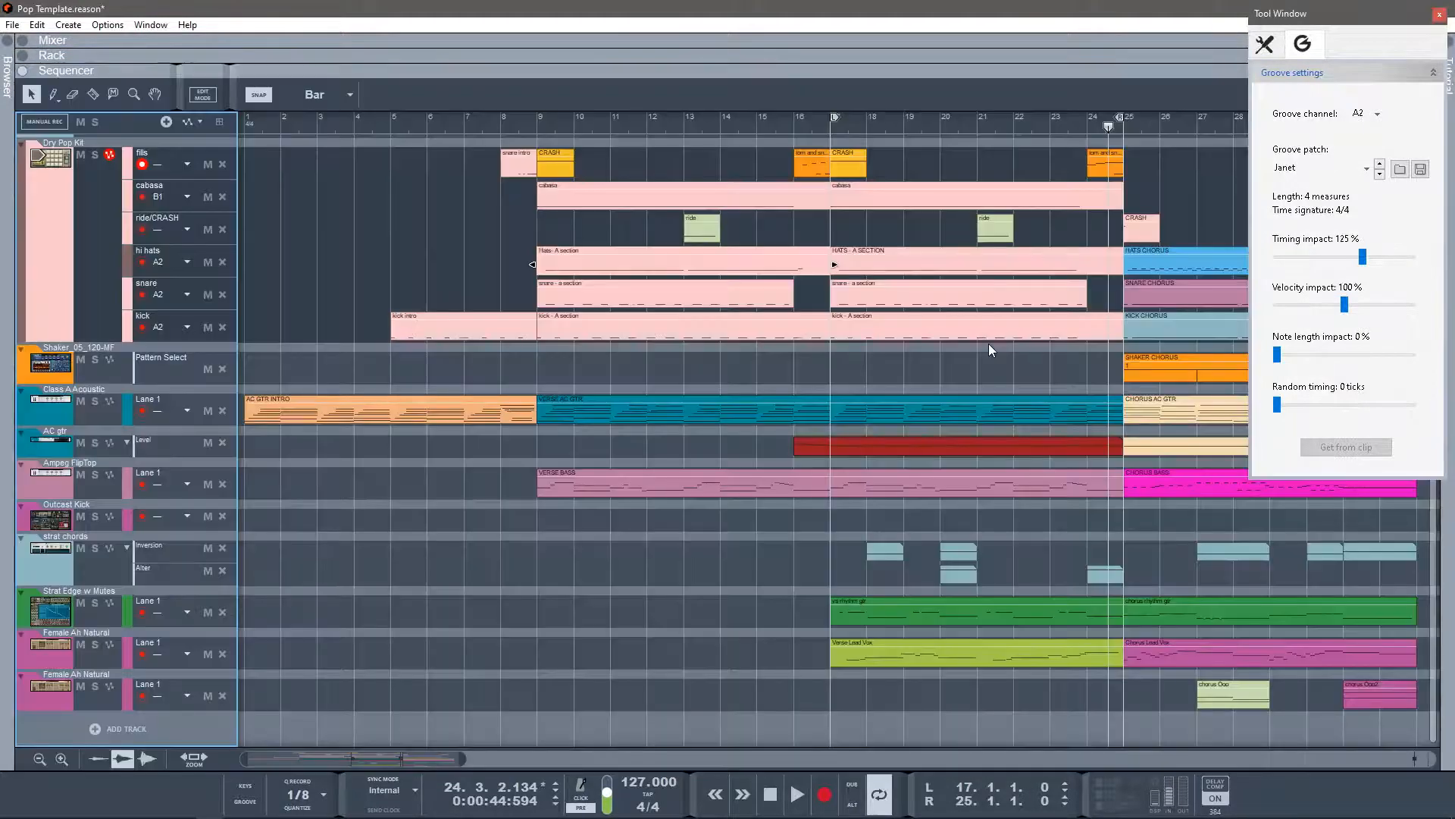
{"action": "key", "text": "F6"}
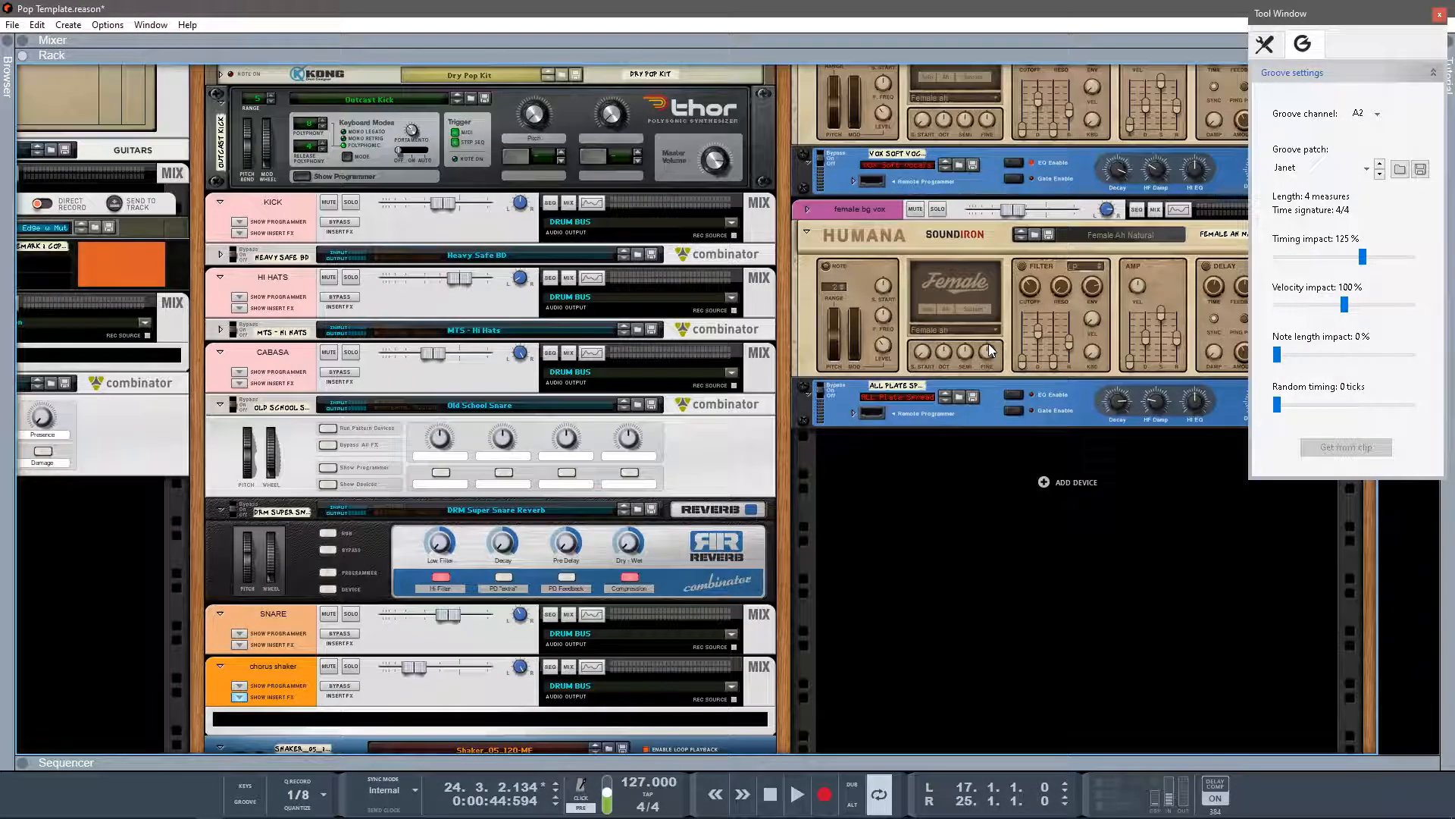
{"action": "key", "text": "F5"}
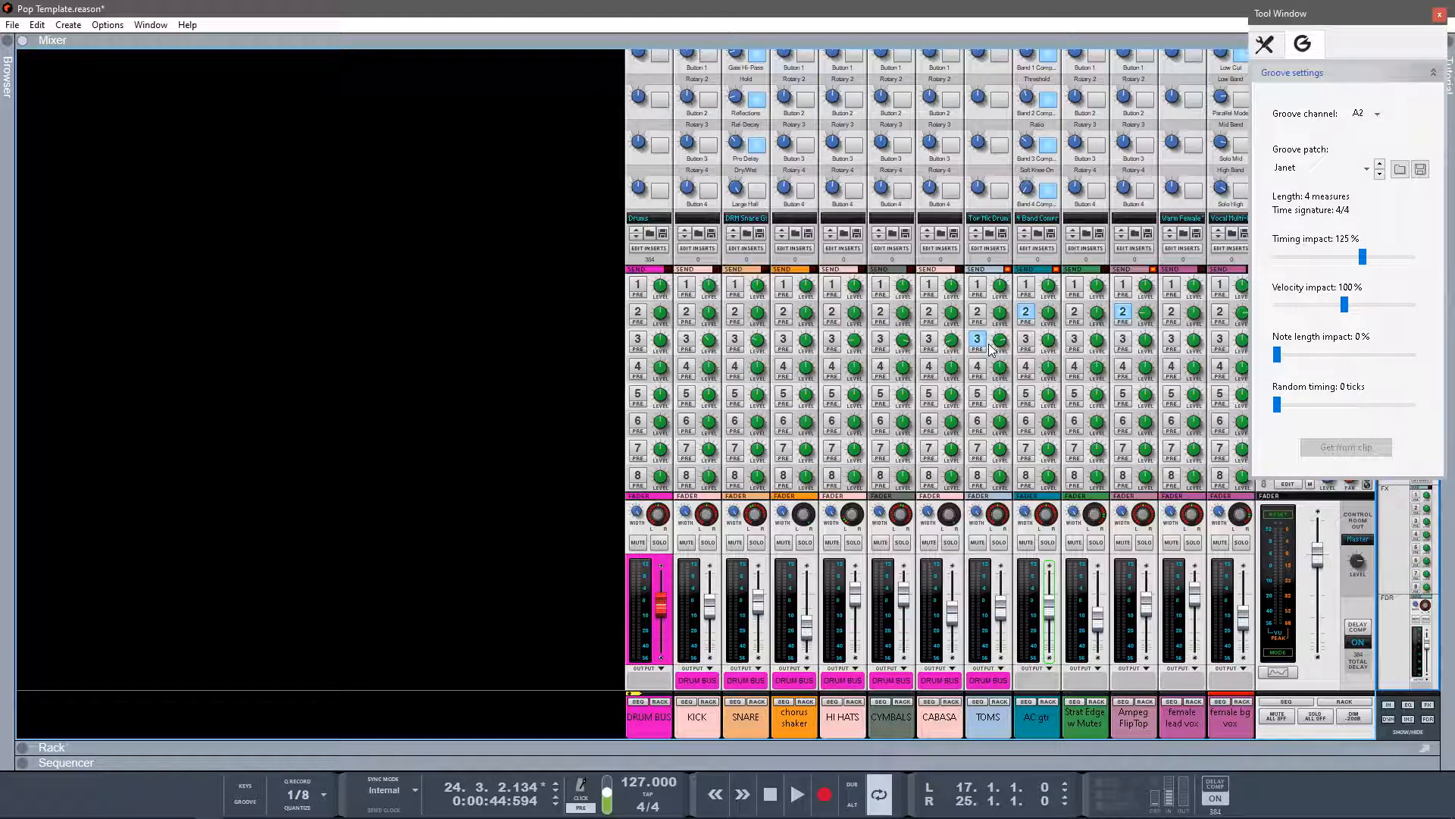
Close the Tool Window and switch to the rack.
{"action": "key", "text": "F8"}
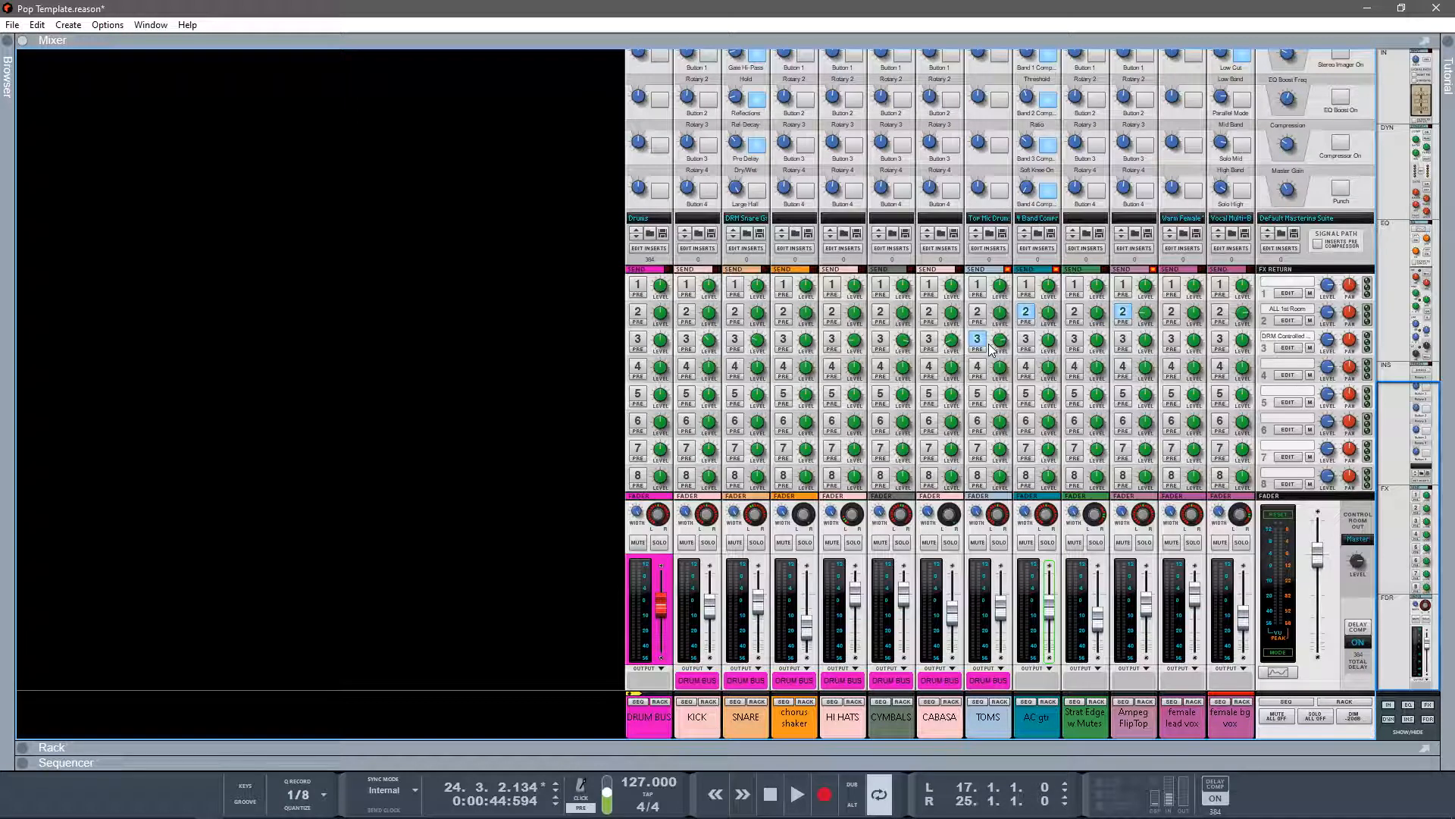
{"action": "key", "text": "F6"}
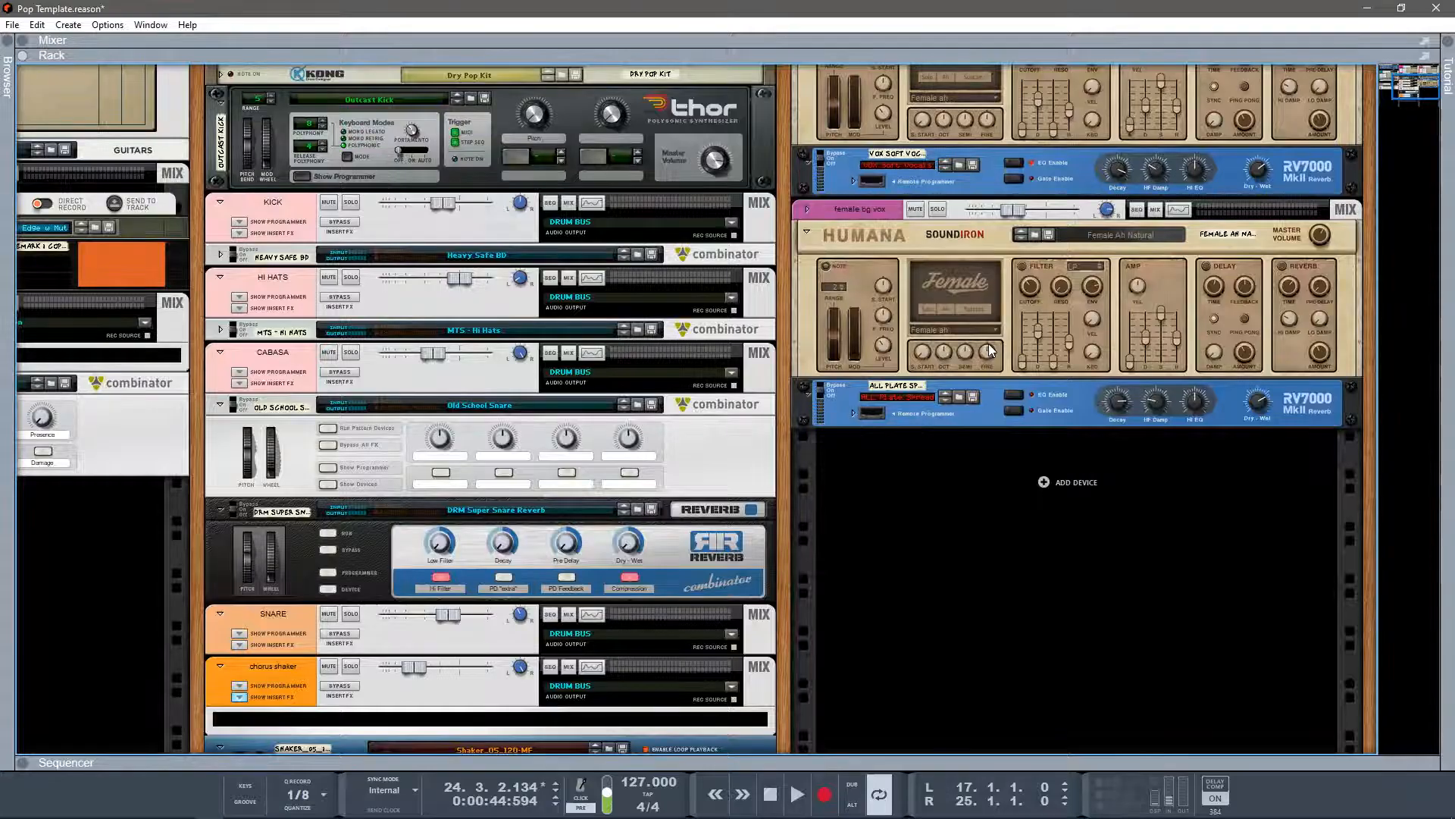